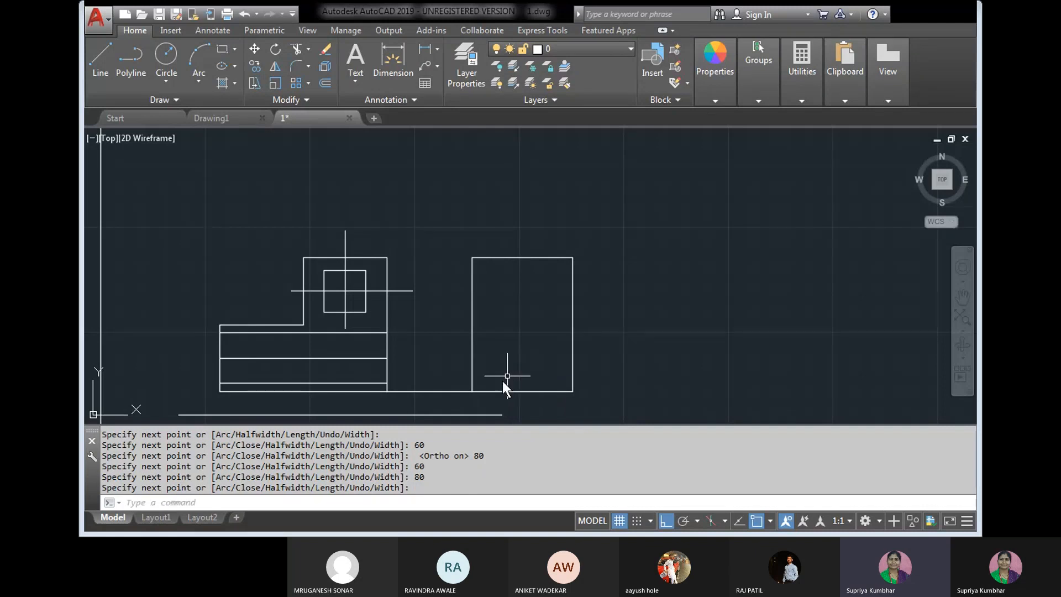
Step: Examine how the front view's right edge and the side-view polyline are built by selecting each, and clear the selection
middle_click_drag(506, 380, 506, 301)
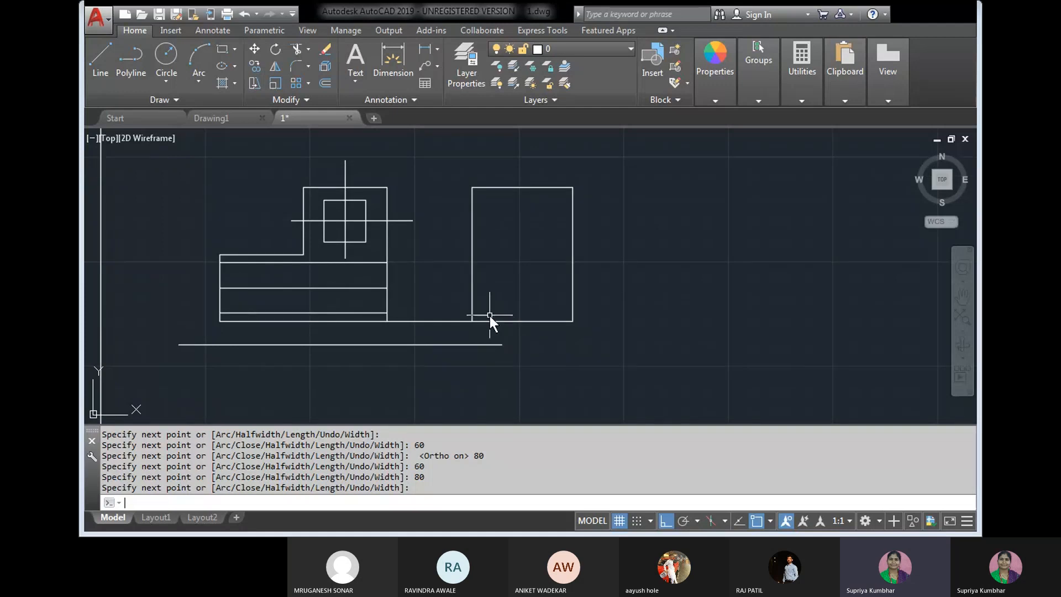
left_click(395, 273)
left_click(378, 274)
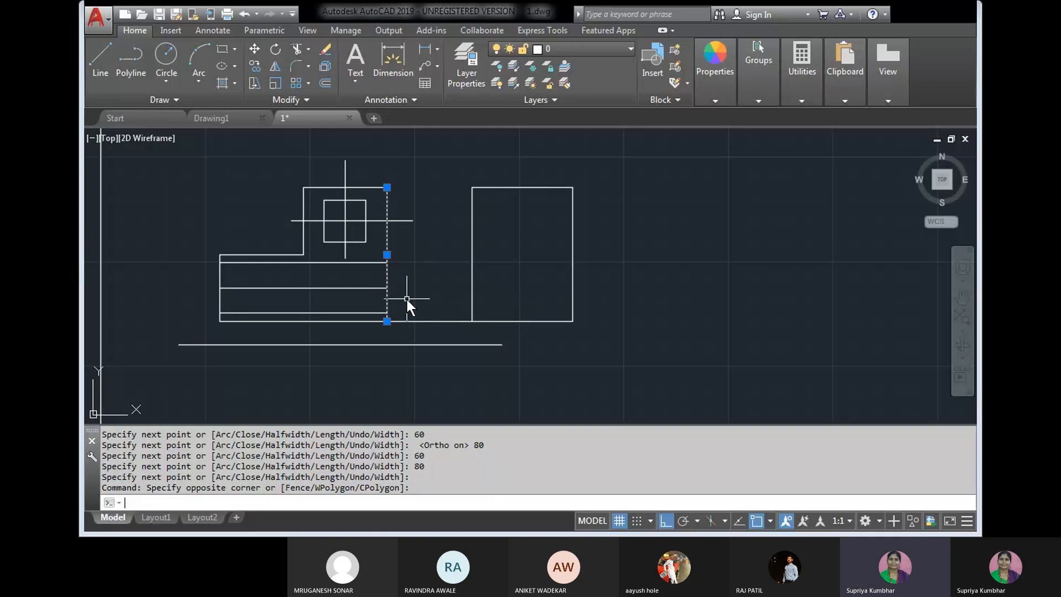
key("Escape")
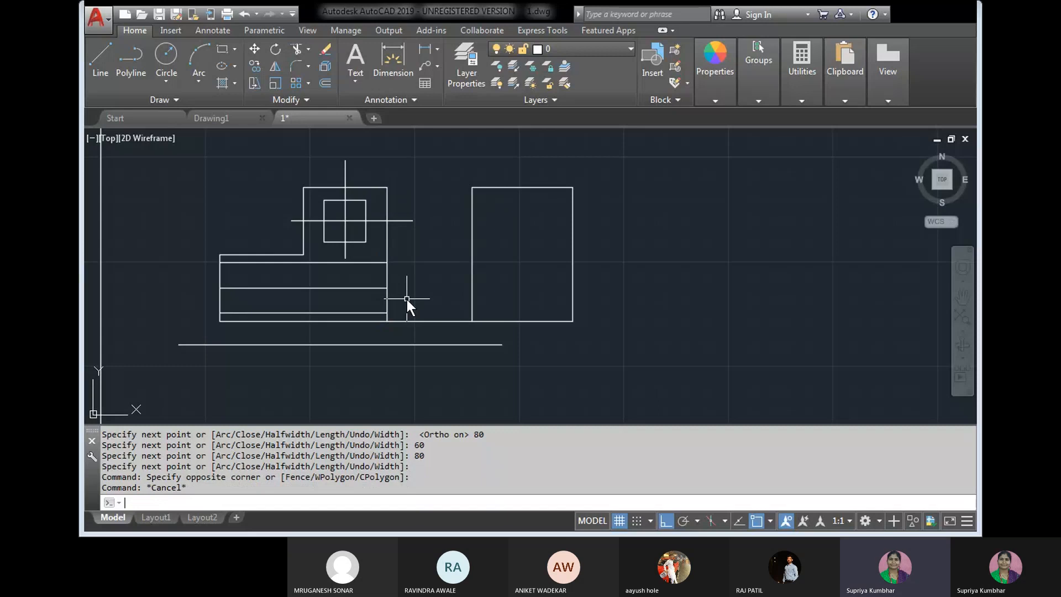
left_click(513, 287)
left_click(459, 273)
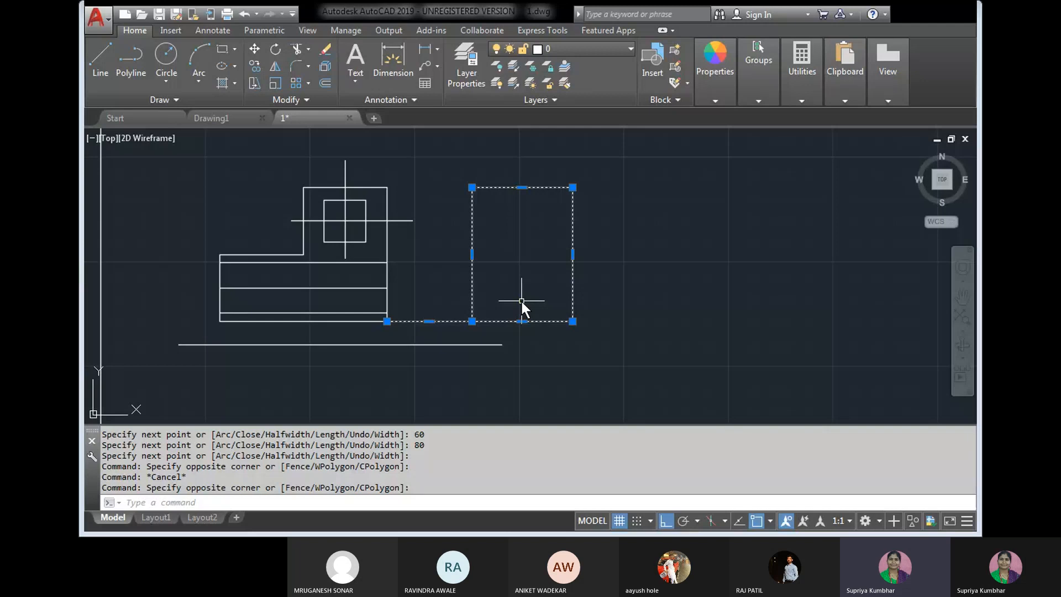
scroll(433, 335, "up", 2)
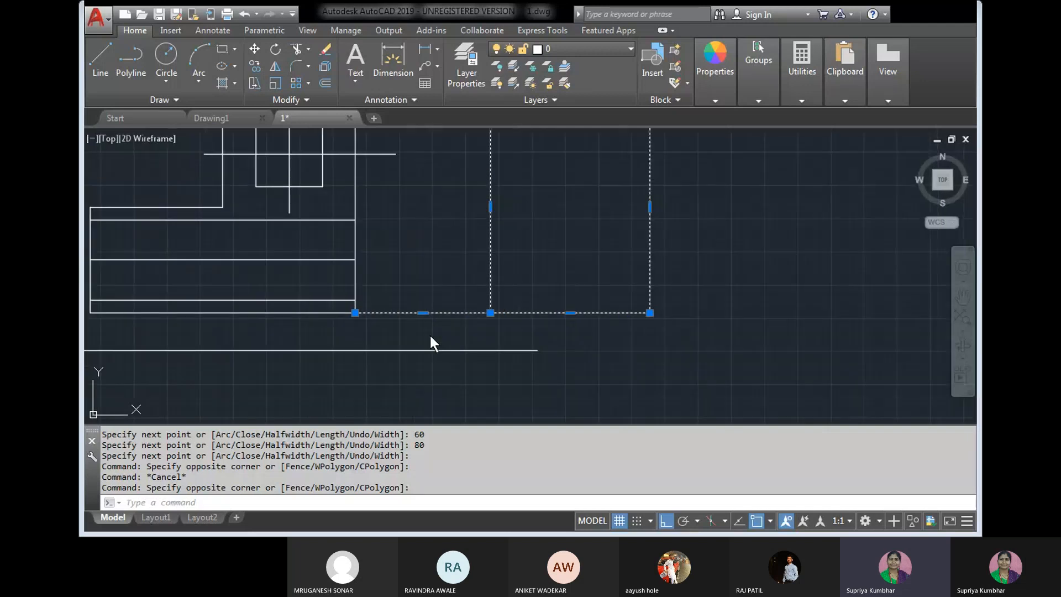
left_click(427, 309)
left_click(427, 307)
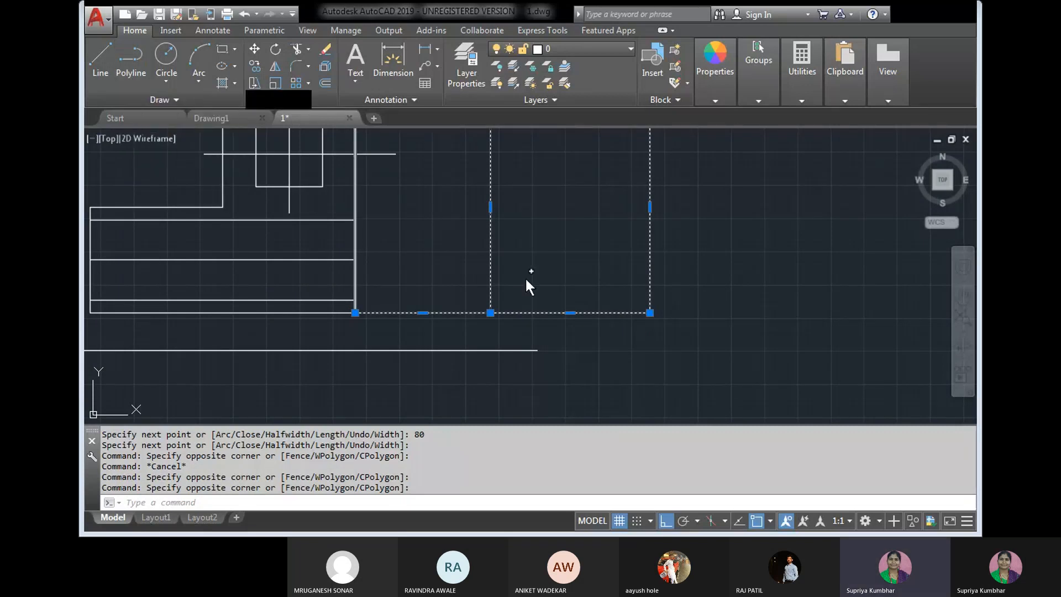
key("Escape")
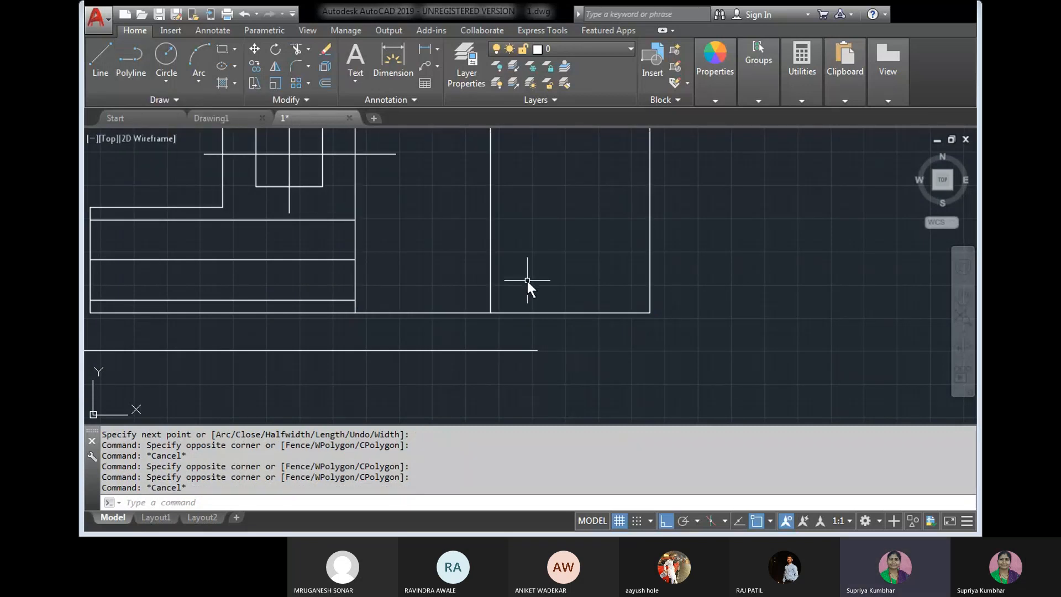
Step: Trim away the baseline segment linking the front view to the side-view rectangle, using the rectangle's polyline as cutting edge
left_click(310, 67)
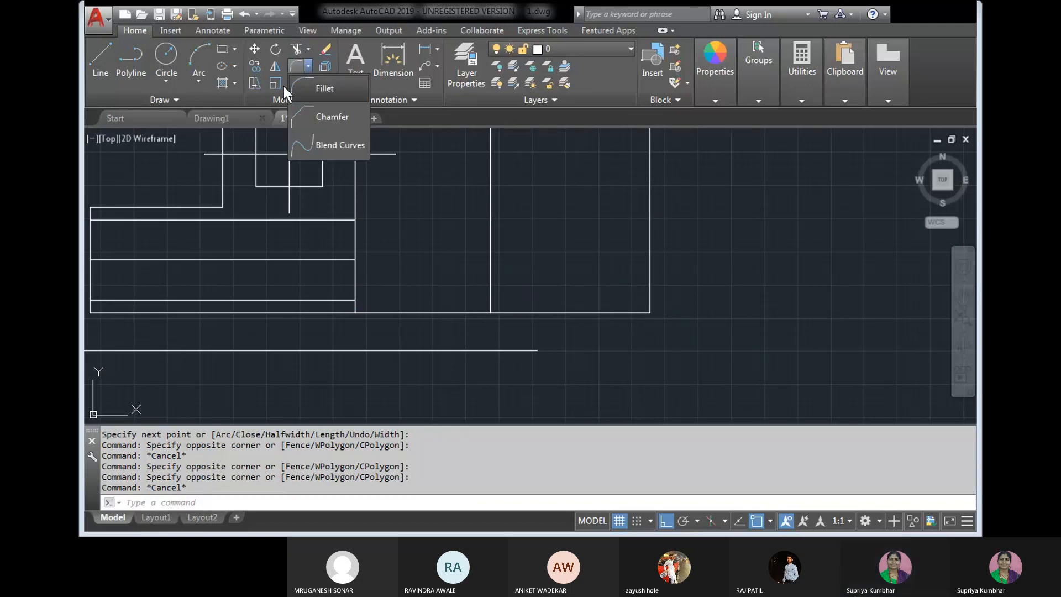
left_click(310, 48)
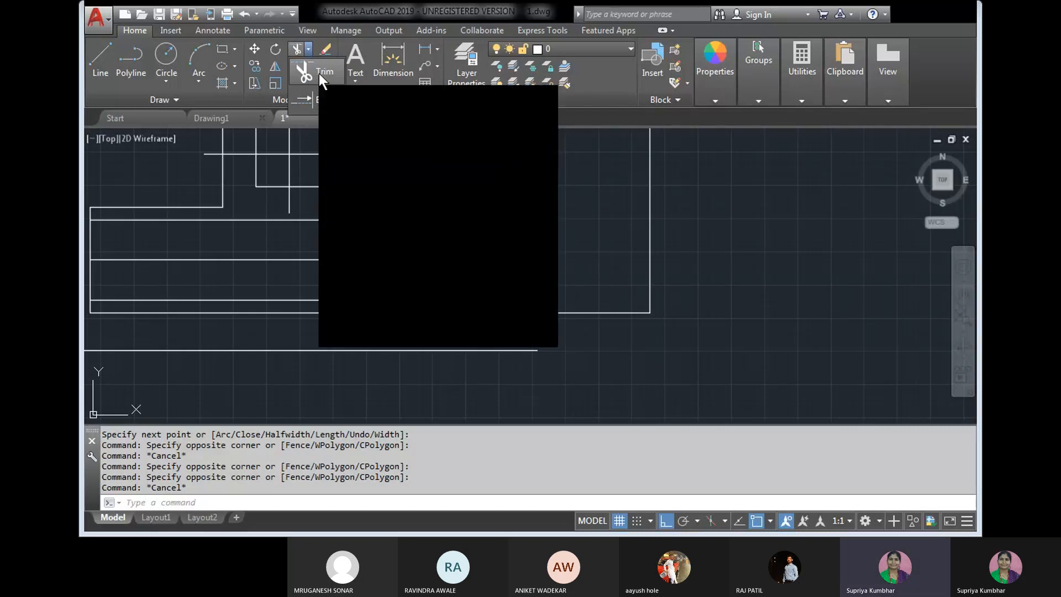
left_click(320, 70)
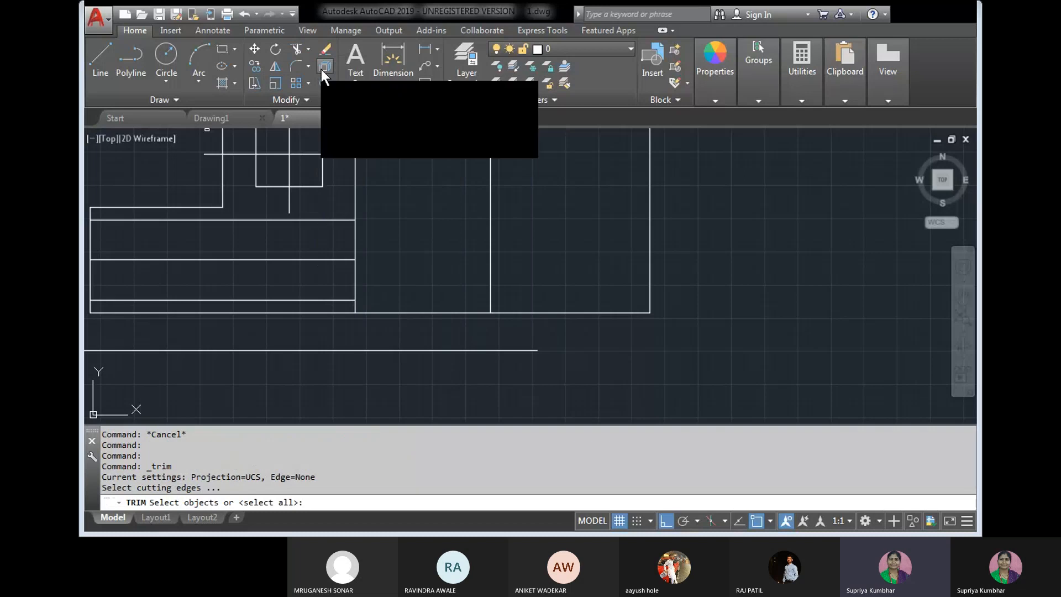
left_click(529, 321)
left_click(481, 270)
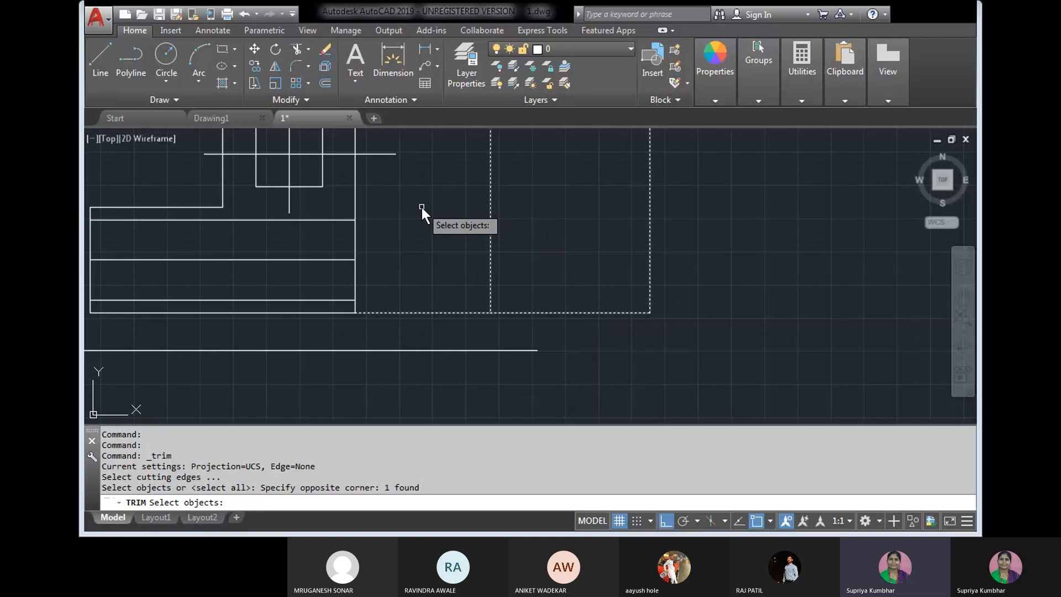
key("Return")
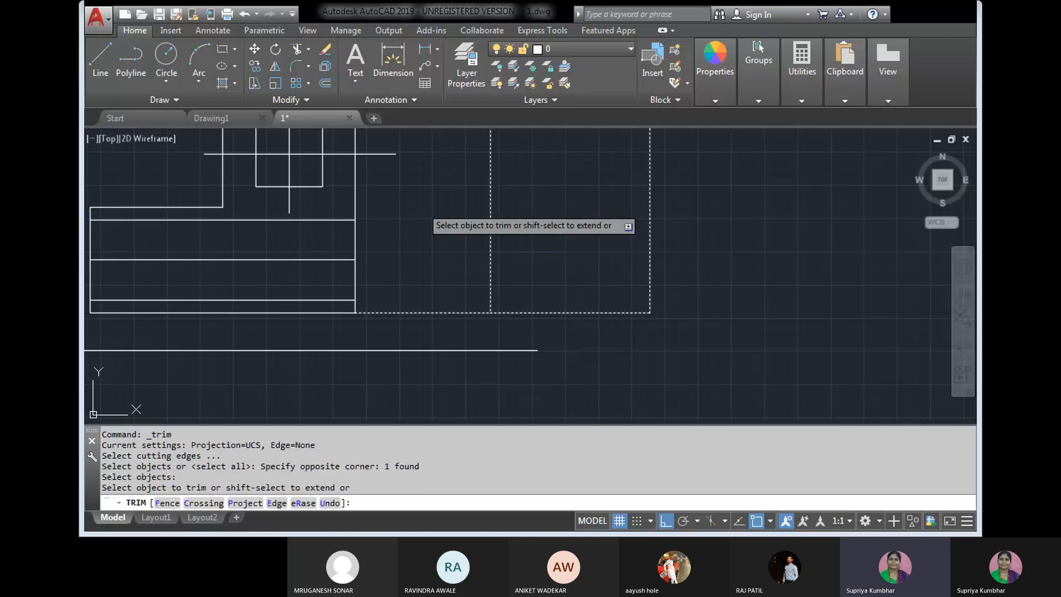
left_click(438, 161)
left_click(433, 264)
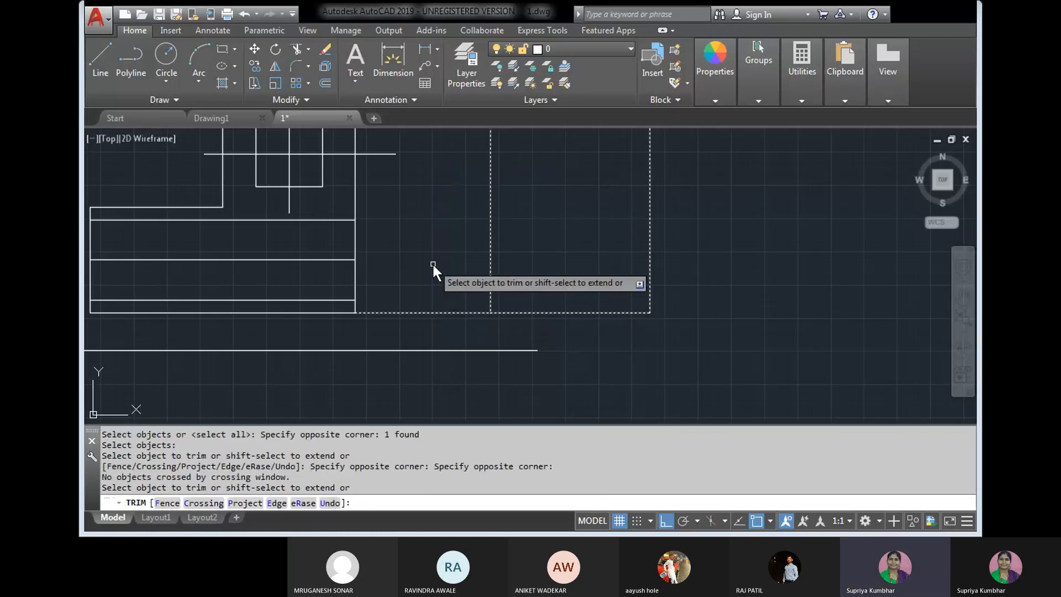
left_click(445, 323)
left_click(428, 299)
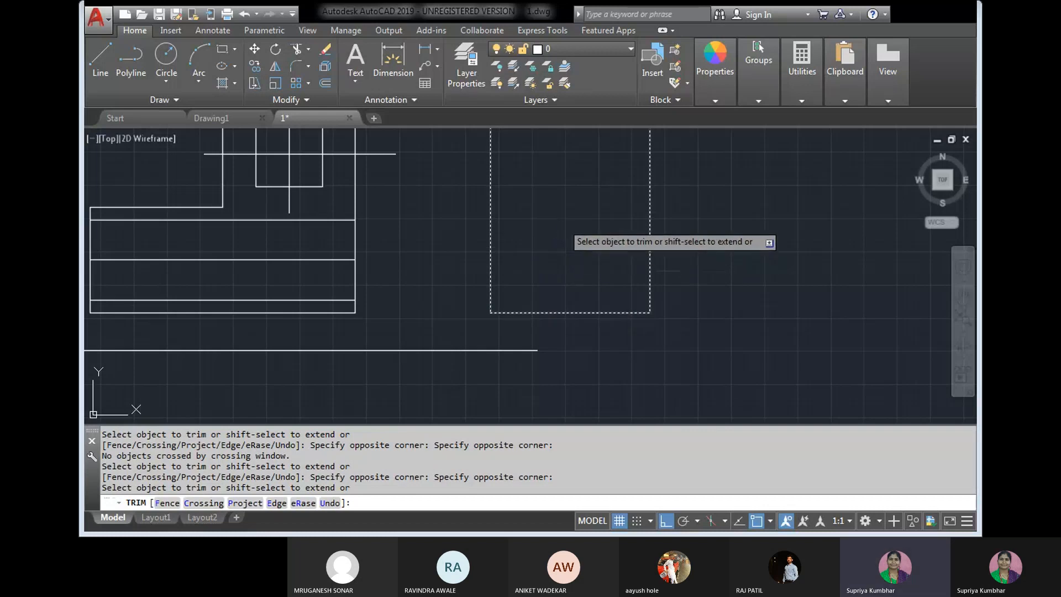
key("Return")
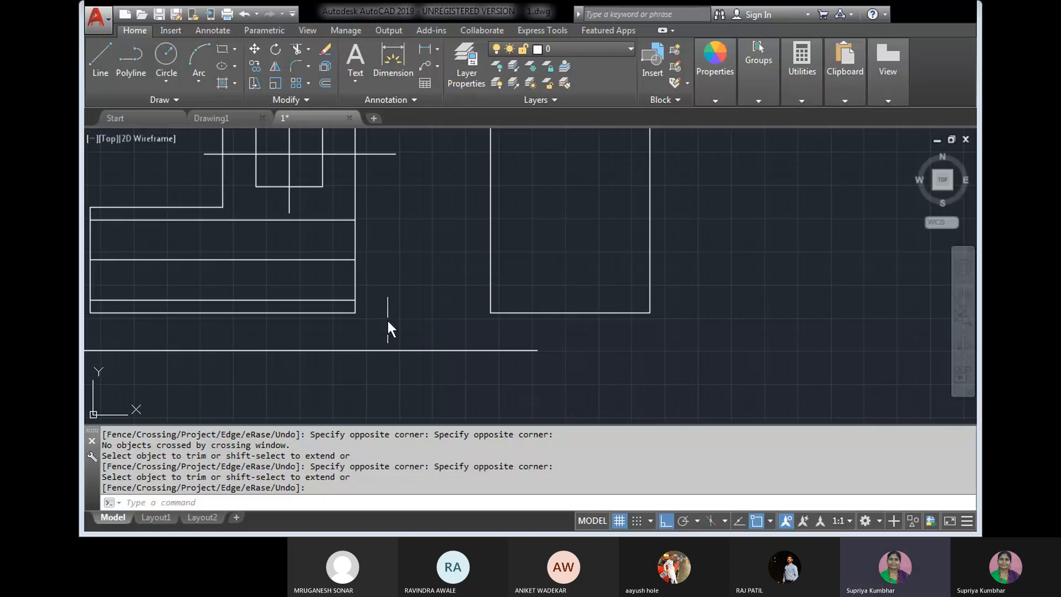
Step: Undo the trim of the linking segment and check the extent of the side-view polyline by selecting it
key("ctrl+z")
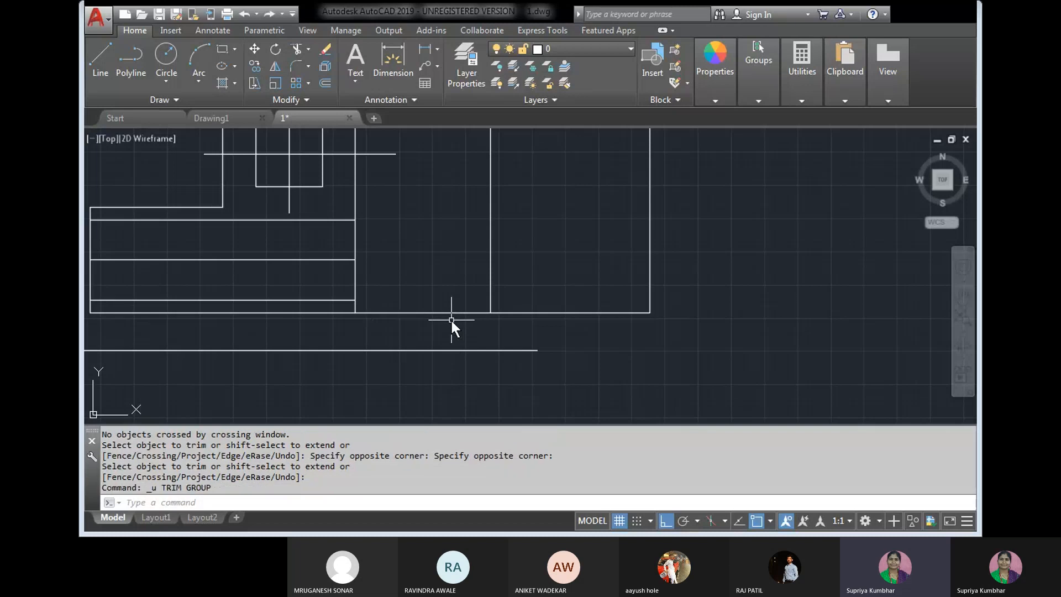
left_click(490, 295)
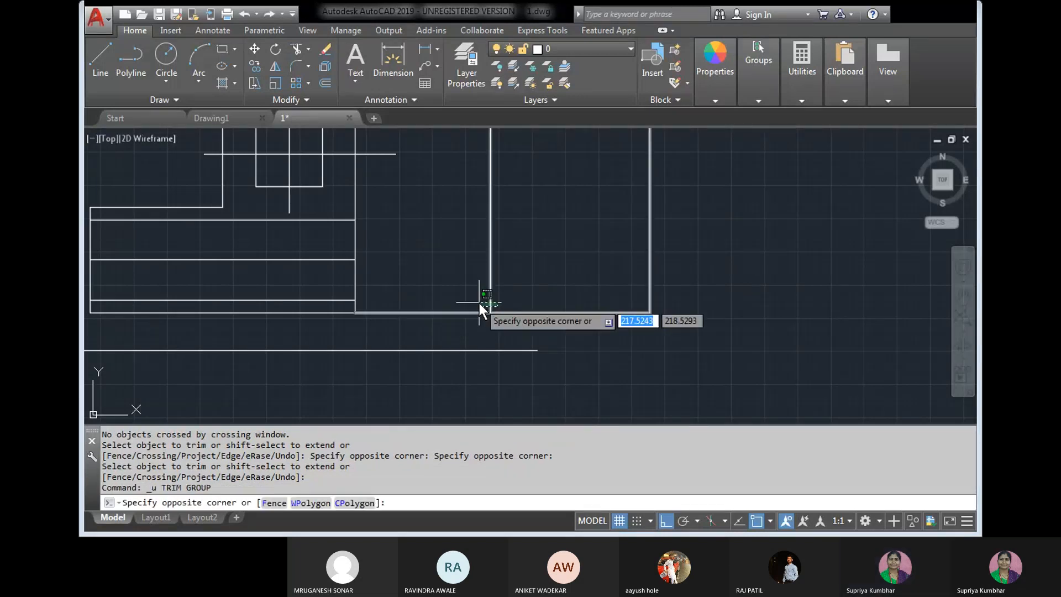
left_click(481, 302)
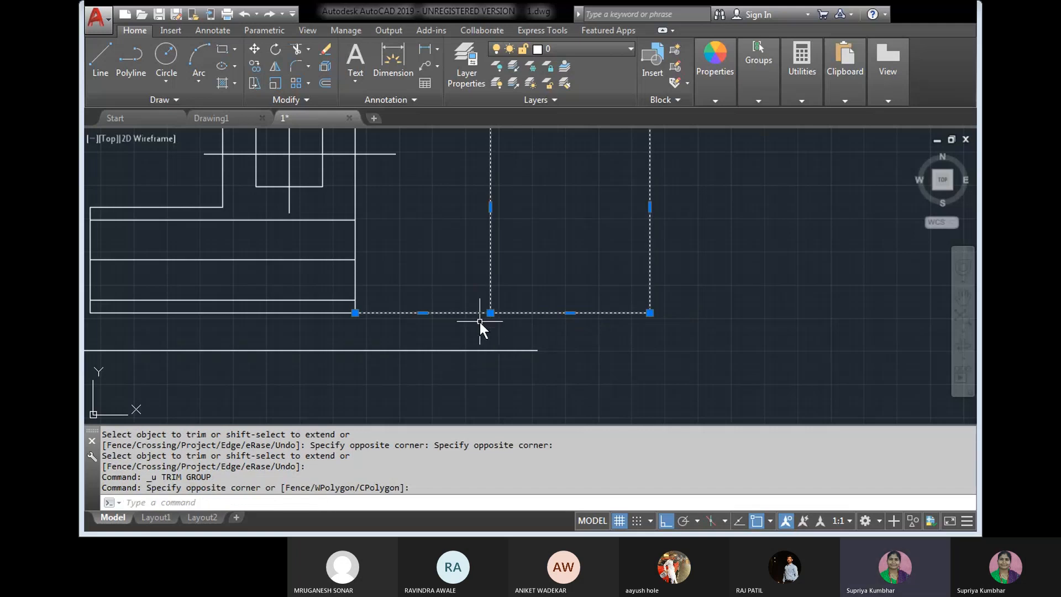
key("Escape")
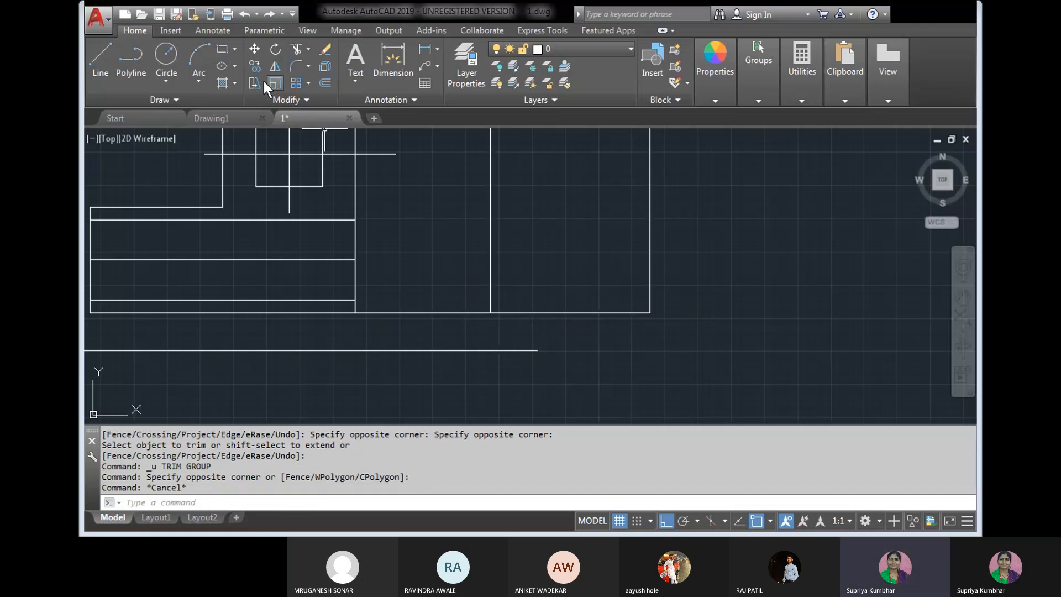
Step: Erase the vertical line forming the front view's right edge
left_click(327, 48)
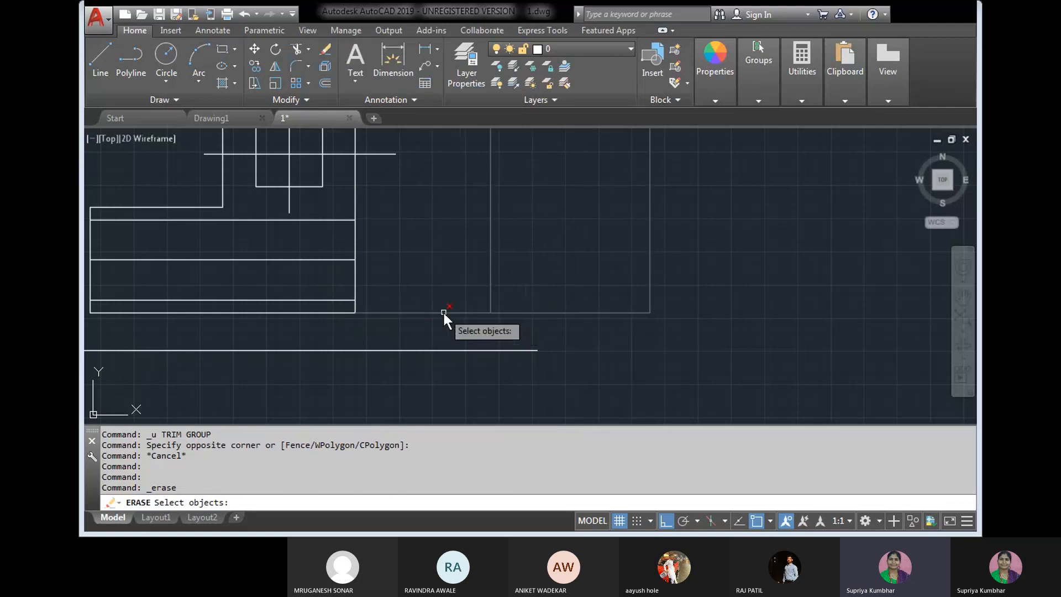
left_click(354, 270)
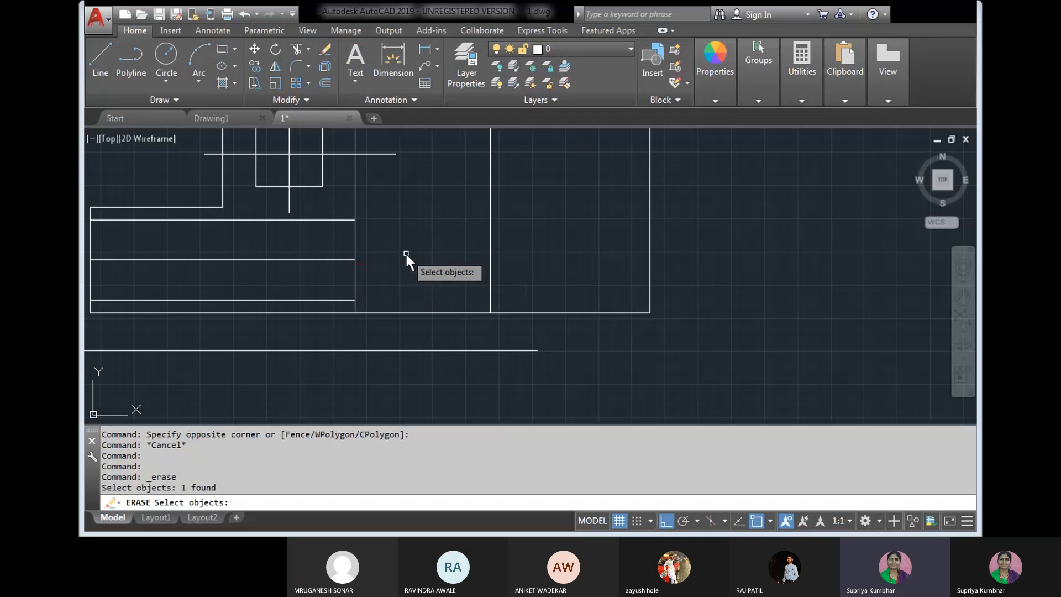
key("Return")
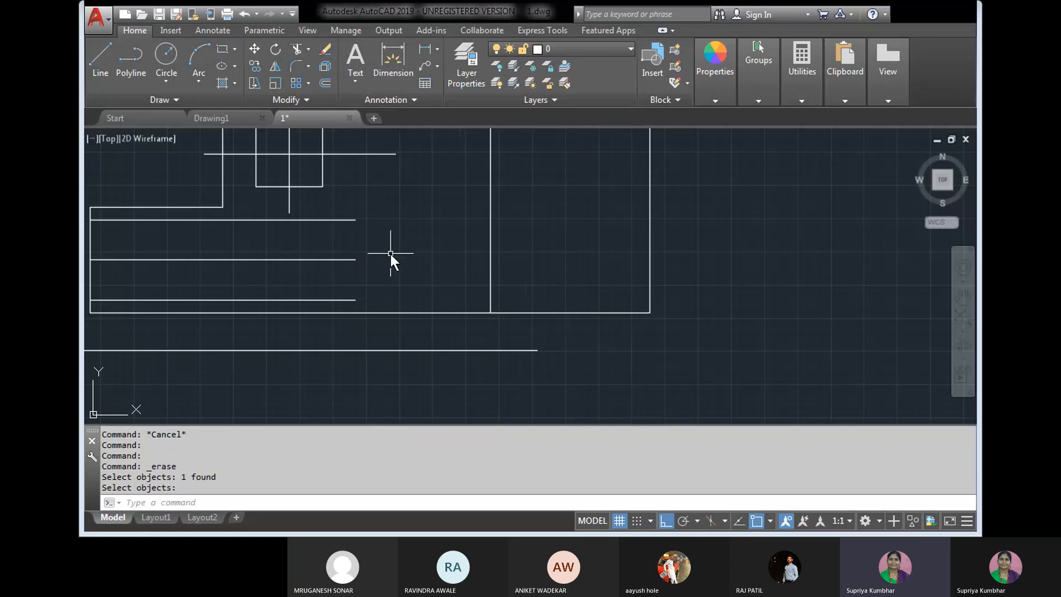
middle_click_drag(385, 244, 386, 293)
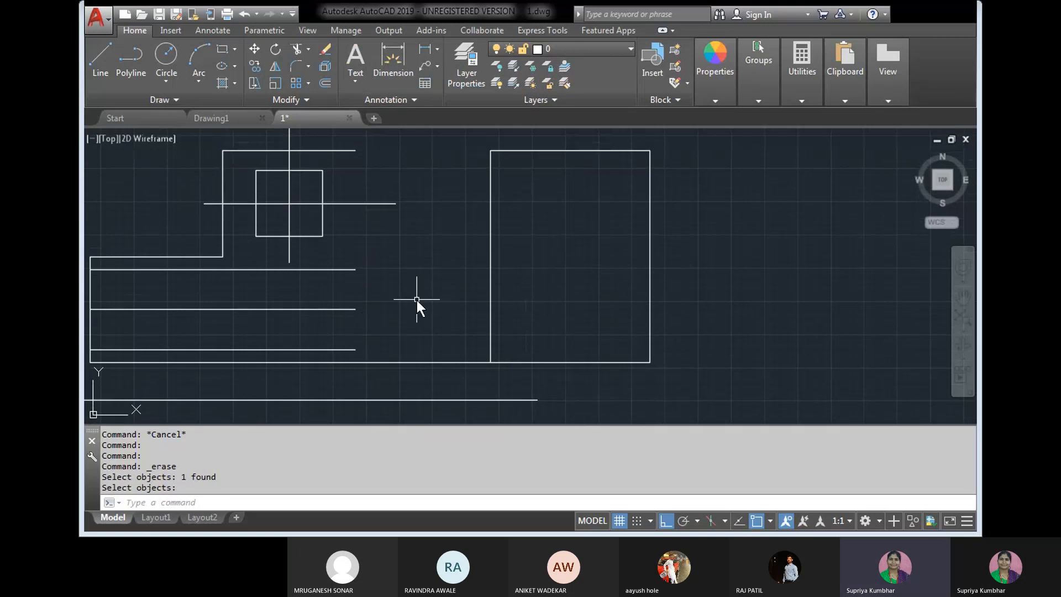
Step: Undo the erasure of the front view's right edge and check the side-view polyline by selecting it
key("ctrl+z")
key("ctrl+z")
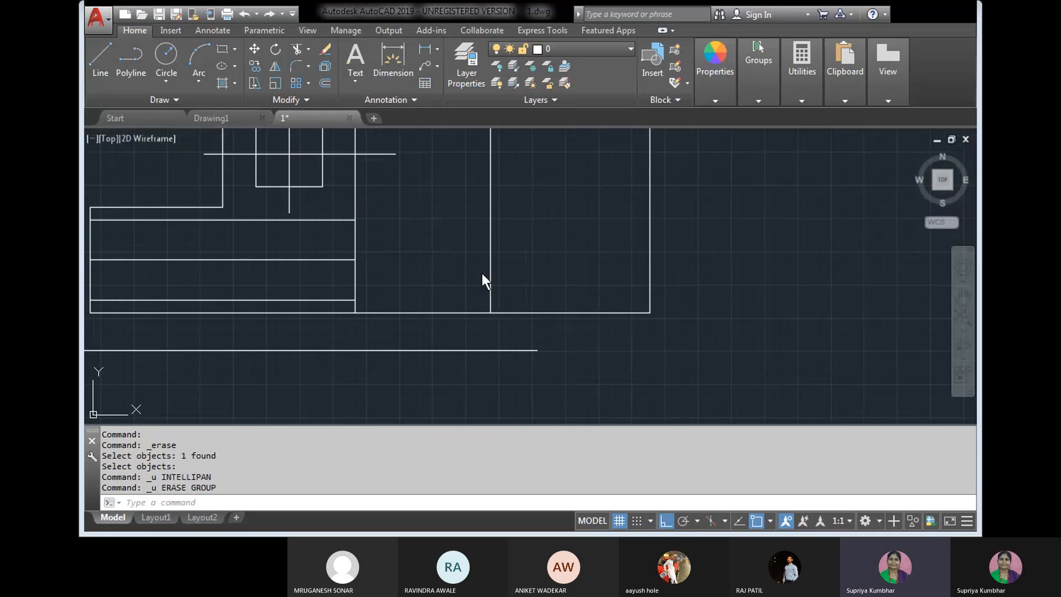
left_click(499, 320)
left_click(466, 281)
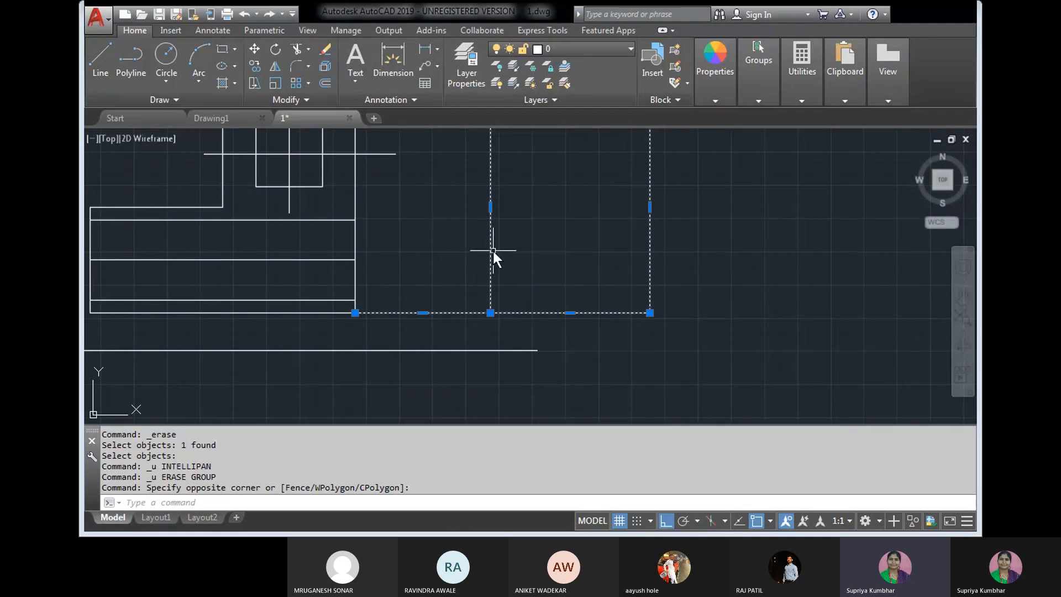
key("Escape")
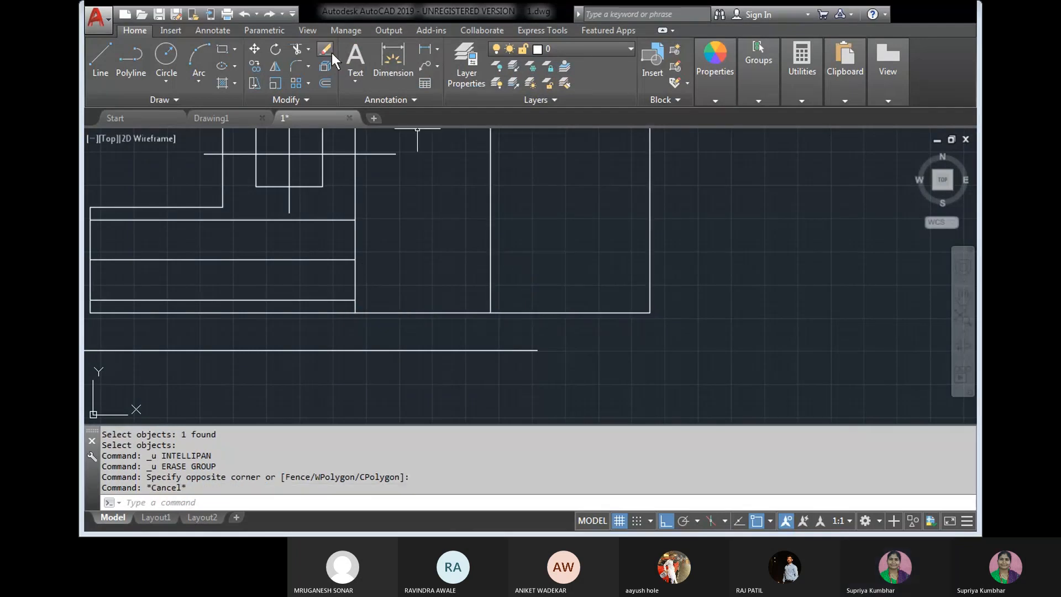
Step: Use Trim with the side-view polyline as cutting edge to remove its baseline segment between the front view and the rectangle
left_click(307, 49)
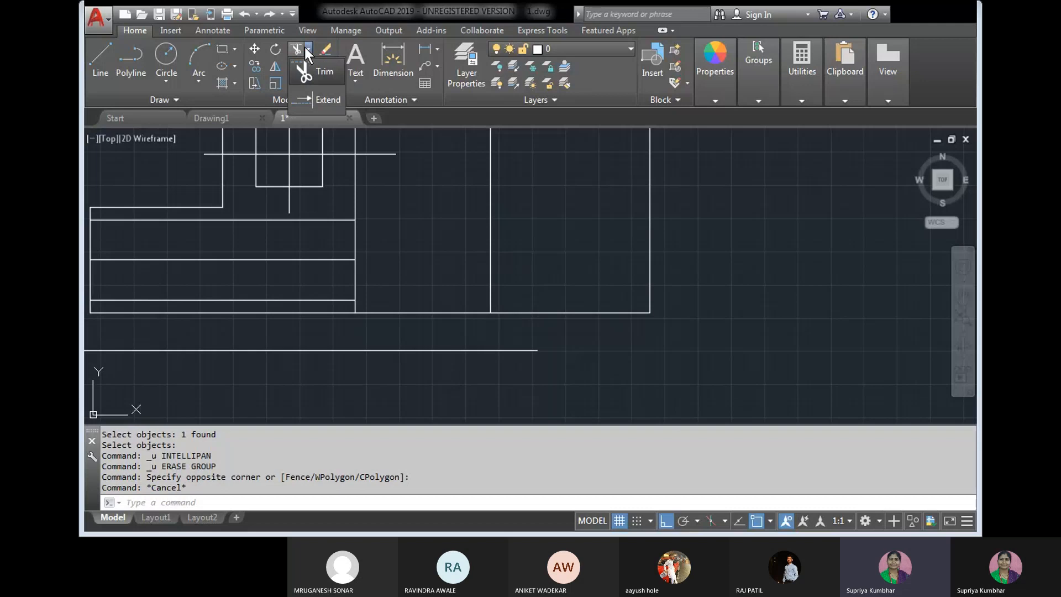
left_click(316, 65)
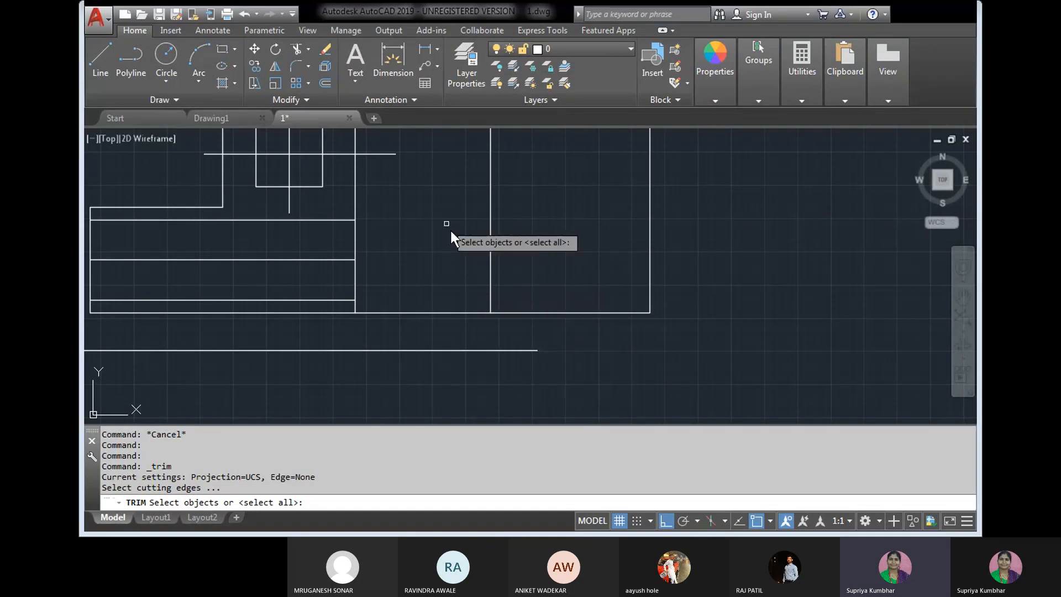
left_click(448, 317)
left_click(432, 294)
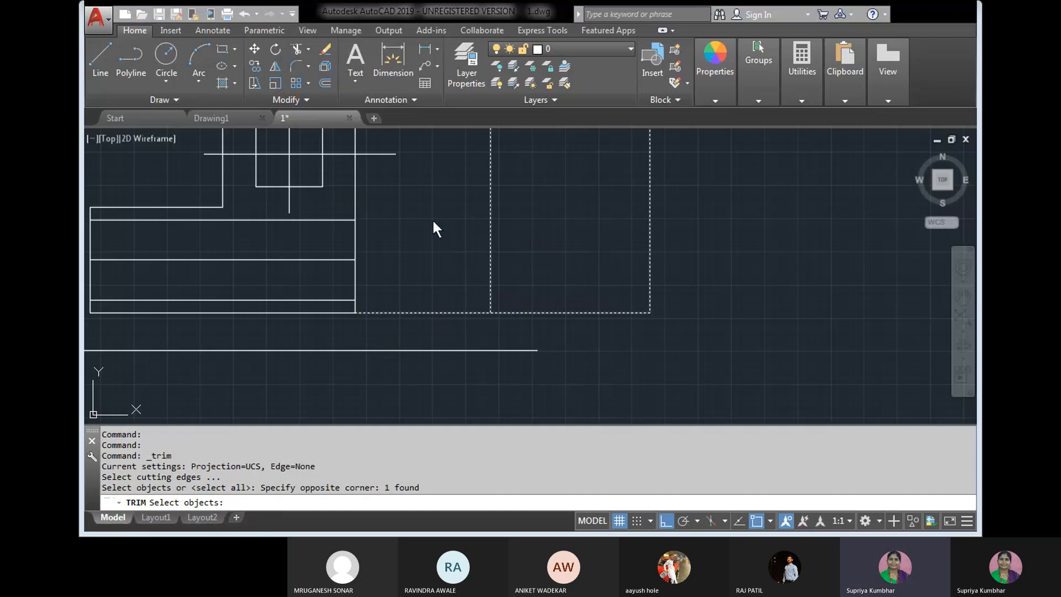
key("Return")
left_click(433, 203)
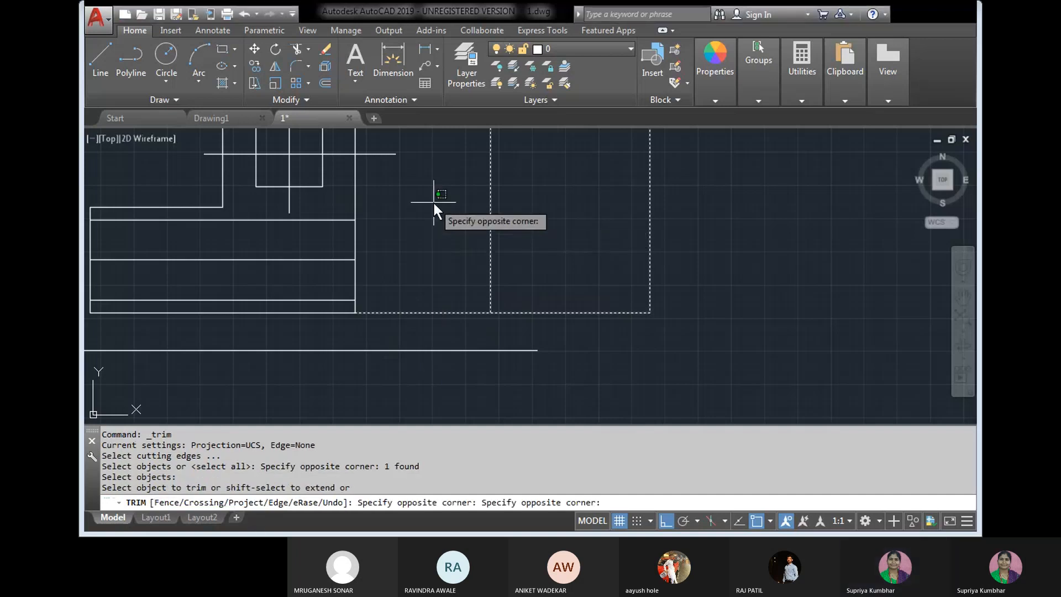
left_click(416, 202)
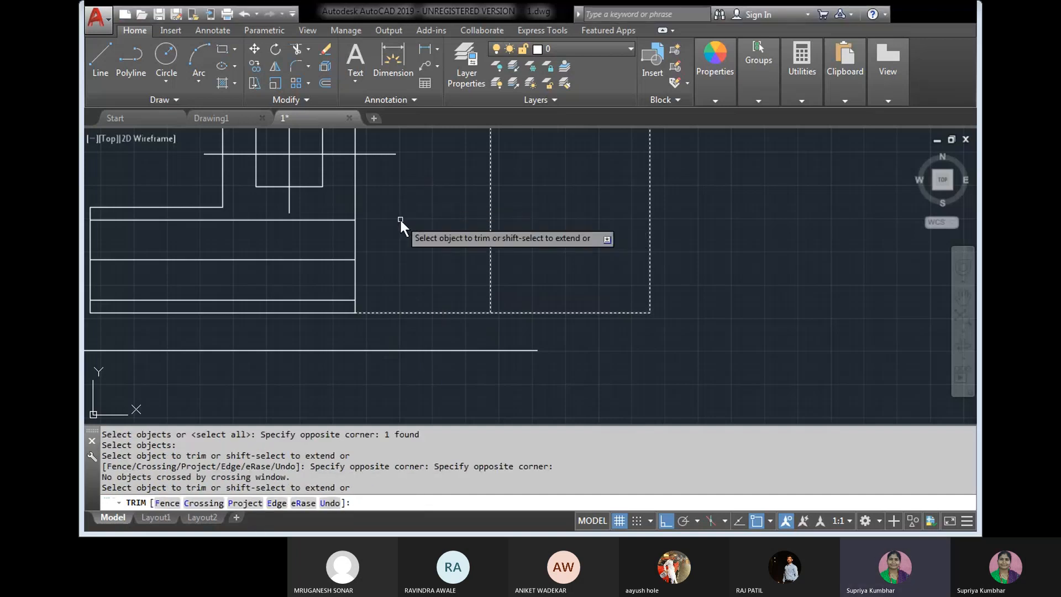
left_click(428, 332)
left_click(403, 286)
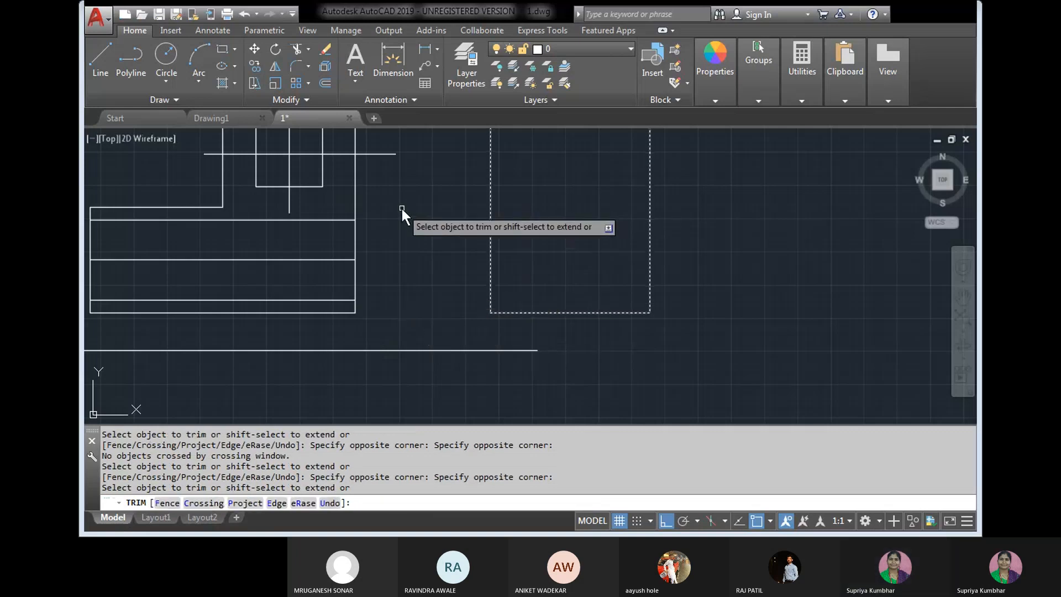
key("Return")
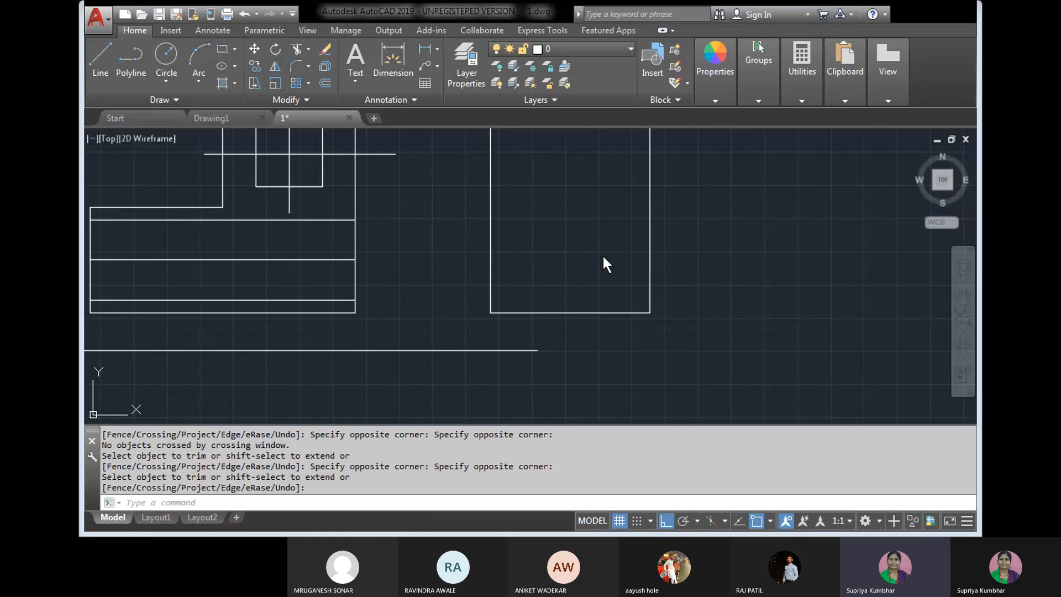
Step: Draw a line extending the square hole's horizontal centre line from the front view across and slightly past the side-view rectangle
middle_click_drag(595, 237, 590, 297)
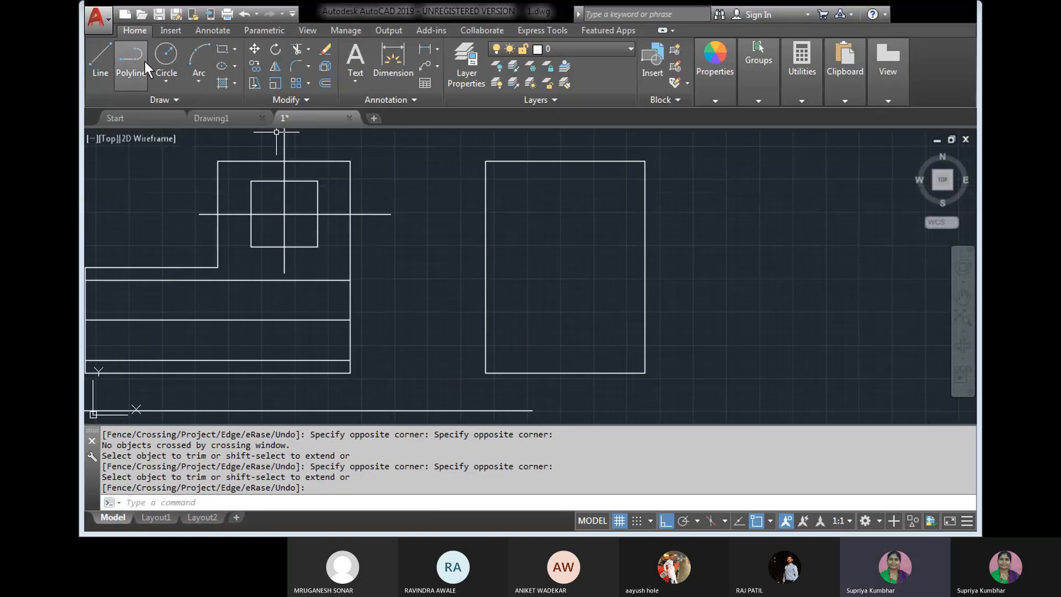
left_click(104, 60)
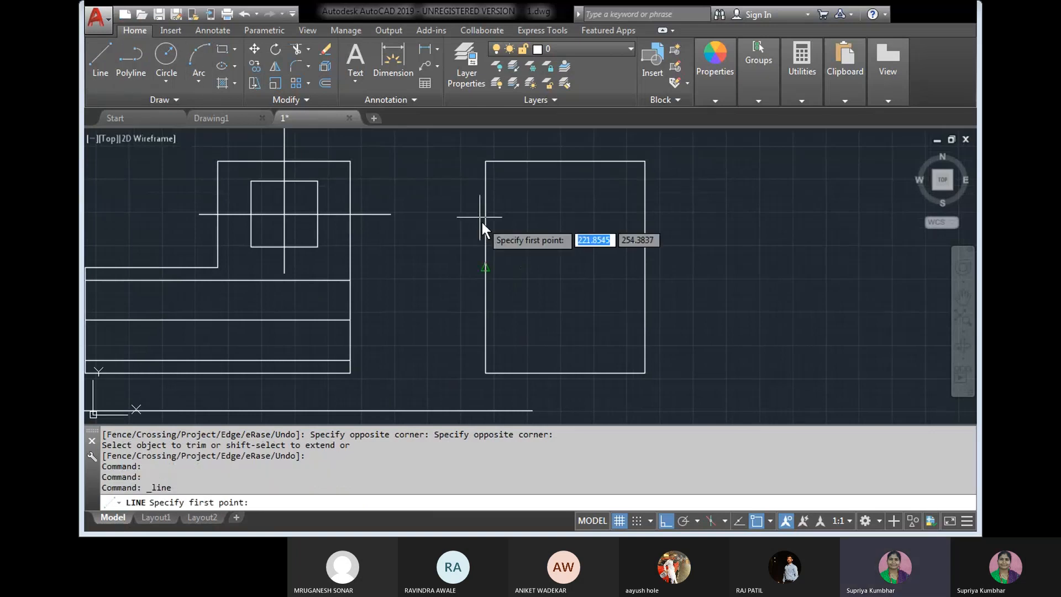
left_click(391, 215)
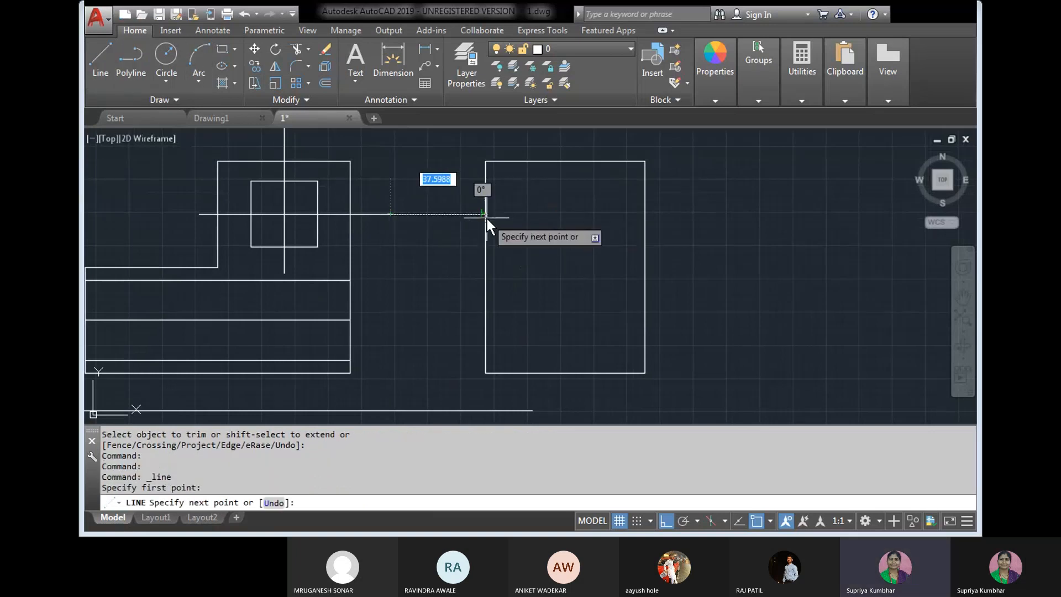
left_click(469, 217)
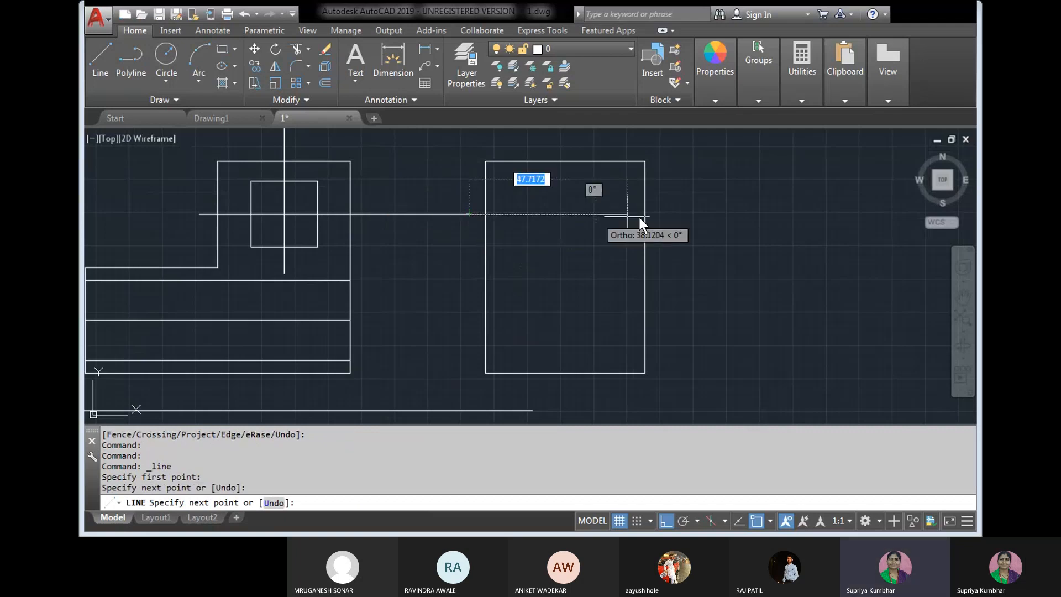
left_click(672, 215)
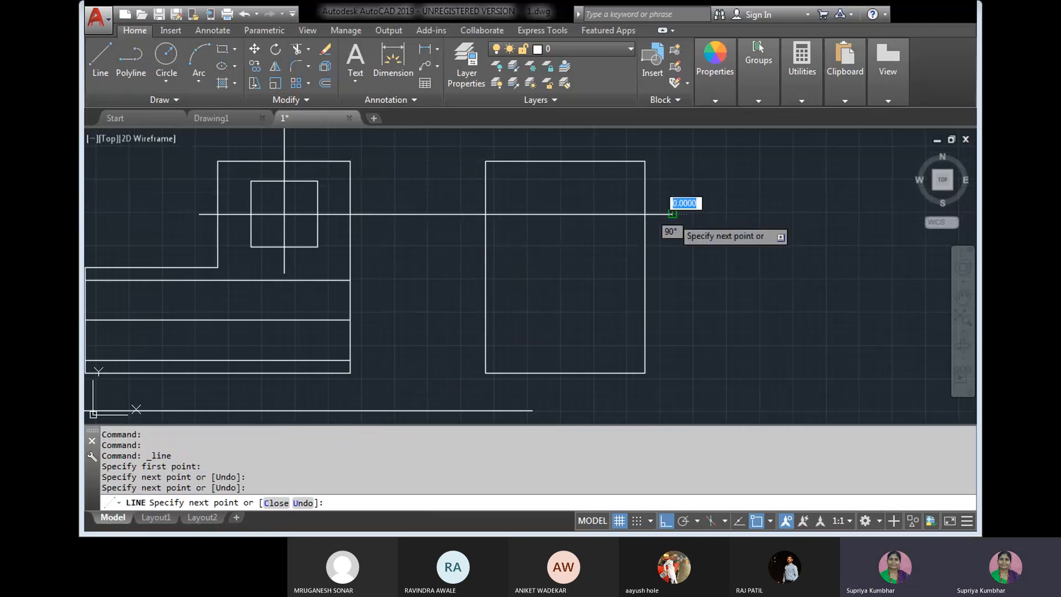
key("Return")
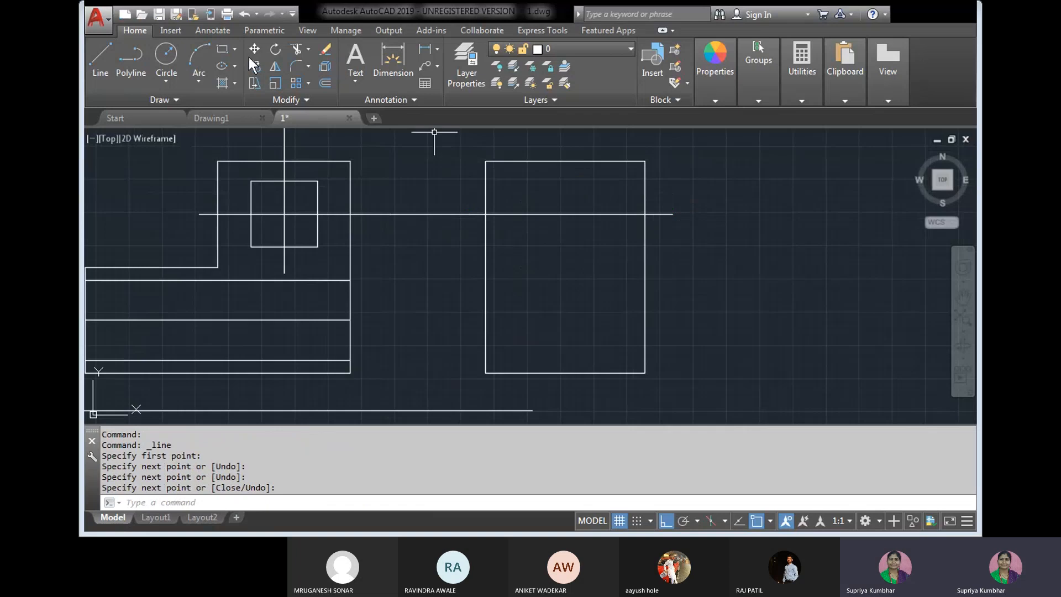
Step: Draw a horizontal projection line from the square hole's upper-right corner to the side view's near edge and on to its far edge
left_click(110, 55)
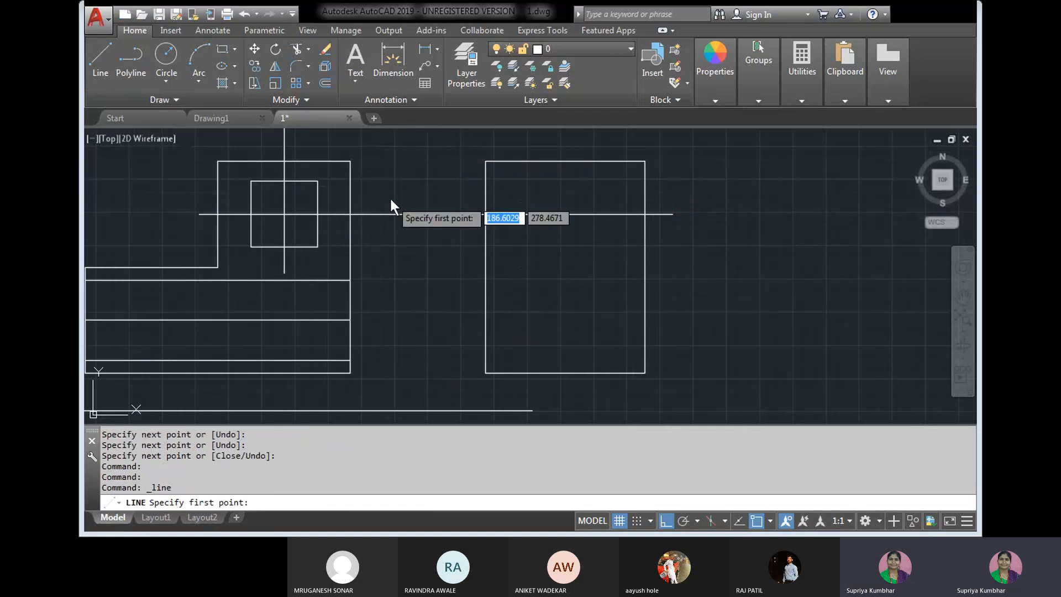
left_click(318, 181)
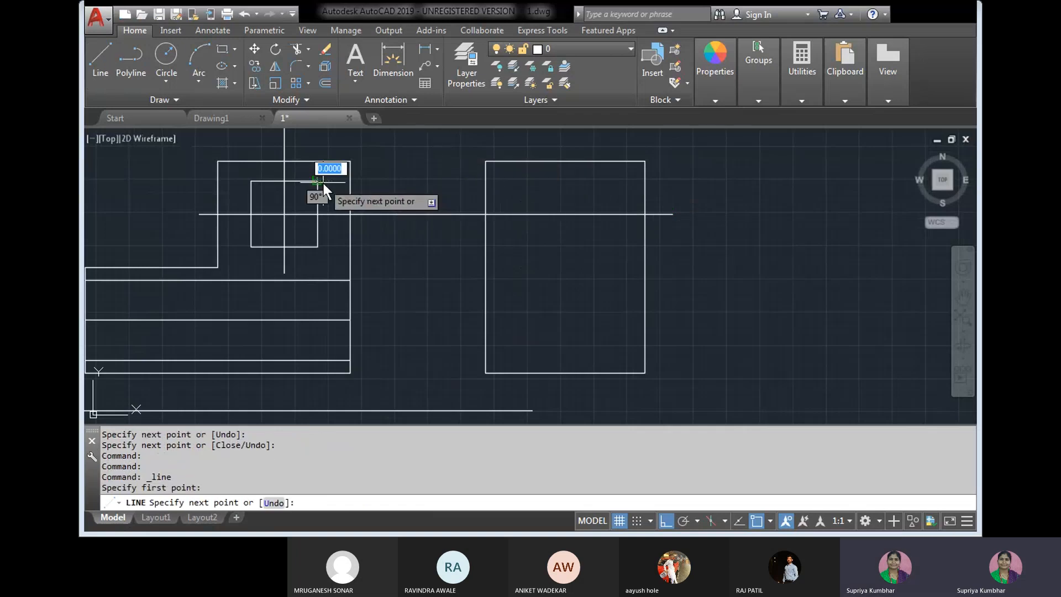
left_click(483, 181)
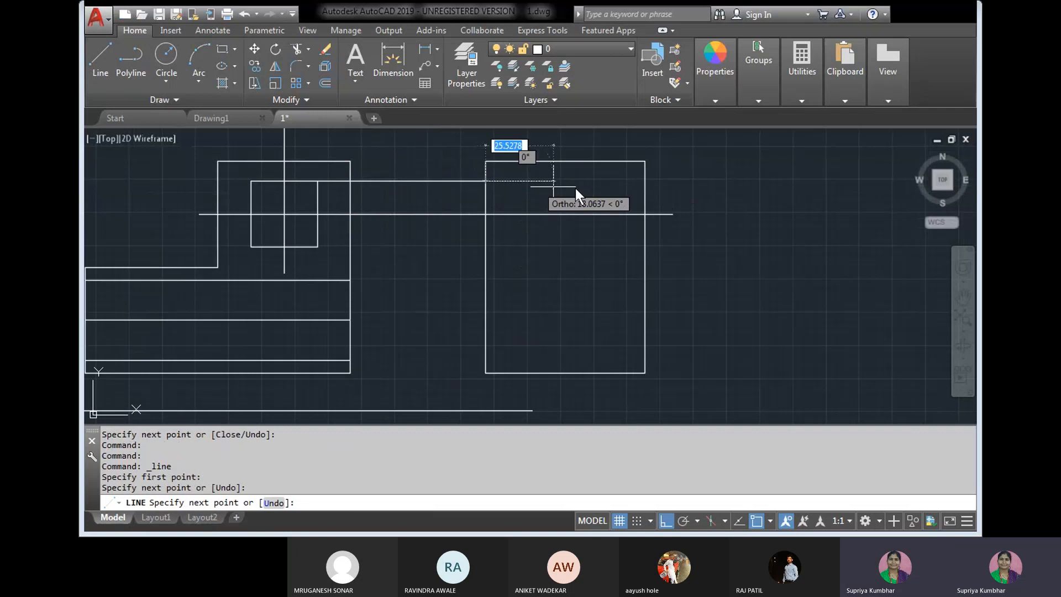
left_click(653, 187)
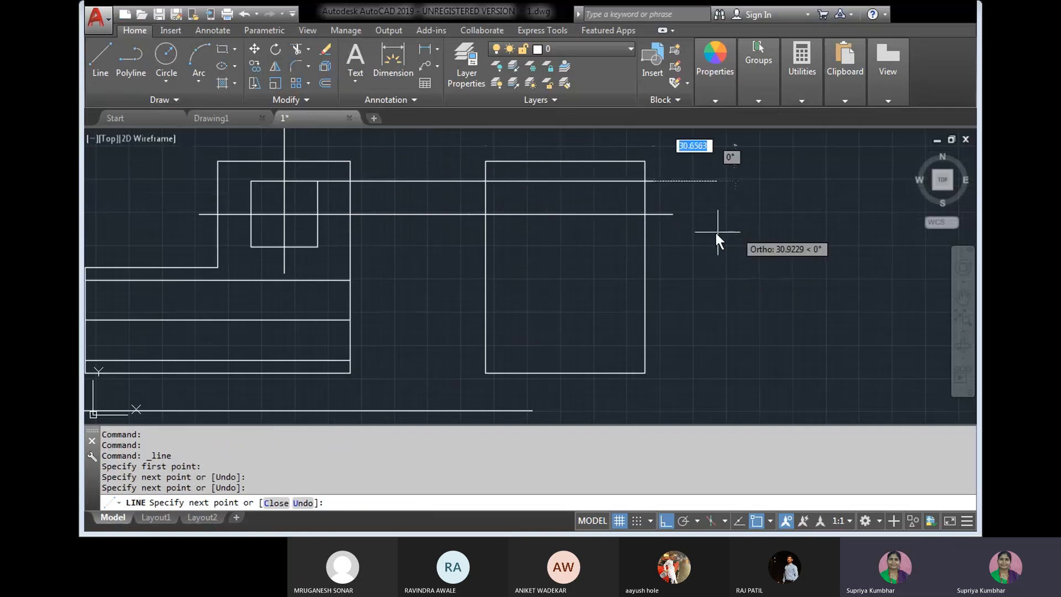
scroll(672, 191, "up", 2)
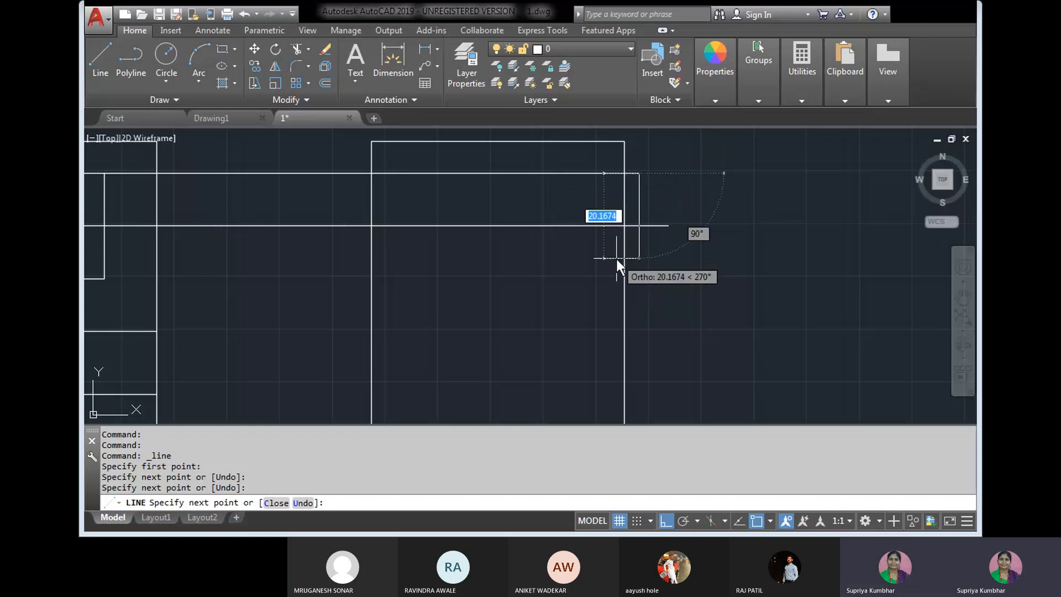
key("ctrl+z")
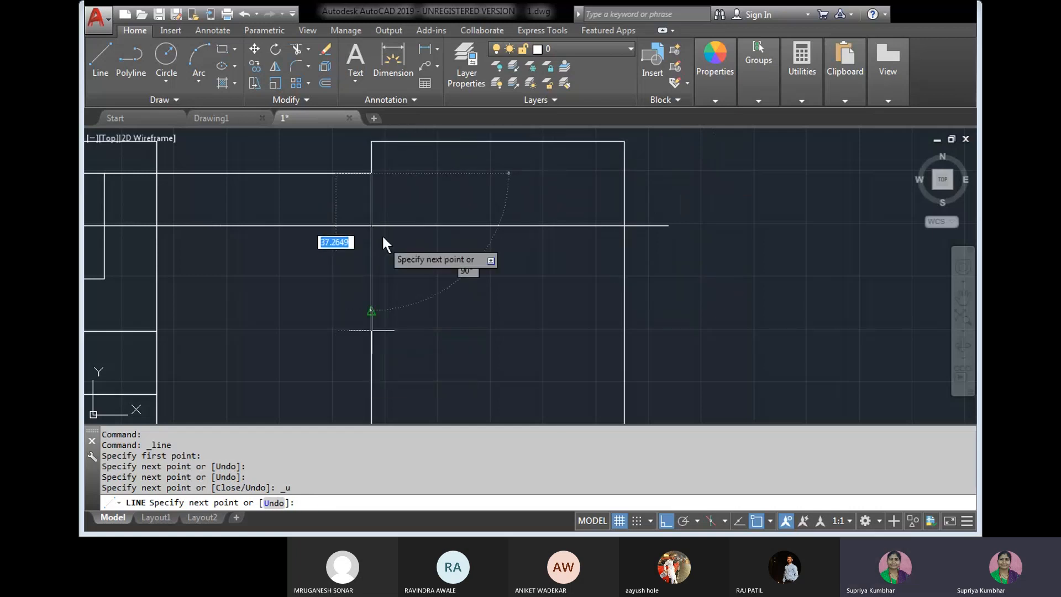
left_click(625, 174)
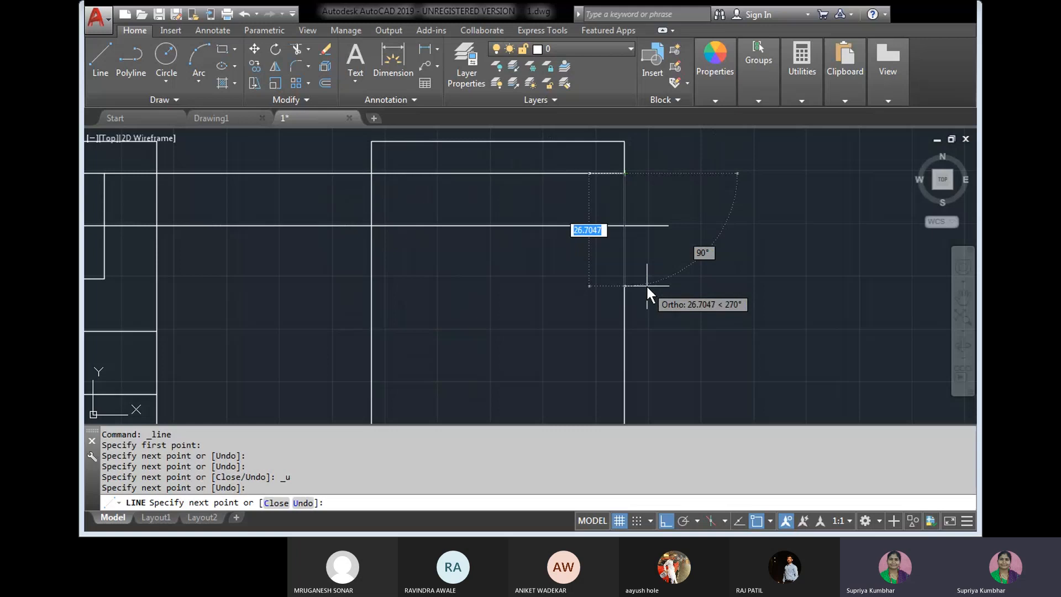
key("Return")
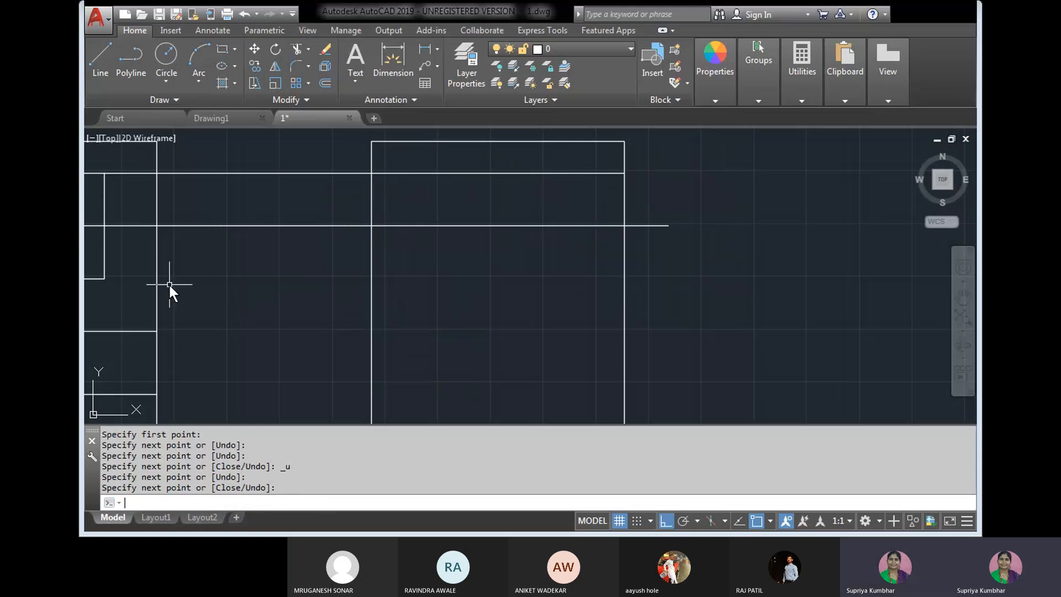
Step: Draw a horizontal projection line from the square hole's lower-right corner to the side view's near edge and on to its far edge
key("Return")
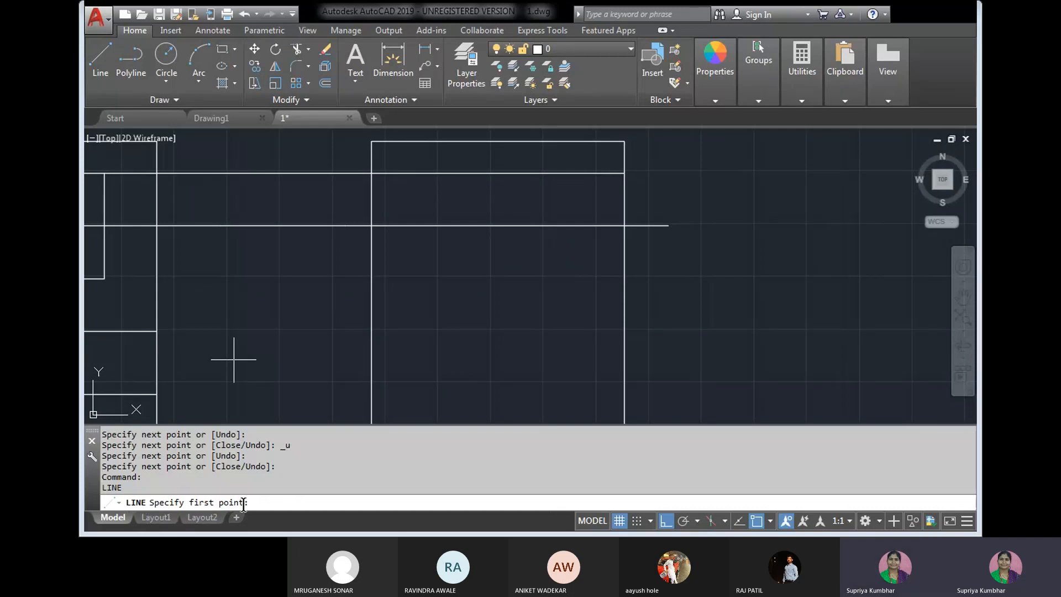
left_click(105, 285)
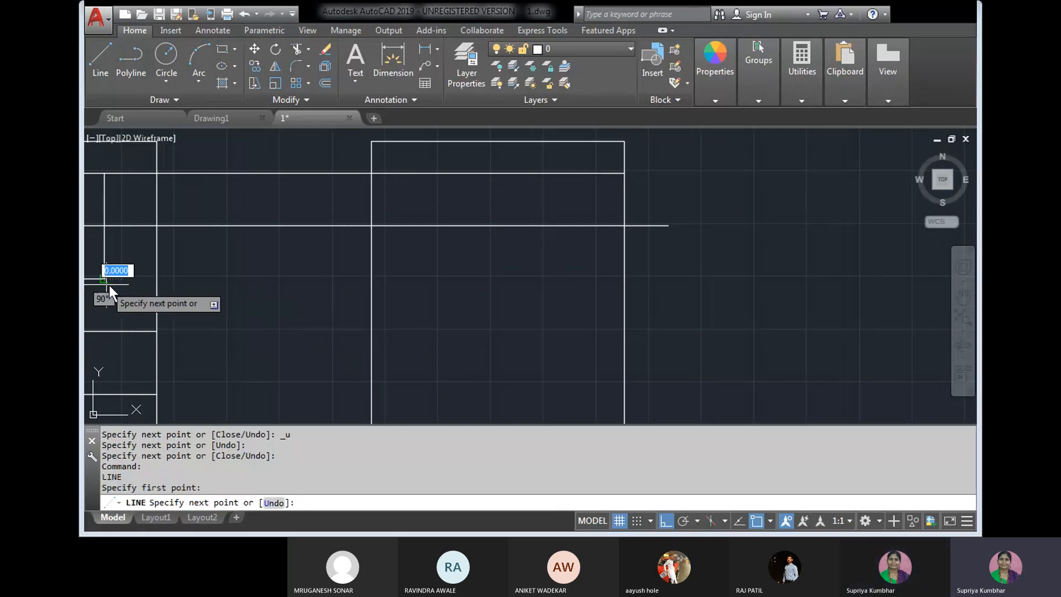
left_click(372, 281)
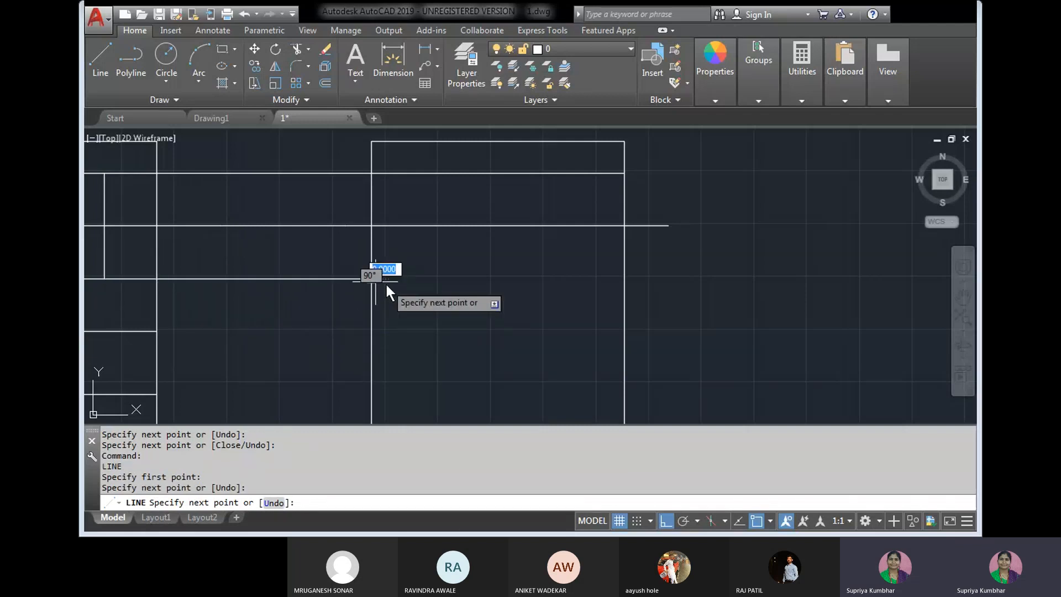
left_click(628, 281)
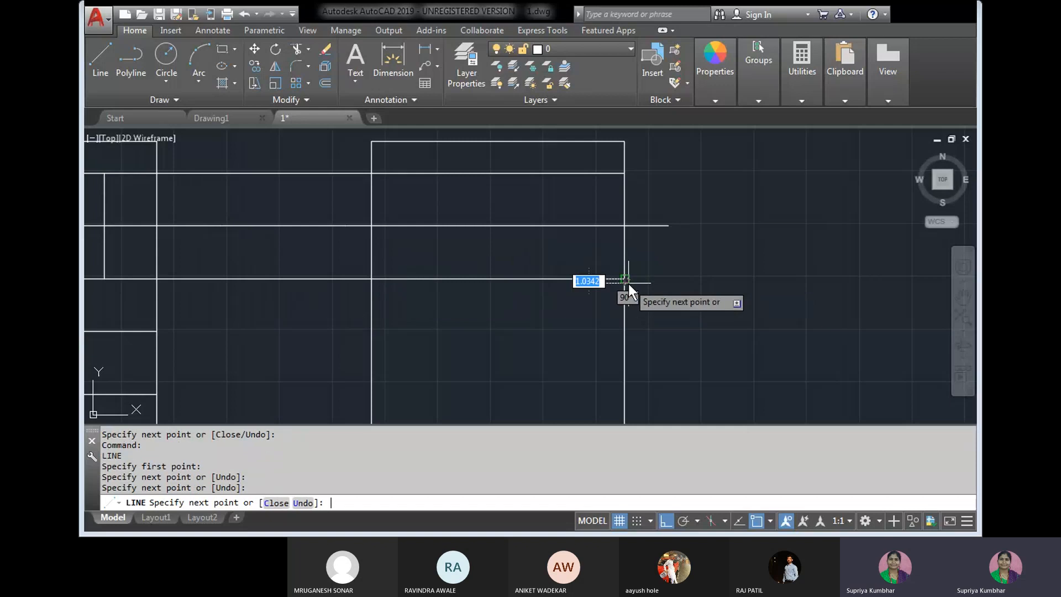
key("Escape")
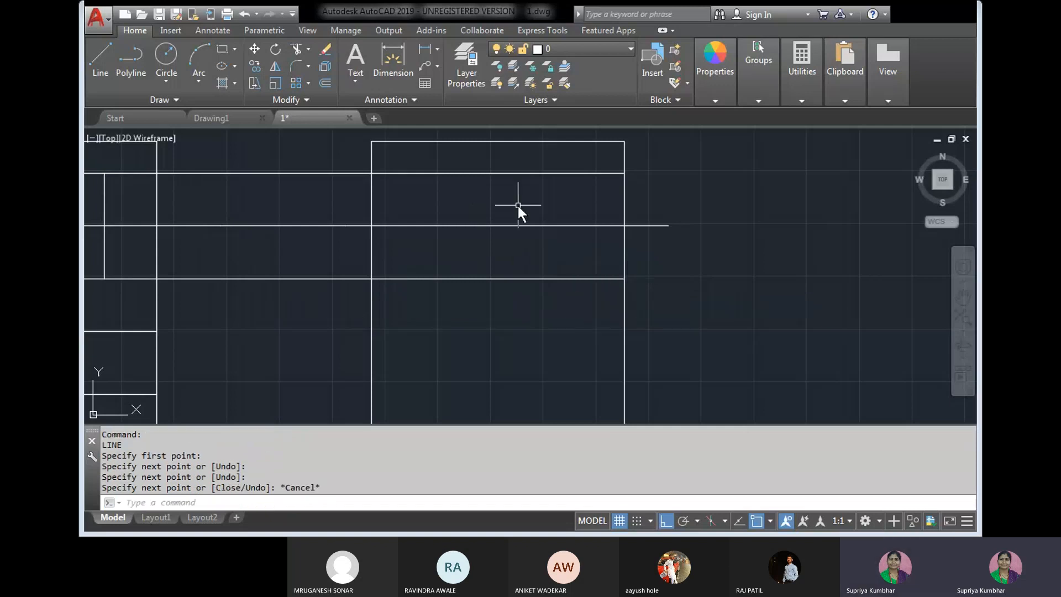
Step: Erase the upper and lower projection segments linking the square hole to the side view
left_click(329, 250)
left_click(301, 288)
left_click(280, 214)
left_click(270, 164)
left_click(268, 172)
left_click(257, 162)
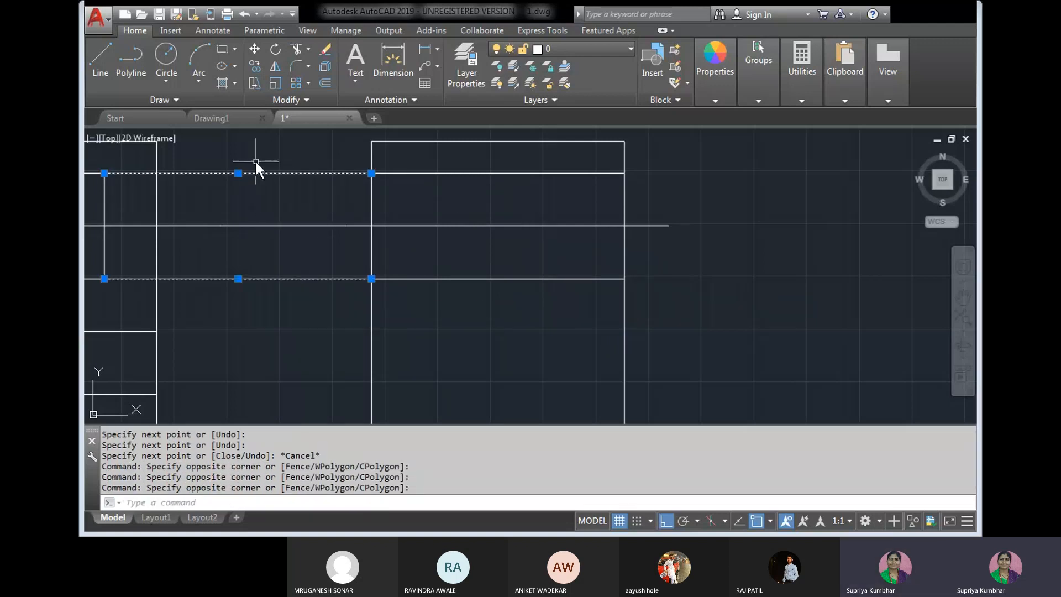
left_click(326, 51)
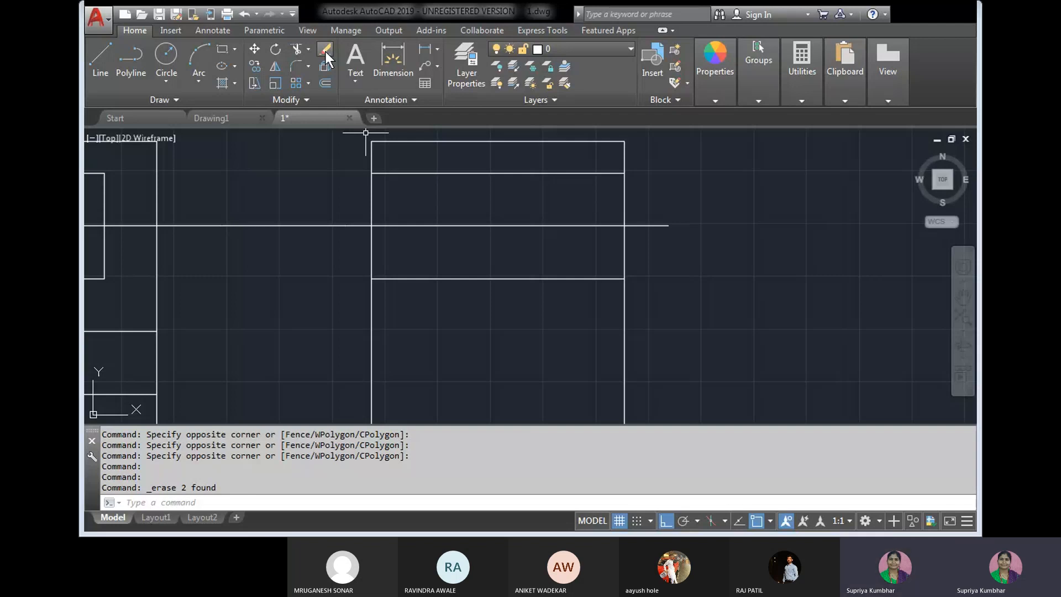
Step: Erase the short centre-line segment in the gap between the front view and the side view
left_click(236, 212)
left_click(227, 228)
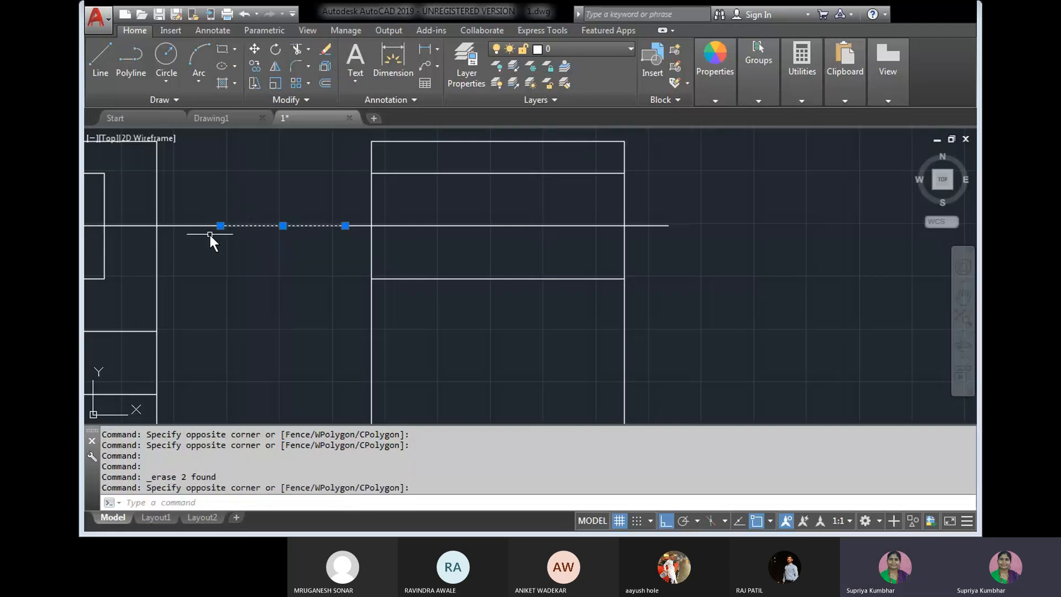
left_click(209, 233)
left_click(171, 199)
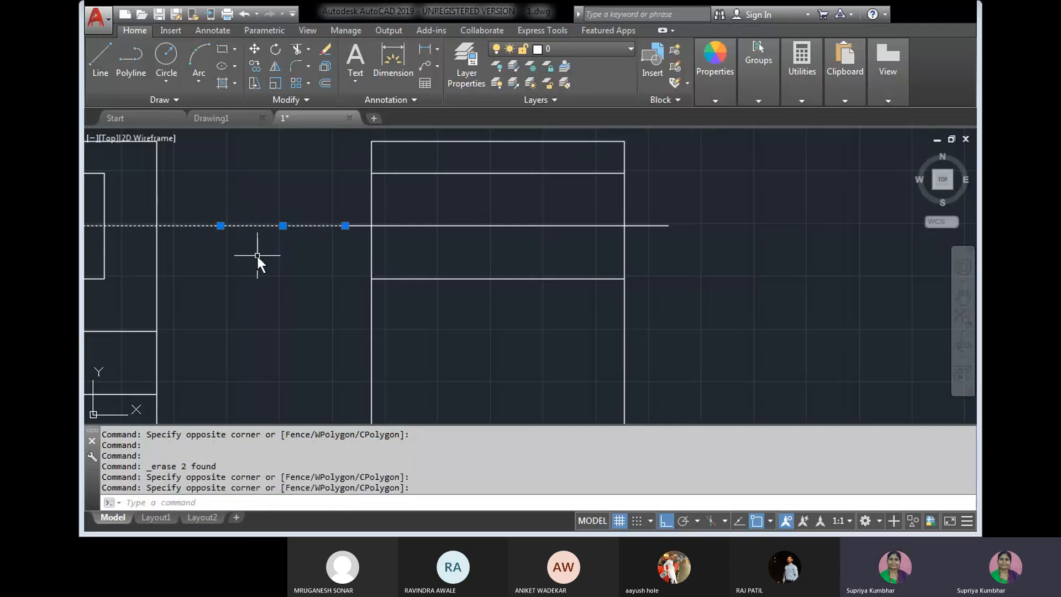
key("Escape")
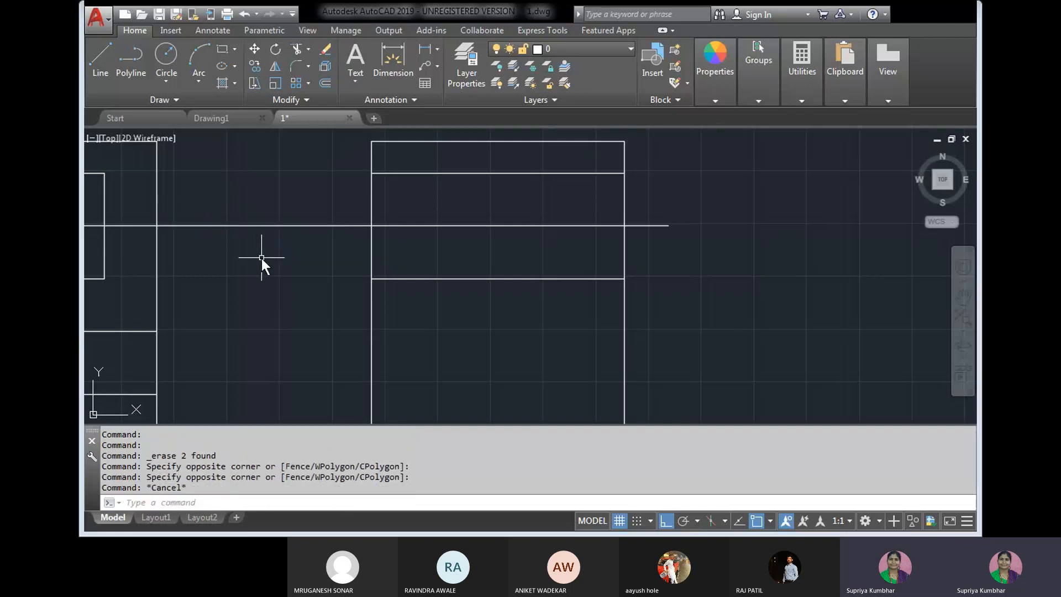
left_click(261, 257)
left_click(253, 204)
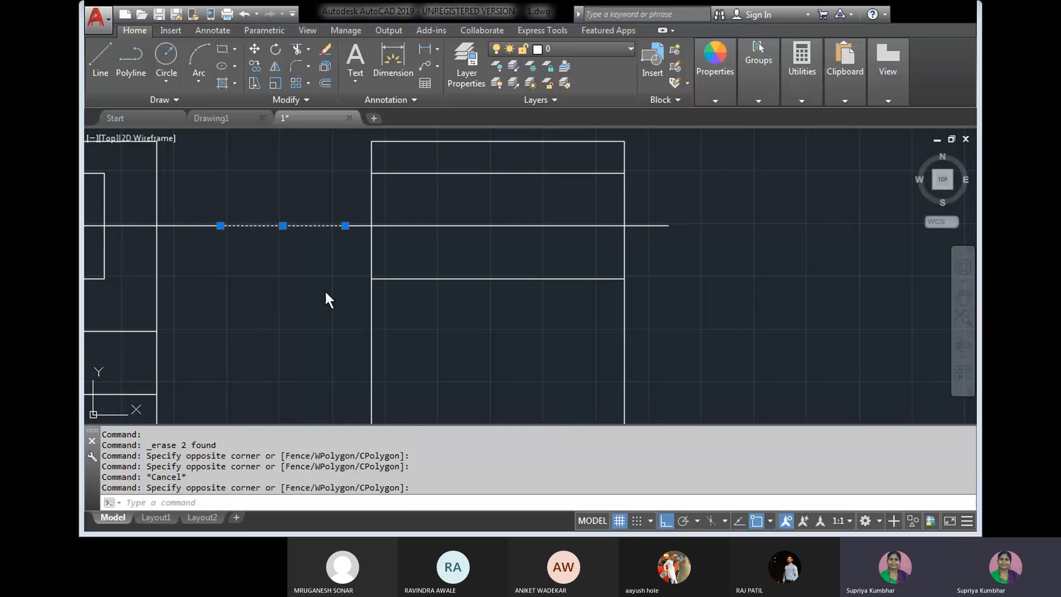
left_click(327, 47)
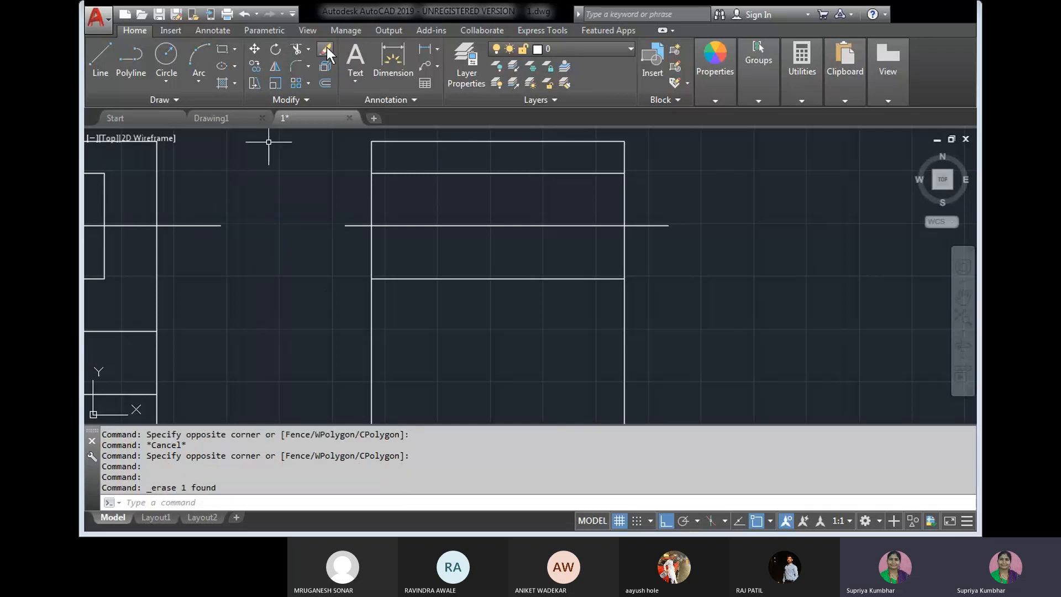
scroll(614, 326, "down", 2)
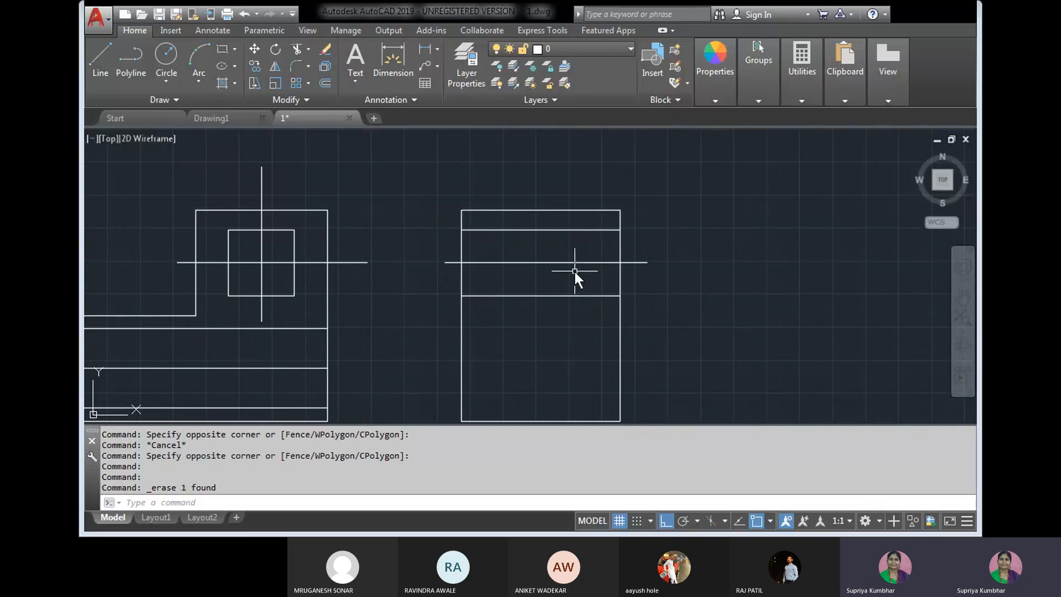
middle_click_drag(414, 335, 414, 282)
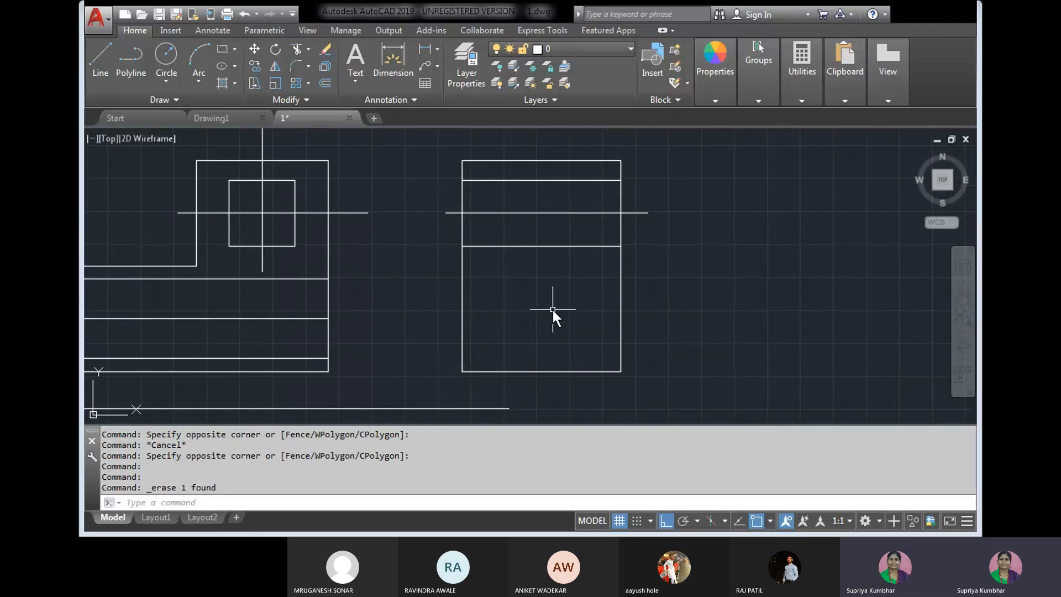
middle_click_drag(380, 347, 428, 336)
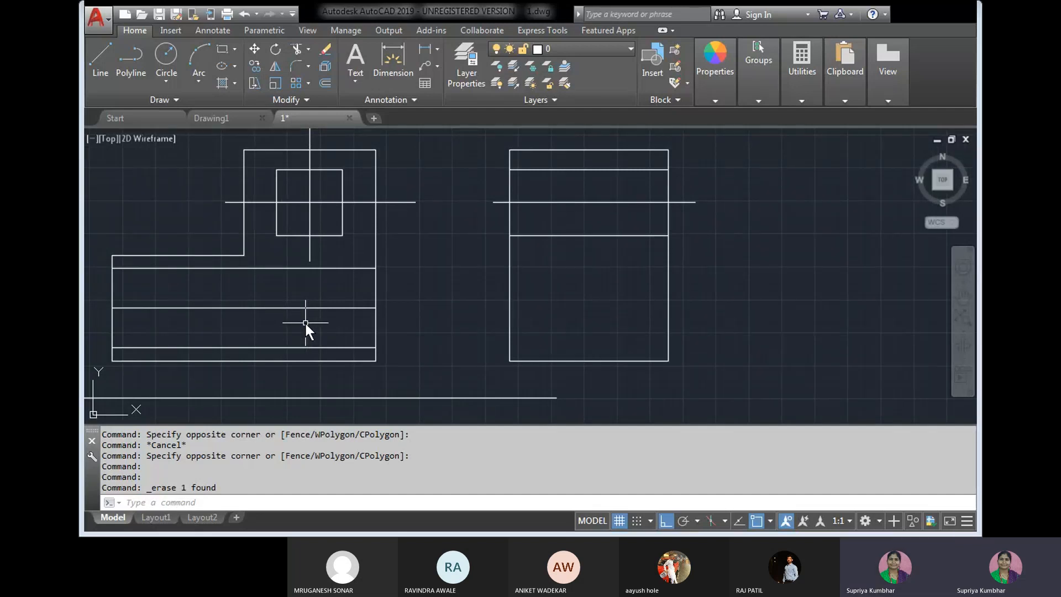
left_click_drag(303, 320, 279, 287)
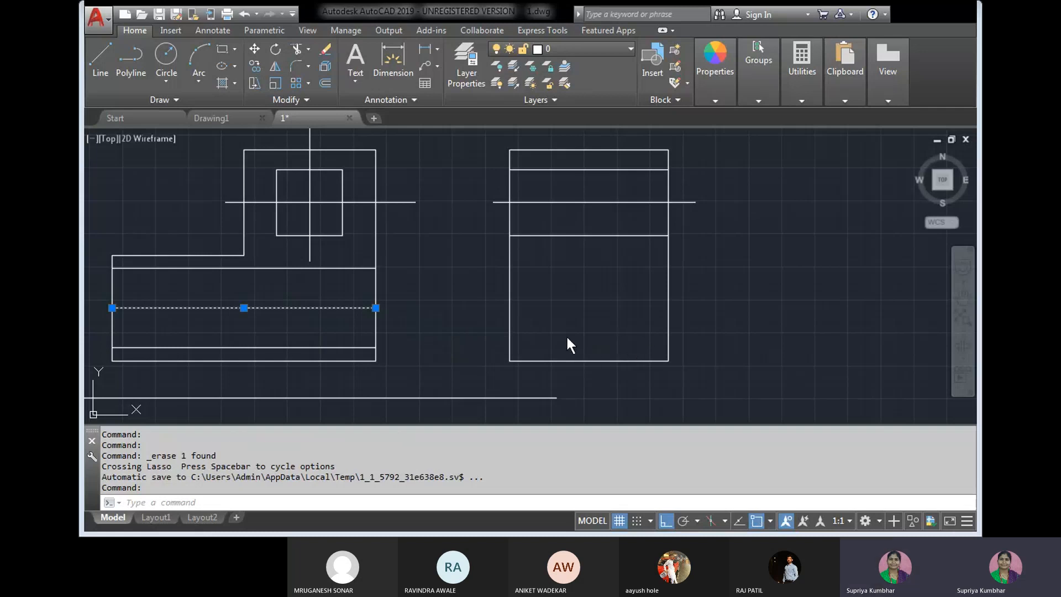
scroll(370, 315, "up", 2)
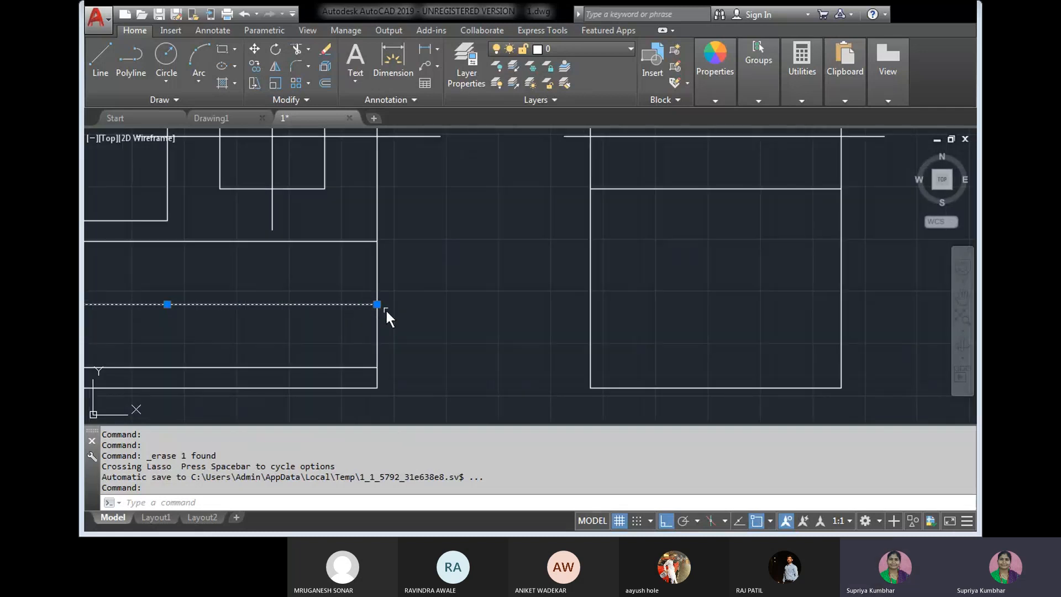
left_click(377, 304)
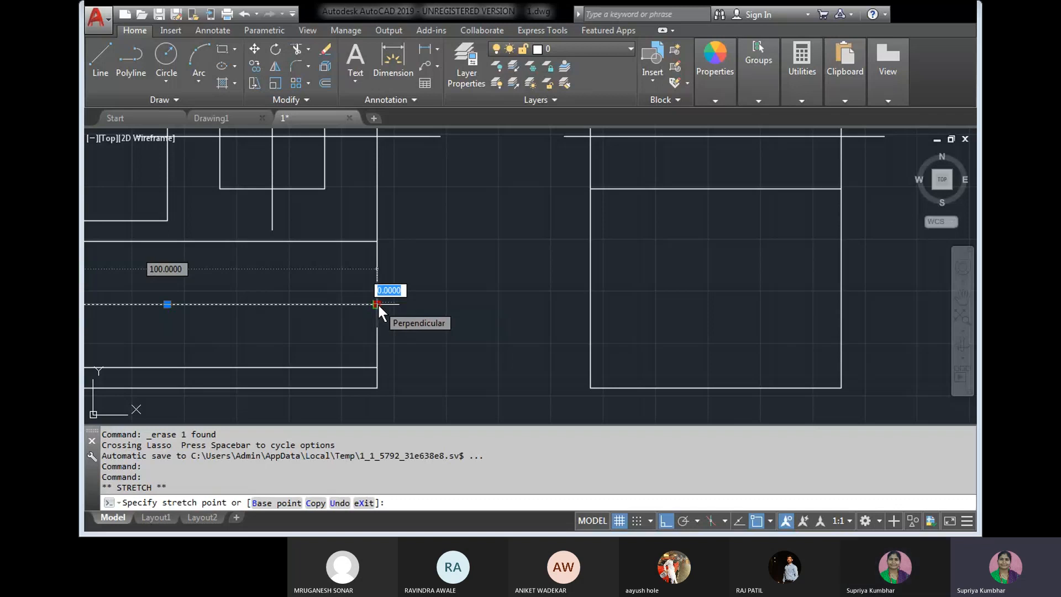
key("Escape")
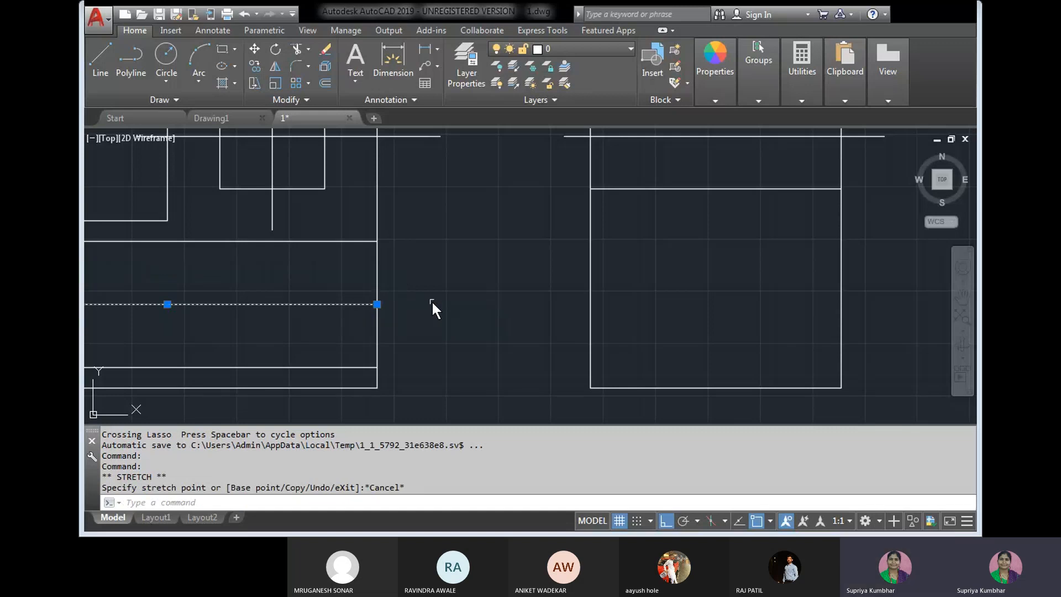
key("Escape")
key("Escape")
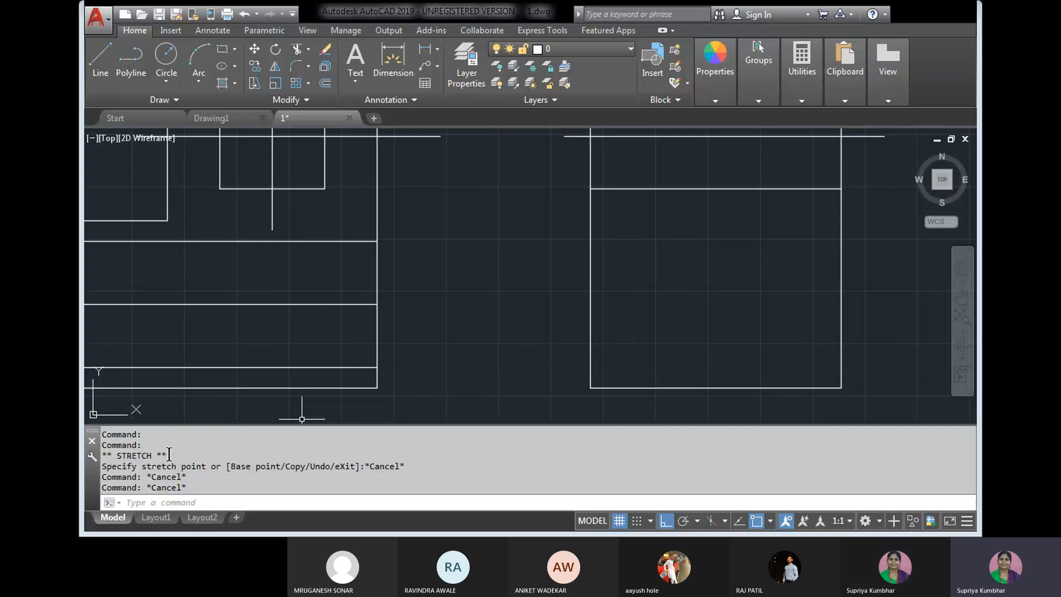
Step: Extend the base's middle horizontal line a short distance beyond the left edge of the front view
left_click(310, 326)
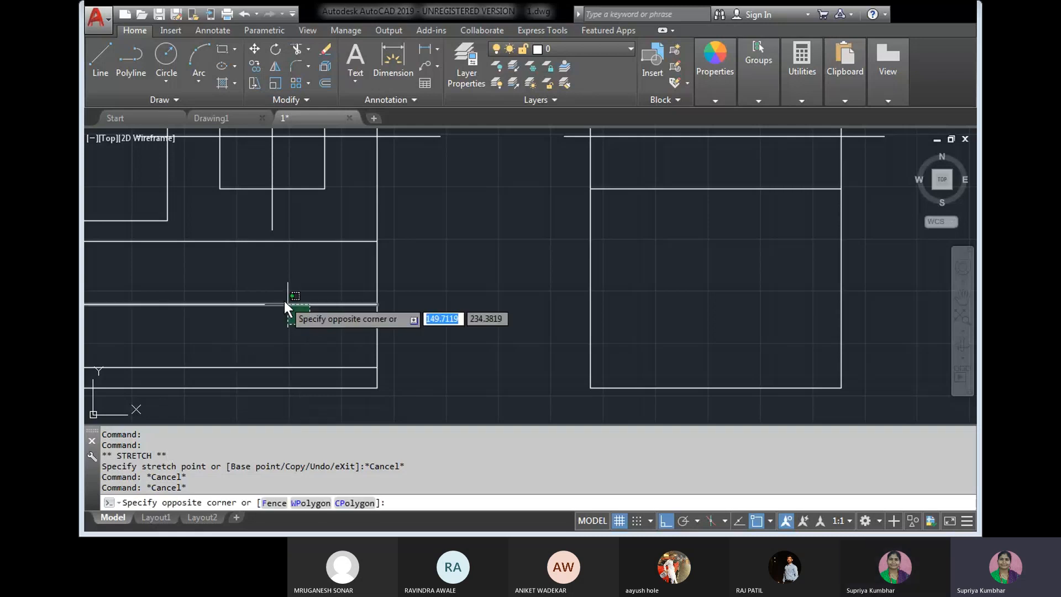
left_click(314, 221)
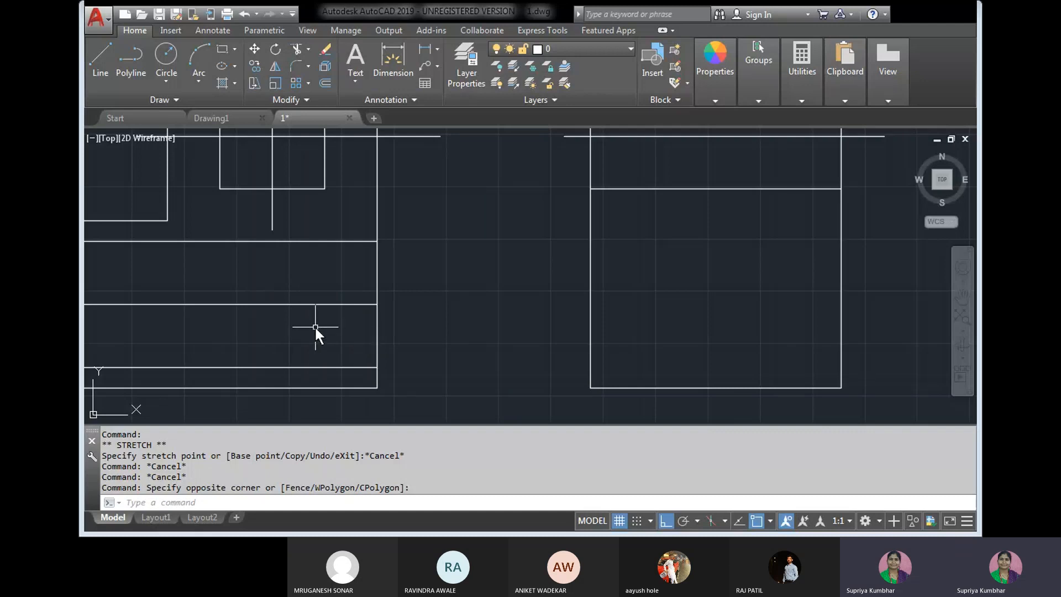
left_click(279, 295)
left_click(280, 307)
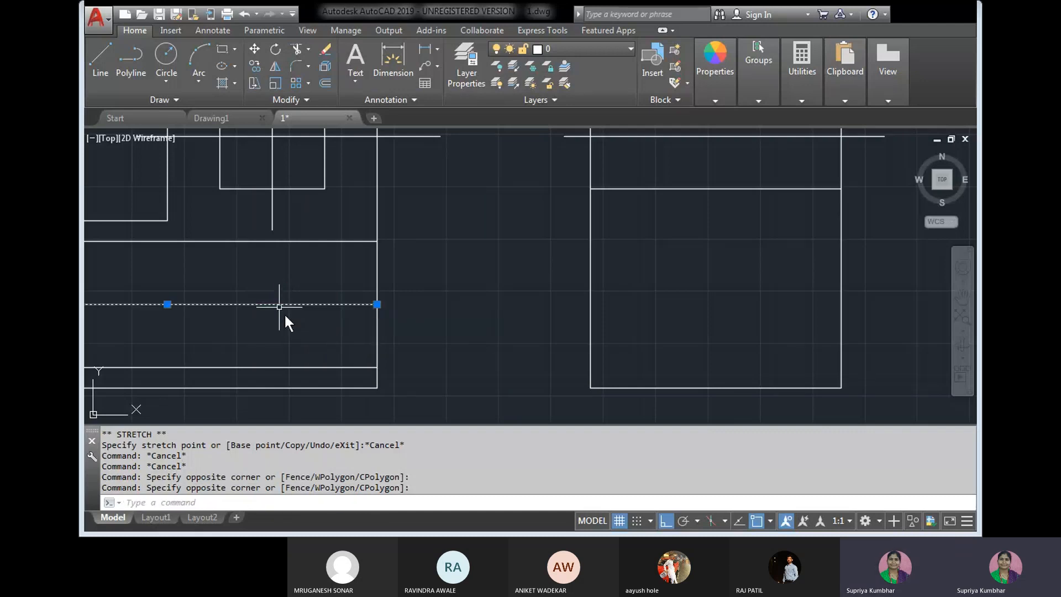
middle_click_drag(255, 341, 475, 340)
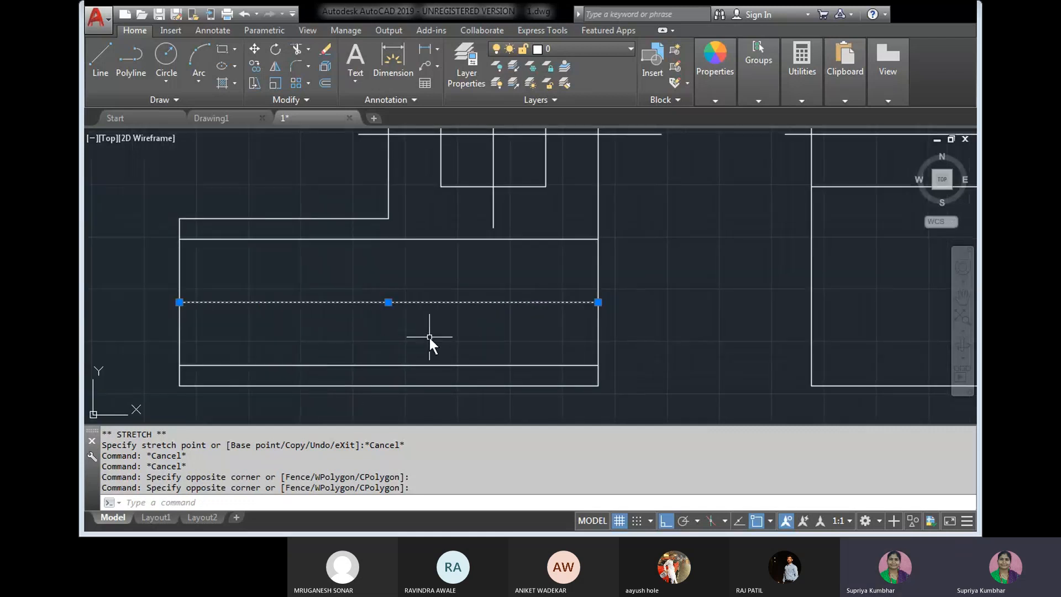
mouse_move(458, 335)
middle_mouse_down()
mouse_move(473, 332)
mouse_move(477, 316)
middle_mouse_up()
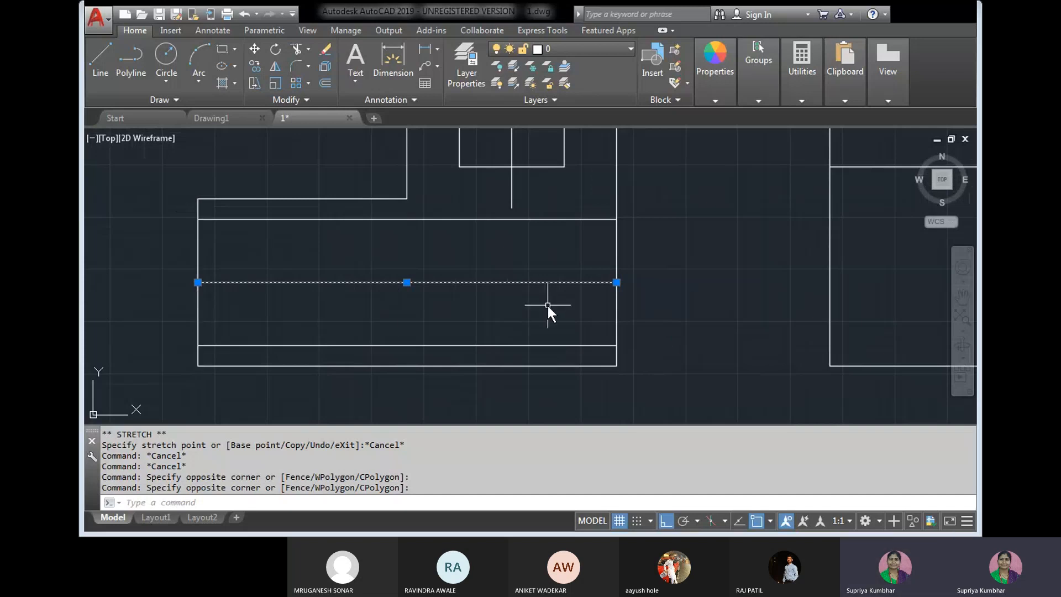
left_click(198, 282)
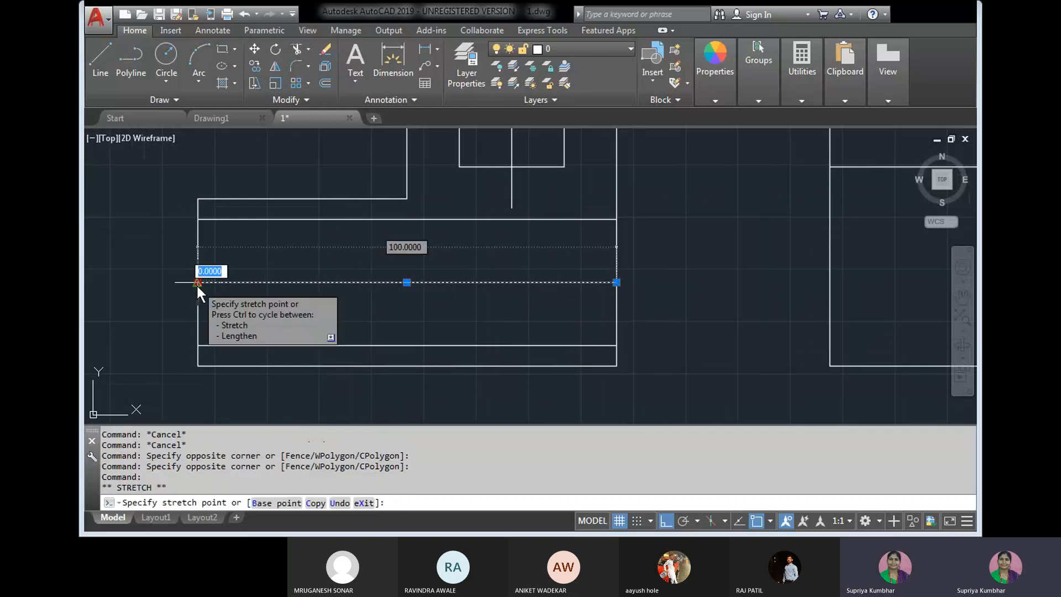
left_click(156, 283)
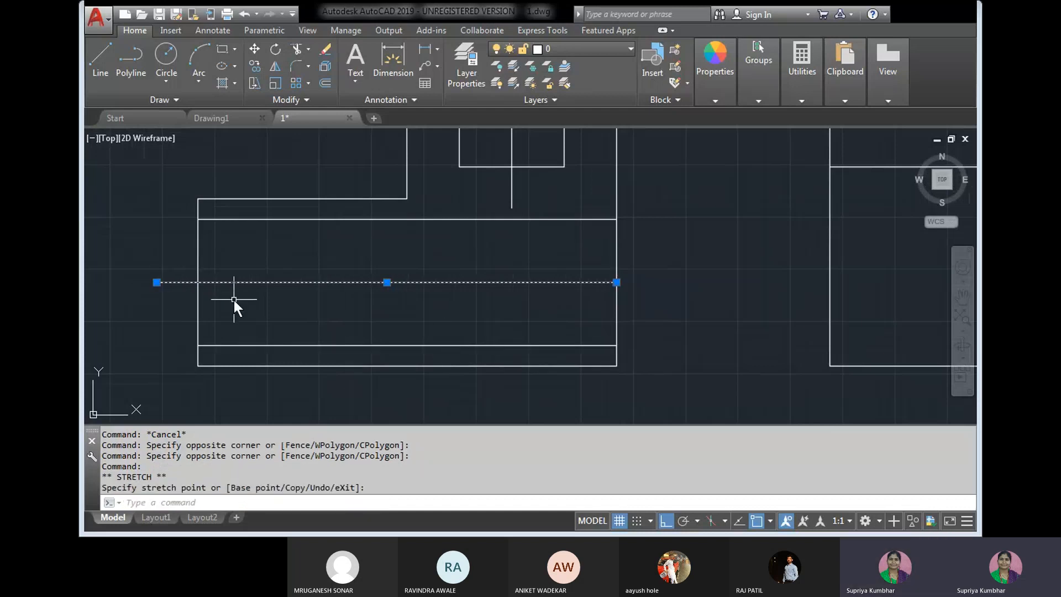
Step: Extend the other end of the base's middle horizontal line past the front view's right edge and deselect it
left_click(155, 282)
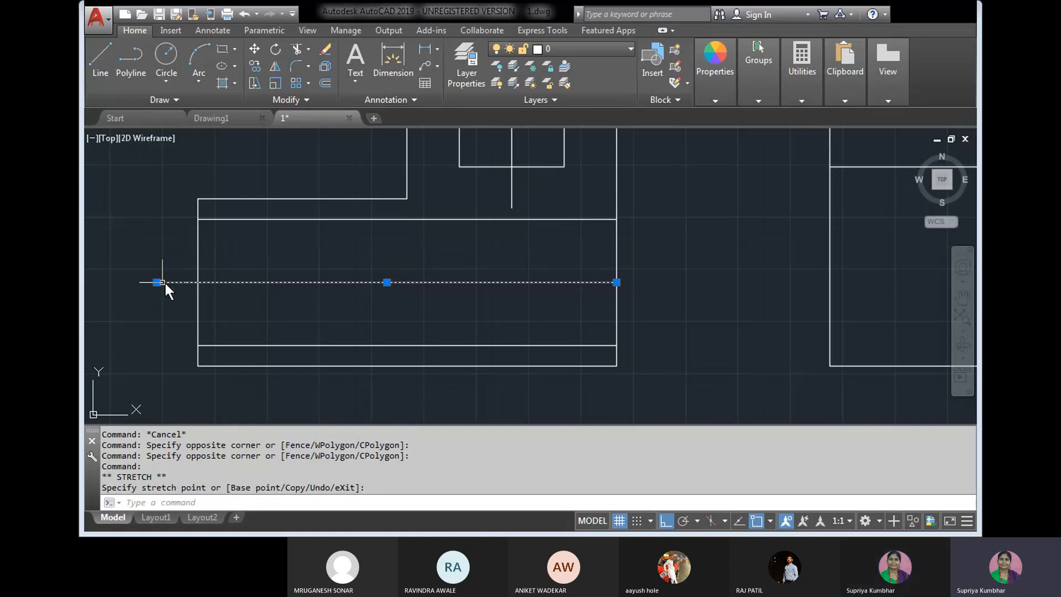
left_click(617, 282)
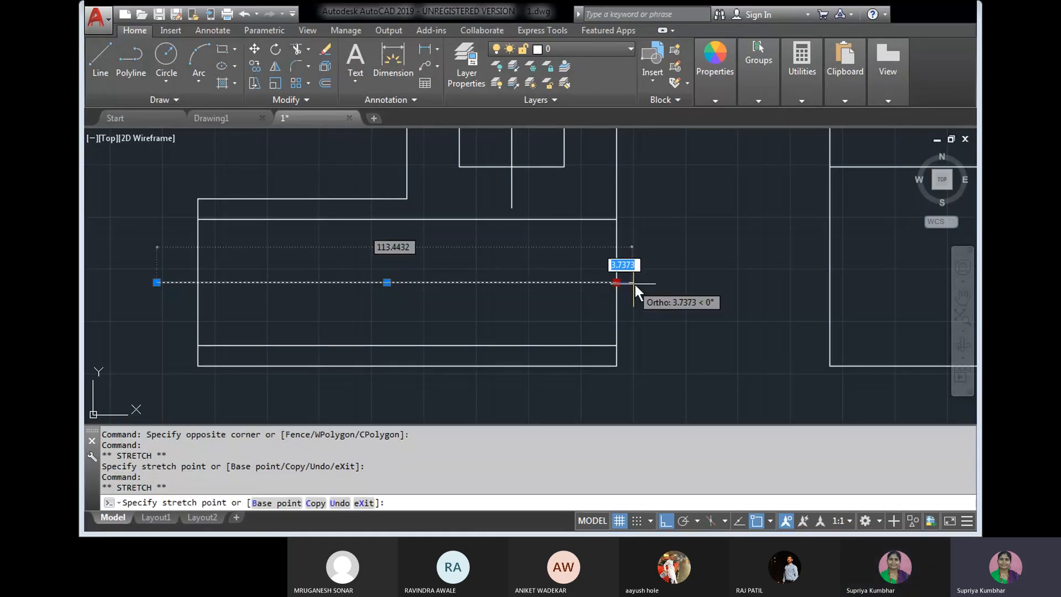
left_click(668, 283)
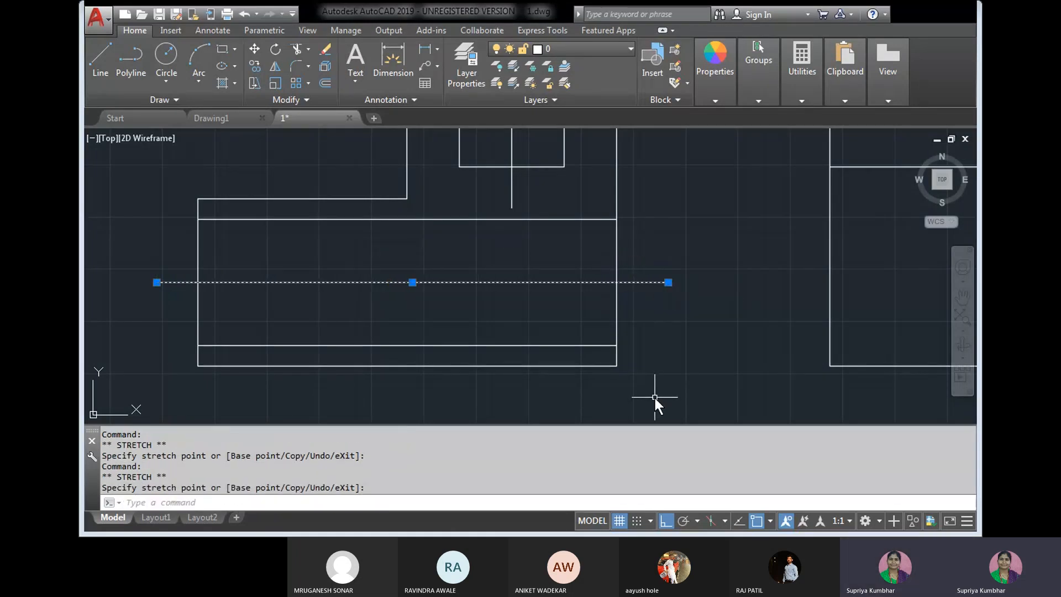
key("Escape")
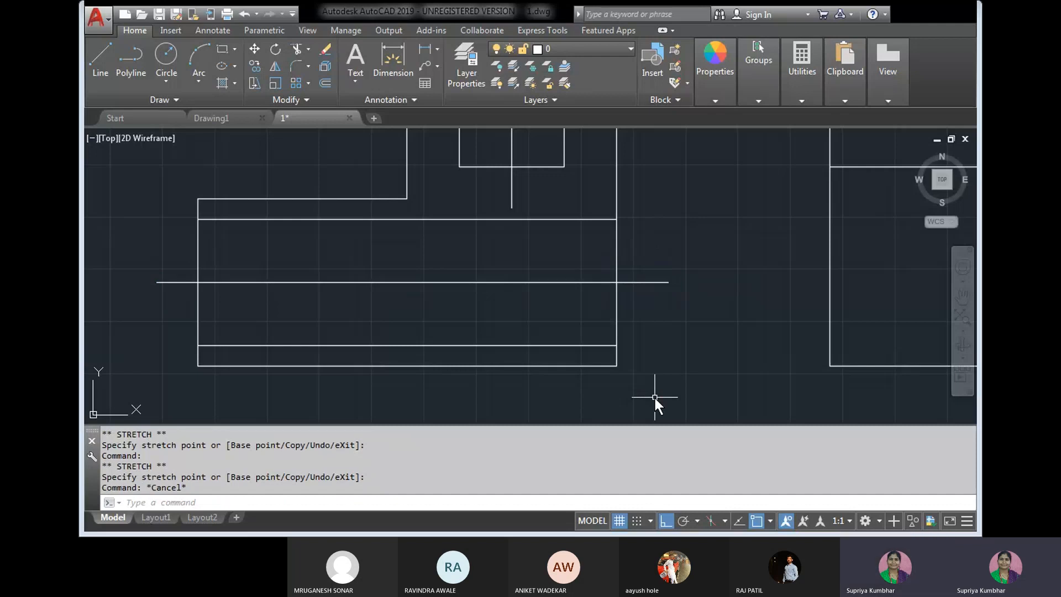
Step: Draw a horizontal line from the extended centre line's right end to just before the side view, then another segment across and past its far edge
middle_click_drag(756, 326, 572, 323)
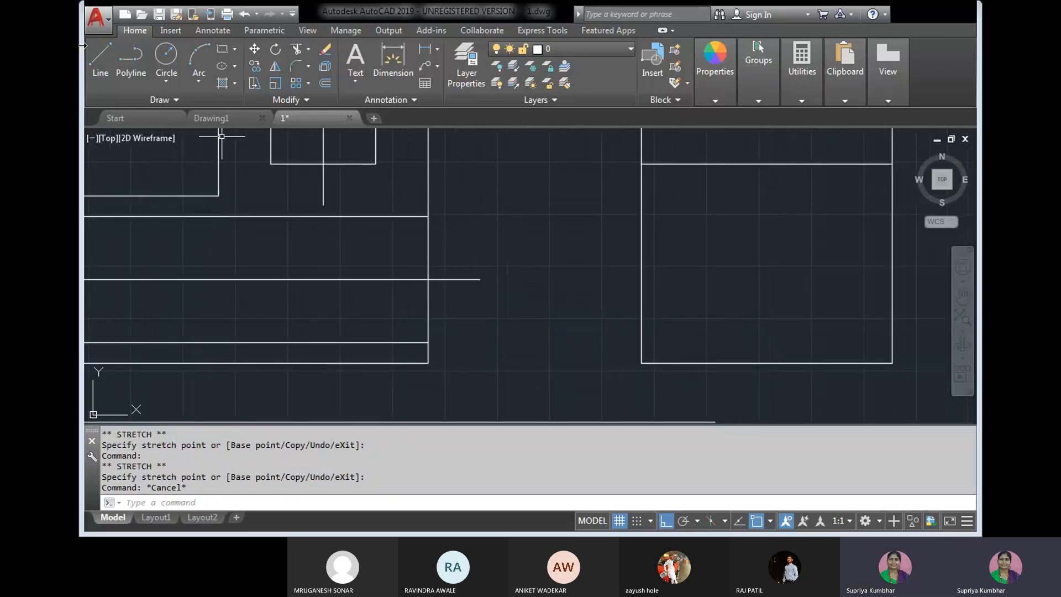
left_click(101, 54)
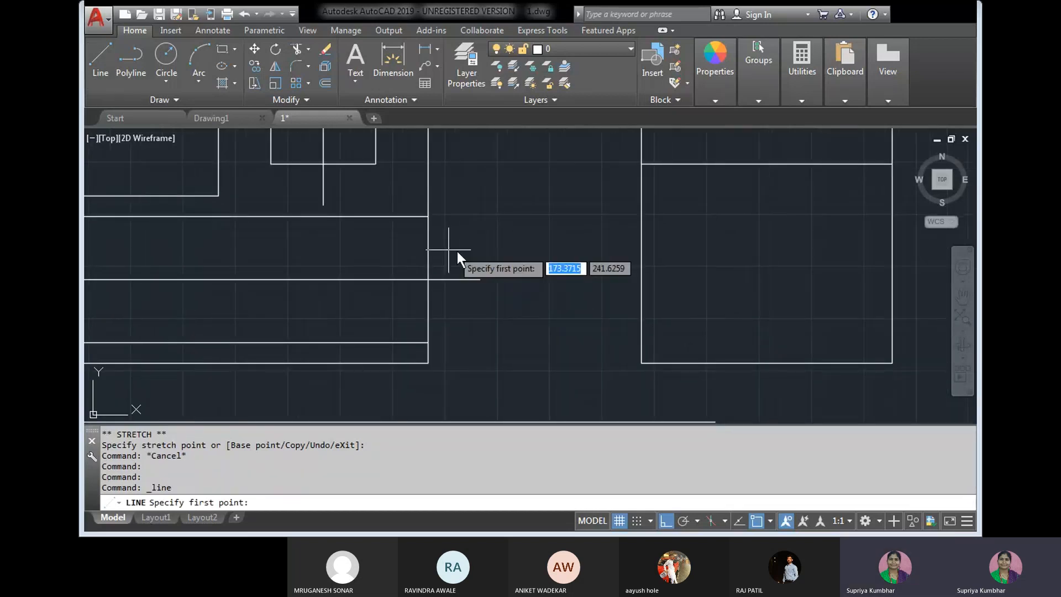
left_click(480, 279)
left_click(581, 281)
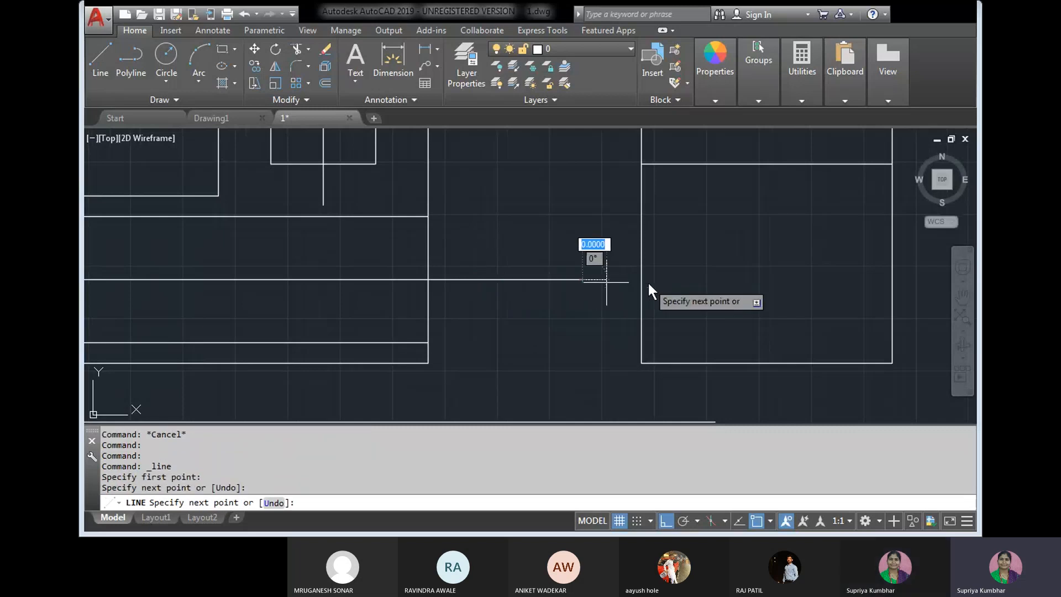
middle_click_drag(837, 294, 674, 299)
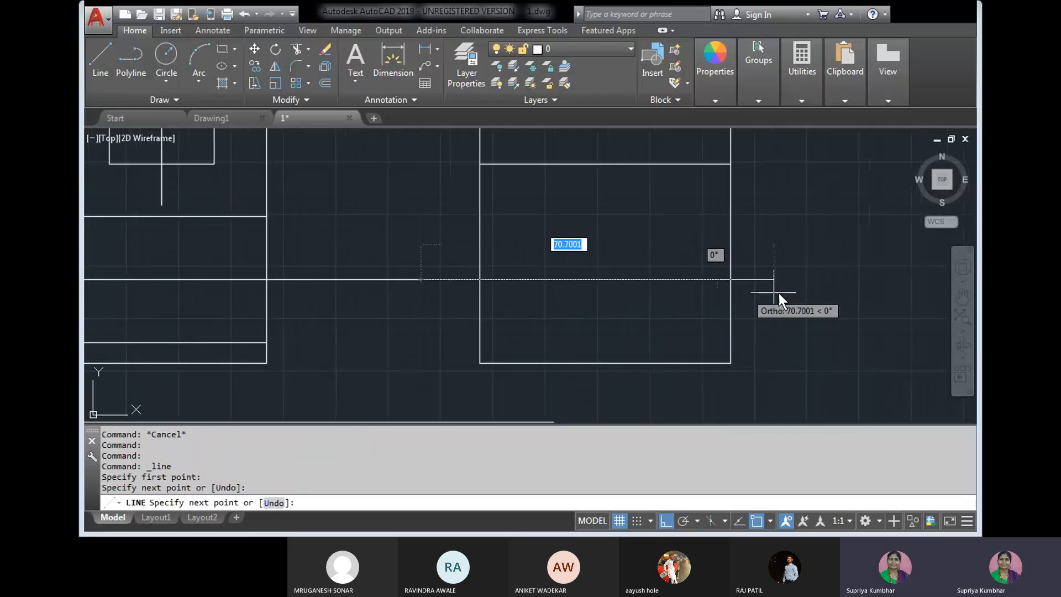
left_click(767, 281)
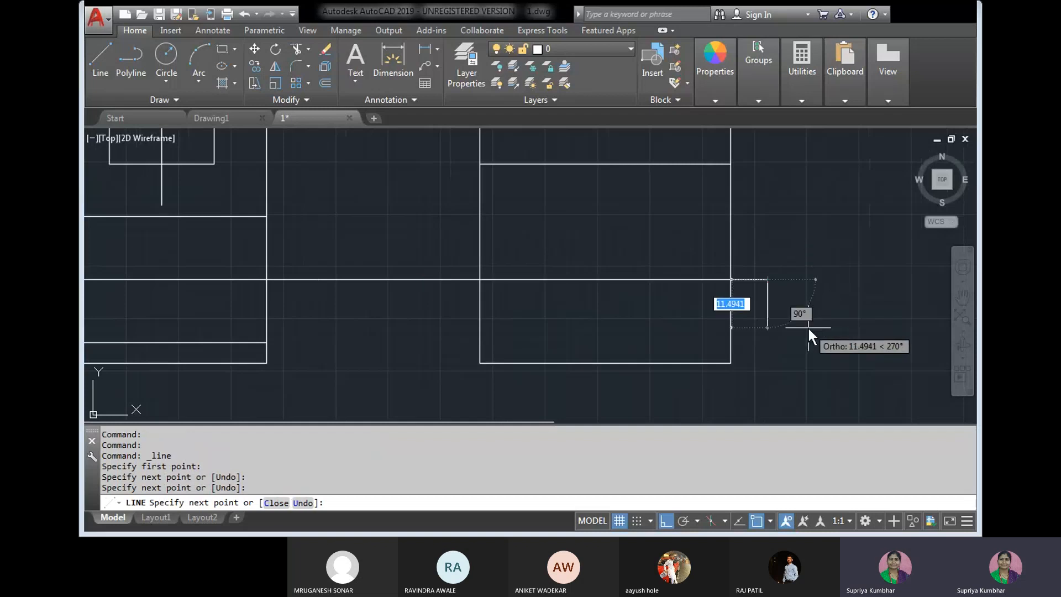
key("Escape")
Step: Erase the short lower centre-line segment in the gap between the front view and the side view
left_click(397, 297)
left_click(388, 273)
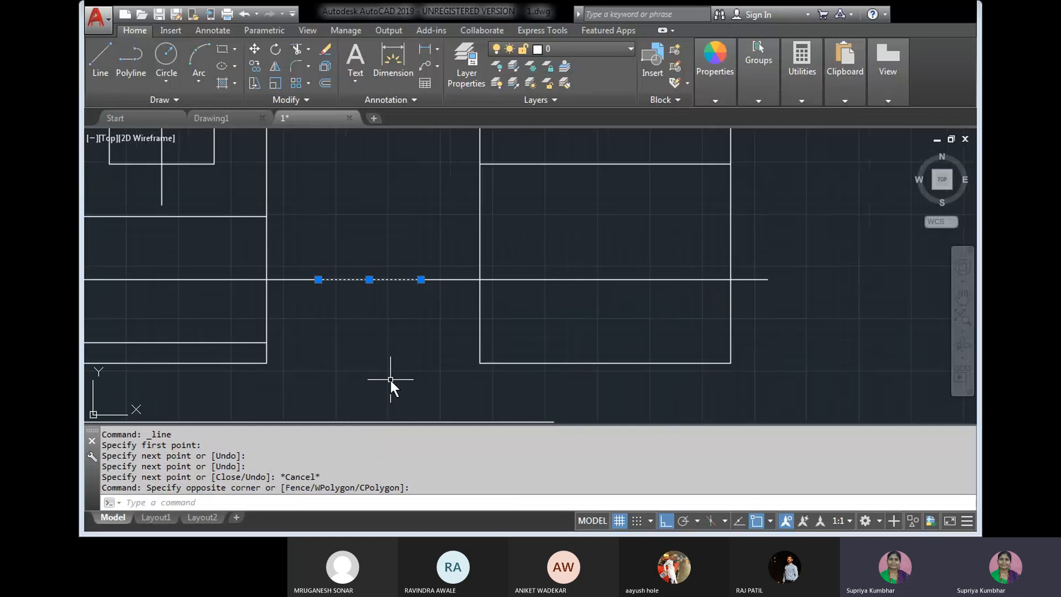
left_click(324, 48)
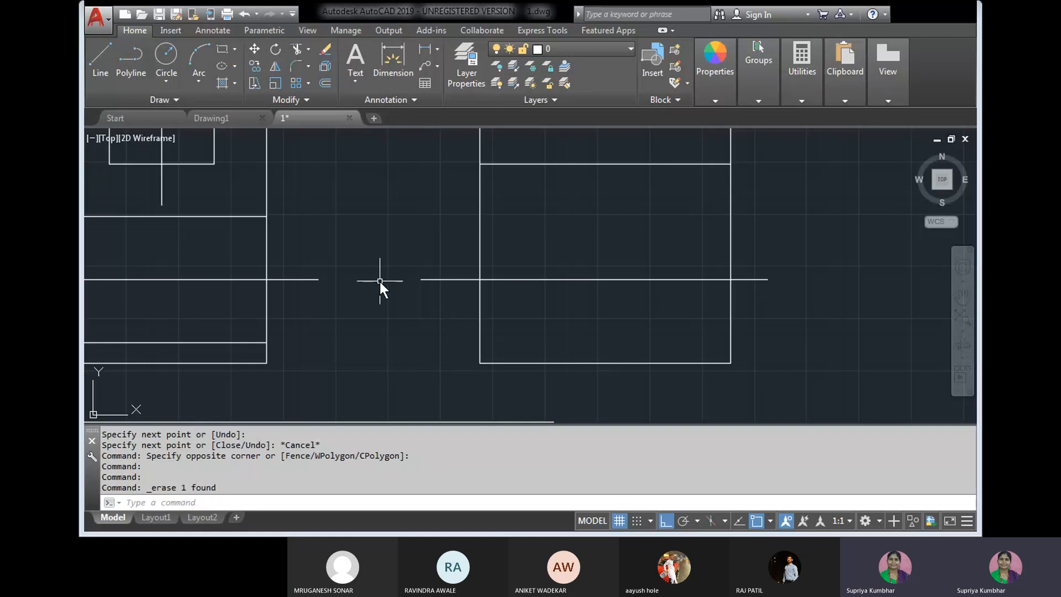
Step: Draw a vertical centre line from the midpoint of the side view's bottom edge up to just below the square hole's lower edge line
scroll(601, 279, "down", 2)
middle_click_drag(602, 280, 549, 276)
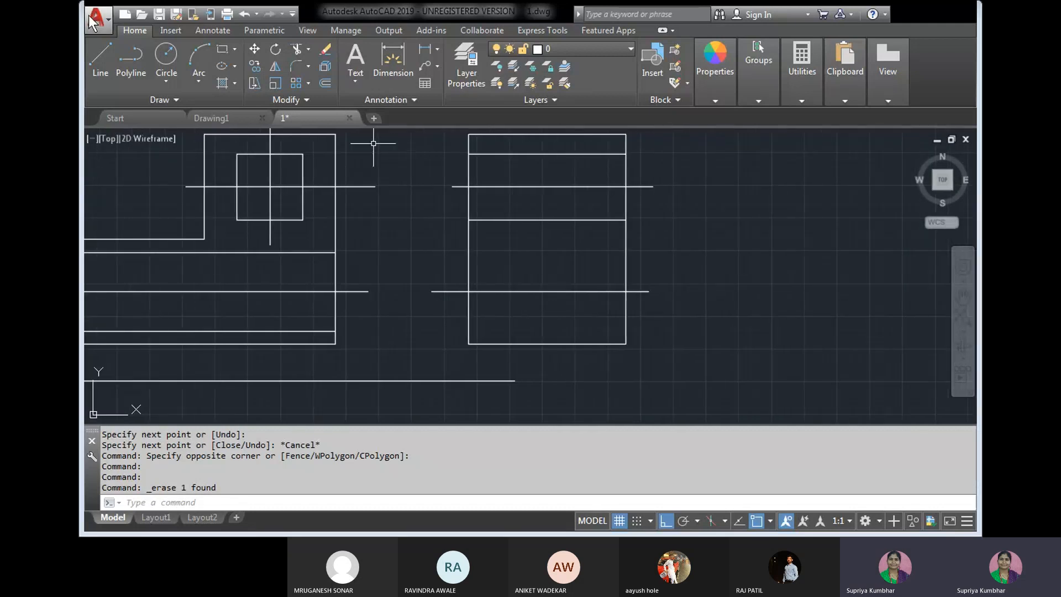
left_click(99, 61)
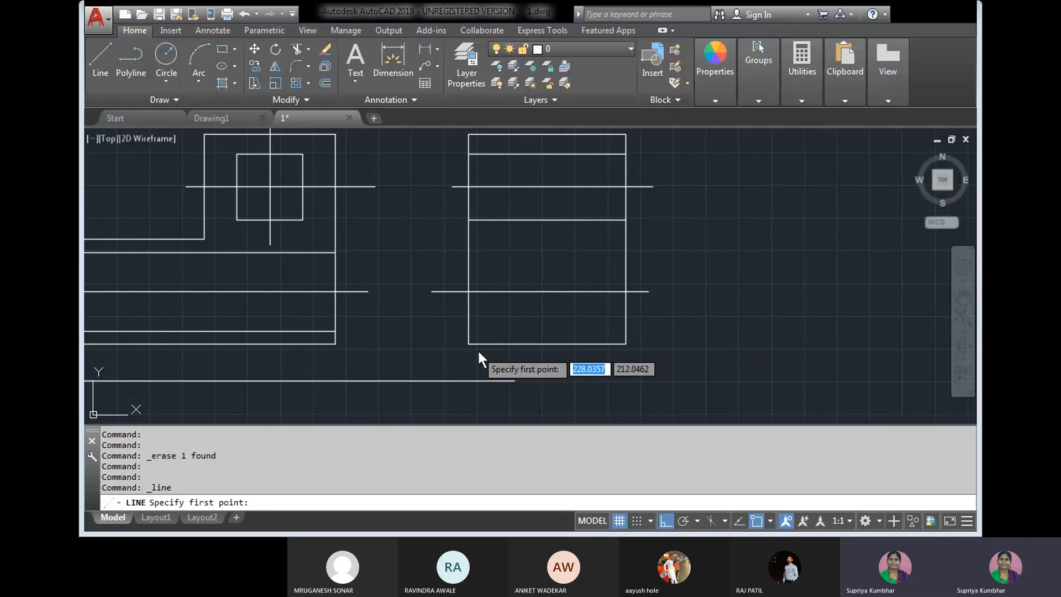
left_click(548, 345)
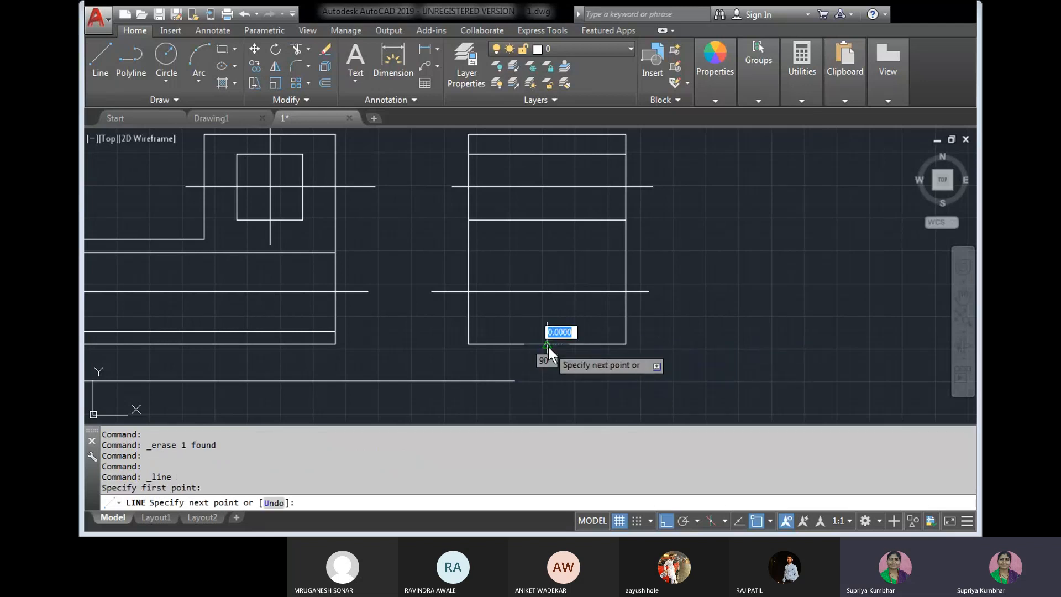
scroll(547, 258, "up", 2)
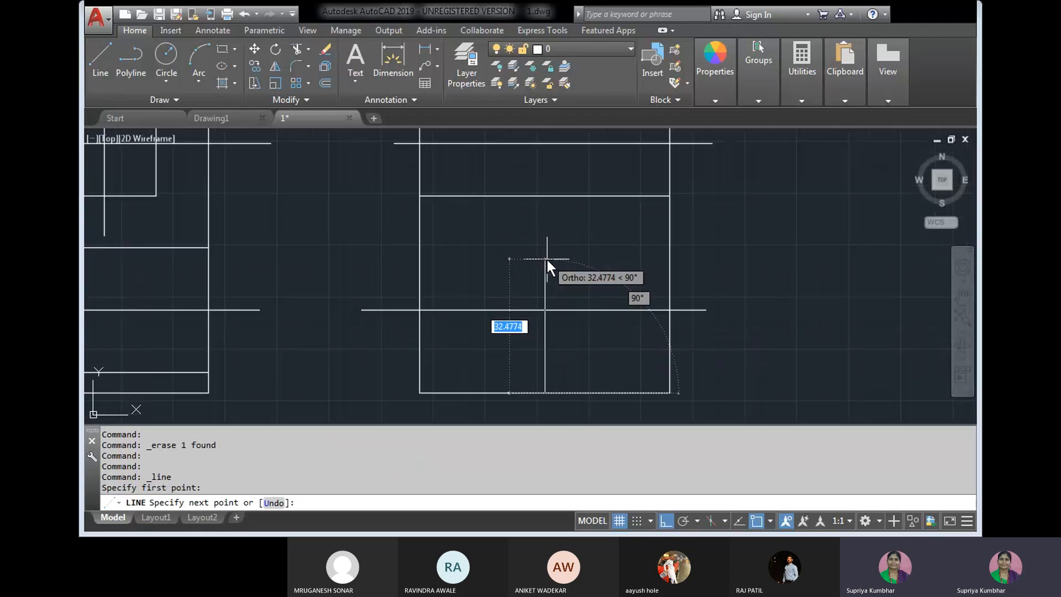
left_click(542, 214)
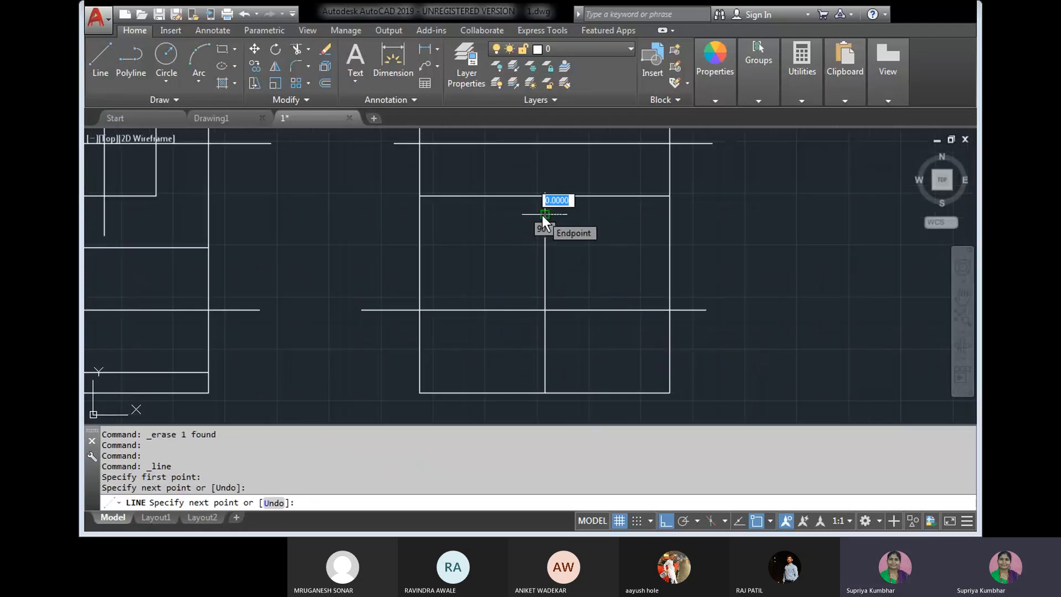
key("Escape")
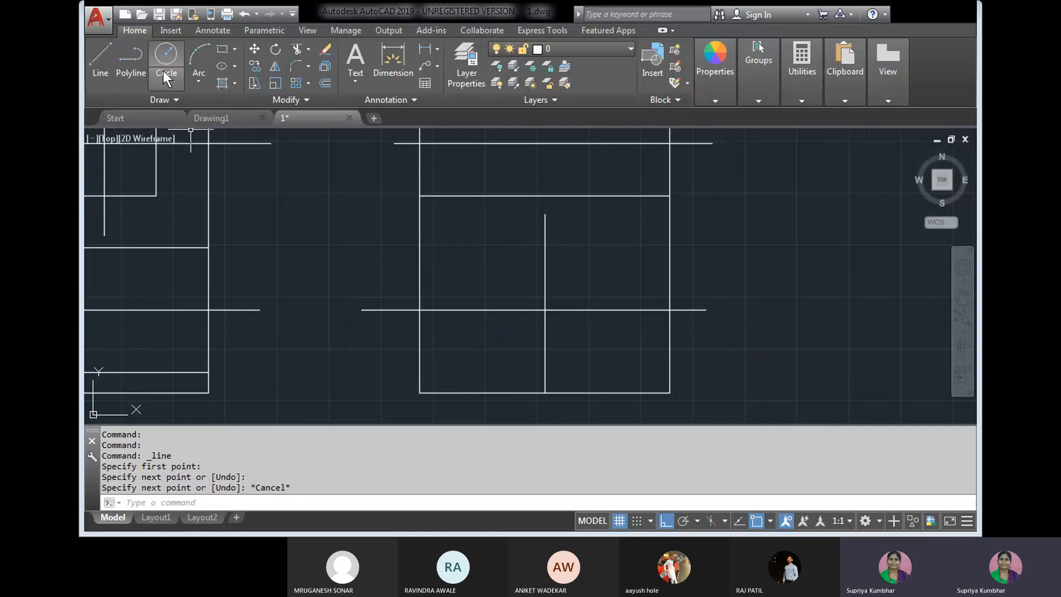
left_click(165, 55)
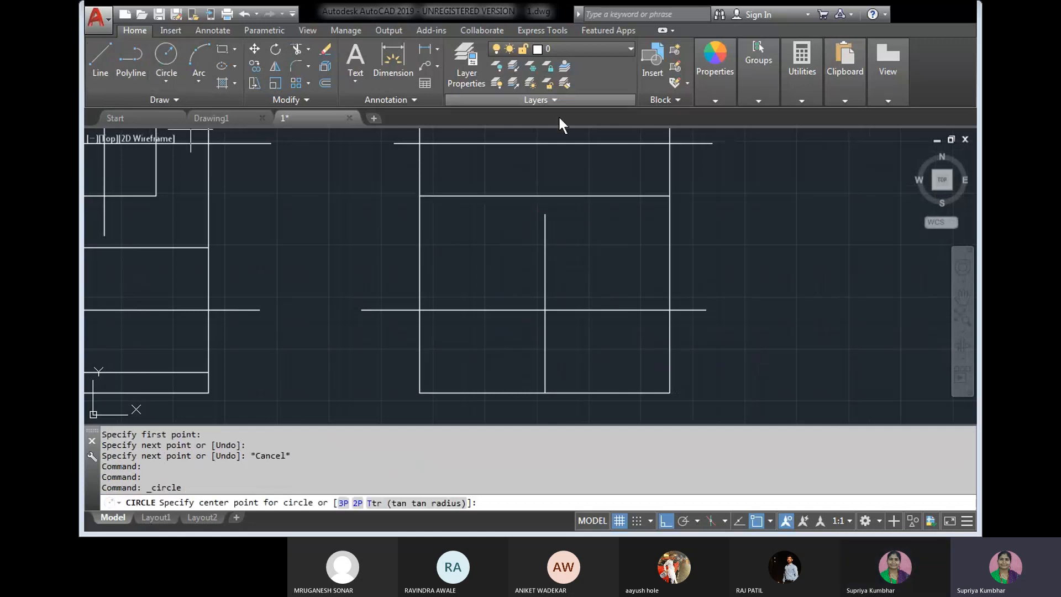
left_click(173, 82)
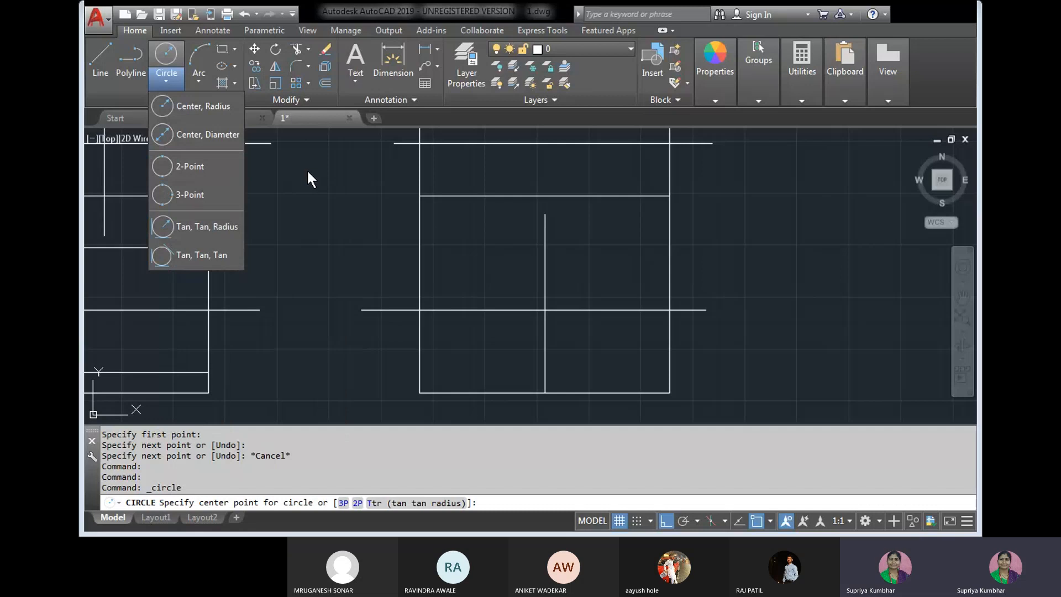
left_click(308, 176)
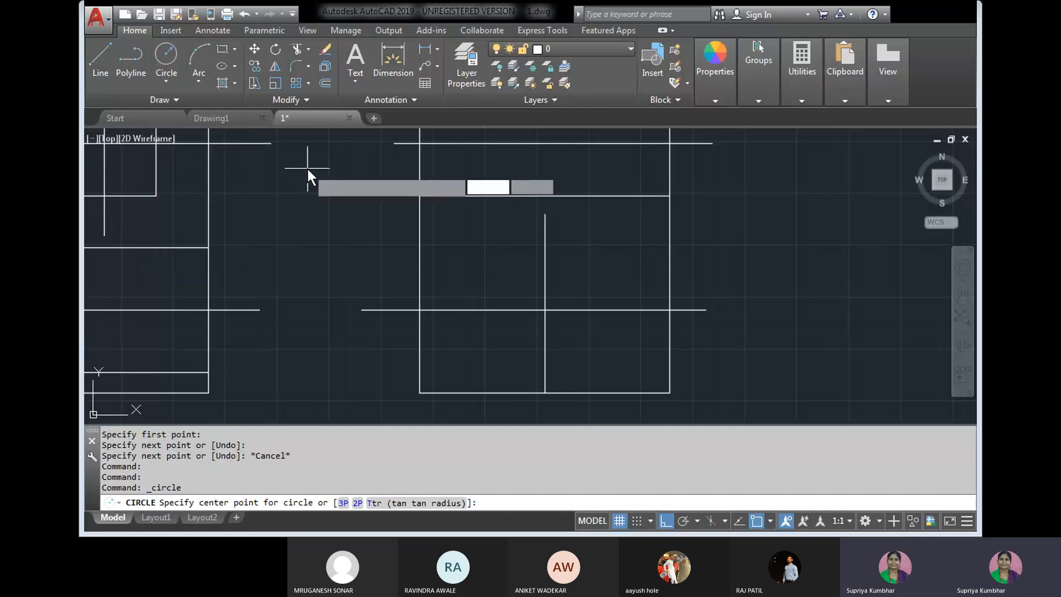
middle_click_drag(536, 176, 502, 234)
key("Escape")
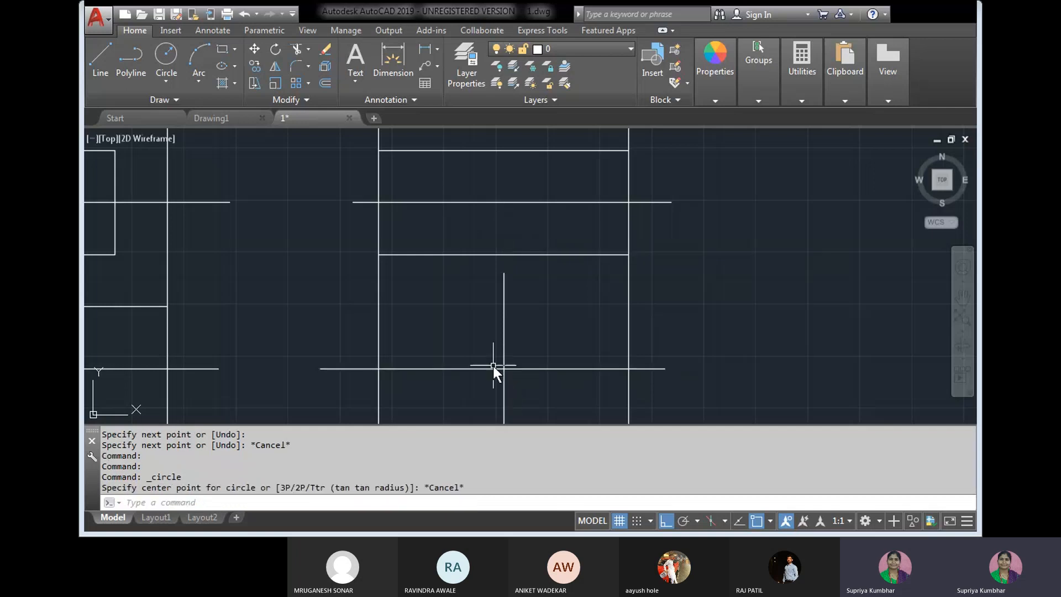
left_click(168, 80)
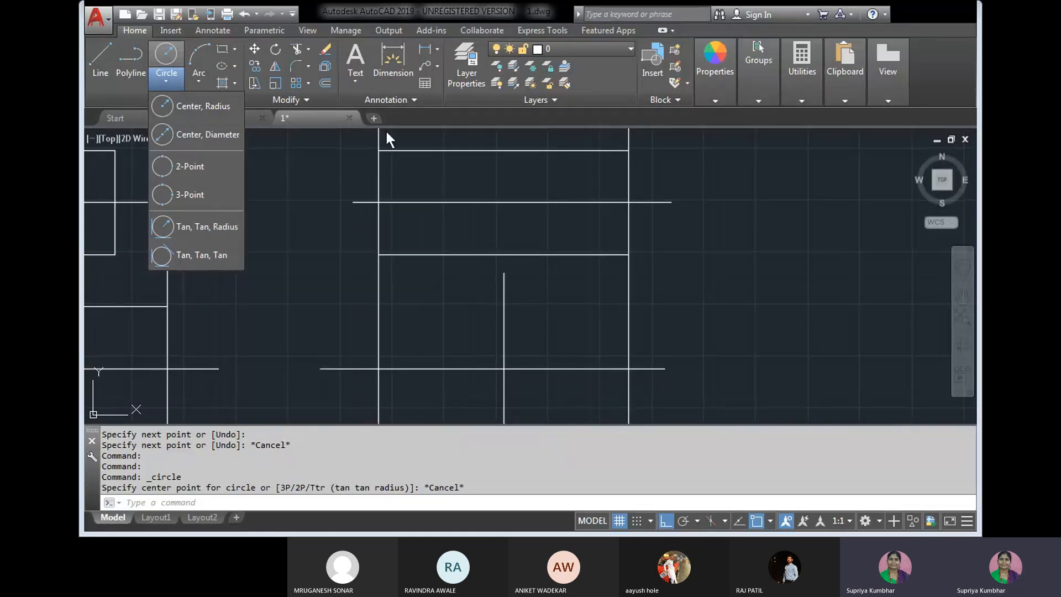
left_click(507, 154)
left_click(498, 145)
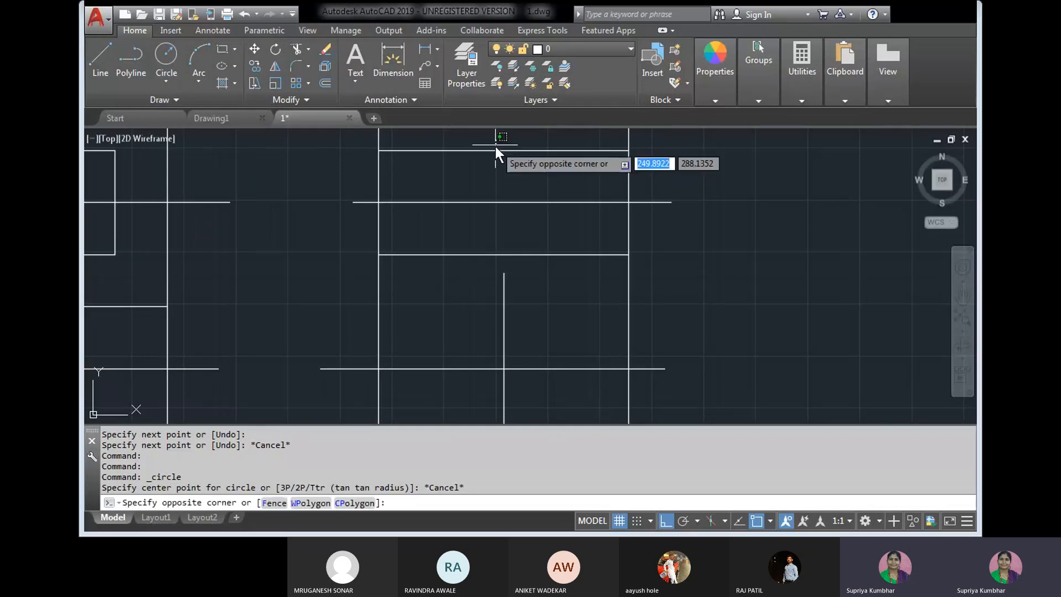
left_click(478, 166)
left_click(543, 214)
left_click(543, 173)
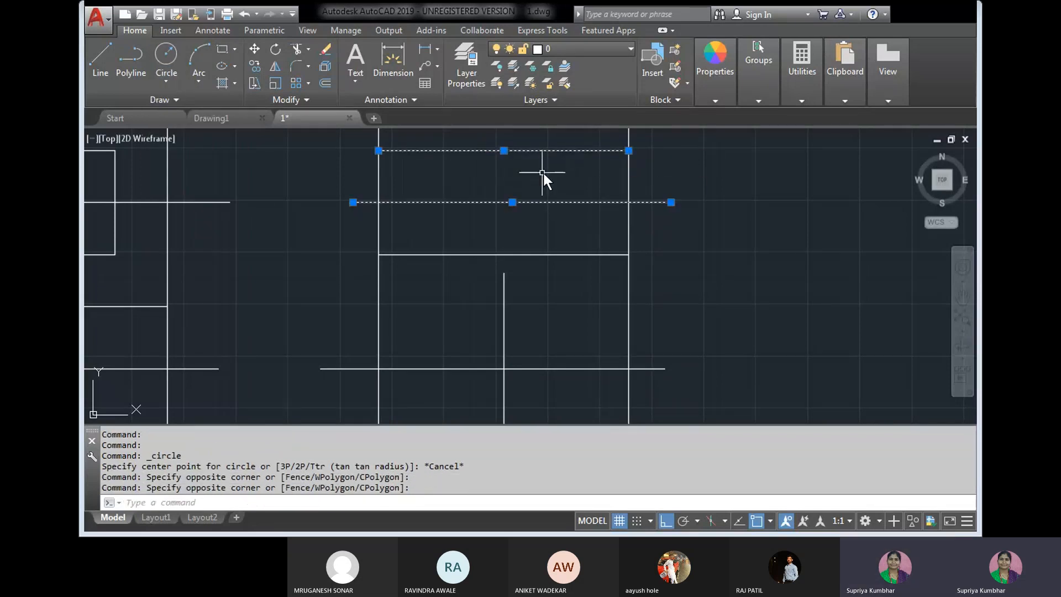
middle_click_drag(506, 190, 500, 203)
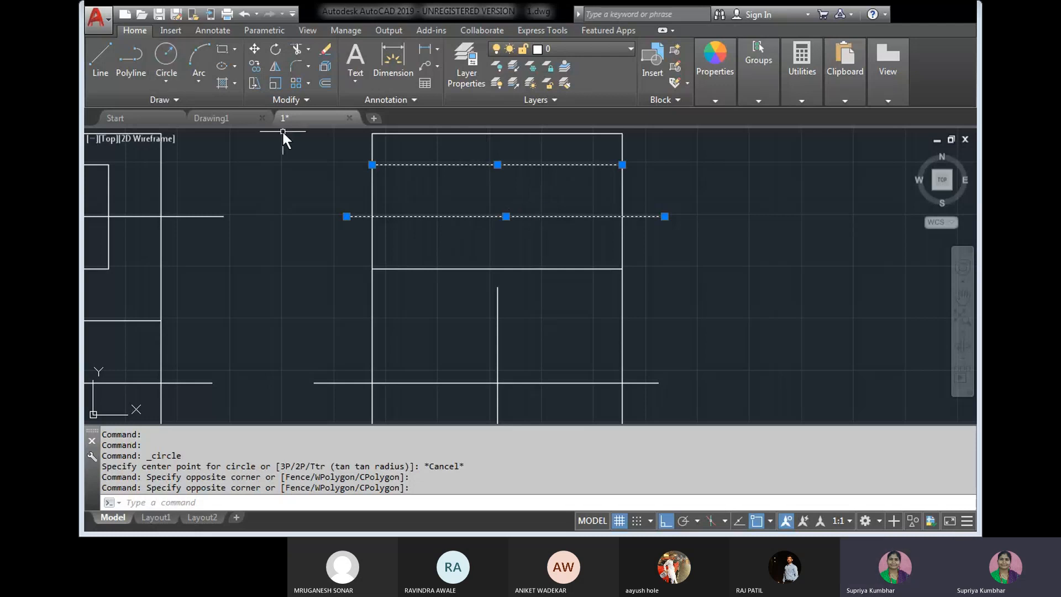
key("Escape")
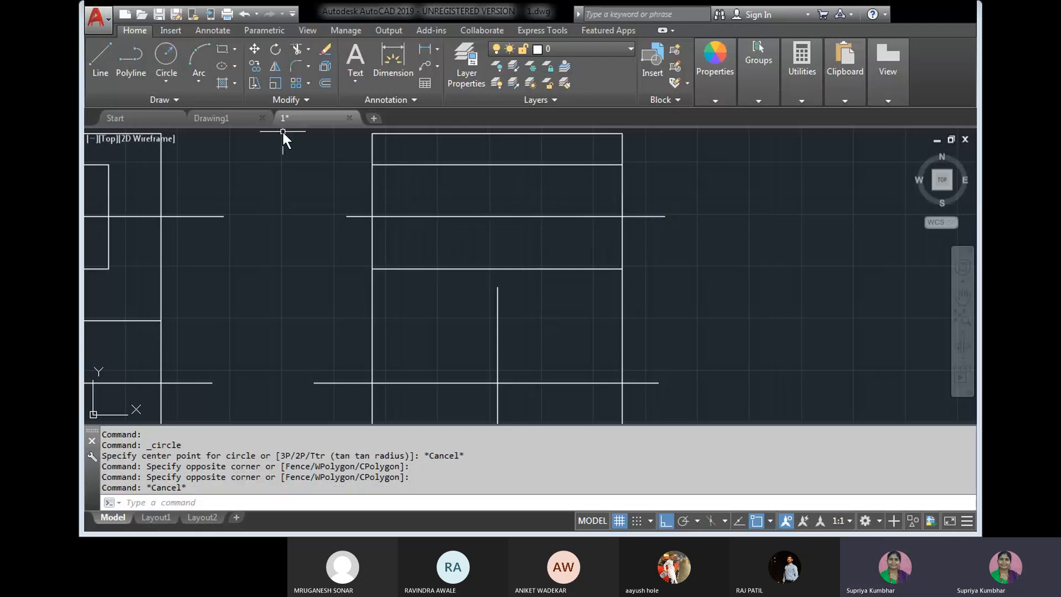
Step: Draw a two-point circle in the side view, spanning from the upper centre line to the square hole's top edge line
left_click(173, 84)
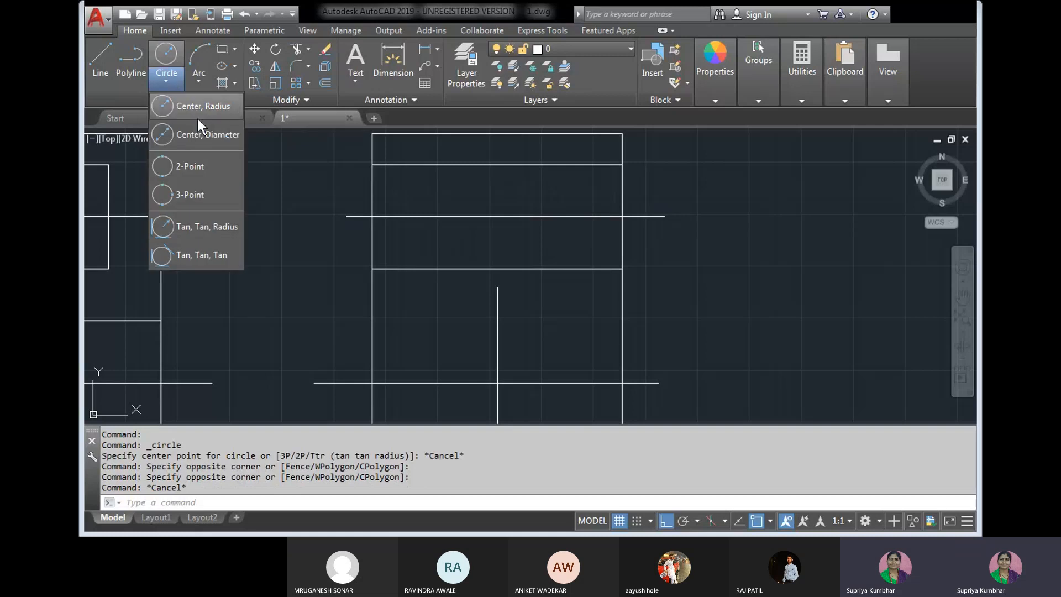
left_click(194, 162)
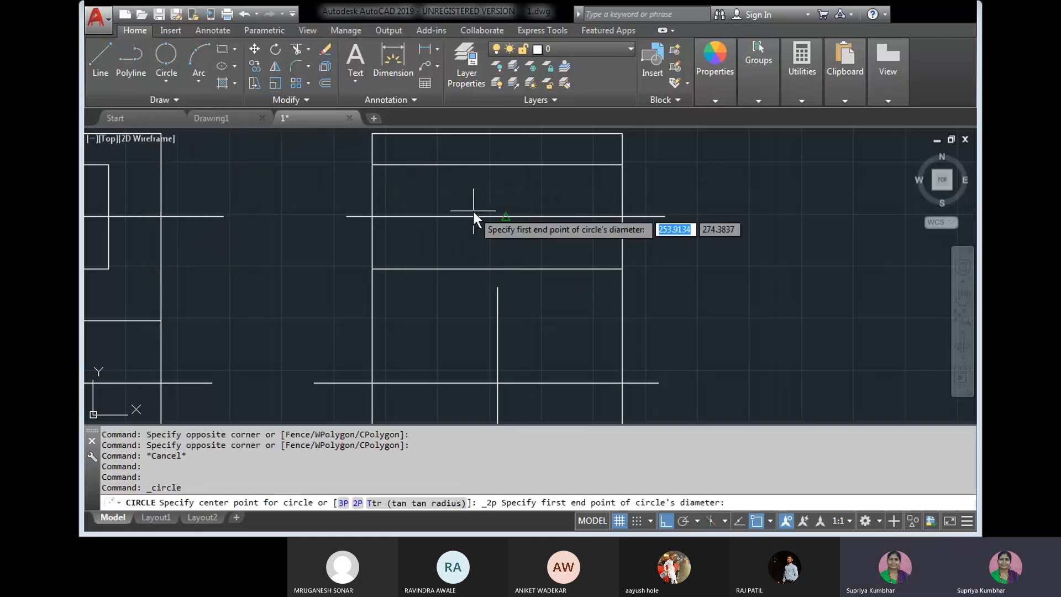
left_click(493, 215)
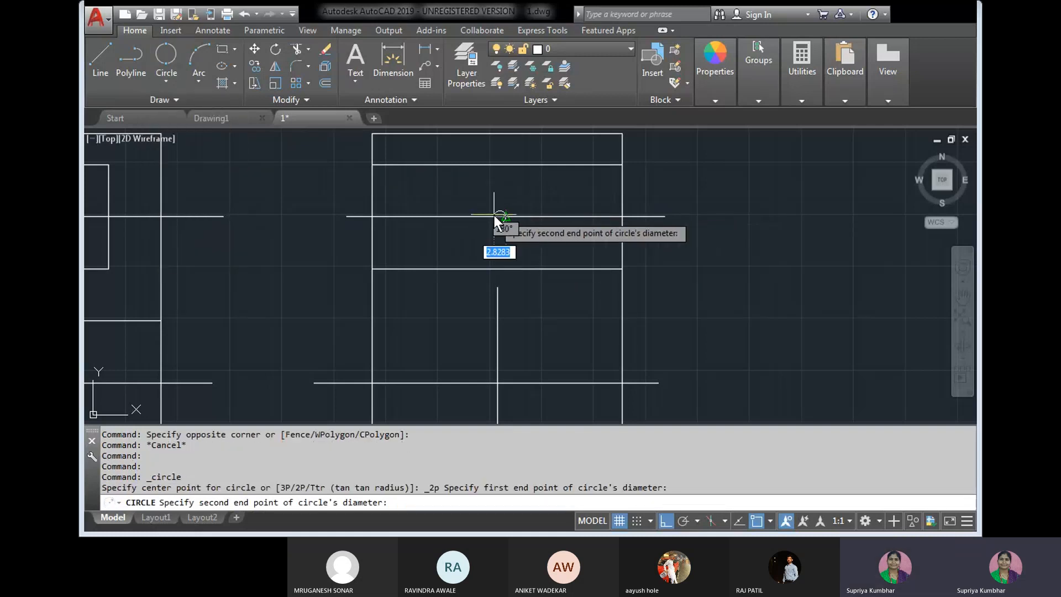
left_click(501, 168)
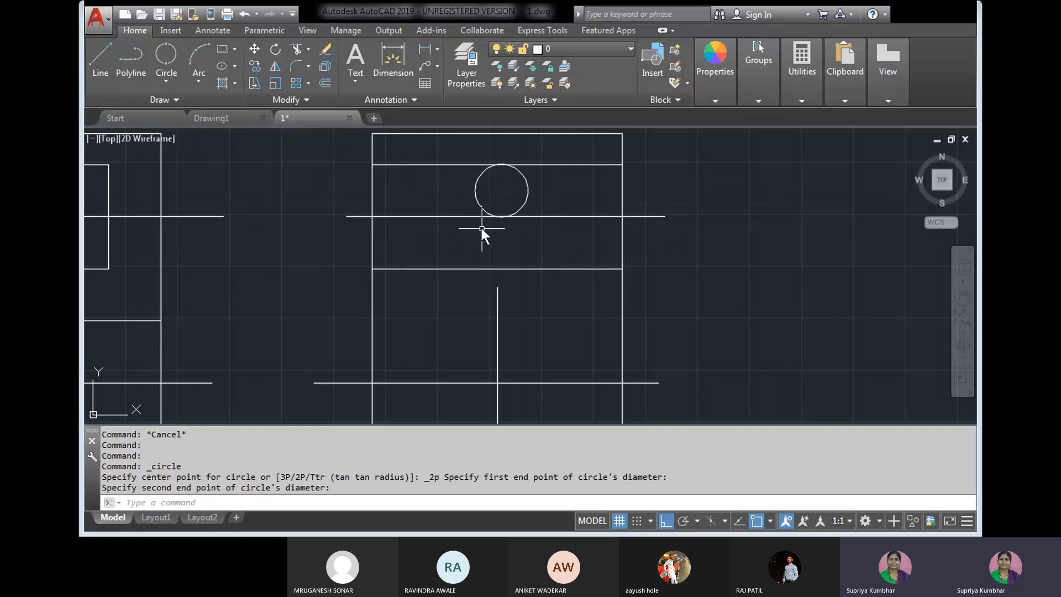
Step: Examine closely how the circle's top meets the square hole's top edge line in the side view
scroll(513, 192, "up", 4)
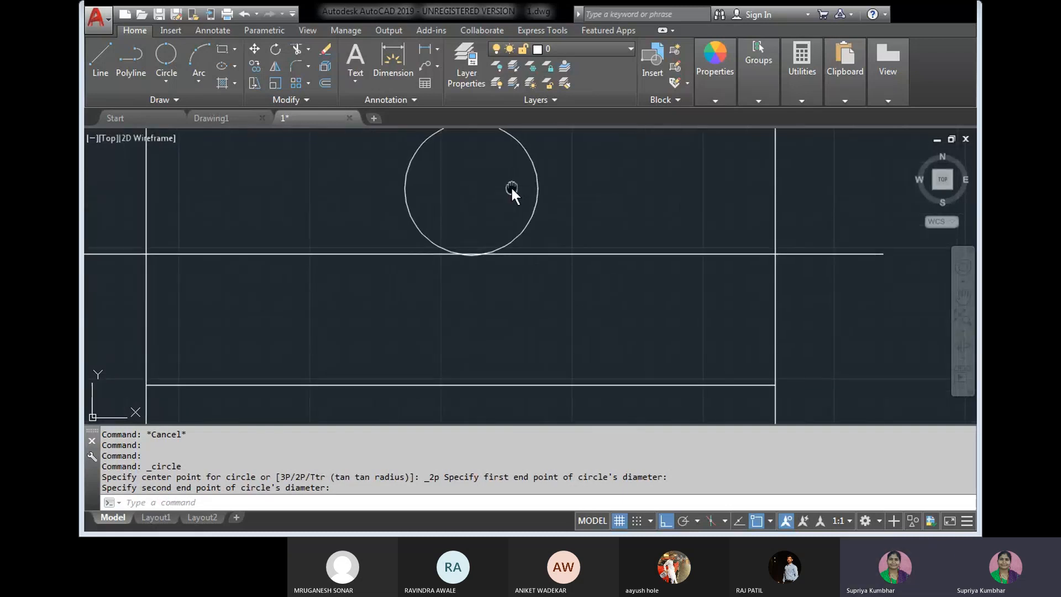
middle_click_drag(512, 190, 510, 254)
scroll(481, 204, "up", 5)
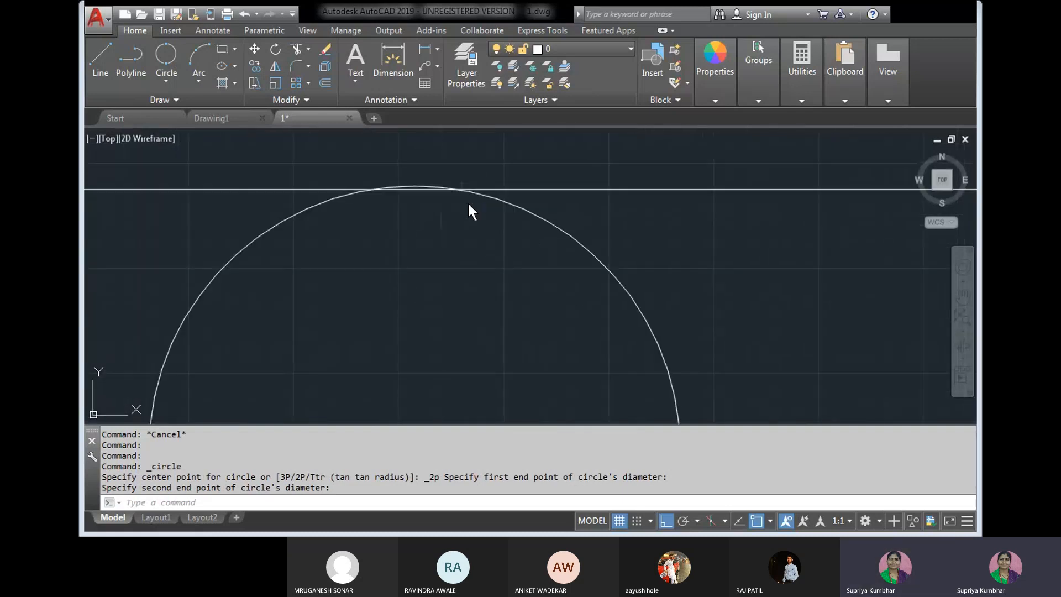
scroll(467, 201, "up", 4)
middle_click(422, 232)
middle_click(423, 232)
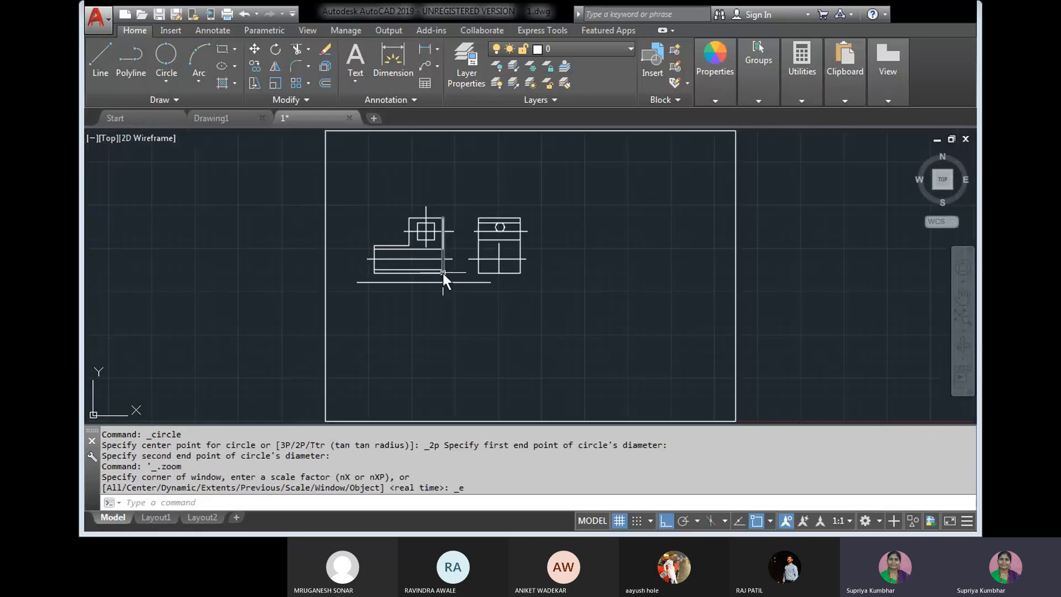
scroll(514, 234, "up", 10)
middle_click_drag(303, 164, 502, 341)
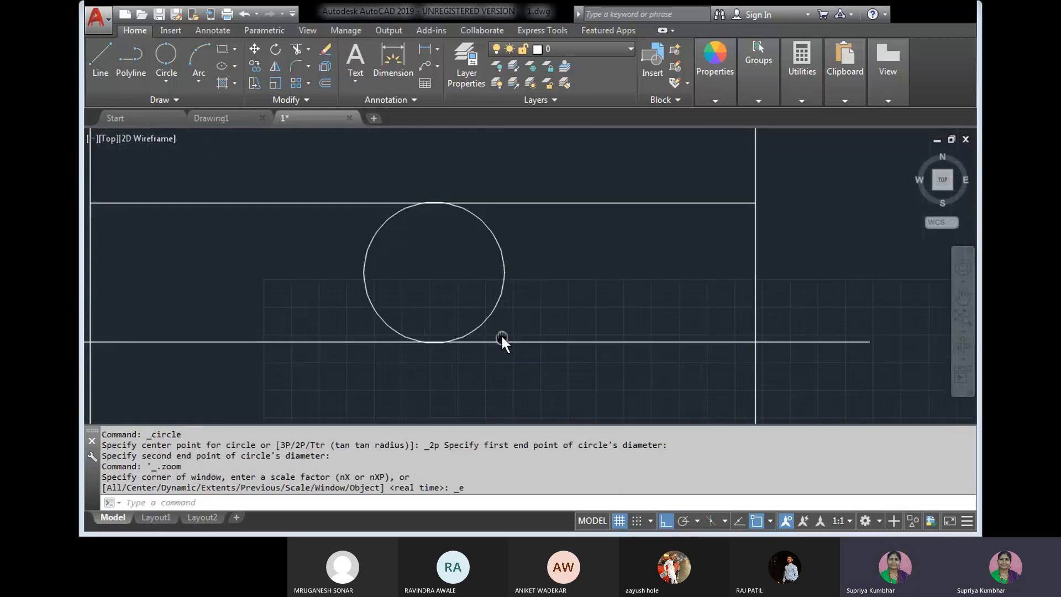
scroll(443, 189, "up", 5)
middle_click_drag(443, 190, 451, 321)
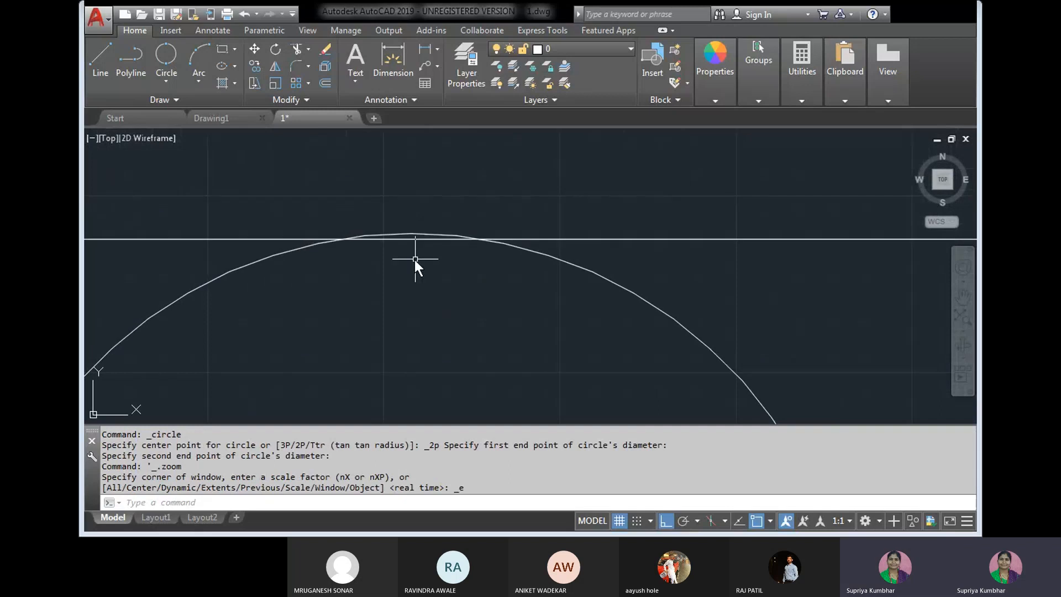
scroll(413, 248, "up", 6)
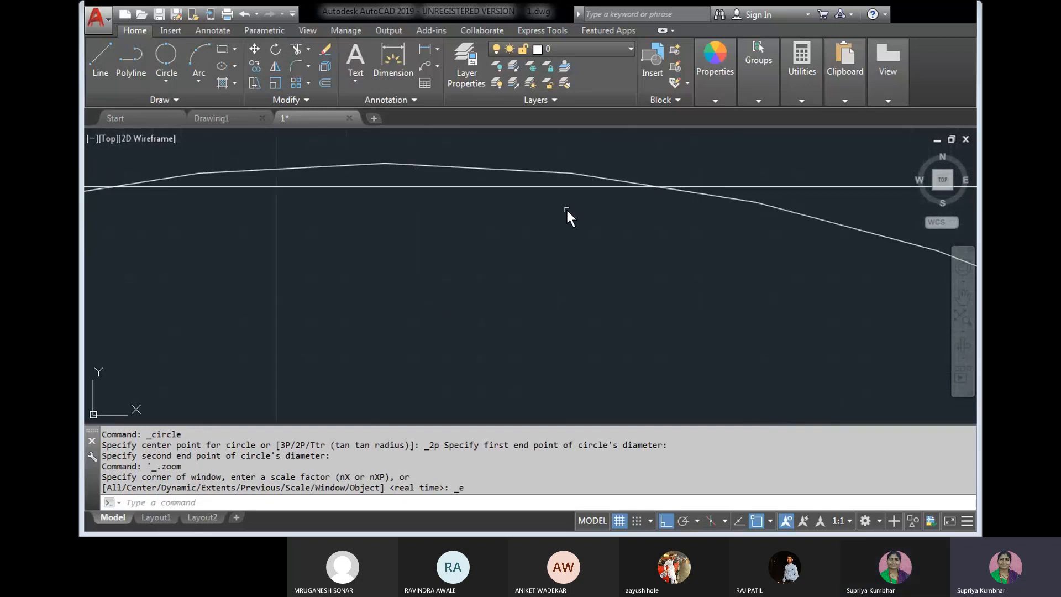
scroll(482, 234, "down", 3)
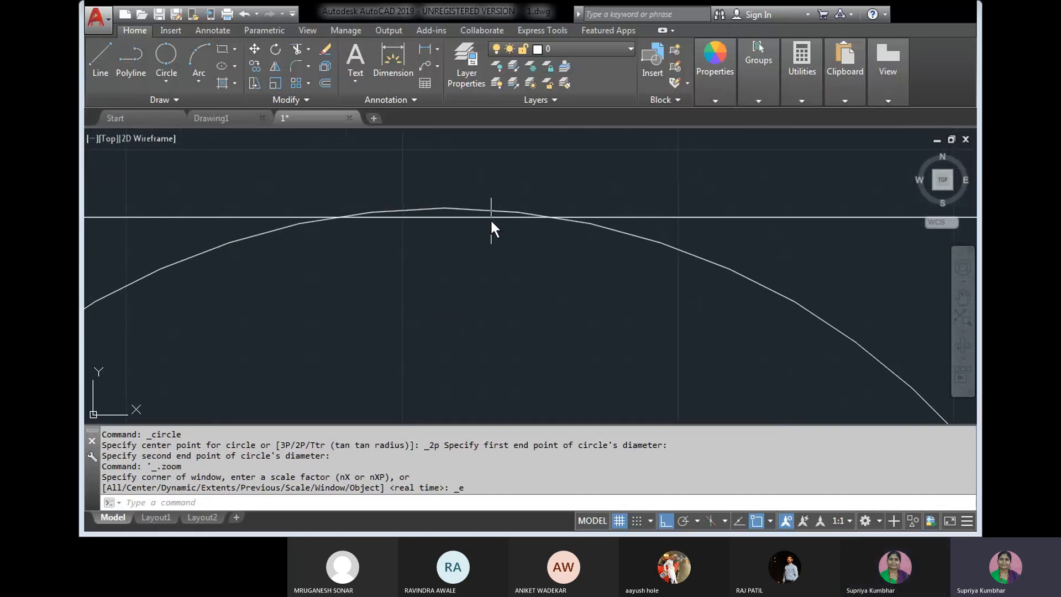
scroll(502, 230, "up", 2)
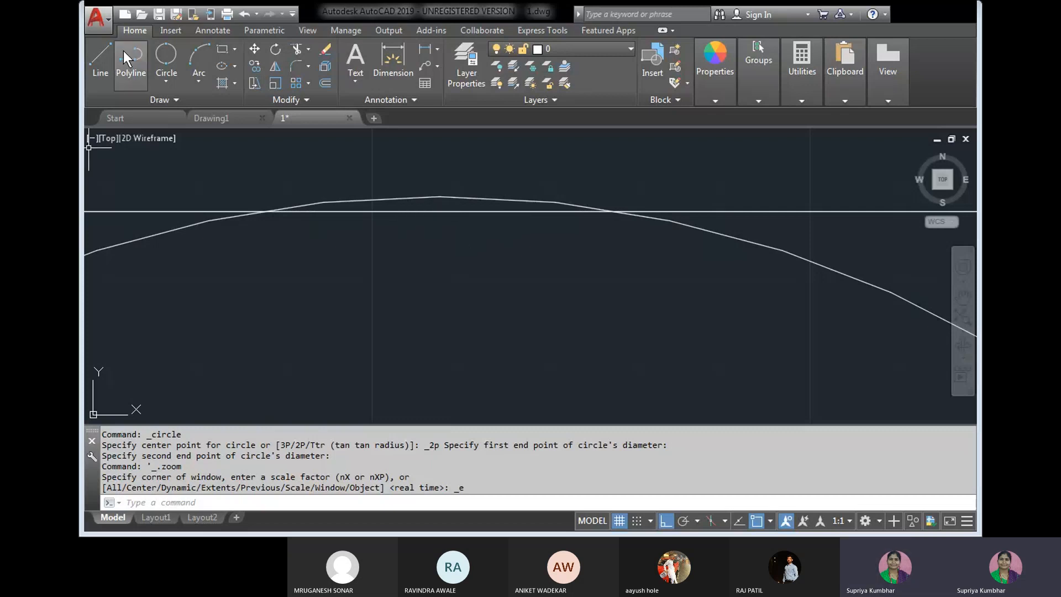
Step: Draw a tiny two-point circle inside the large circle, just below the horizontal line at its top
left_click(165, 57)
left_click(452, 250)
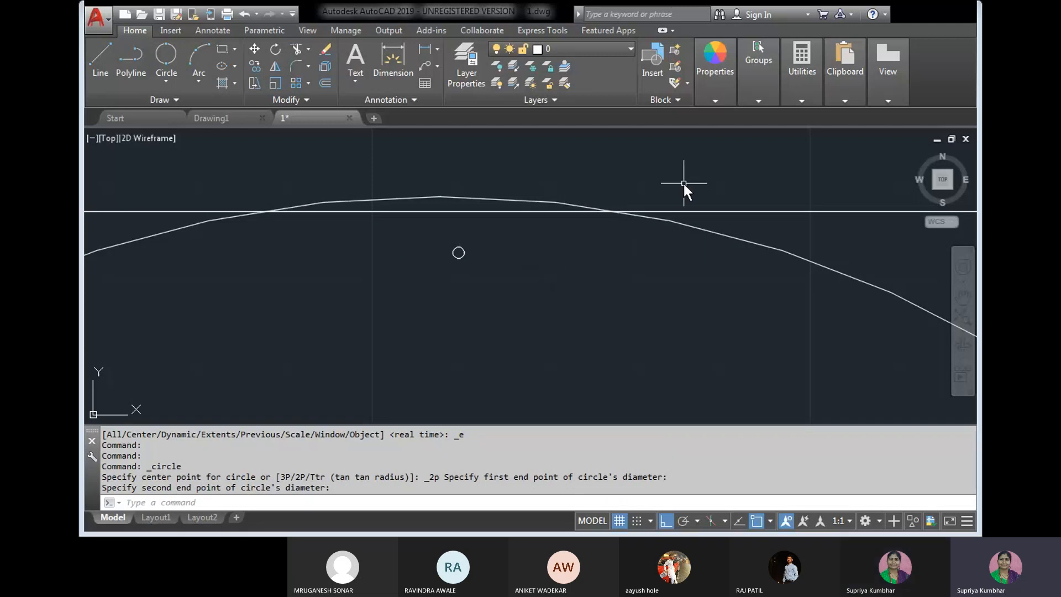
left_click(420, 100)
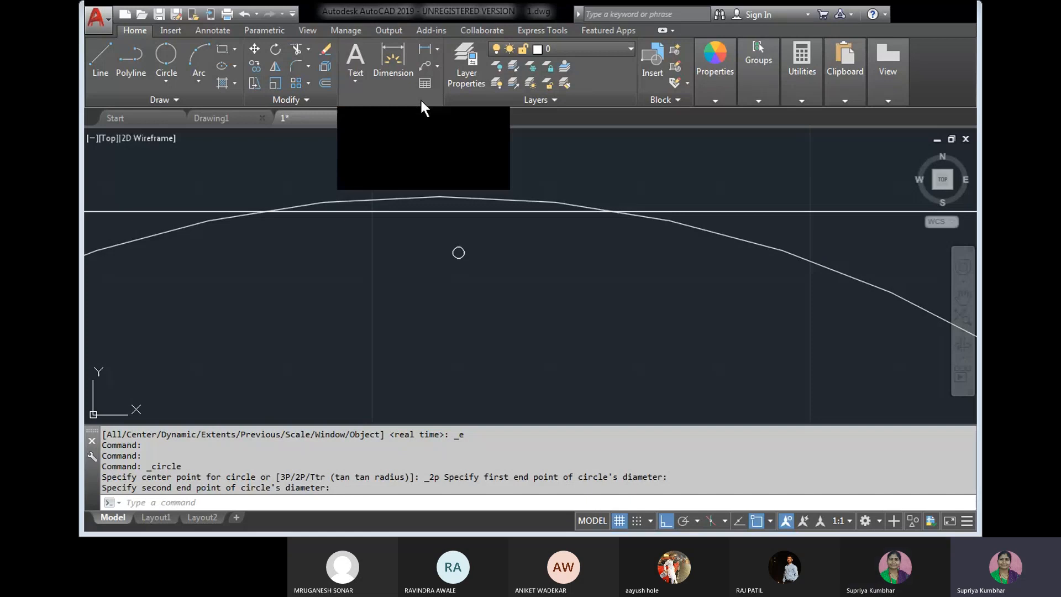
left_click(646, 150)
left_click(646, 150)
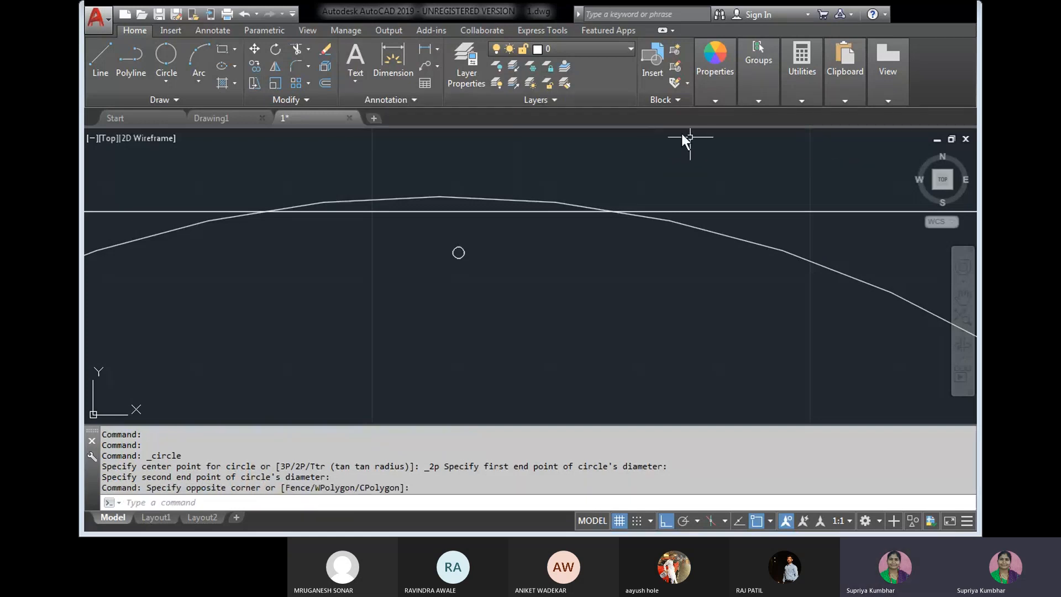
left_click(558, 101)
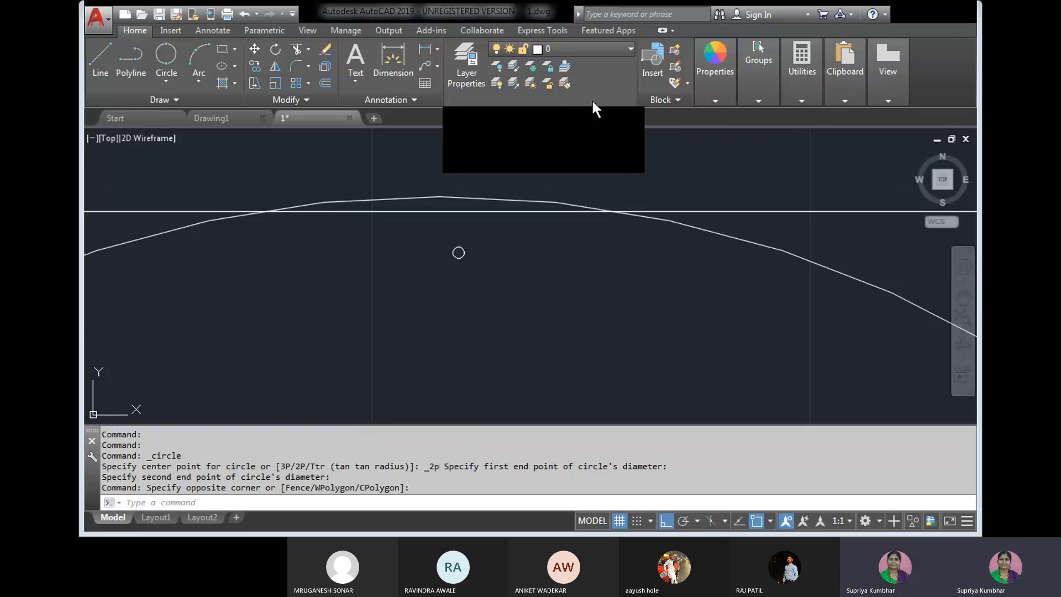
left_click(685, 148)
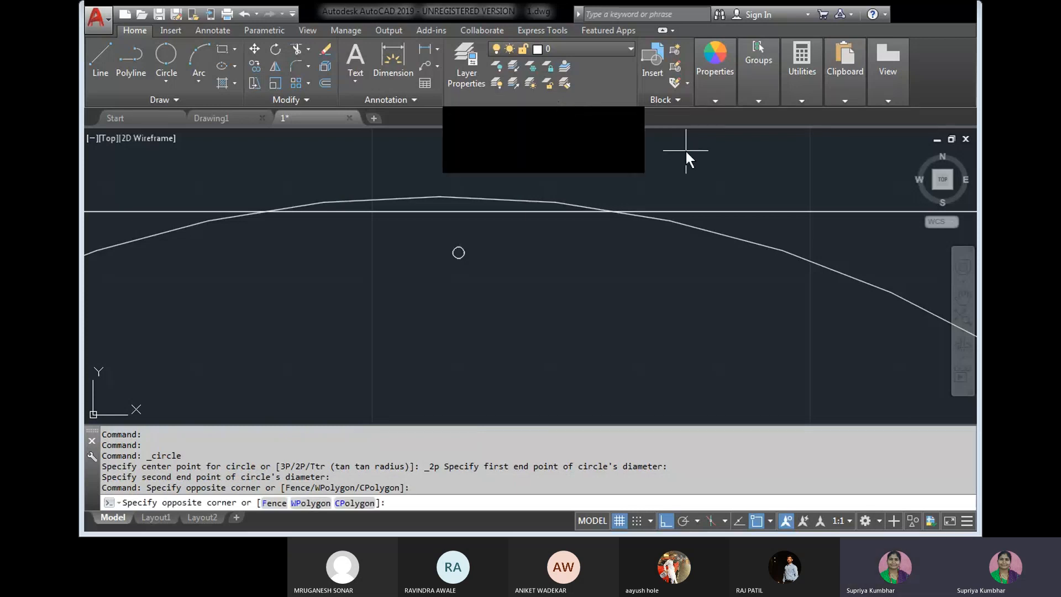
left_click(715, 101)
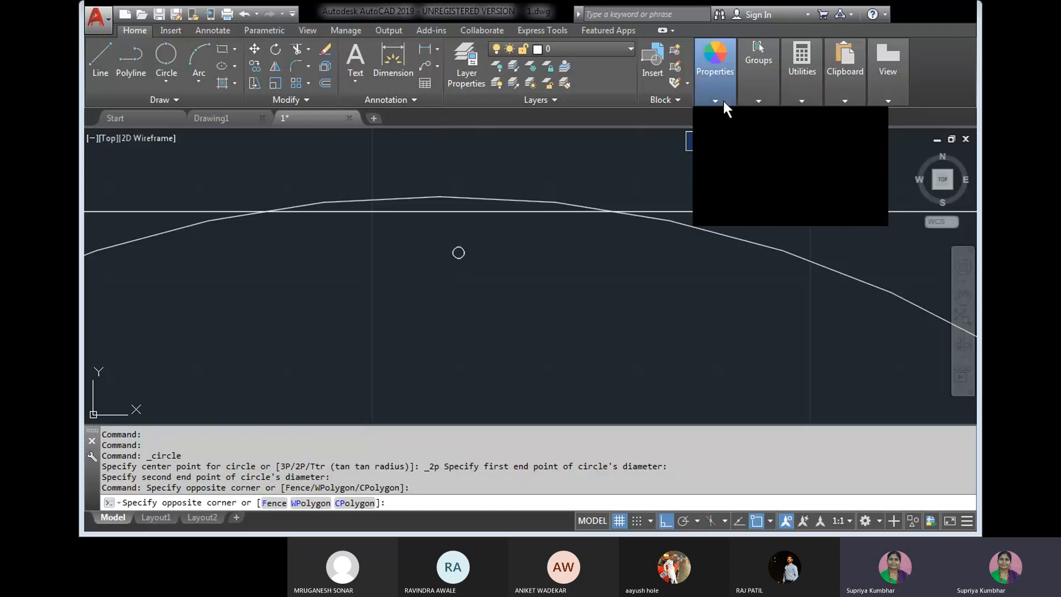
left_click(759, 100)
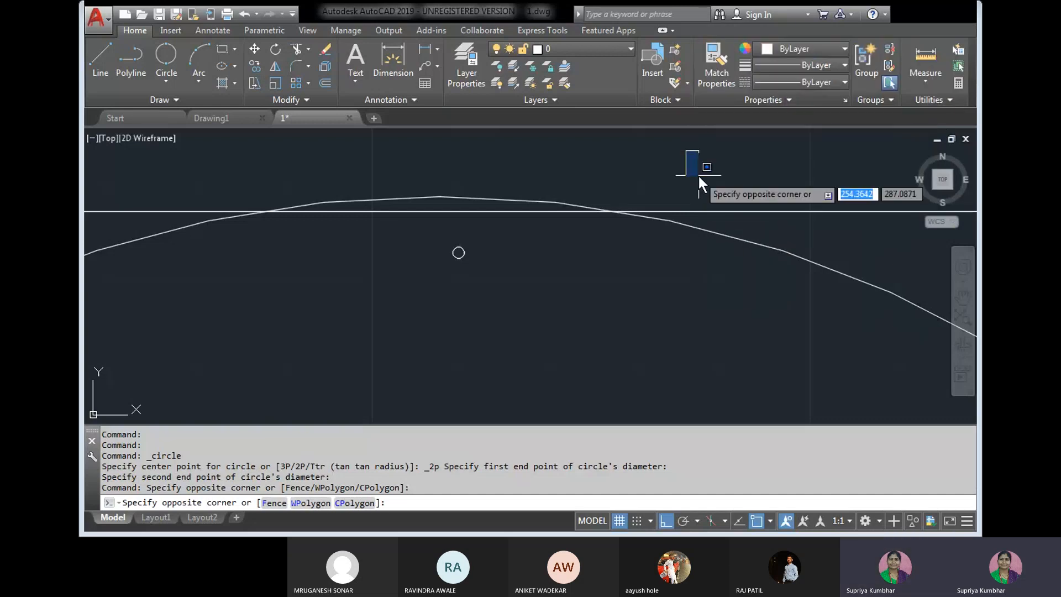
left_click(701, 159)
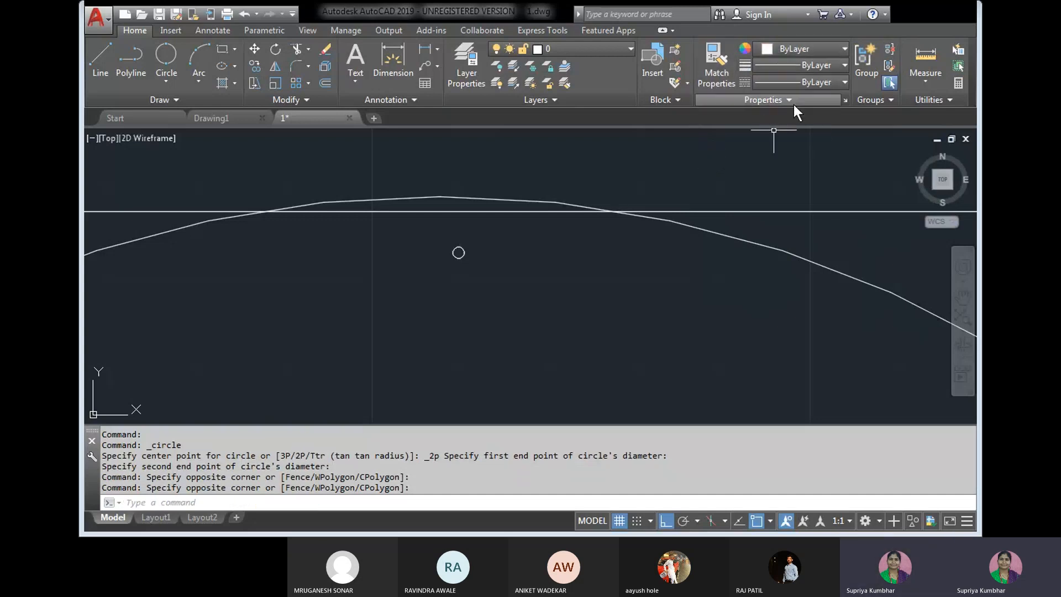
Step: Match the tiny circle's properties onto the large circle
left_click(712, 68)
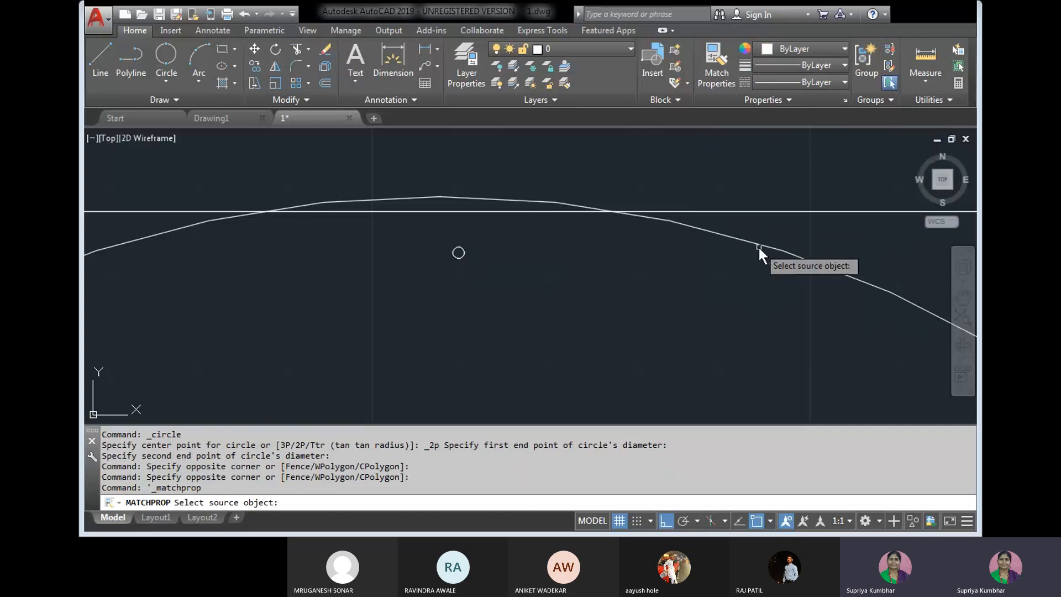
left_click(459, 256)
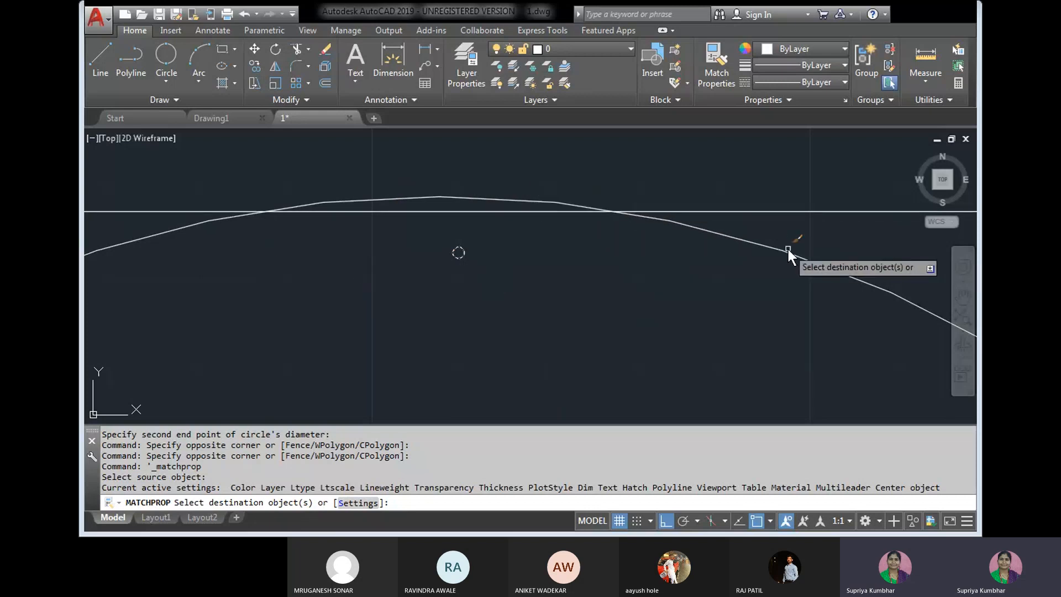
left_click(769, 245)
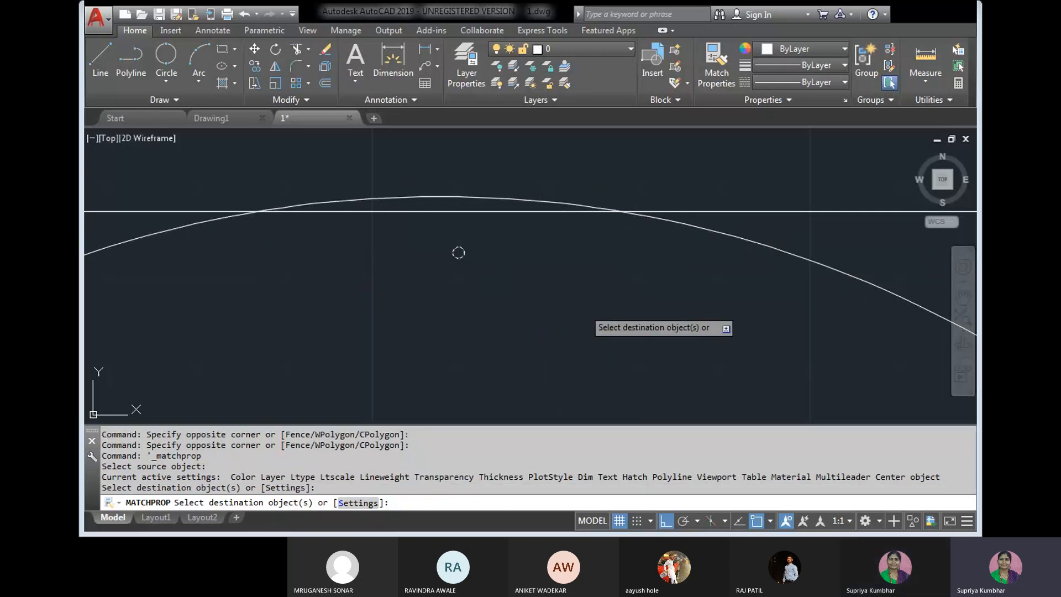
key("Return")
scroll(507, 205, "up", 2)
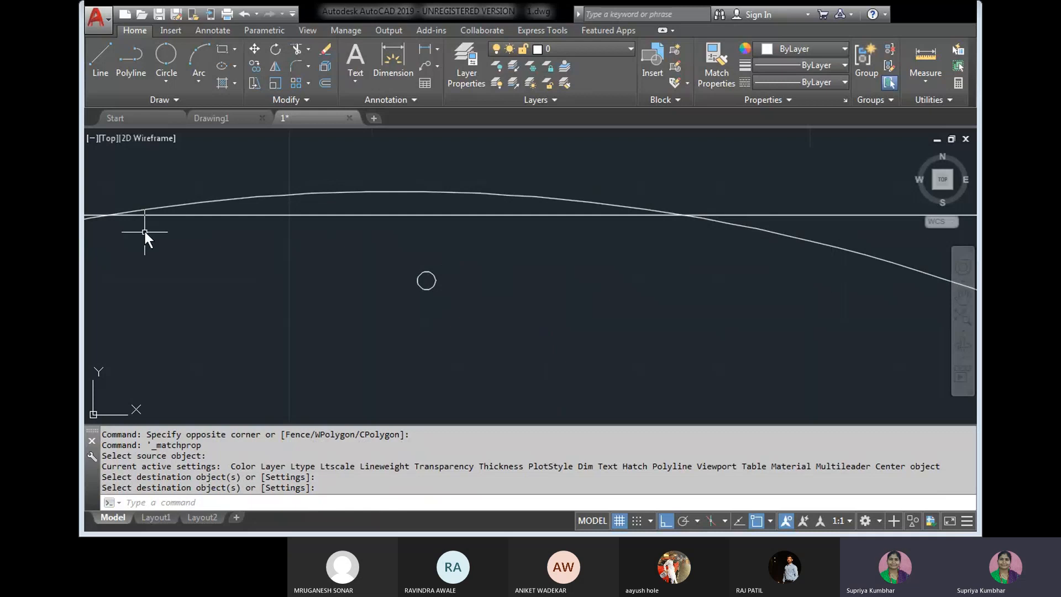
Step: Erase the tiny circle inside the large circle
left_click(440, 295)
left_click(415, 268)
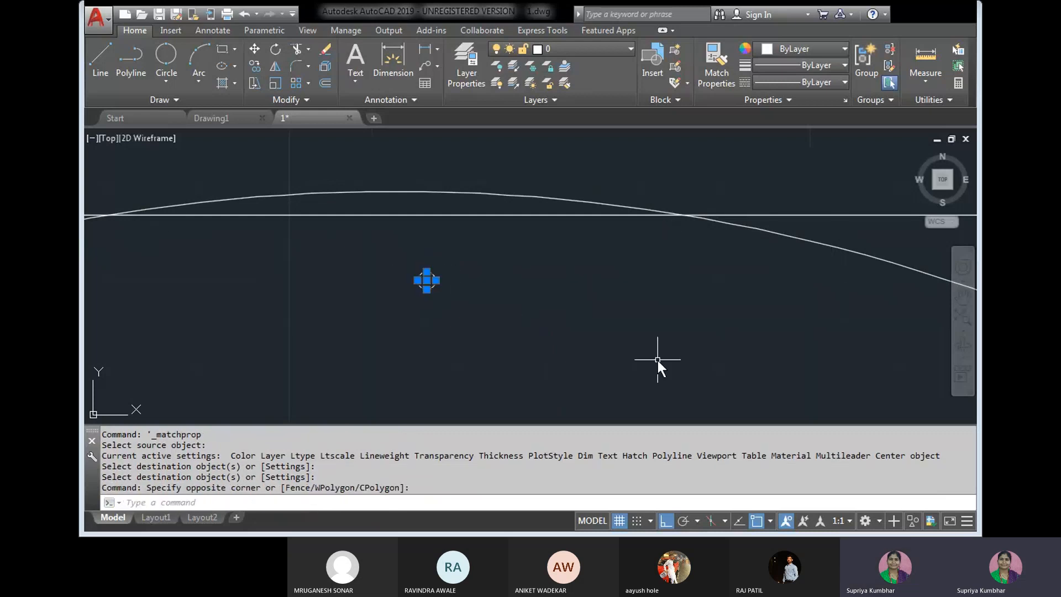
left_click(326, 49)
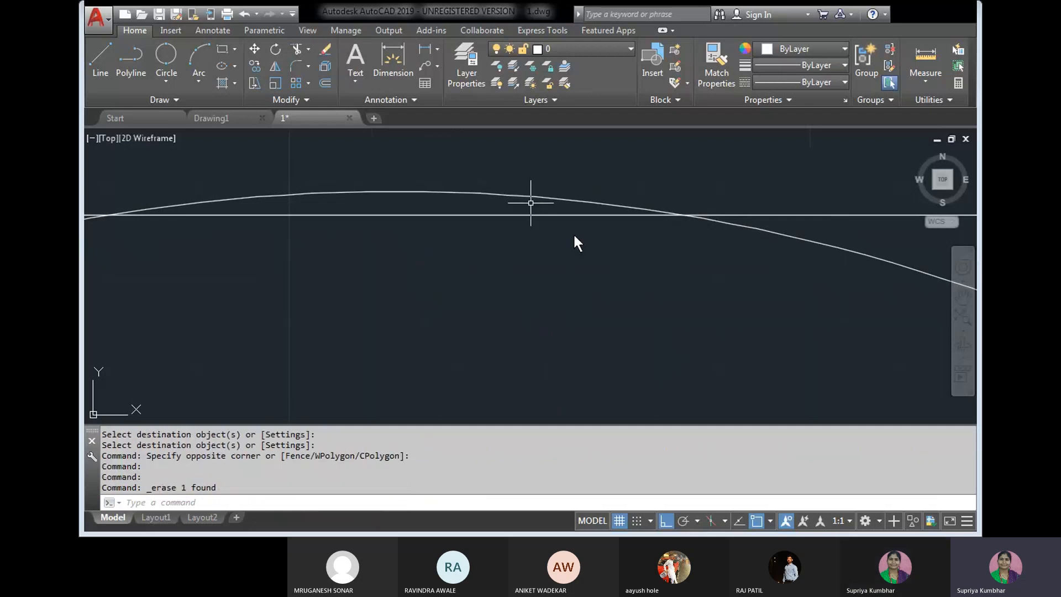
Step: Select the large circle, check which object snap modes are enabled, and clear the selection
scroll(662, 303, "up", 4)
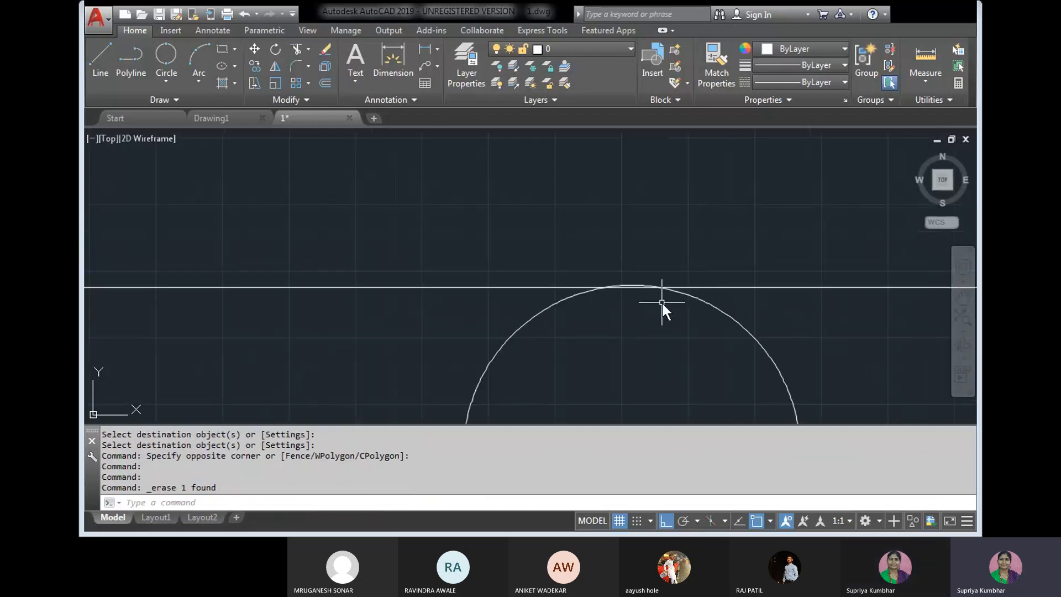
middle_click_drag(662, 304, 582, 226)
middle_click_drag(551, 277, 532, 148)
left_click(717, 288)
left_click(603, 287)
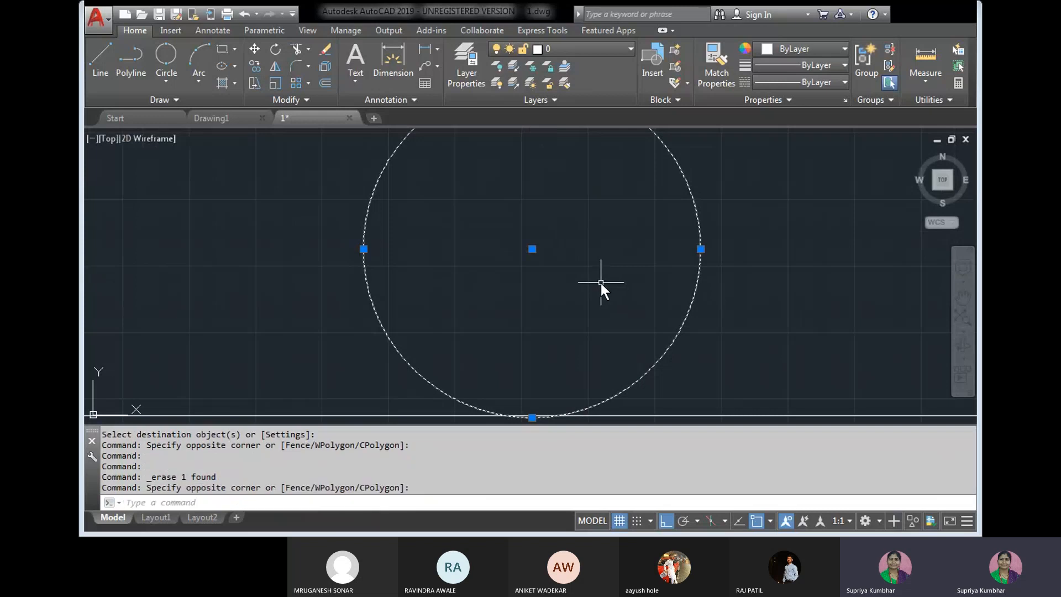
scroll(602, 271, "down", 2)
middle_click_drag(602, 268, 597, 316)
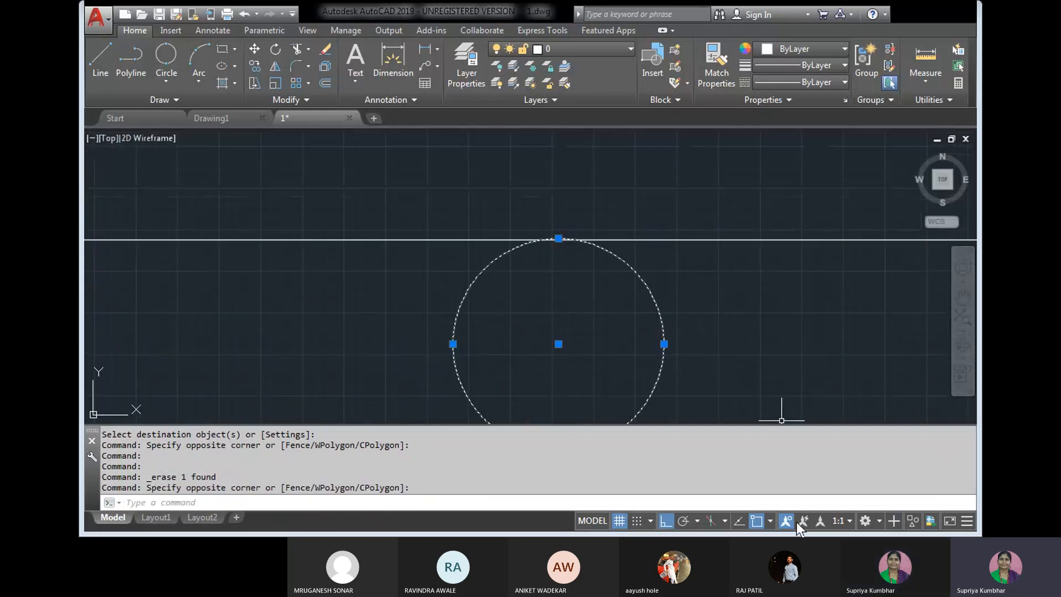
left_click(770, 521)
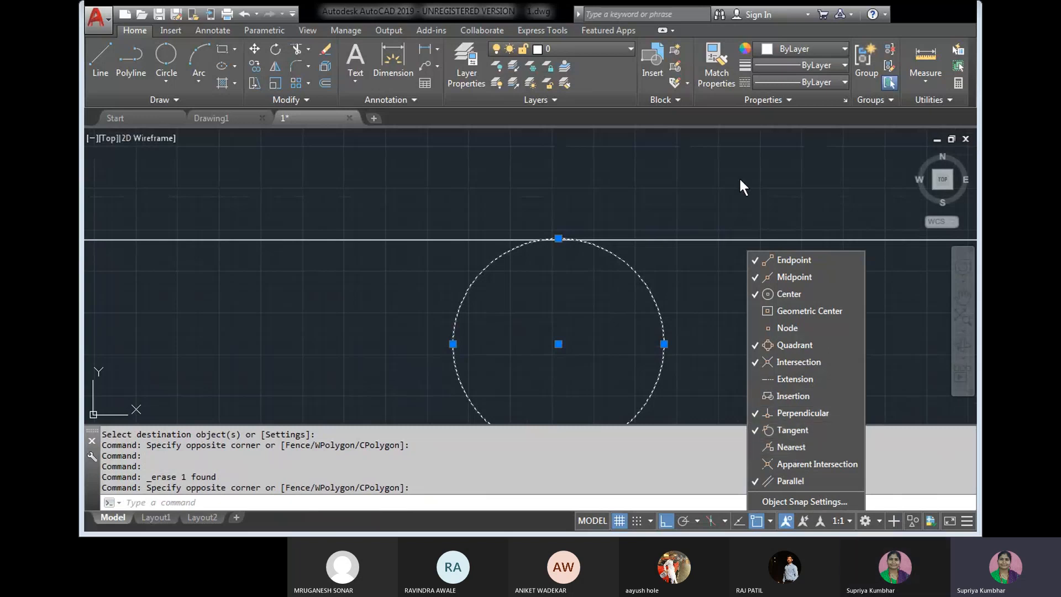
key("Escape")
key("Escape")
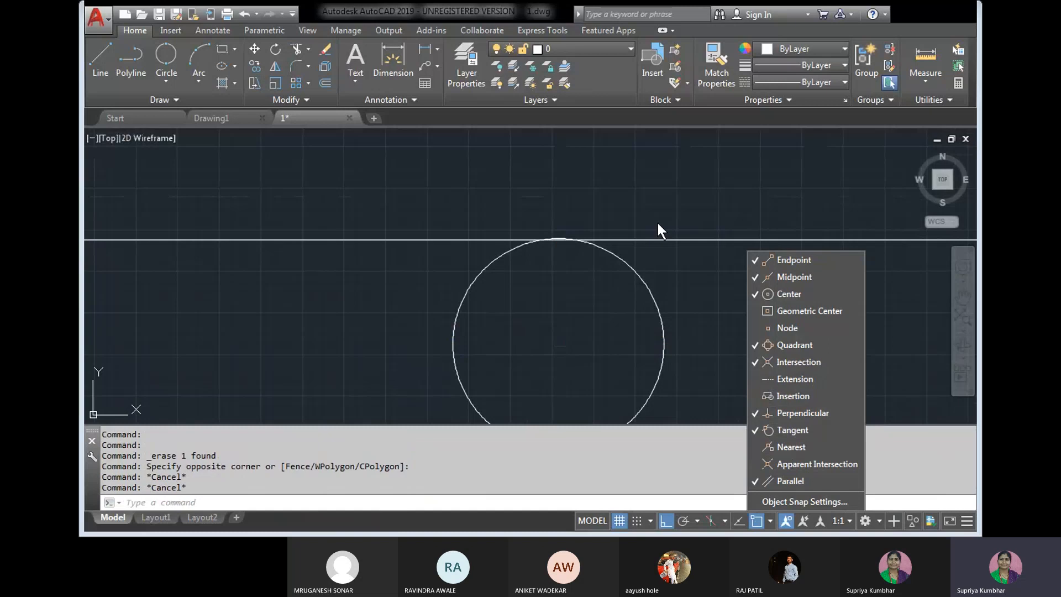
Step: Select the circle and the horizontal line at its top, and stretch the circle's top quadrant onto that line
left_click(657, 223)
left_click(626, 276)
left_click(618, 278)
left_click(618, 279)
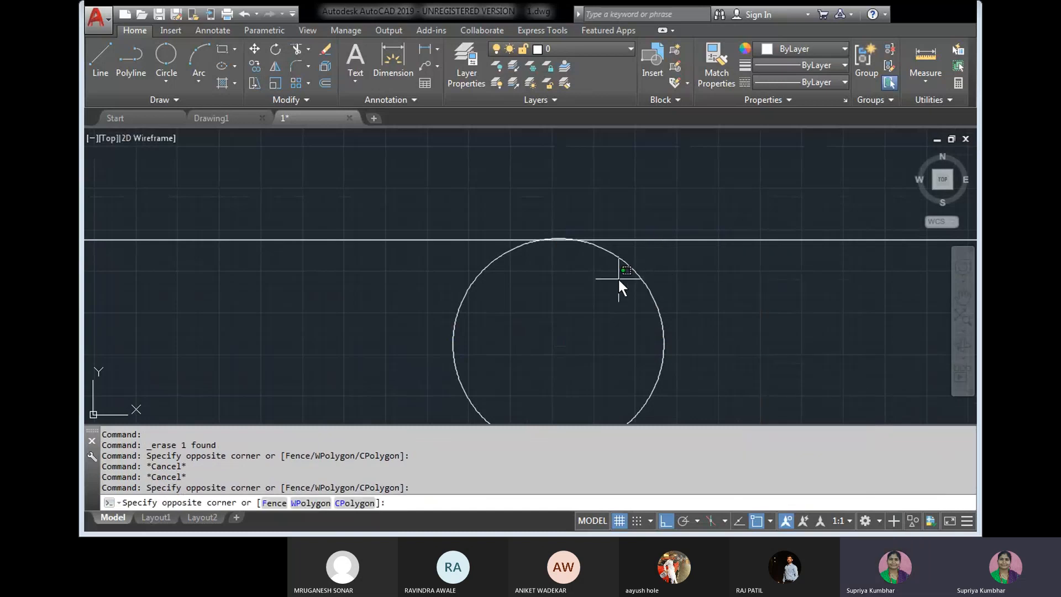
left_click(651, 258)
left_click(644, 258)
left_click(602, 270)
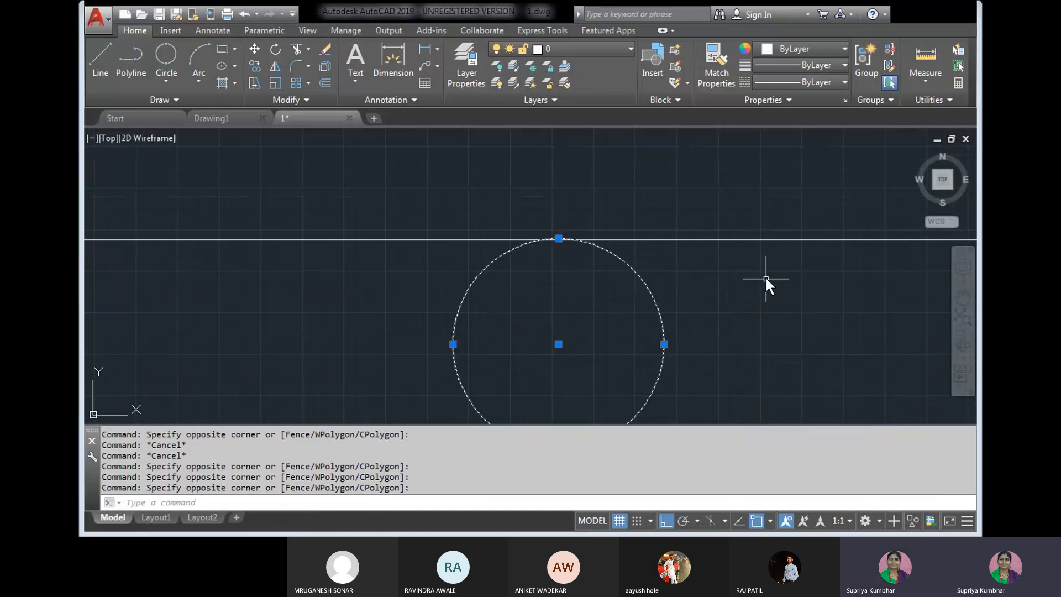
scroll(558, 238, "up", 4)
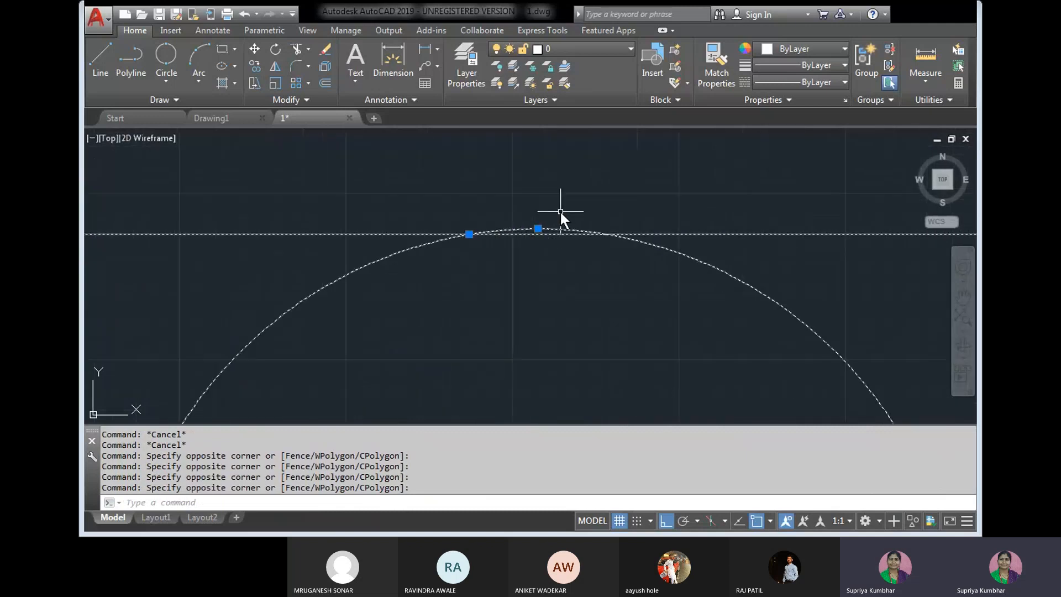
left_click(538, 228)
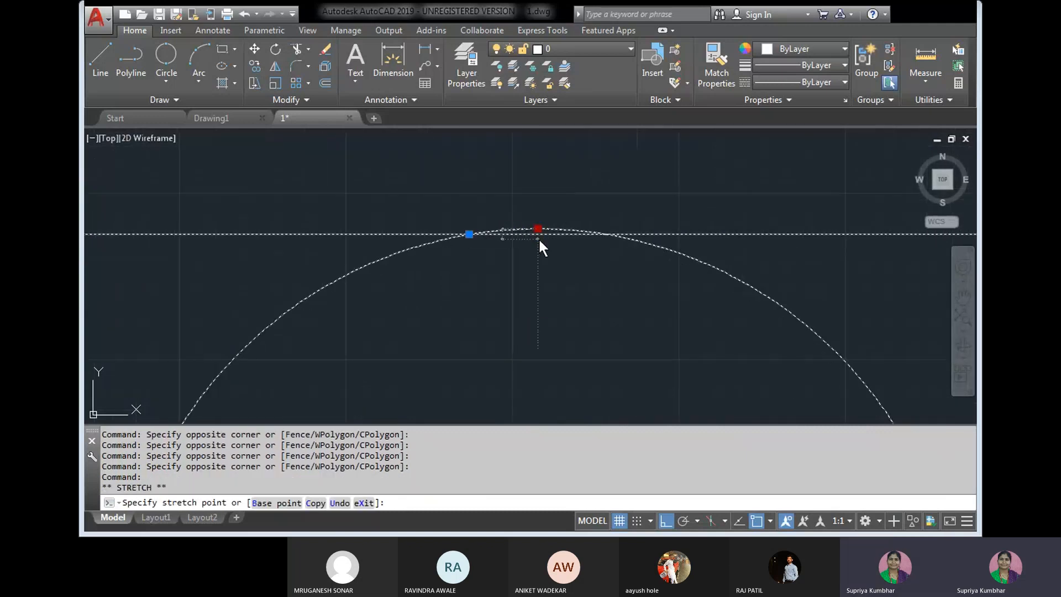
left_click(539, 241)
scroll(794, 260, "down", 6)
middle_click_drag(779, 310, 708, 215)
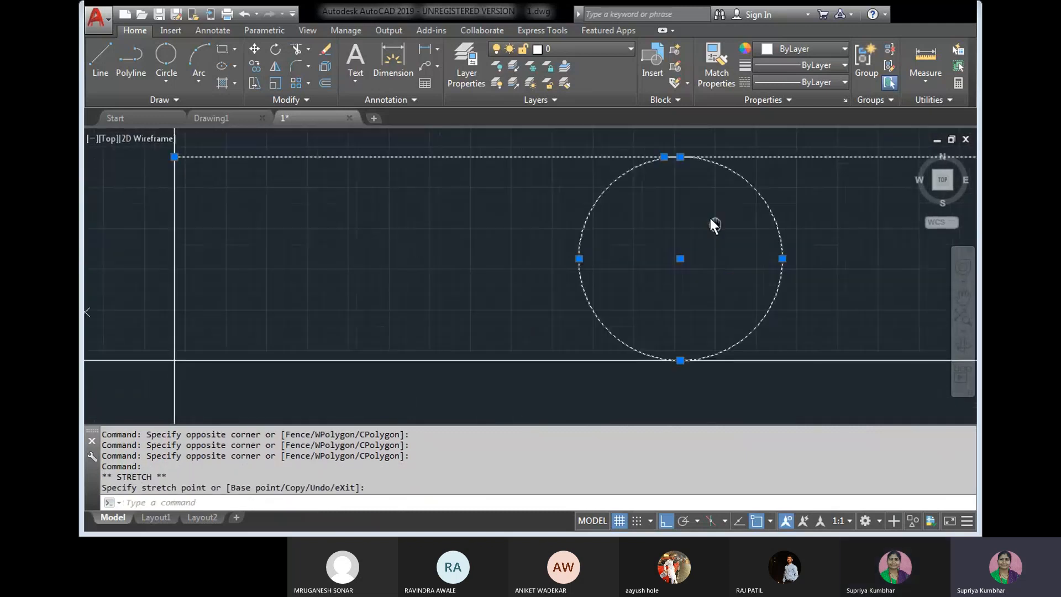
Step: Examine closely where the circle touches the horizontal lines at its lower and upper quadrants, clearing the selection
scroll(644, 336, "up", 10)
scroll(655, 278, "up", 5)
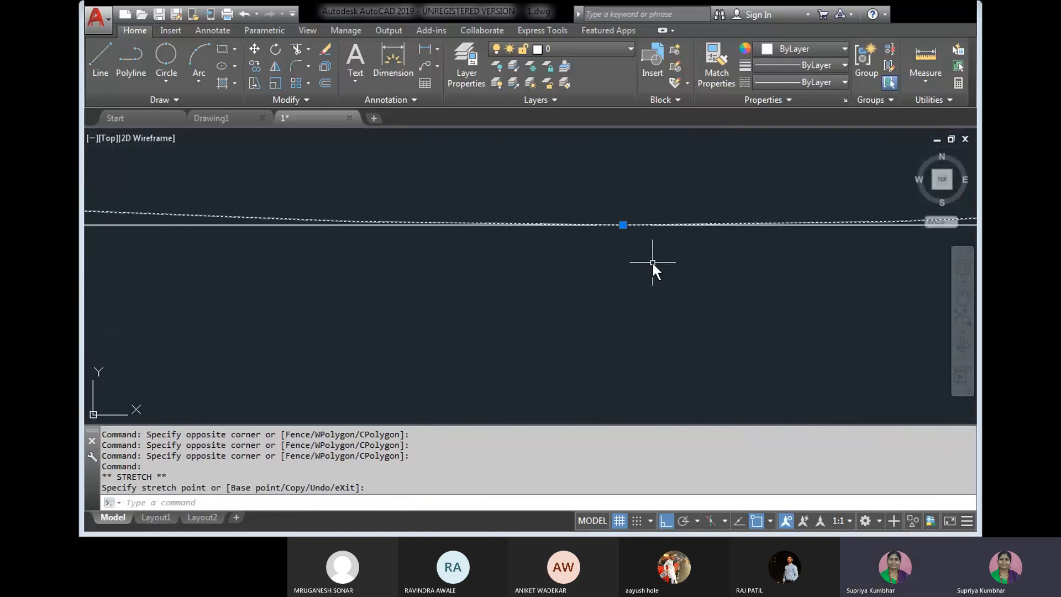
scroll(651, 260, "up", 3)
scroll(579, 174, "up", 3)
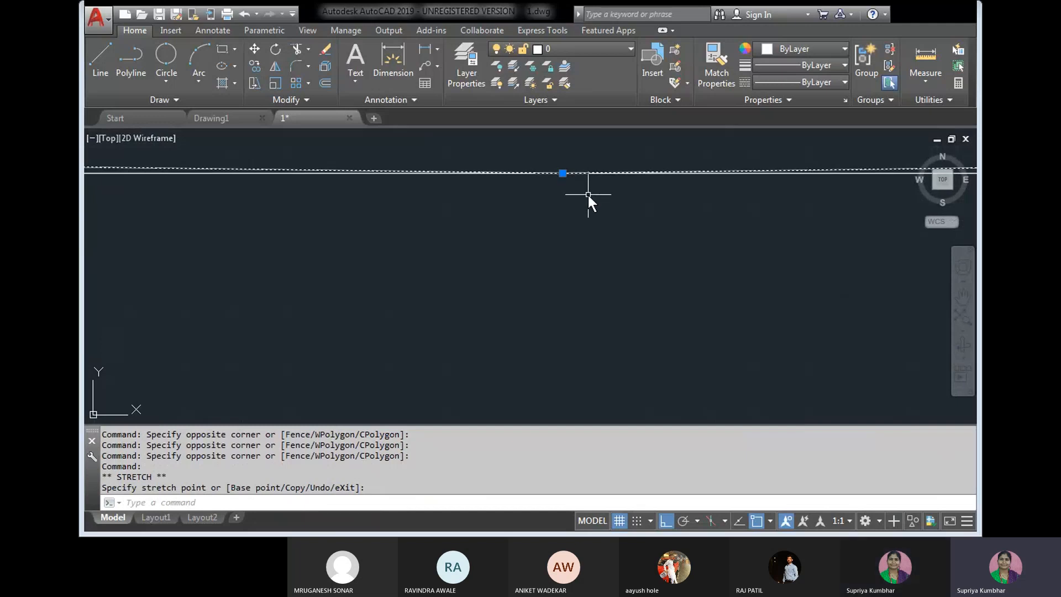
key("Escape")
key("Escape")
key("Escape")
scroll(625, 217, "down", 6)
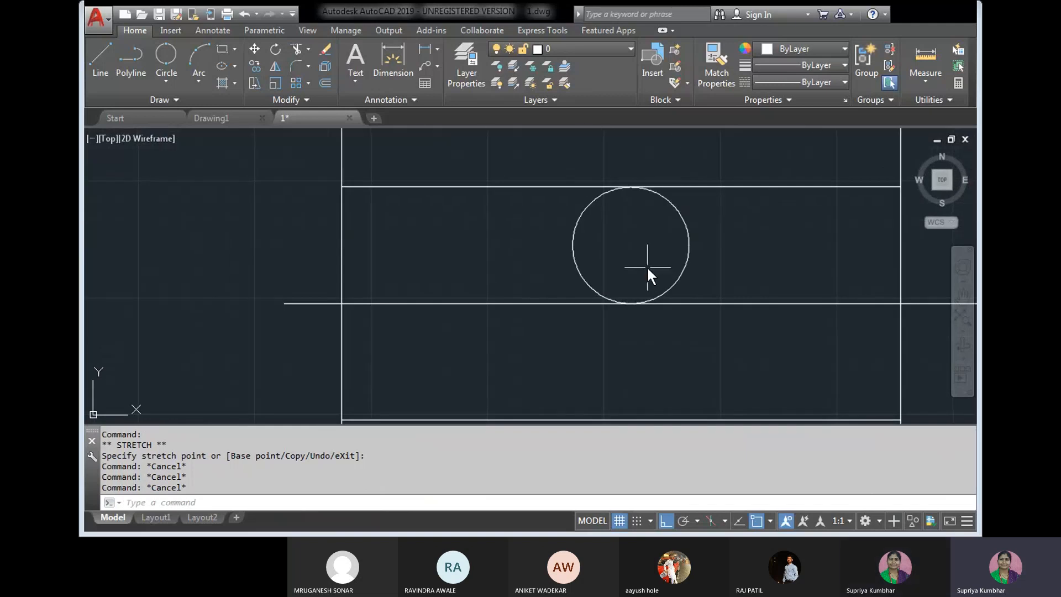
scroll(633, 196, "up", 4)
scroll(631, 193, "up", 5)
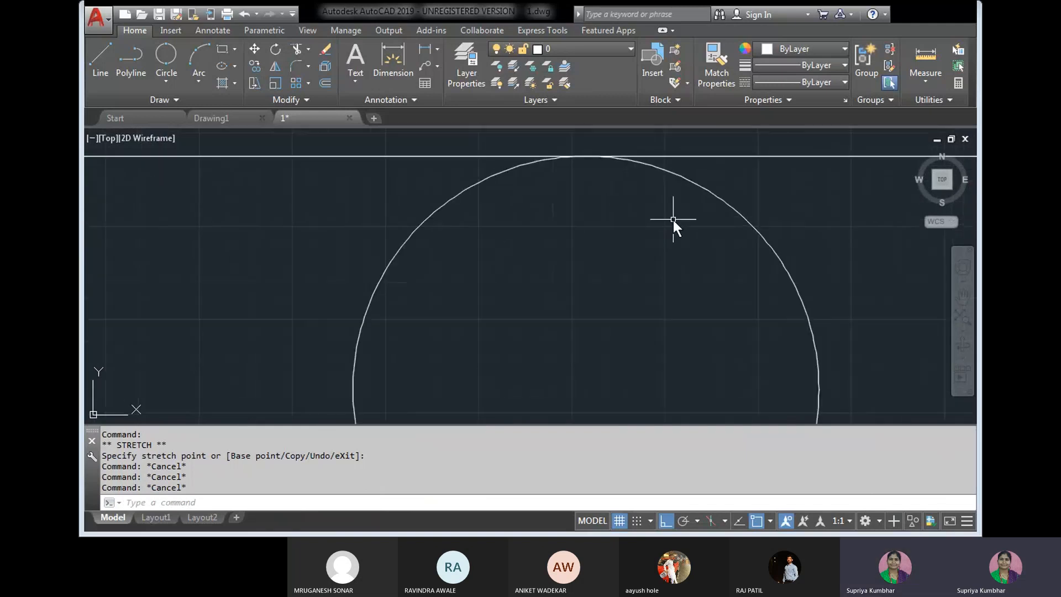
middle_click_drag(683, 194, 575, 310)
scroll(500, 248, "up", 6)
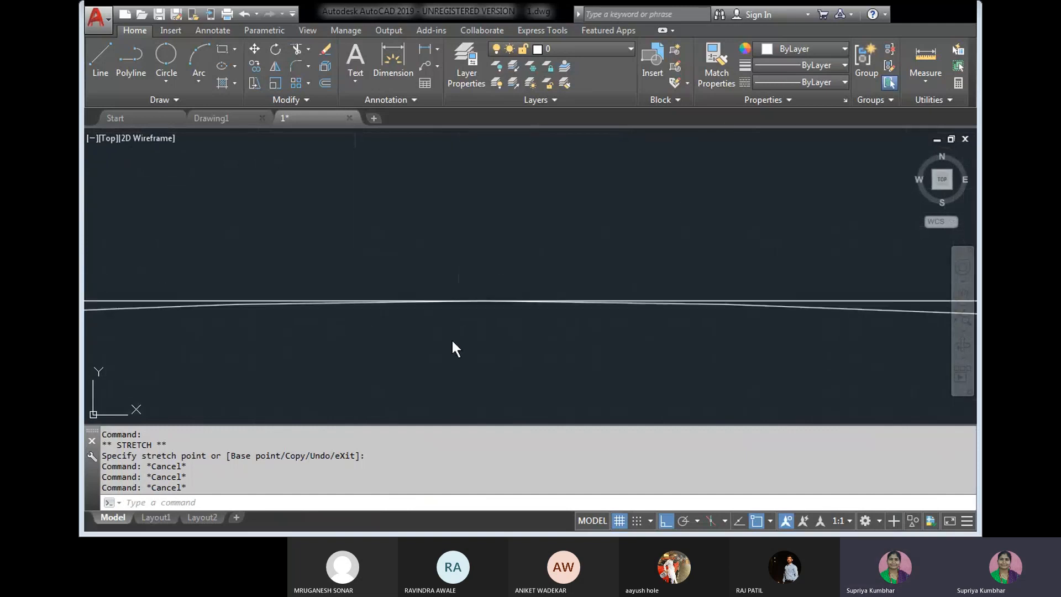
scroll(673, 323, "down", 5)
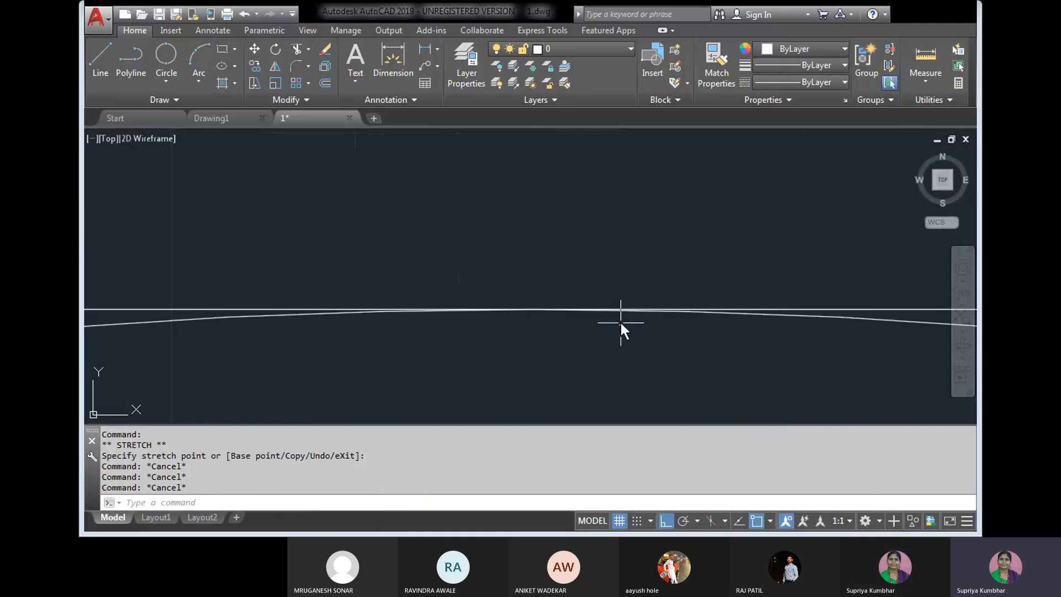
scroll(628, 310, "down", 5)
middle_click_drag(625, 308, 620, 214)
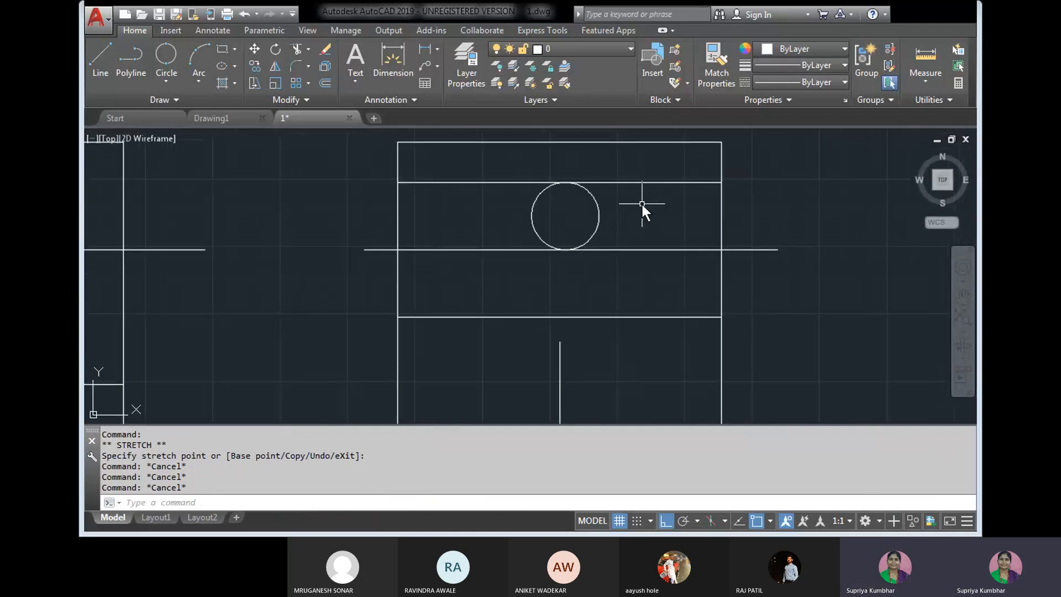
Step: Erase the circle between the horizontal lines of the side view
left_click(641, 203)
left_click(569, 221)
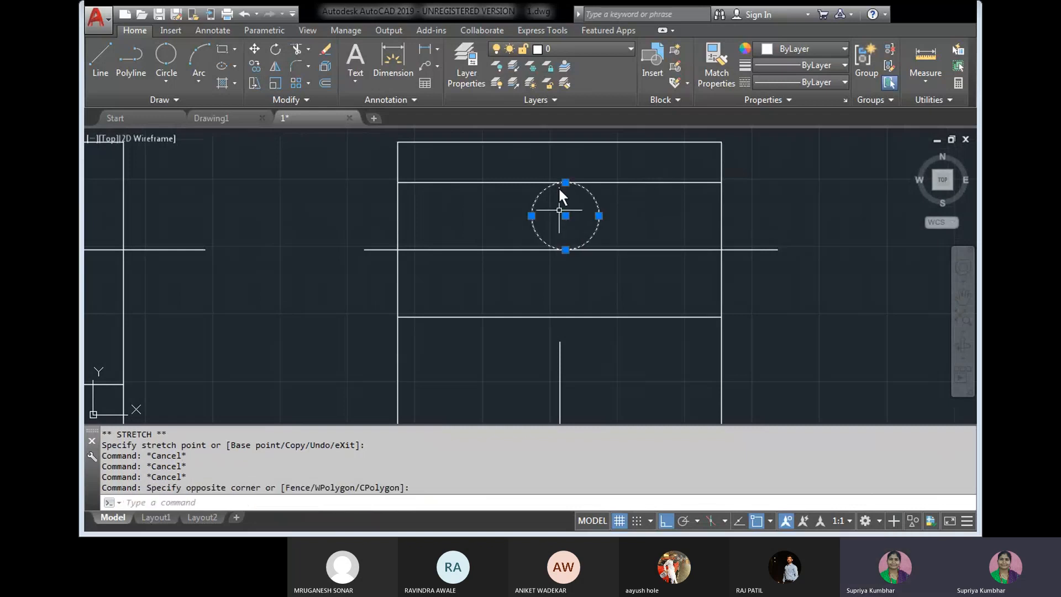
left_click(325, 50)
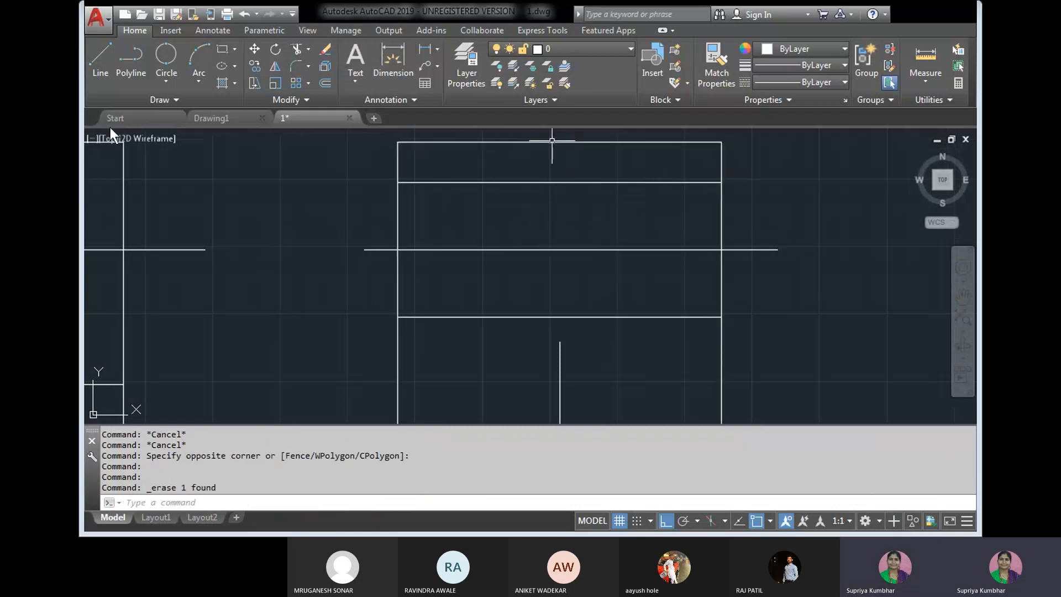
Step: Draw a three-point circle through the centre line's crossings with the square's and block's right edges and the end of the horizontal line below
left_click(168, 81)
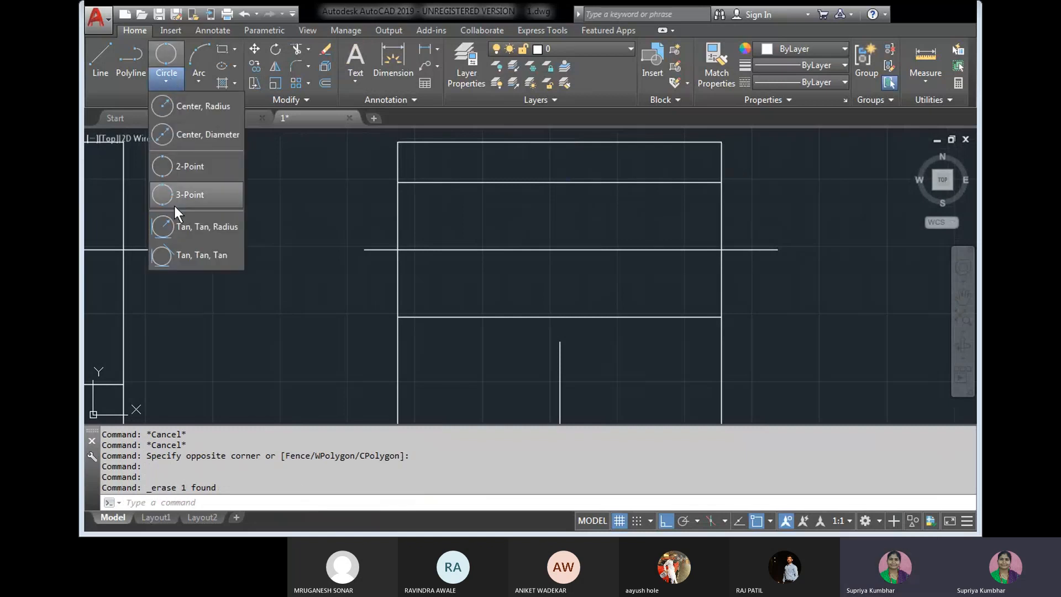
left_click(201, 196)
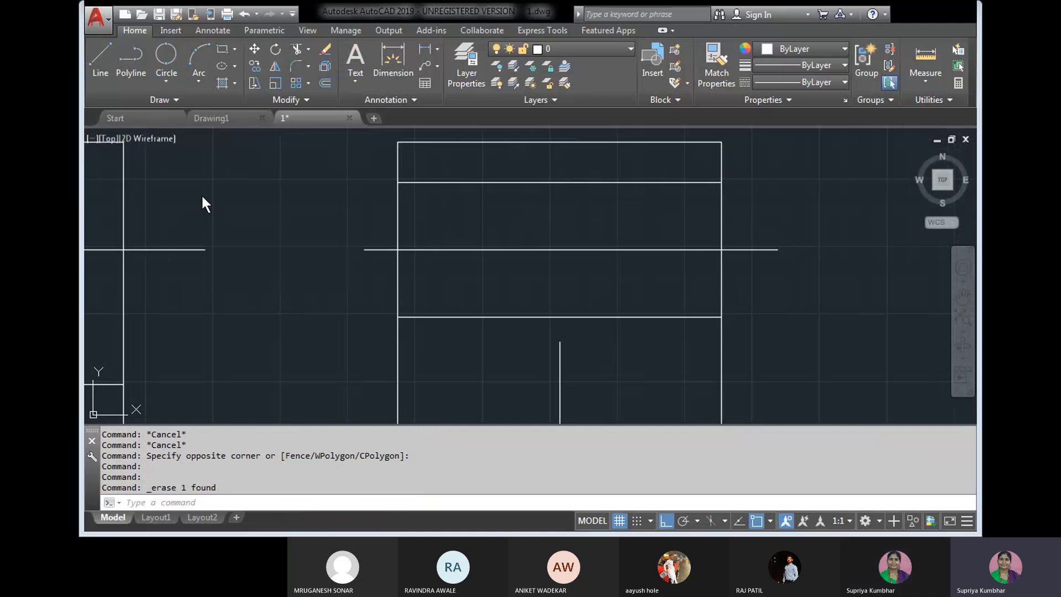
scroll(217, 194, "down", 4)
middle_click_drag(257, 290, 347, 283)
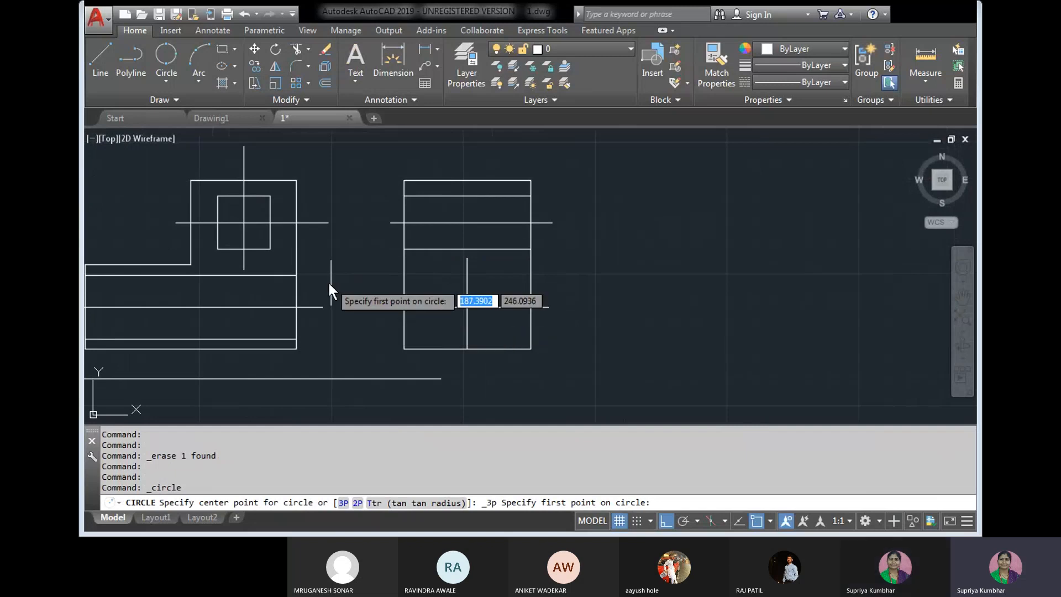
scroll(313, 280, "up", 5)
scroll(312, 230, "down", 2)
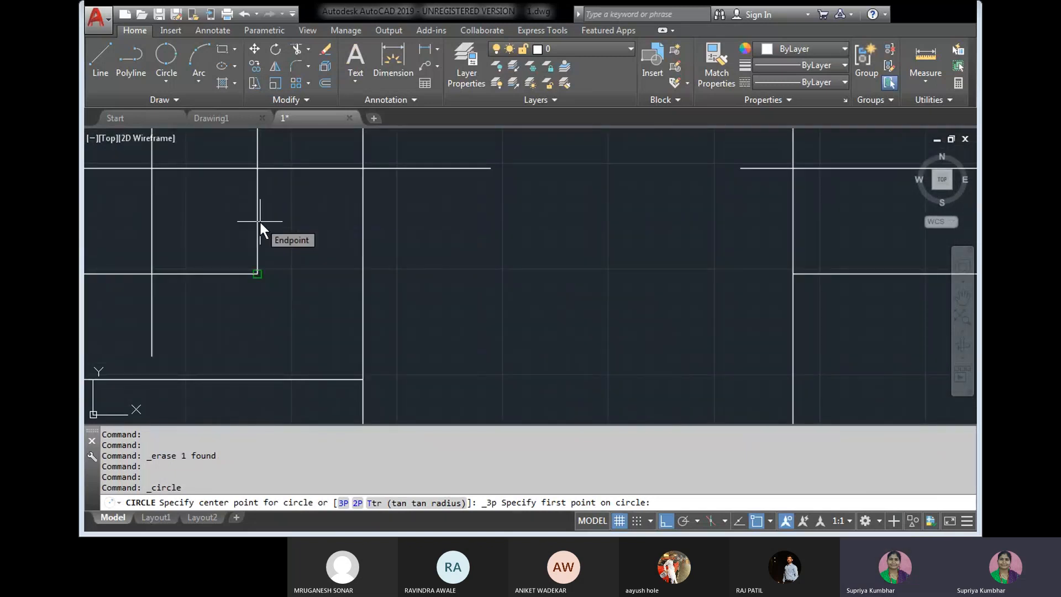
middle_click_drag(281, 215, 292, 269)
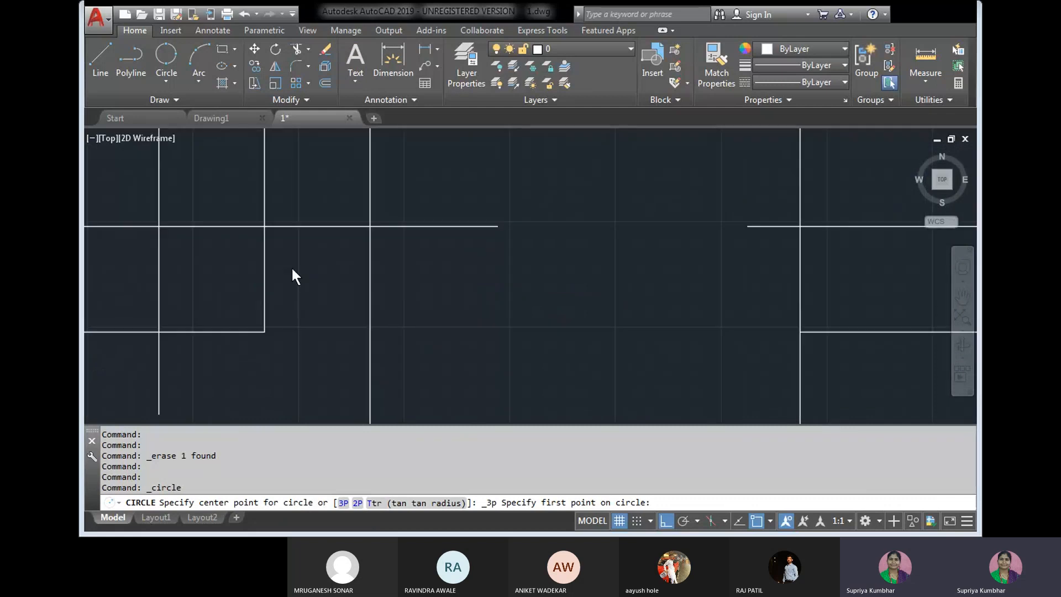
left_click(265, 226)
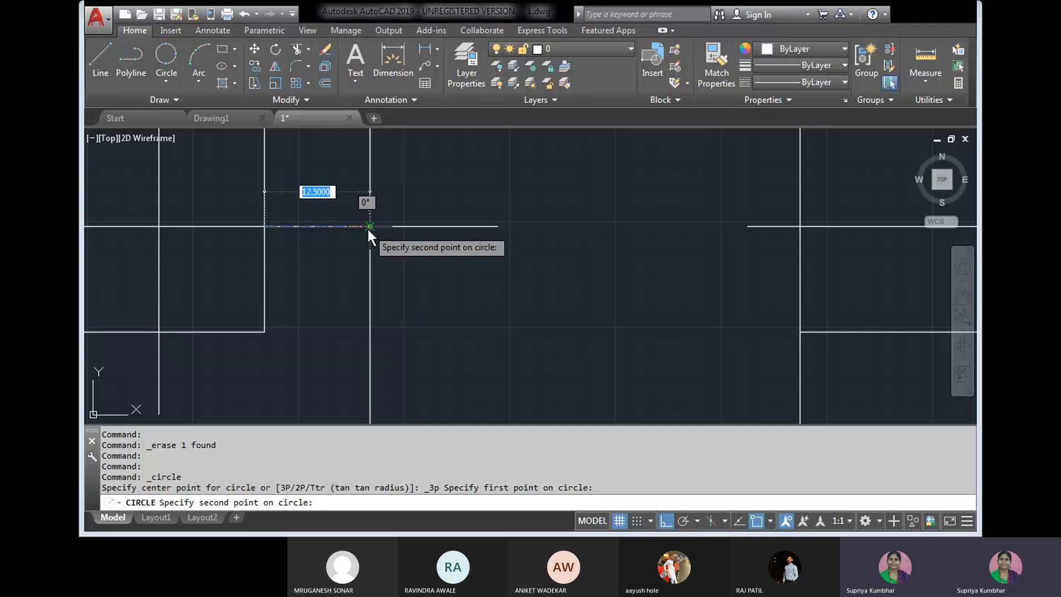
left_click(367, 227)
middle_click_drag(333, 365, 328, 229)
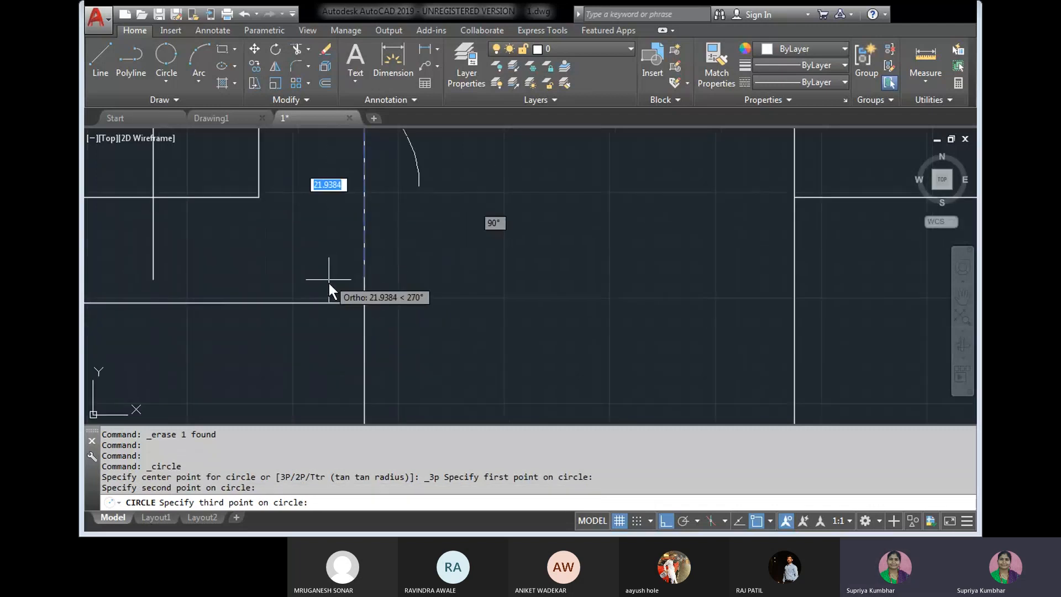
left_click(363, 303)
scroll(534, 297, "down", 2)
middle_click_drag(535, 284, 533, 322)
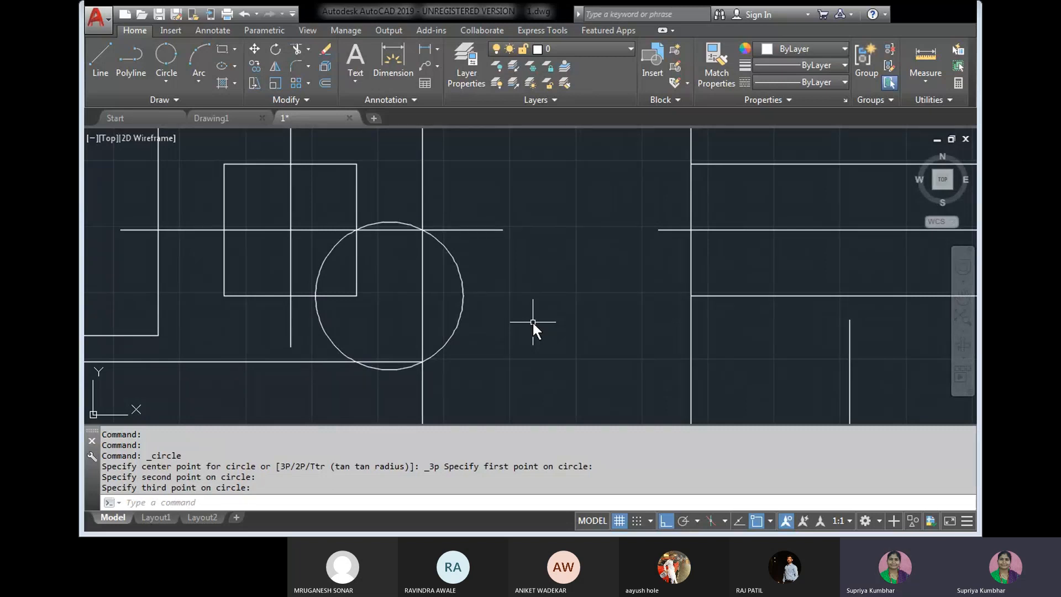
Step: Draw a circle centred on the midpoint of the small square's top edge, passing through the square's left edge at the centre line
key("Return")
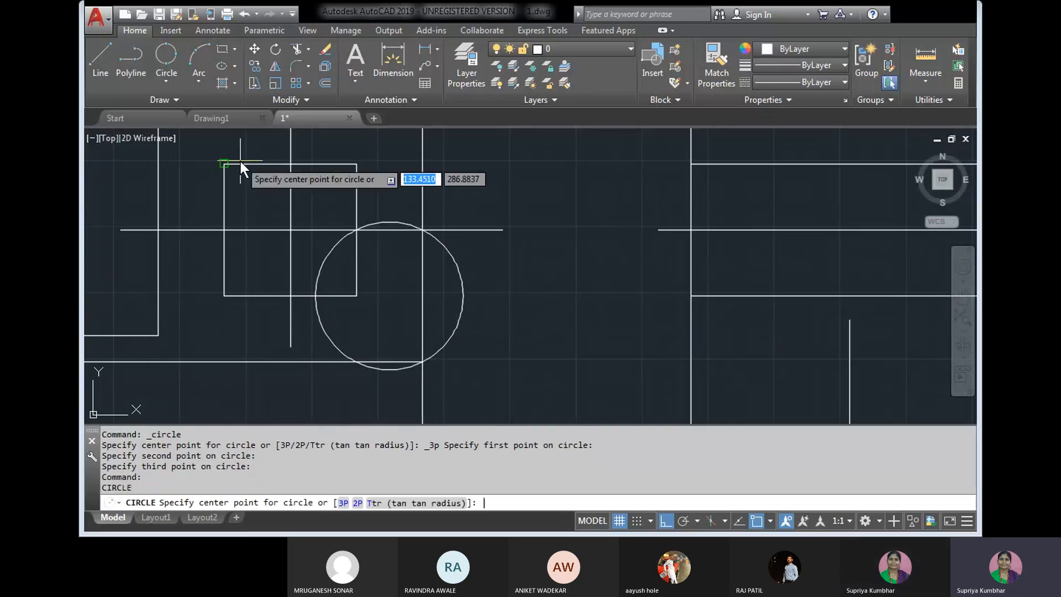
left_click(291, 164)
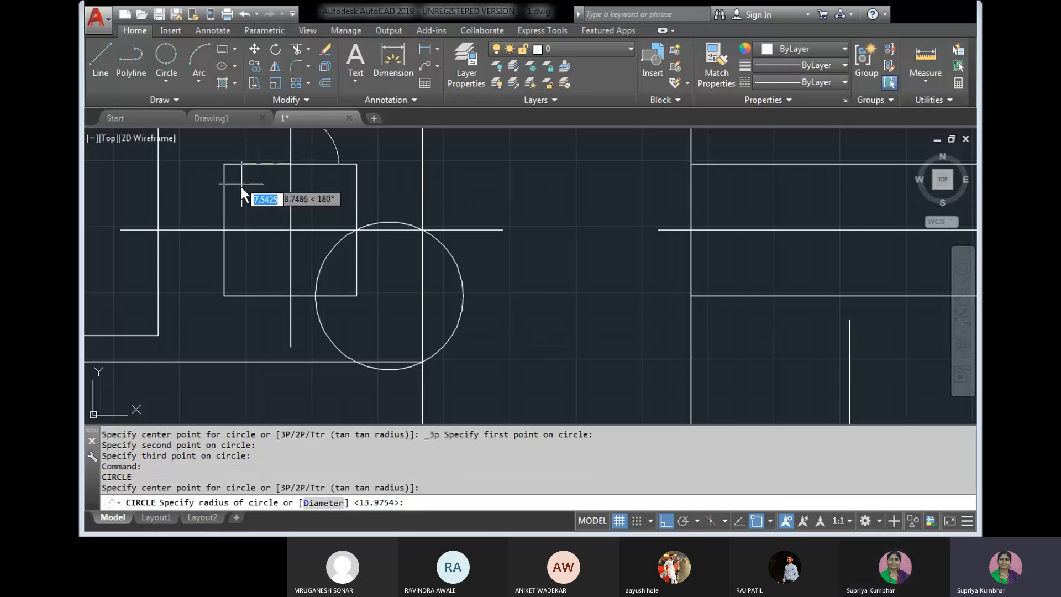
left_click(226, 228)
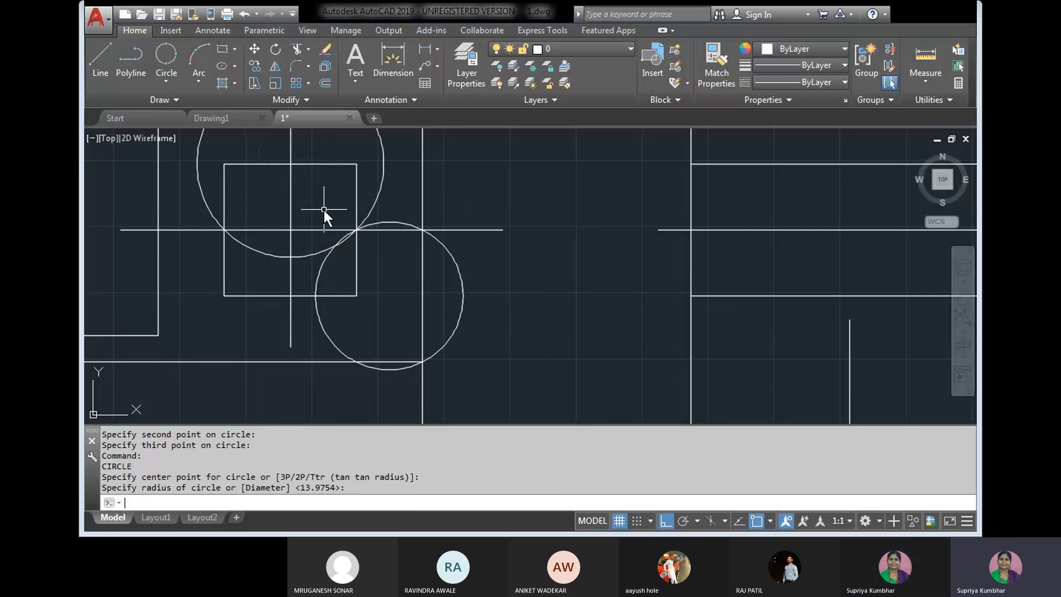
key("Escape")
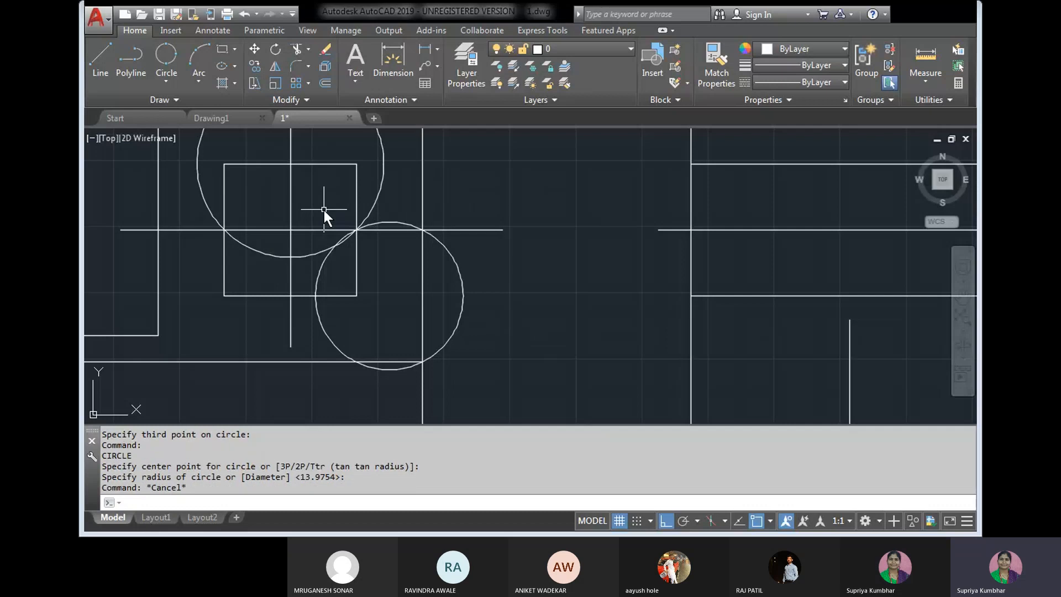
Step: Erase the circle centred on the small square's top edge
left_click(414, 193)
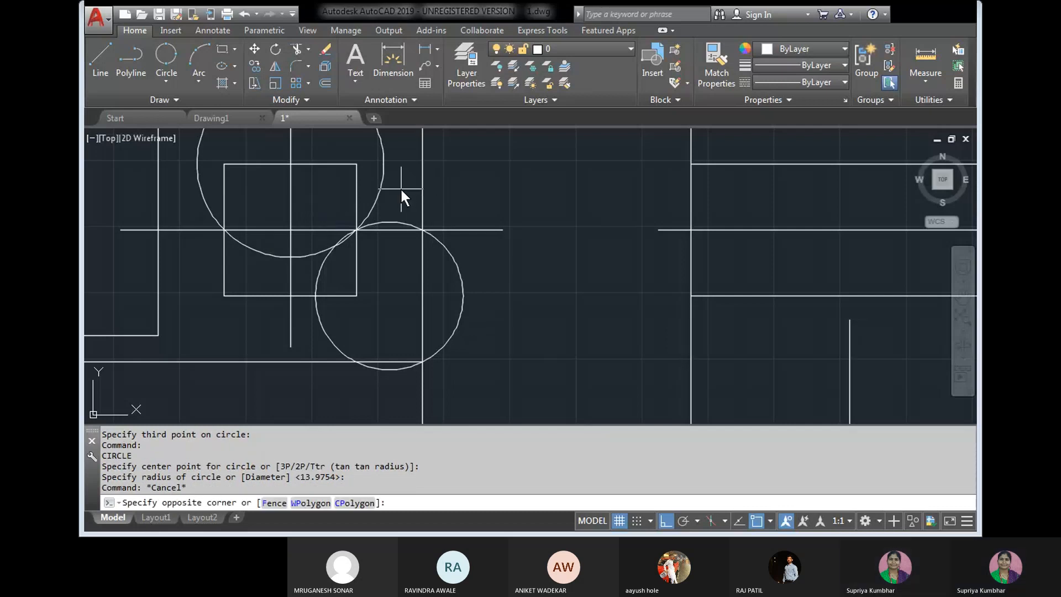
left_click(377, 158)
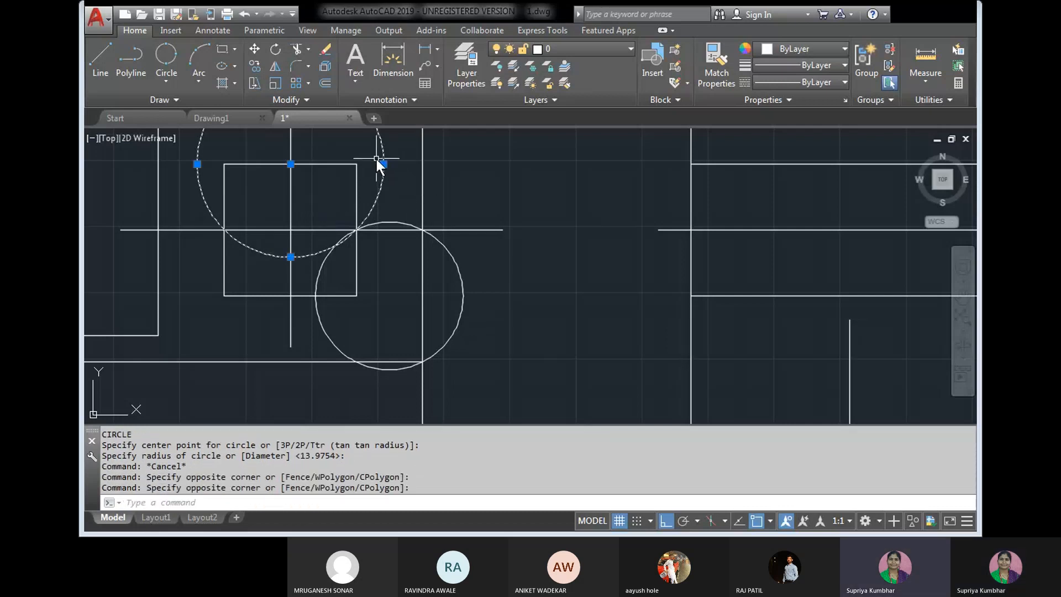
left_click(325, 49)
Step: Turn ortho mode off and draw three connected slanted line segments as an open shape to the right of the side view
scroll(492, 333, "down", 4)
mouse_move(497, 327)
middle_mouse_down()
mouse_move(404, 293)
mouse_move(375, 320)
middle_mouse_up()
left_click(100, 58)
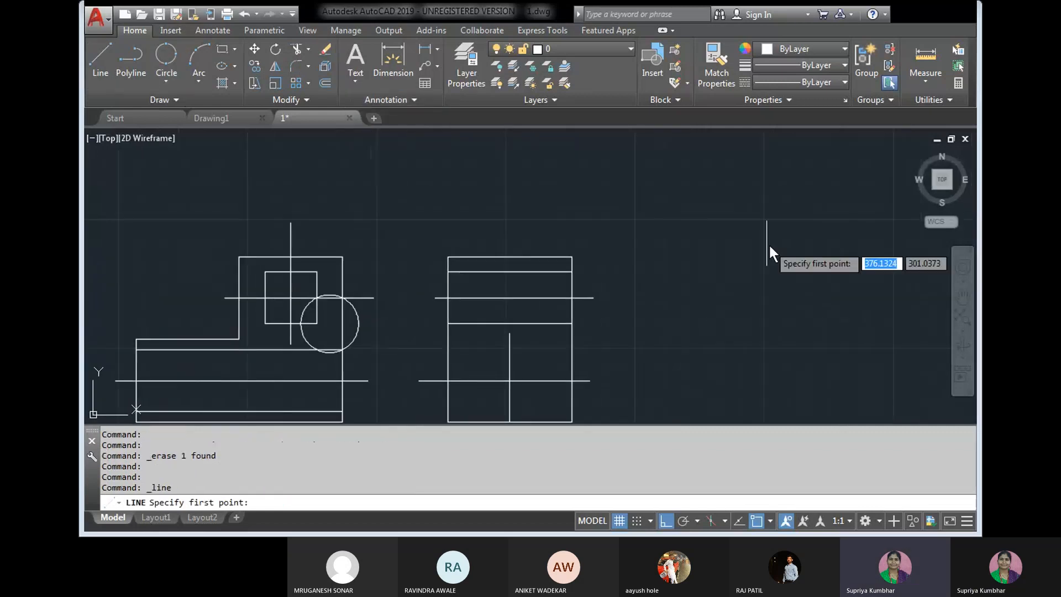
left_click(632, 181)
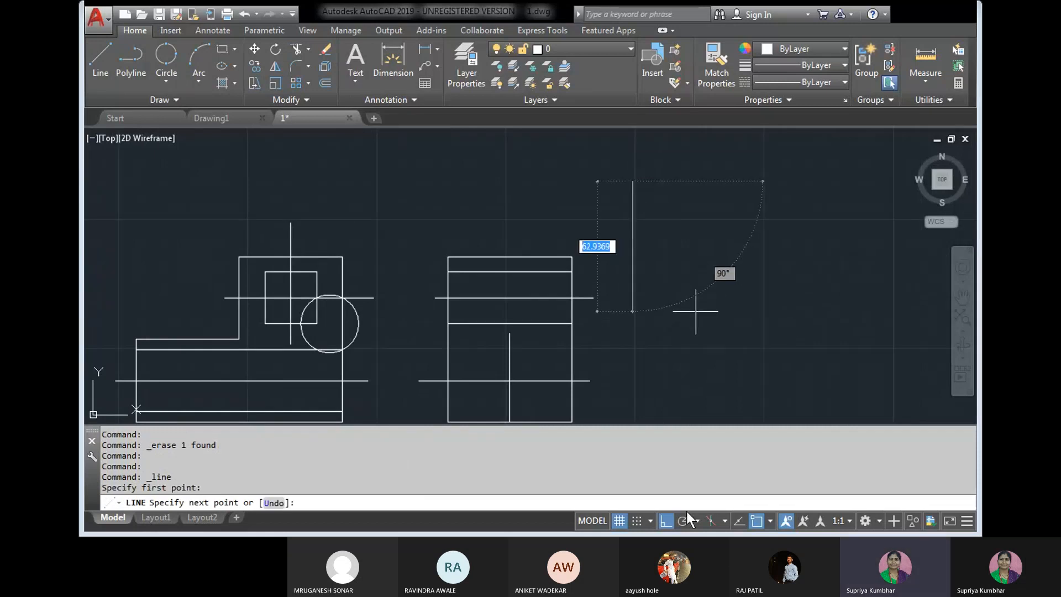
left_click(666, 520)
middle_click_drag(724, 272, 683, 335)
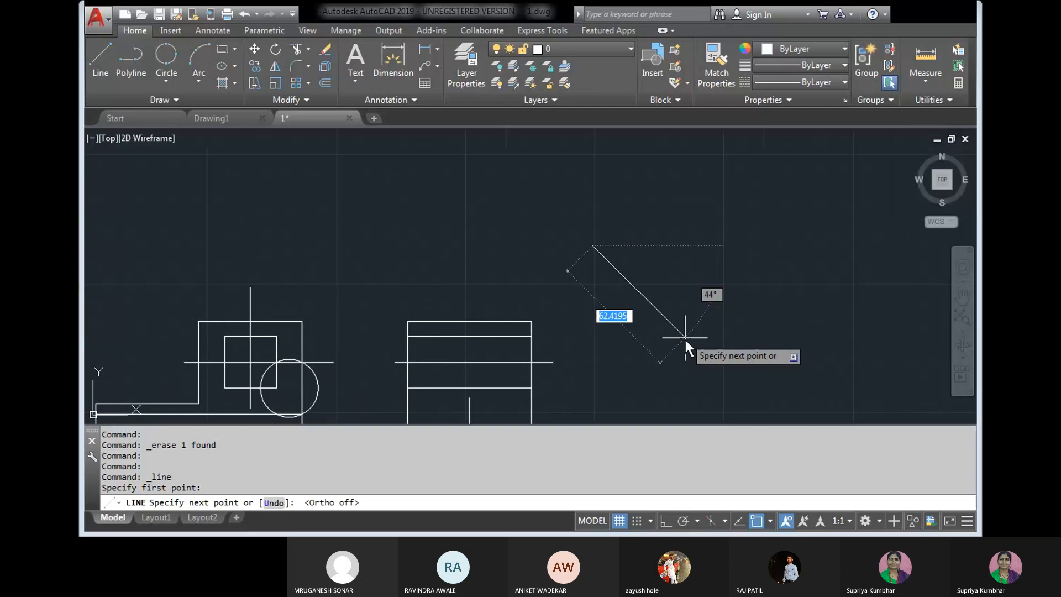
left_click(684, 347)
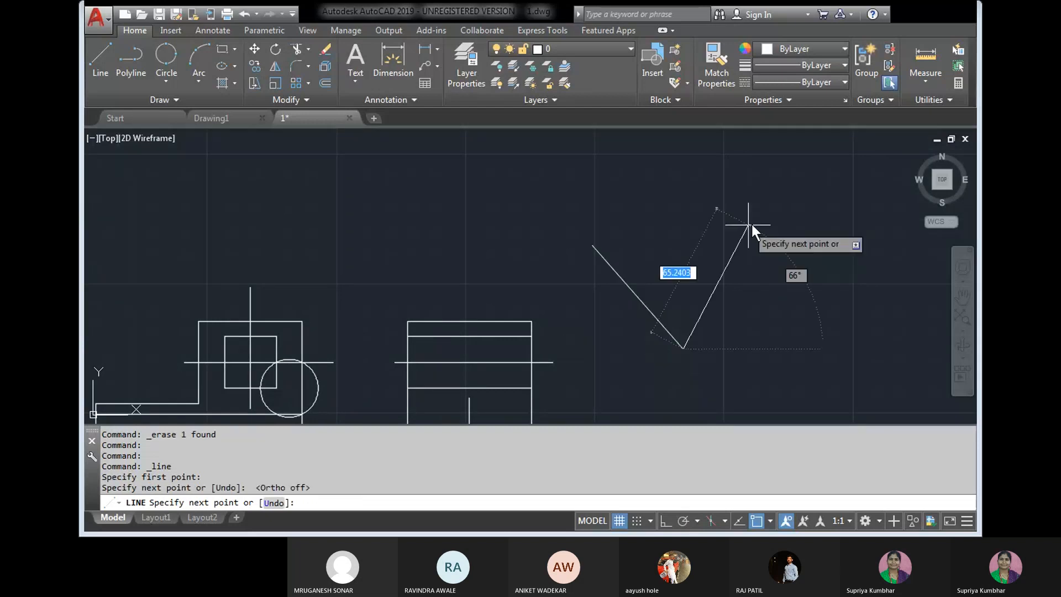
left_click(807, 257)
left_click(674, 216)
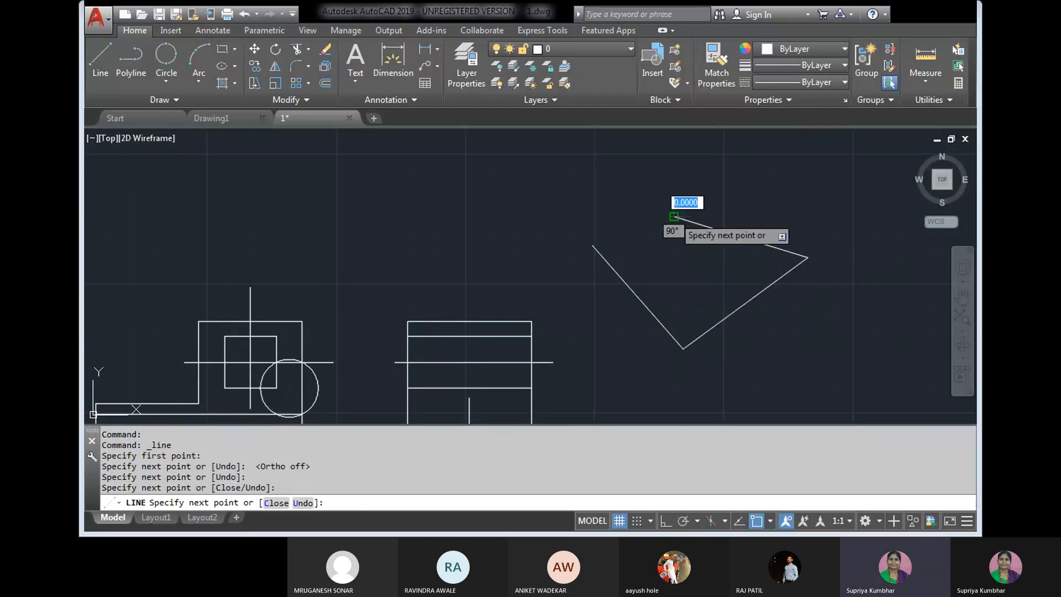
key("Return")
left_click(166, 81)
left_click(198, 194)
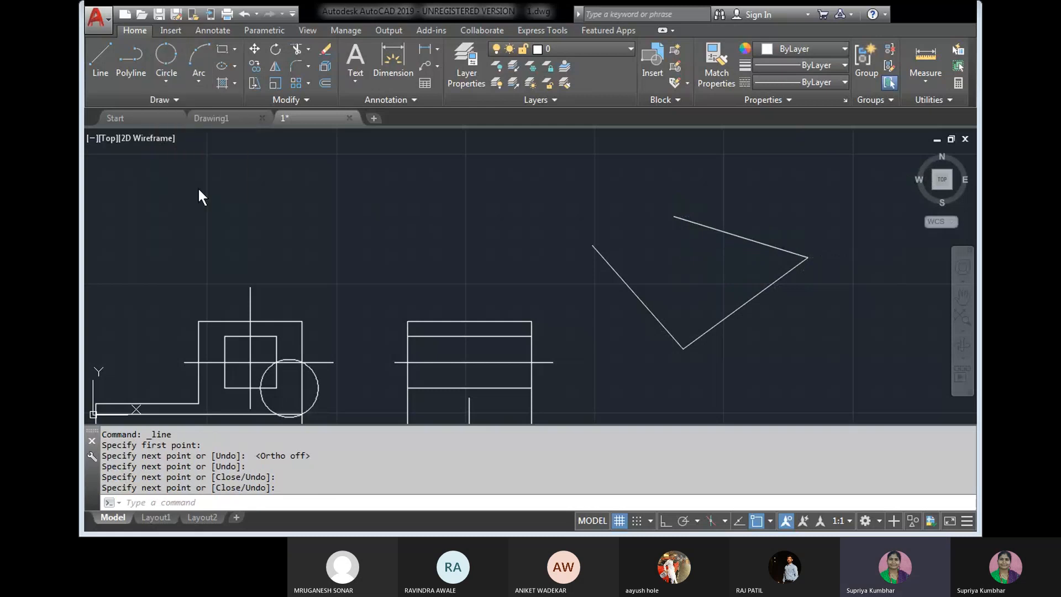
left_click(685, 311)
left_click(612, 300)
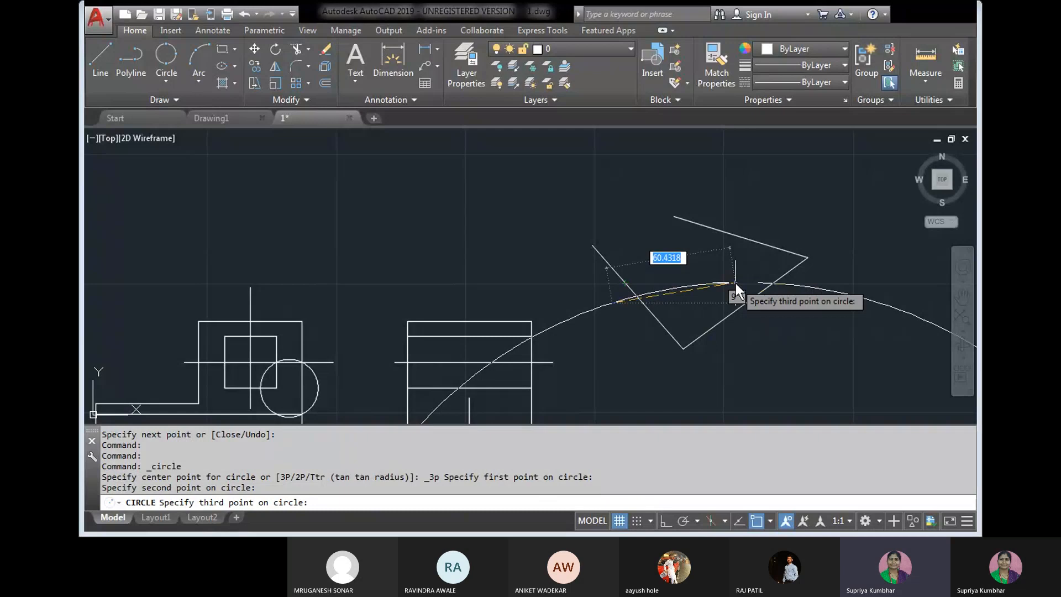
key("Escape")
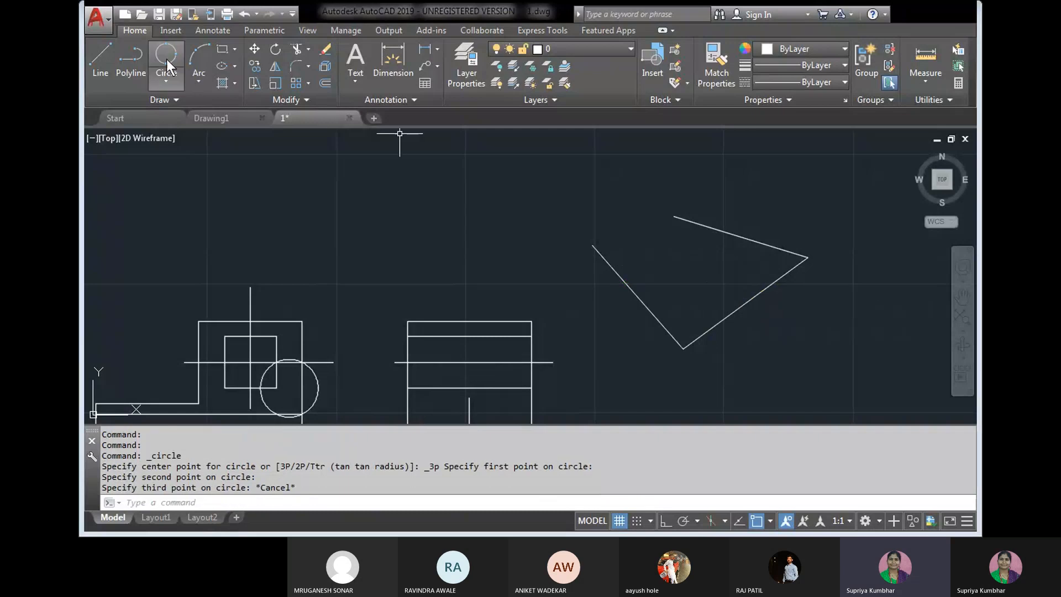
Step: Draw a three-point circle through one point on each of the three slanted lines beside the side view
left_click(167, 81)
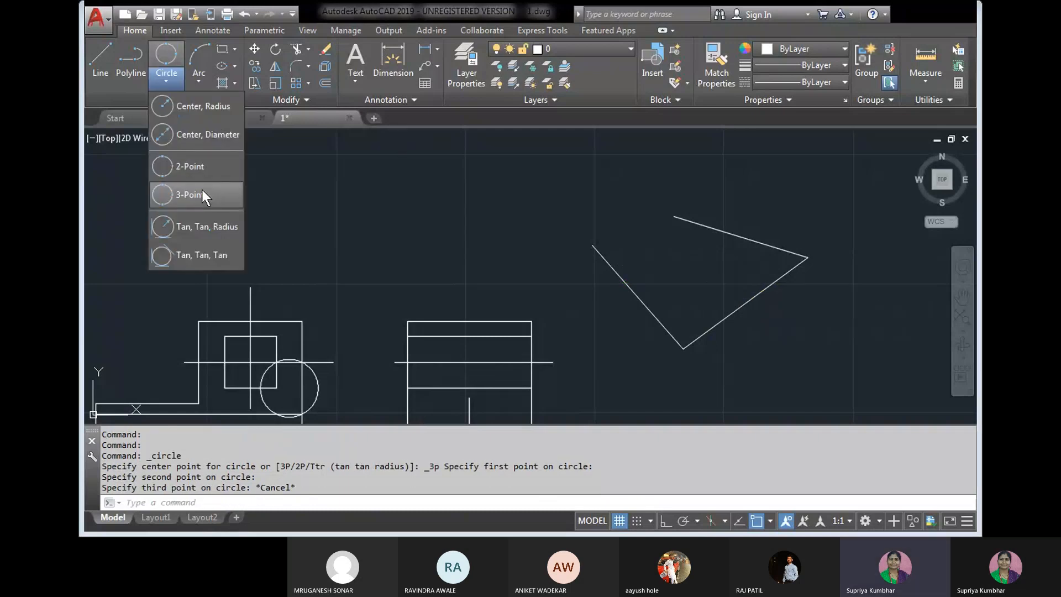
left_click(202, 191)
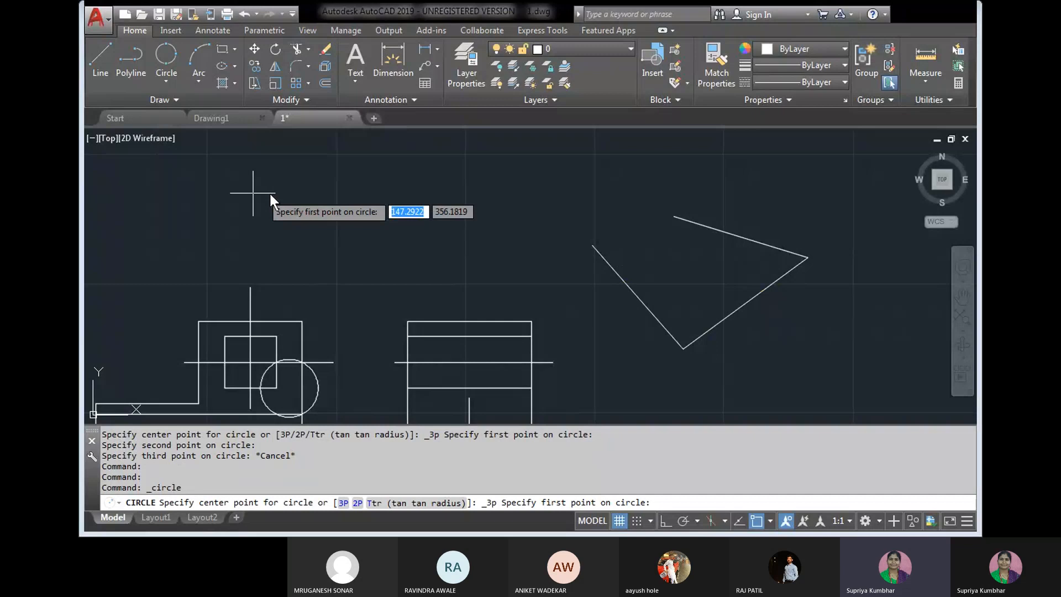
left_click(747, 304)
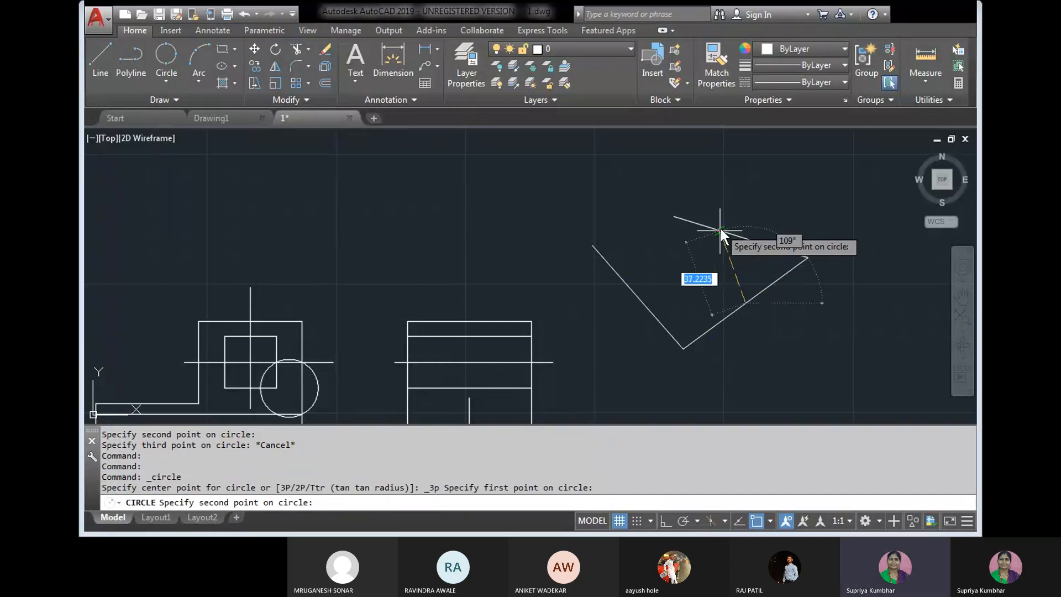
left_click(720, 230)
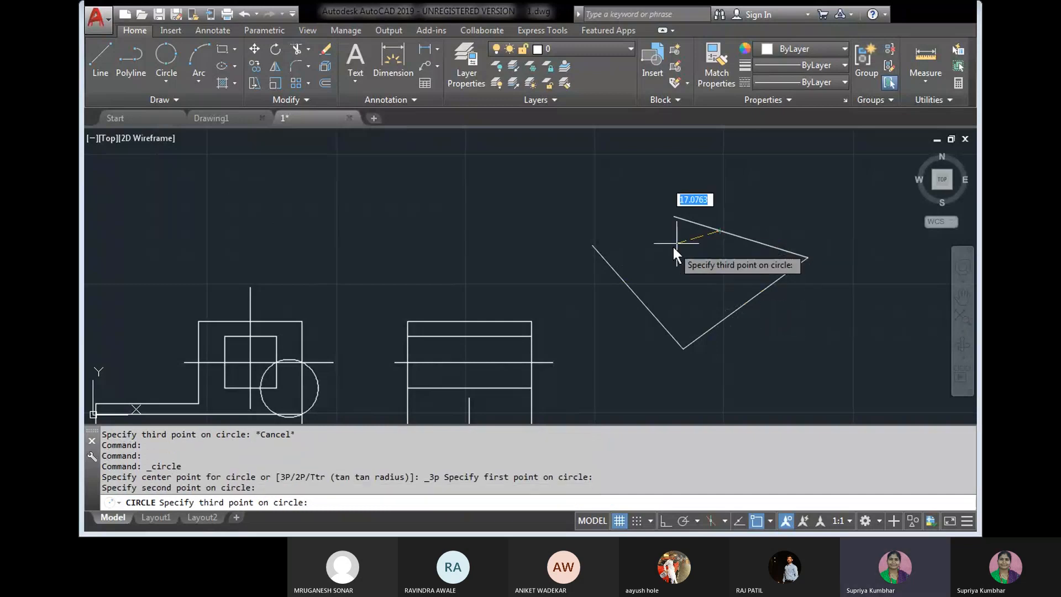
left_click(631, 286)
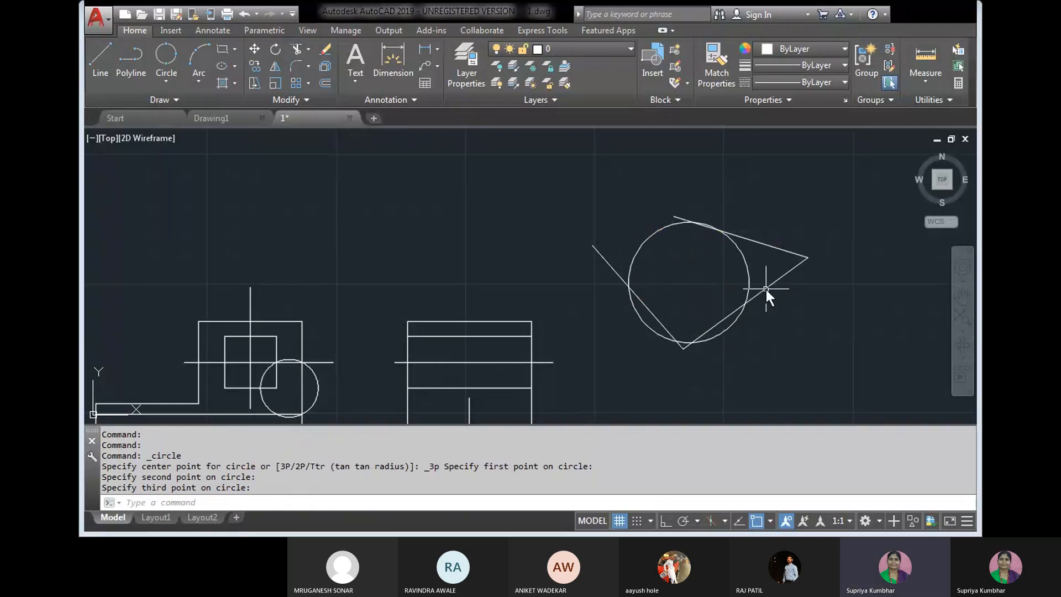
Step: Examine up close where the three-point circle meets the three slanted lines
scroll(729, 238, "up", 3)
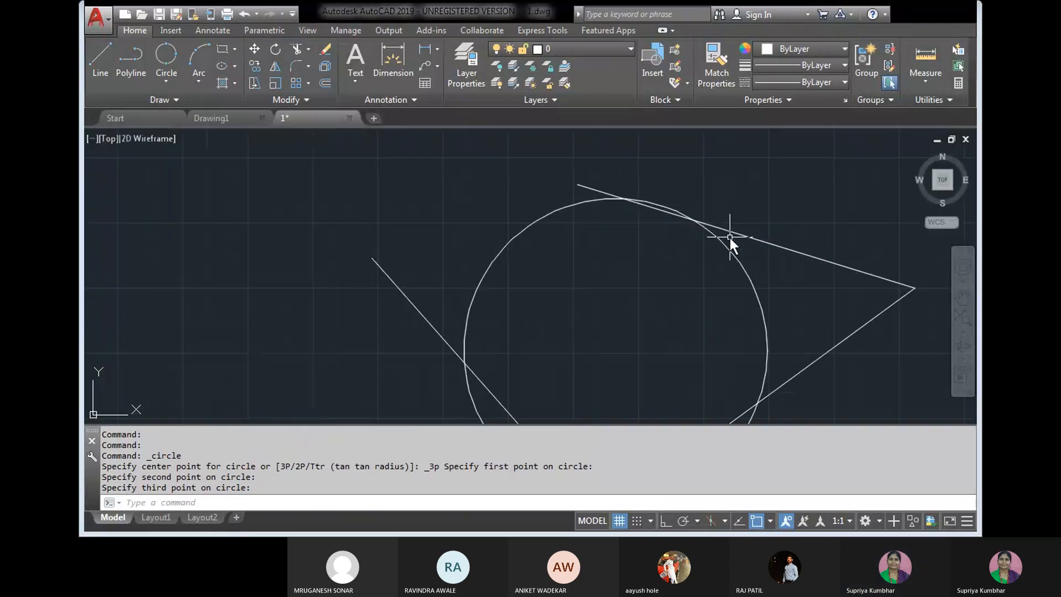
scroll(667, 340, "down", 2)
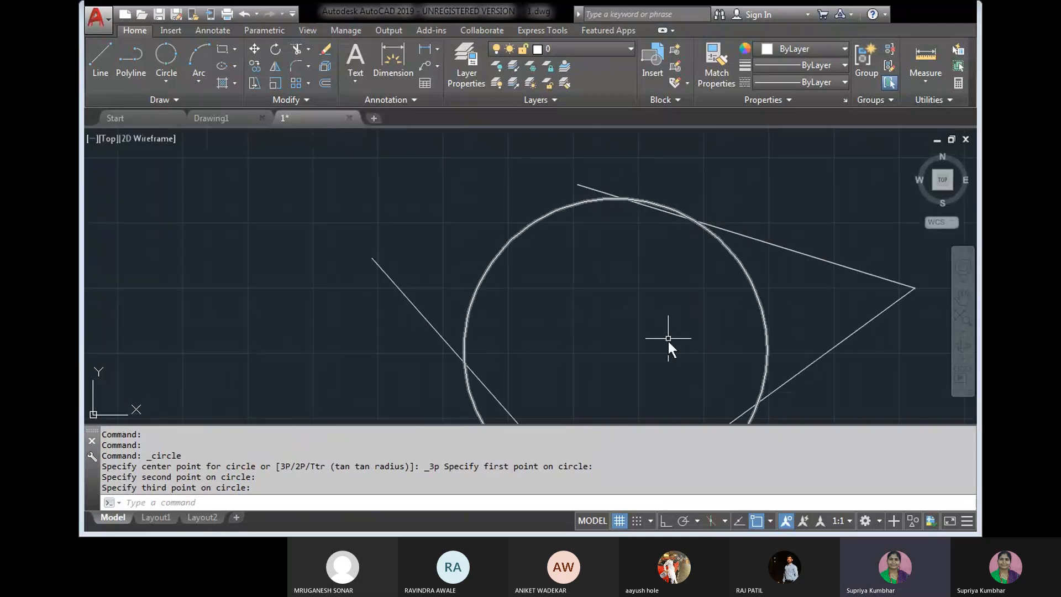
middle_click_drag(646, 291, 639, 265)
scroll(639, 266, "up", 2)
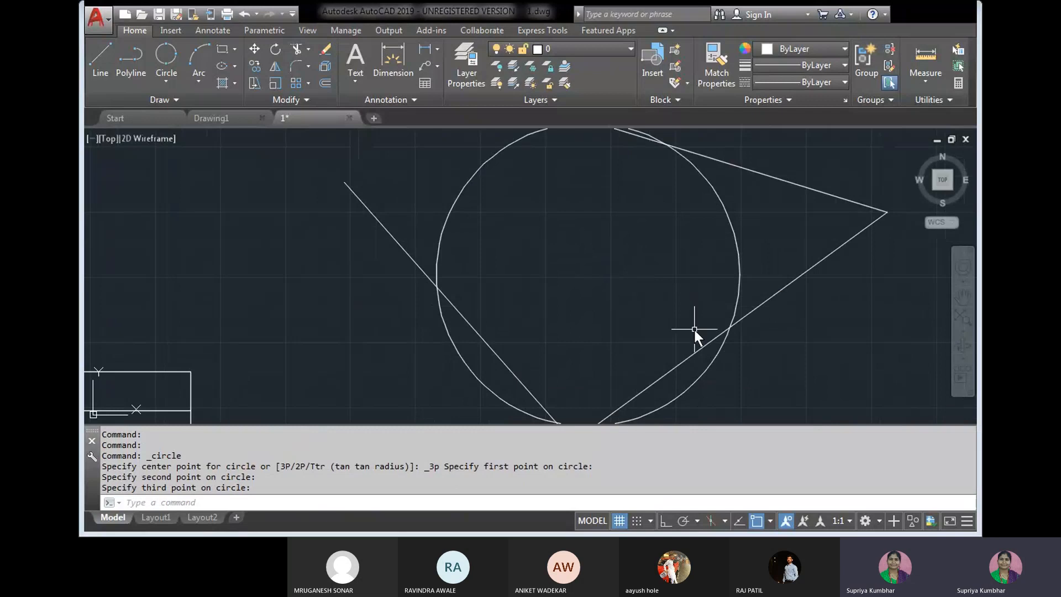
left_click(771, 241)
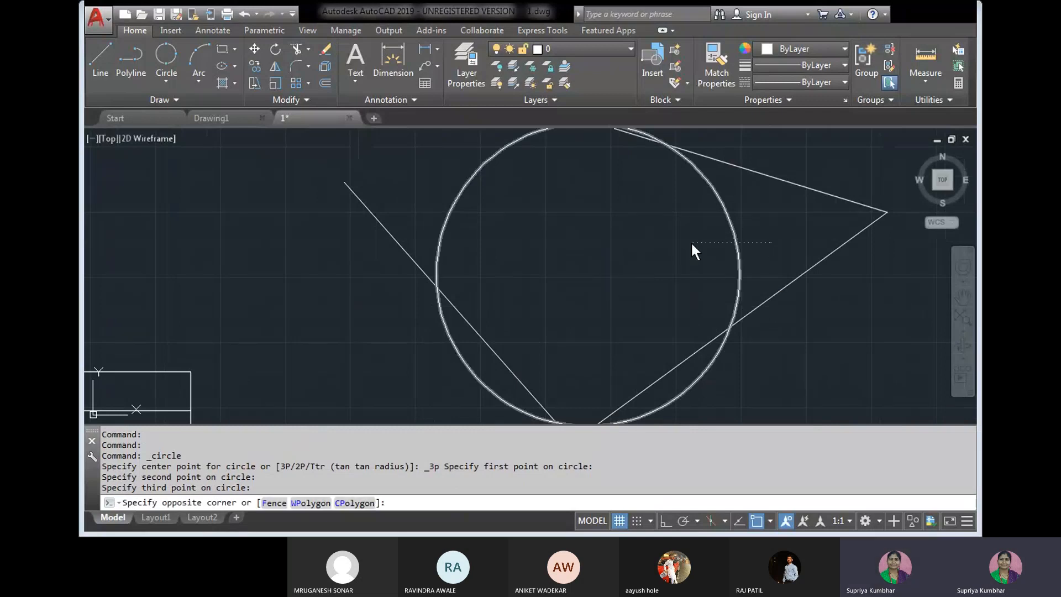
left_click(691, 242)
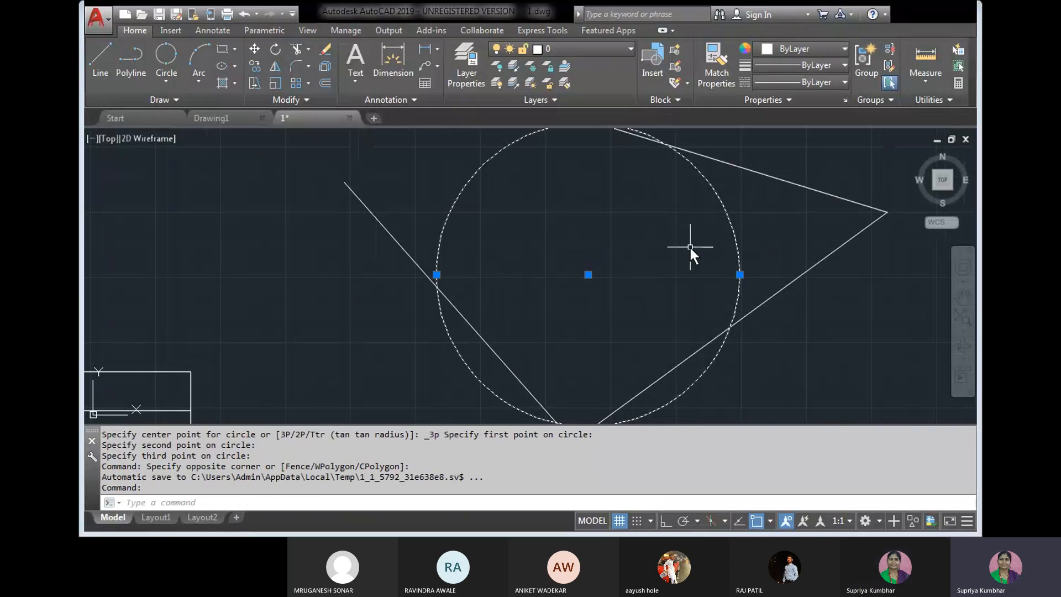
key("Escape")
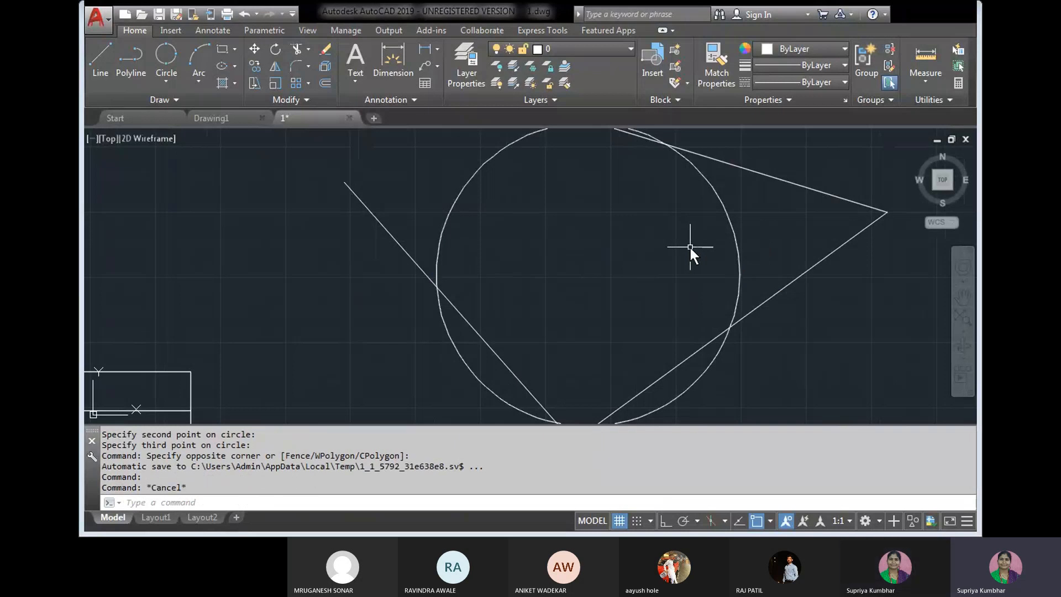
left_click(167, 86)
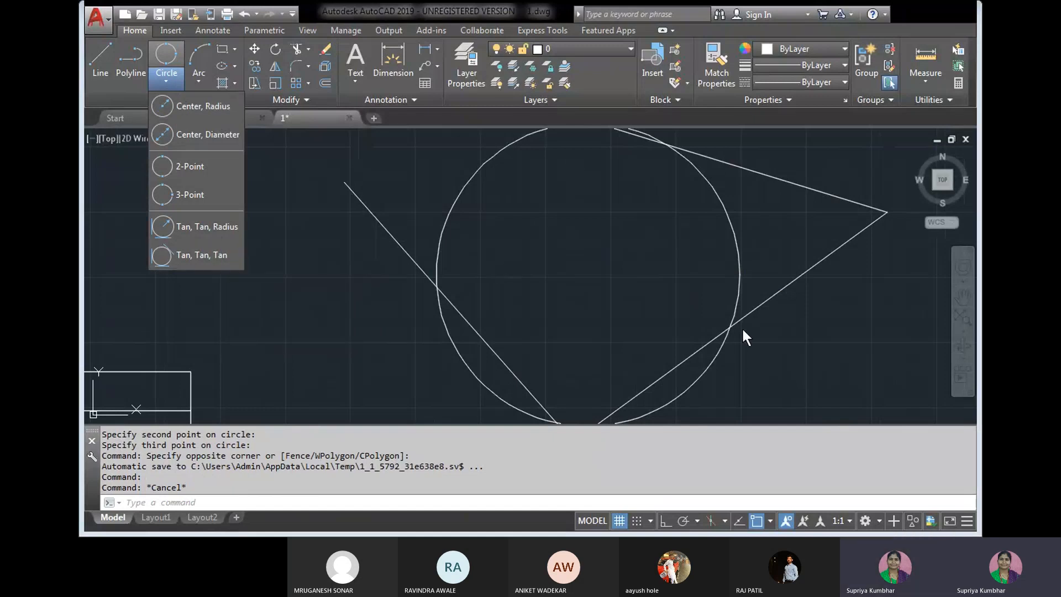
left_click(670, 274)
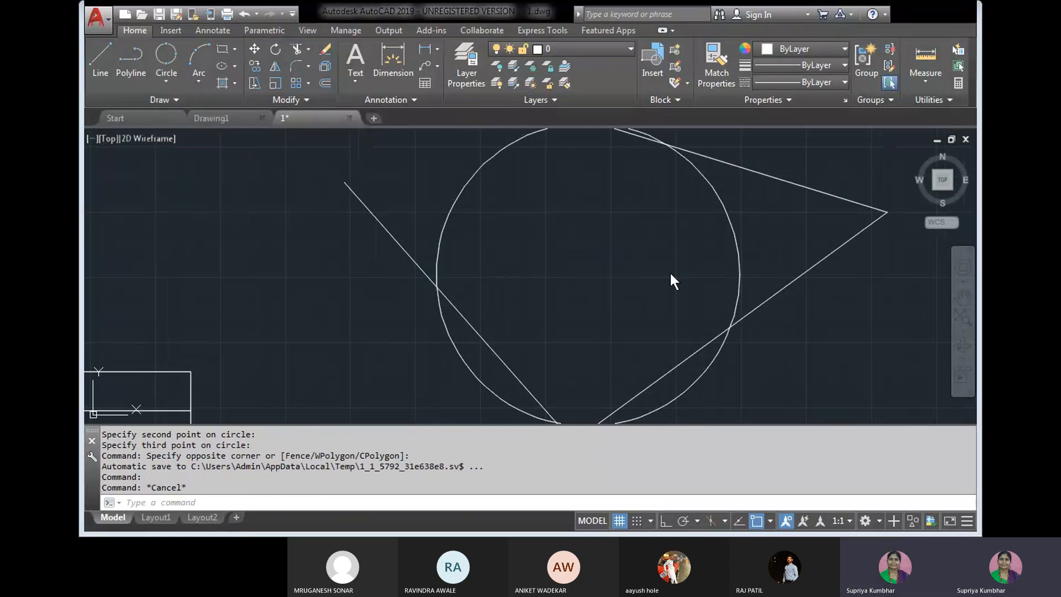
Step: Erase the three-point circle drawn through the slanted lines
scroll(671, 263, "down", 3)
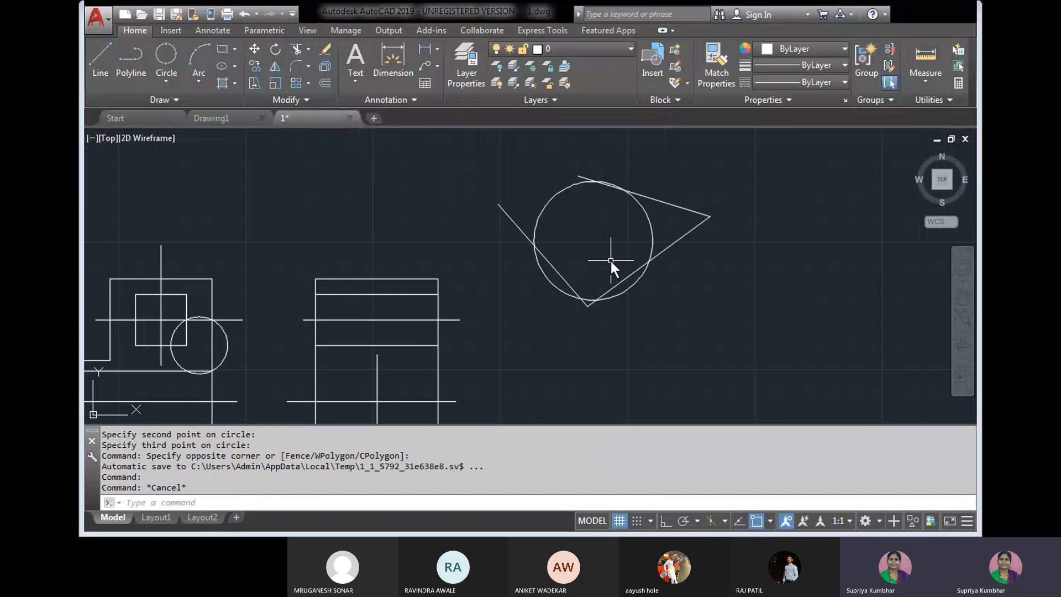
left_click(647, 229)
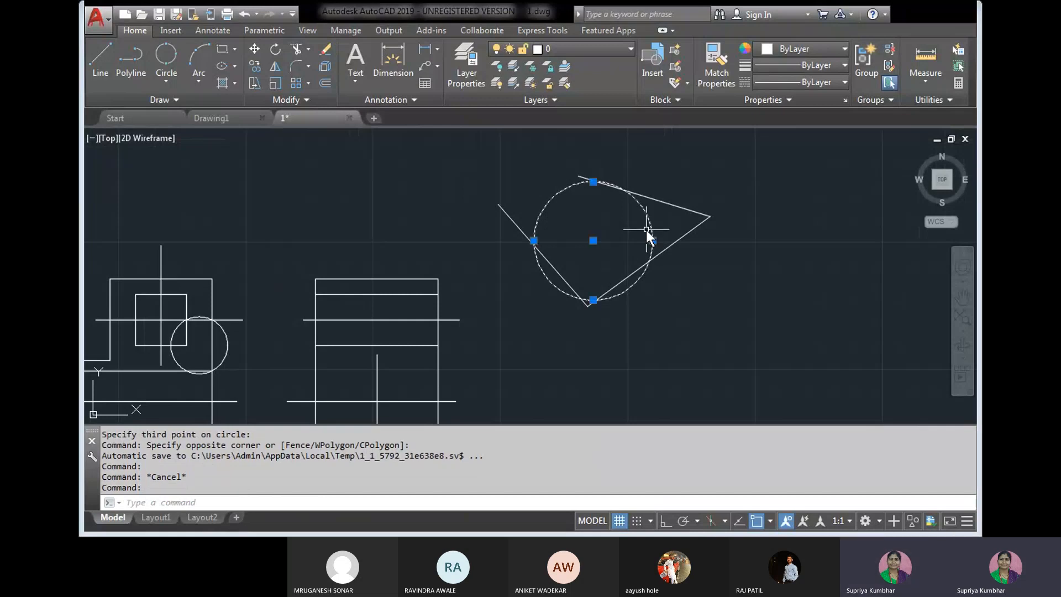
left_click(325, 50)
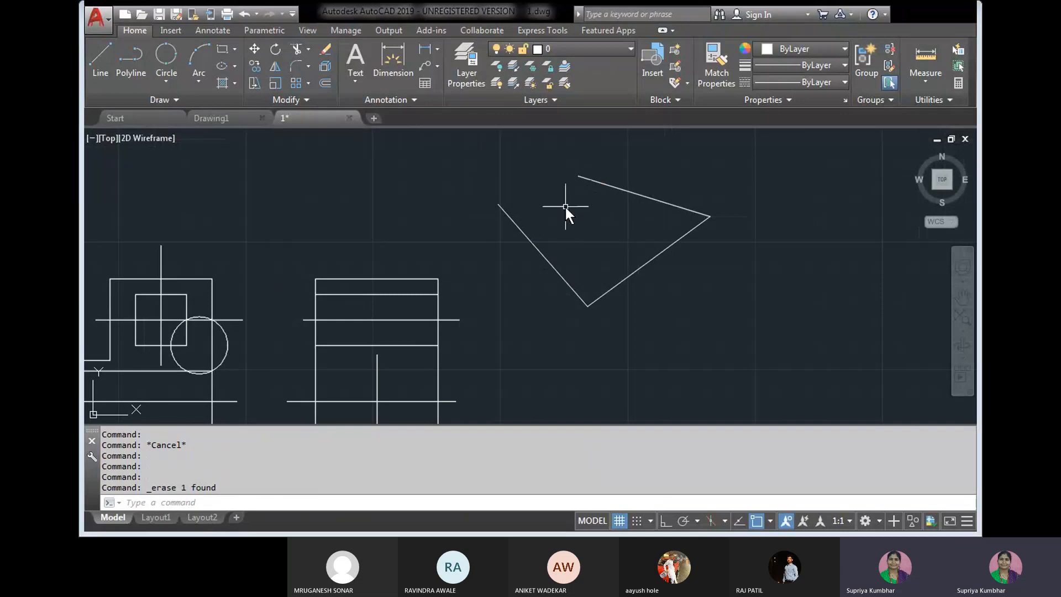
Step: Draw a Tan, Tan, Tan circle touching the upper, lower-right and left slanted lines
left_click(171, 85)
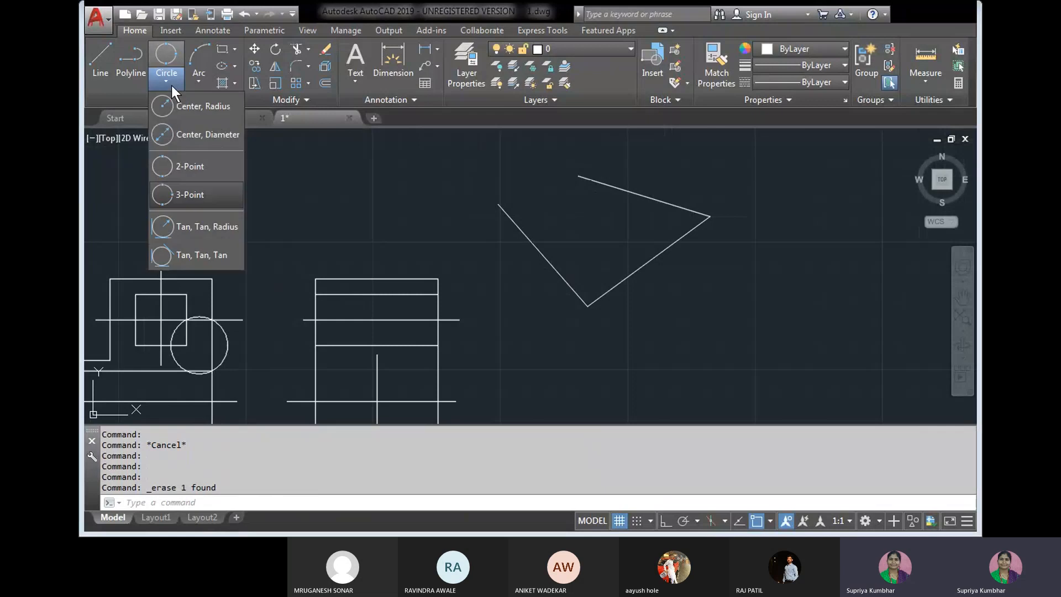
left_click(214, 253)
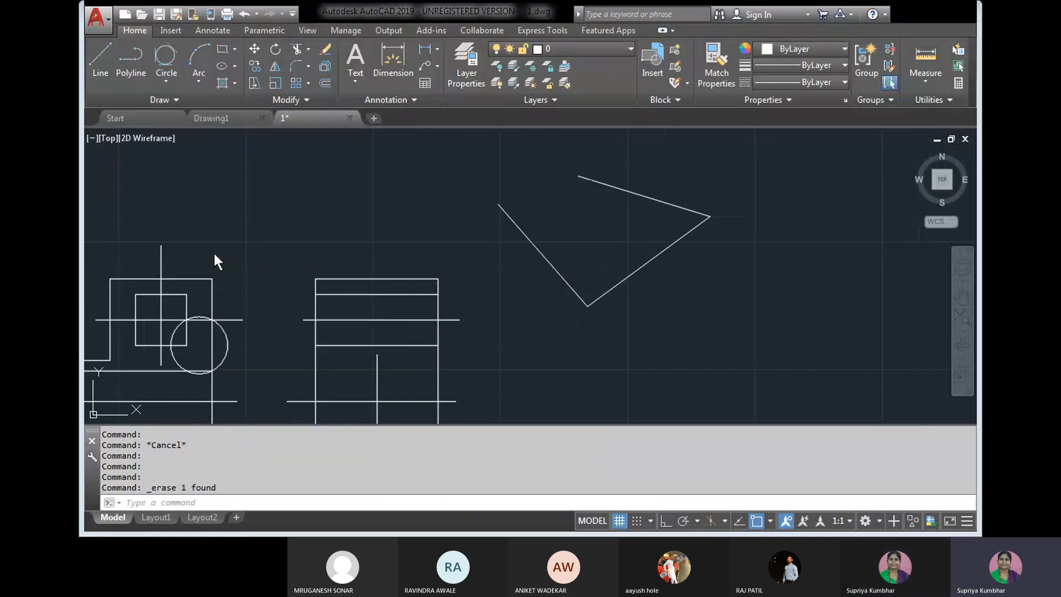
left_click(622, 190)
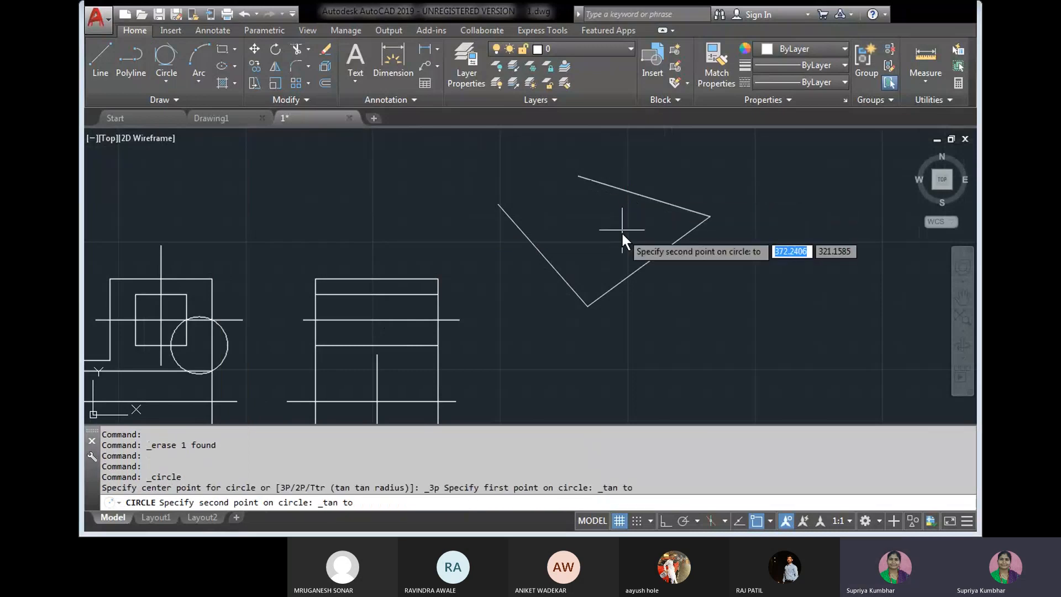
left_click(636, 264)
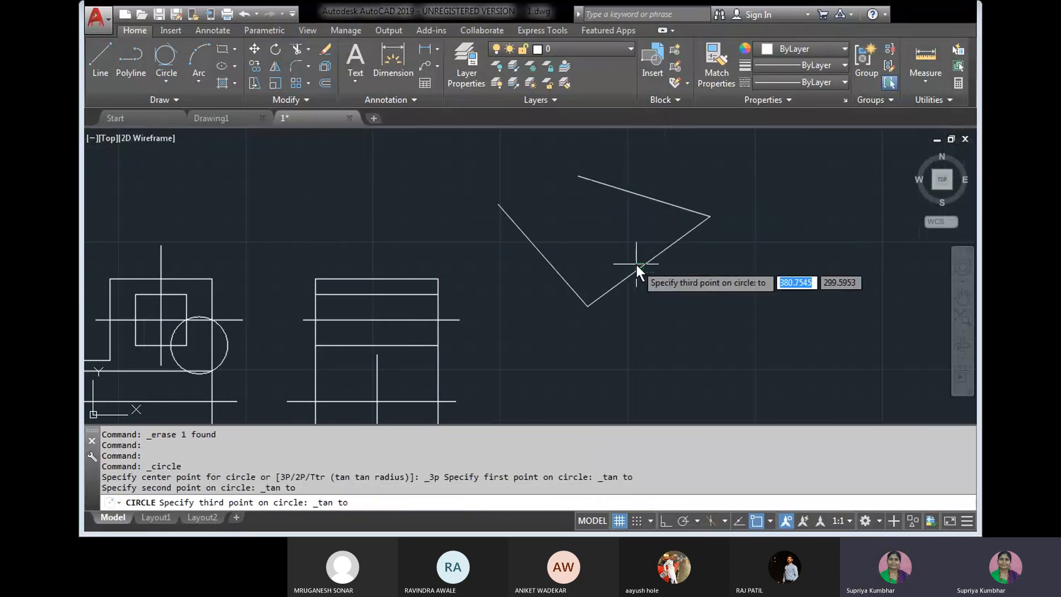
left_click(535, 247)
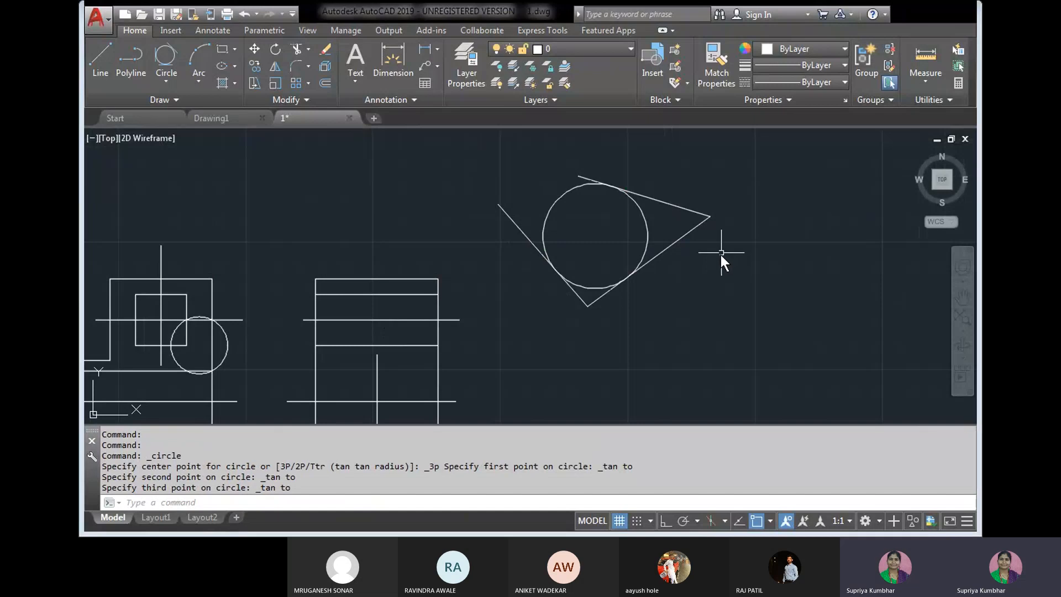
Step: Examine up close the tangency points between the circle and each of the three slanted lines
scroll(654, 279, "up", 6)
scroll(642, 277, "down", 2)
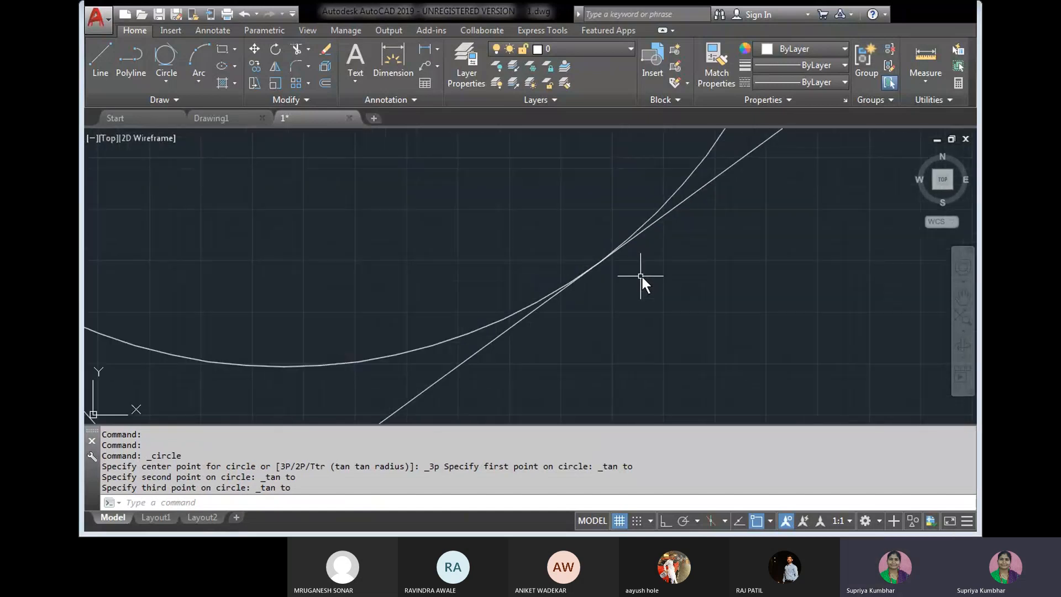
middle_click_drag(508, 229, 585, 289)
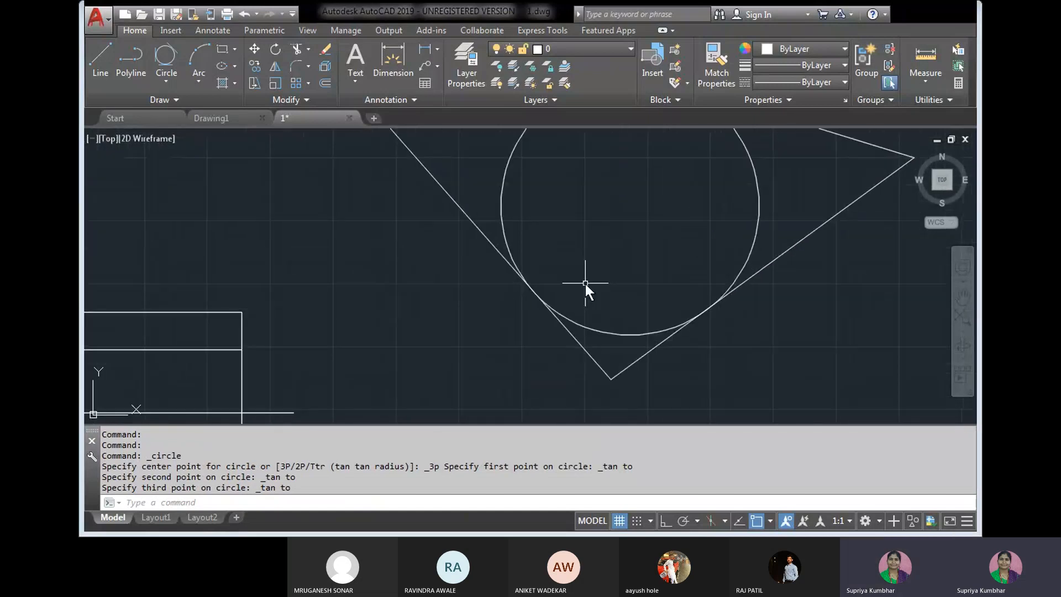
scroll(516, 297, "up", 5)
scroll(515, 298, "up", 2)
scroll(515, 300, "down", 10)
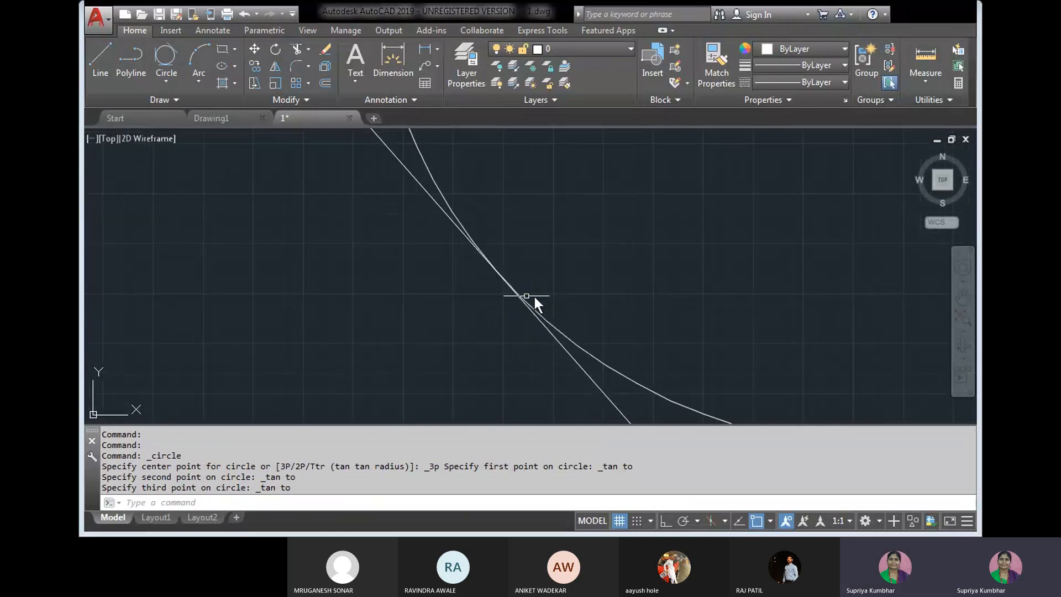
scroll(710, 209, "up", 6)
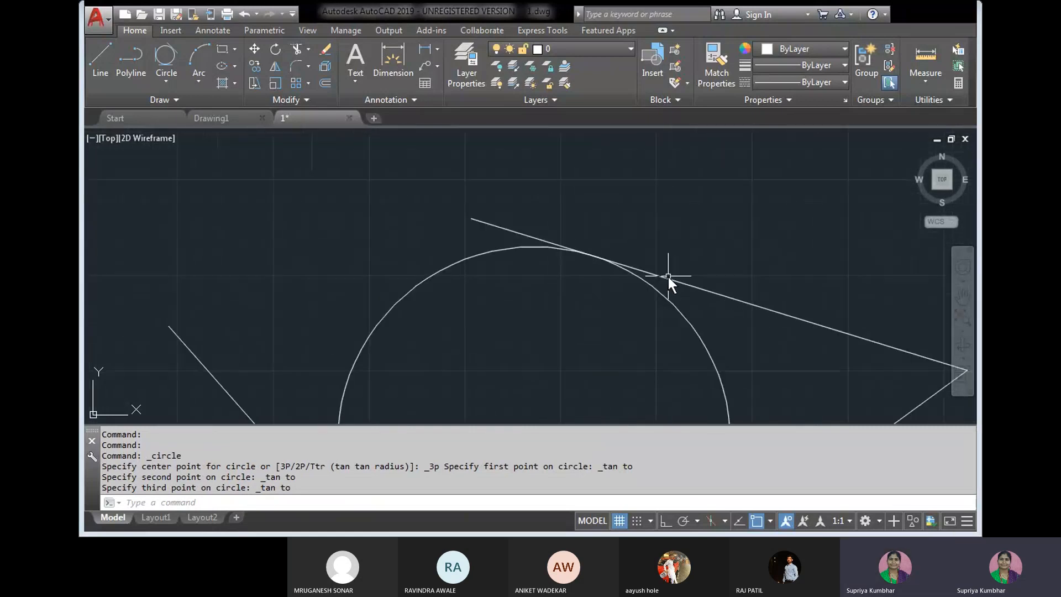
scroll(627, 277, "down", 4)
middle_click_drag(649, 342, 591, 280)
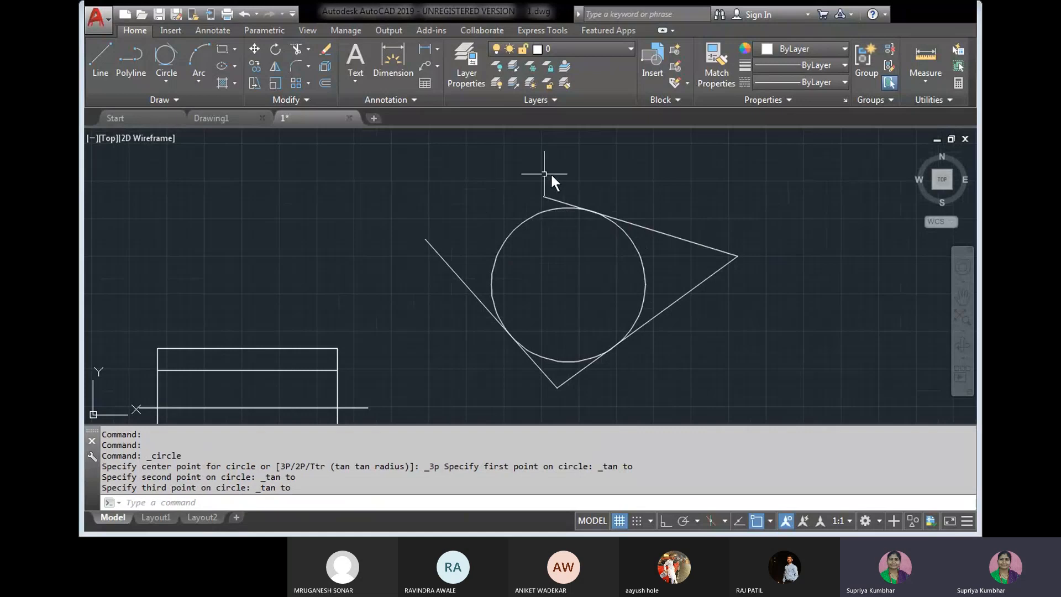
Step: Erase the tangent circle together with the three slanted lines around it
left_click(685, 357)
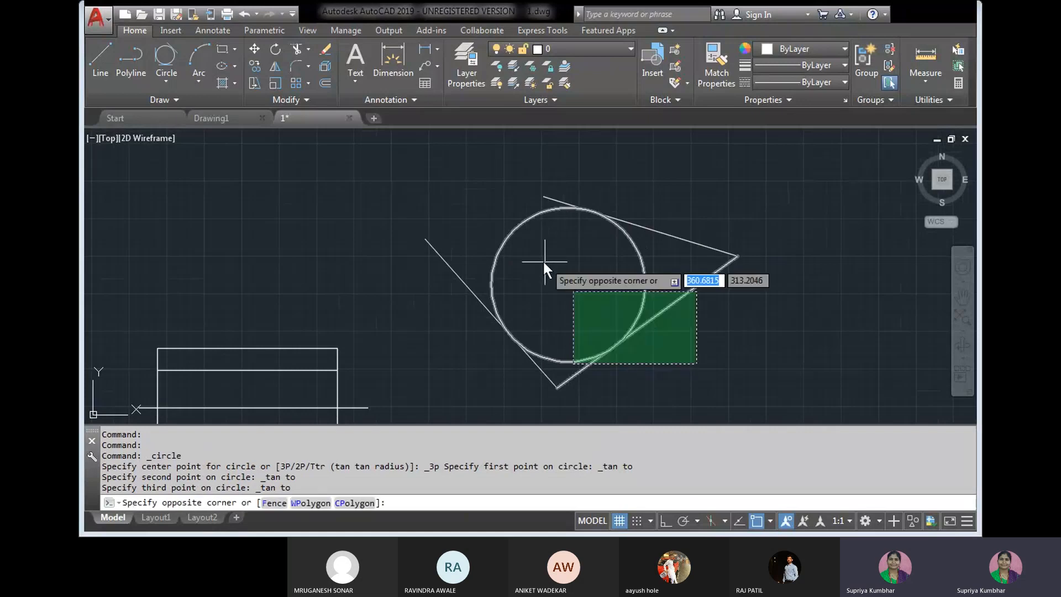
left_click(466, 205)
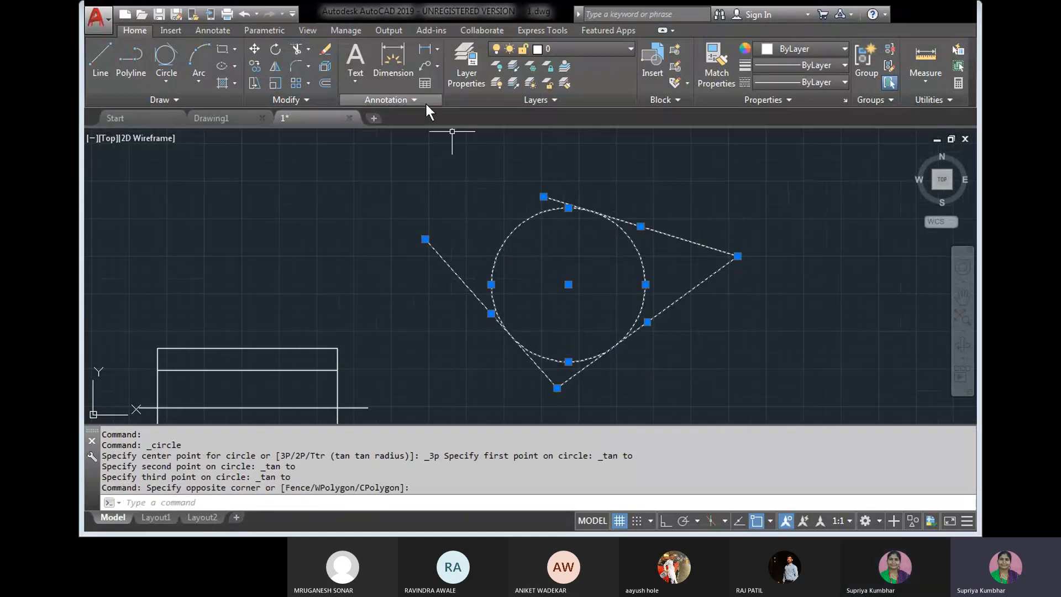
left_click(324, 51)
Step: Erase the three-point circle overlapping the small square and the block's right edge in the front view
scroll(495, 198, "down", 2)
scroll(496, 197, "down", 2)
middle_click_drag(496, 275, 492, 177)
scroll(399, 234, "up", 4)
scroll(410, 211, "up", 2)
mouse_move(410, 211)
middle_mouse_down()
mouse_move(496, 323)
mouse_move(672, 330)
middle_mouse_up()
left_click_drag(300, 240, 261, 184)
left_click(261, 185)
left_click(270, 153)
left_click(326, 55)
Step: Draw a circle of radius 15 centred on the lower centre-line intersection in the side view
scroll(363, 245, "down", 4)
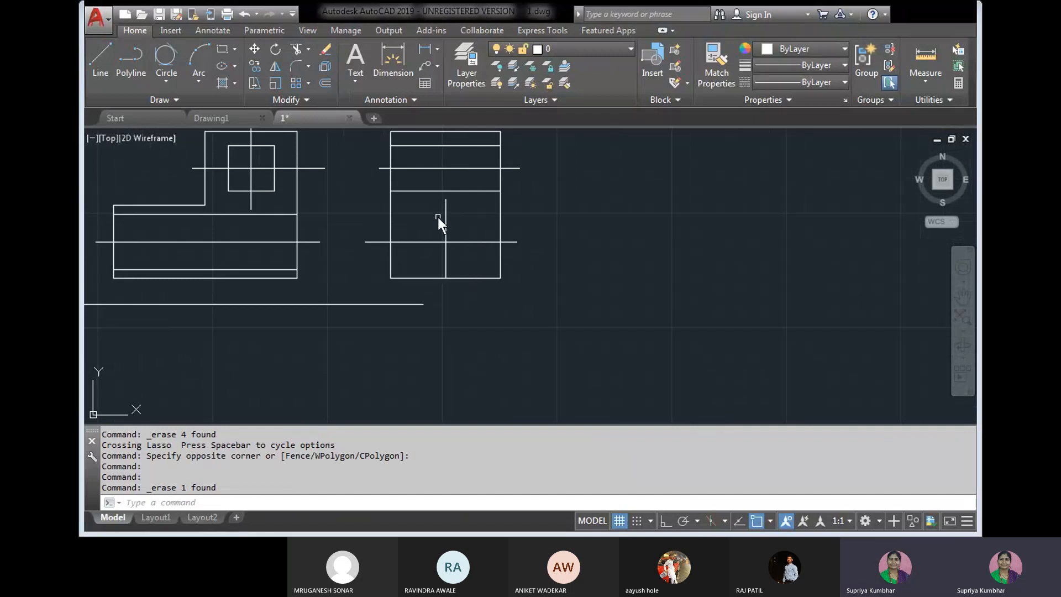
left_click(167, 82)
left_click(181, 103)
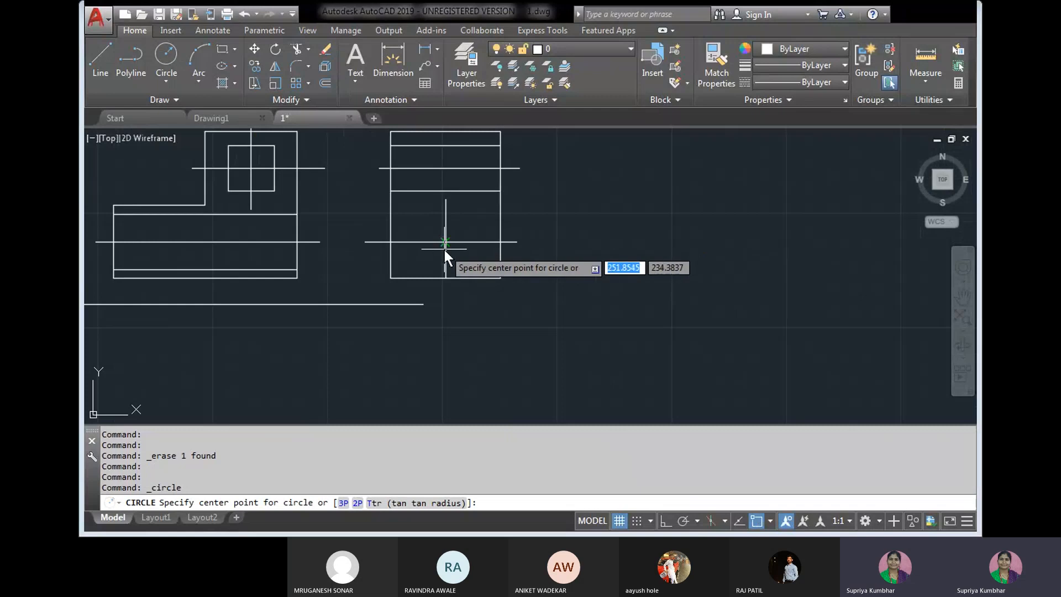
scroll(445, 250, "up", 2)
scroll(448, 243, "up", 2)
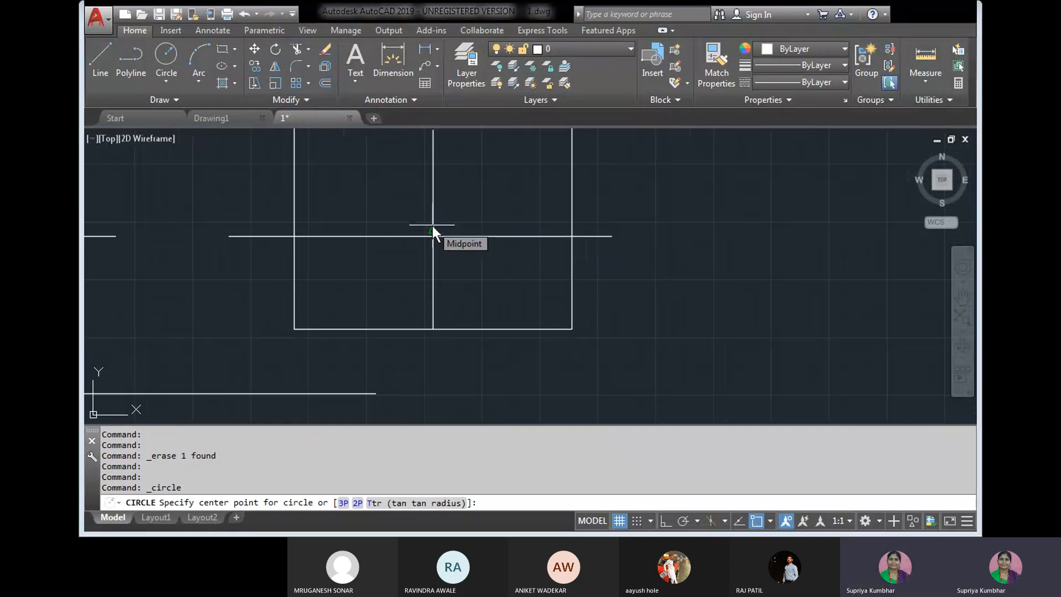
scroll(432, 226, "up", 3)
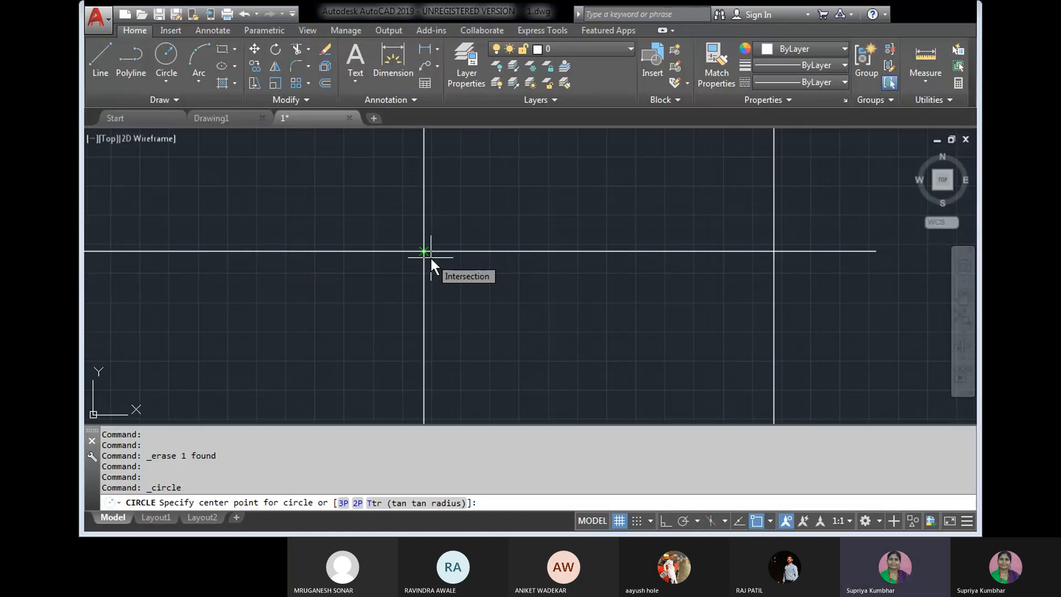
scroll(413, 246, "up", 3)
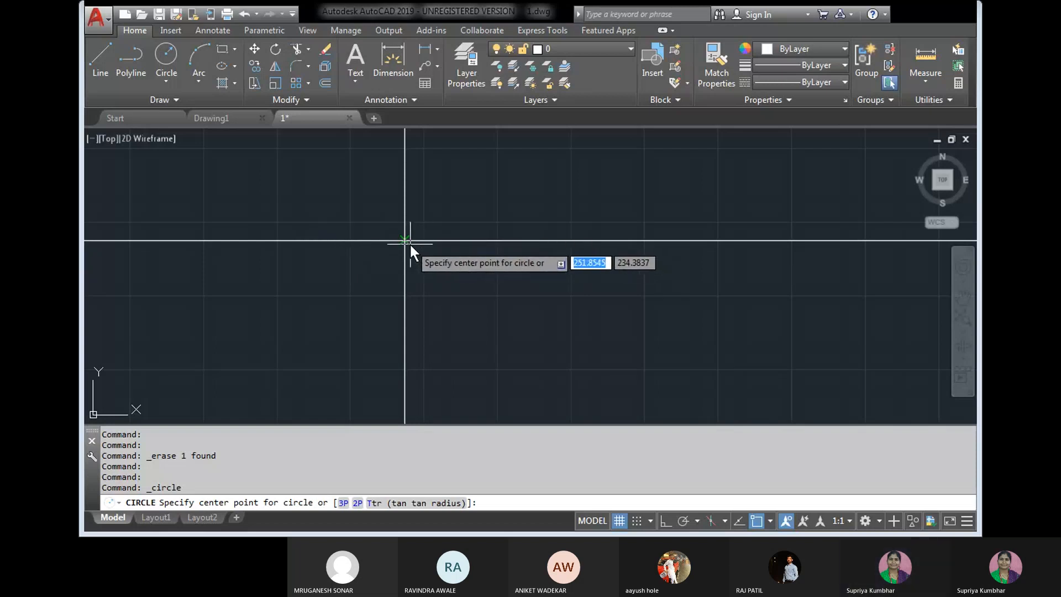
left_click(409, 243)
scroll(599, 312, "down", 6)
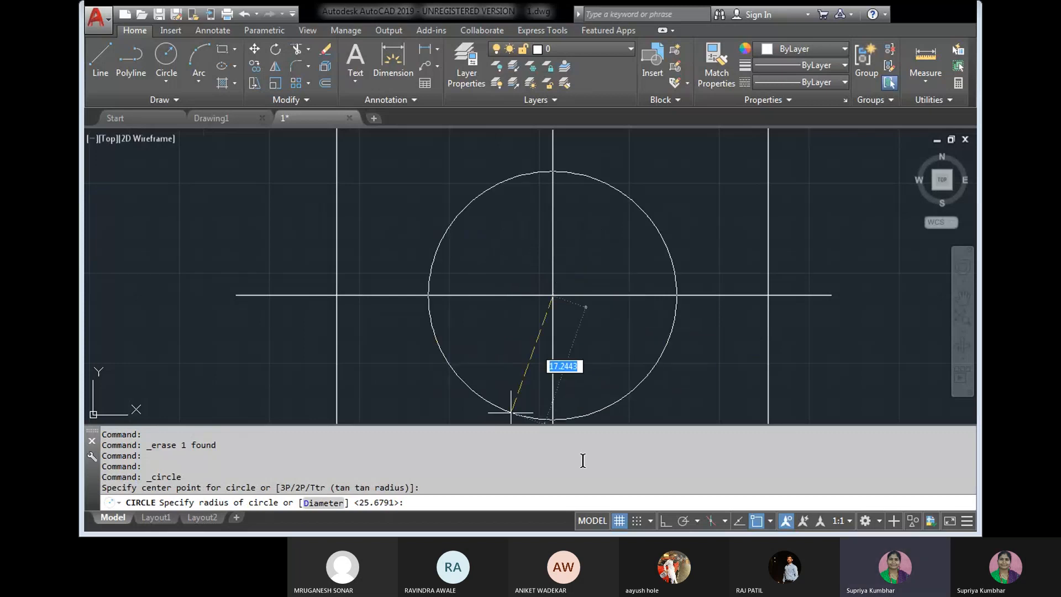
scroll(675, 345, "down", 1)
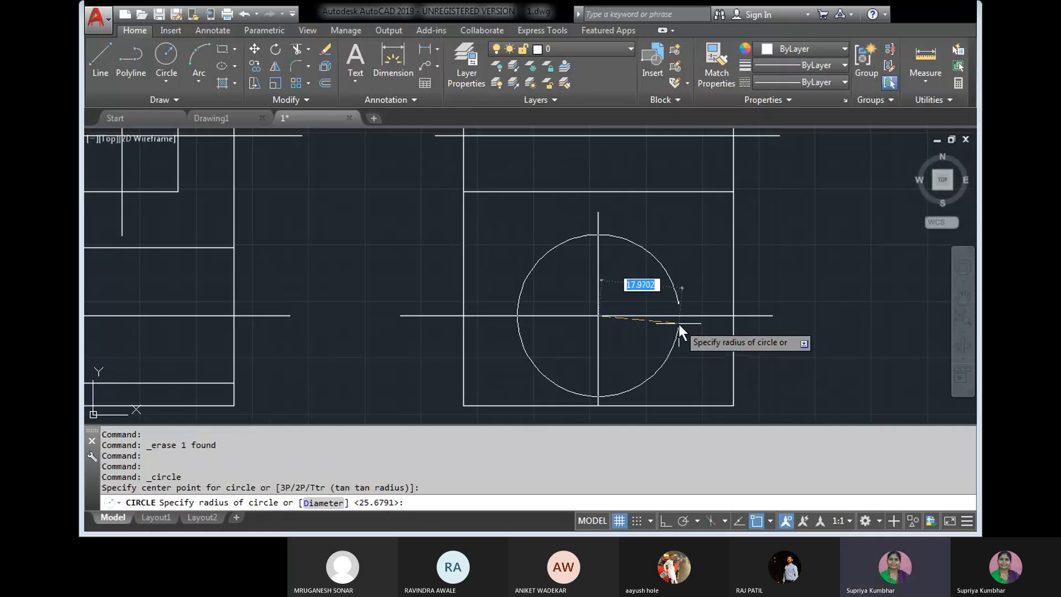
type("15")
key("Return")
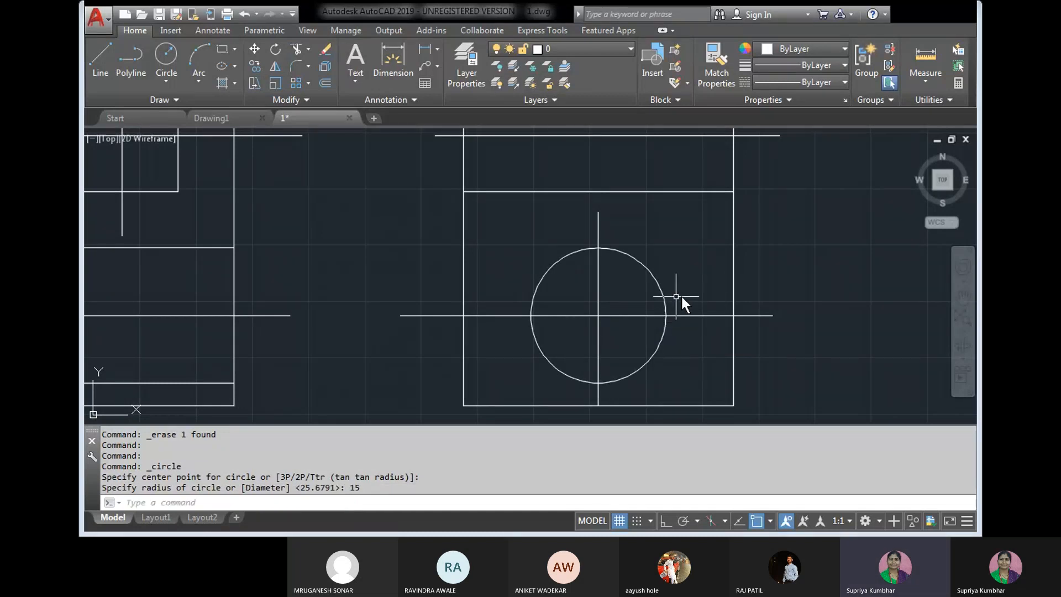
Step: Draw a horizontal projection line with Ortho on, from the circle's top point to the front view's right edge
middle_click_drag(816, 303, 733, 299)
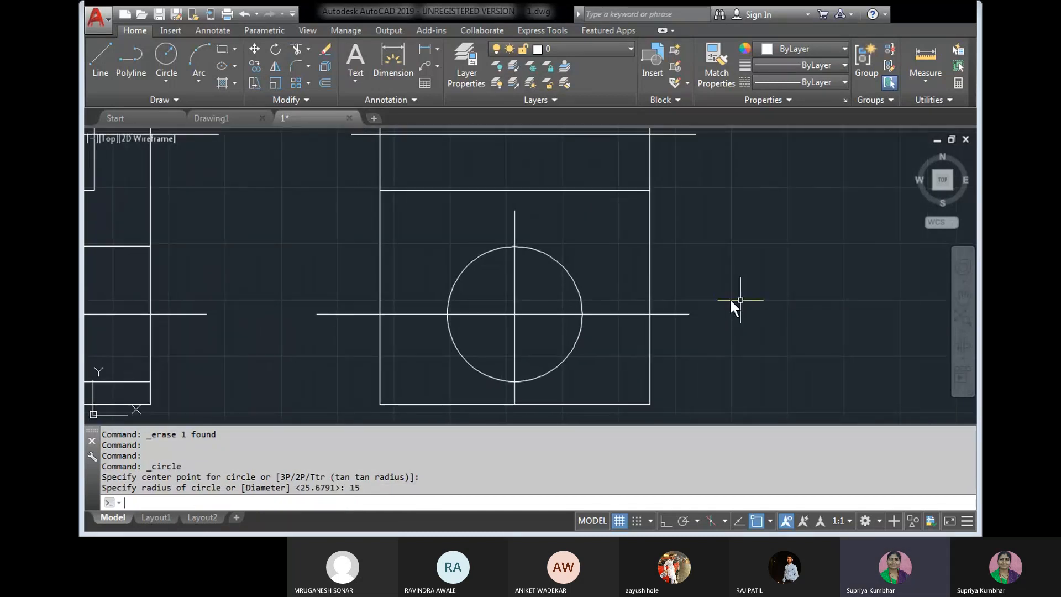
scroll(630, 315, "down", 4)
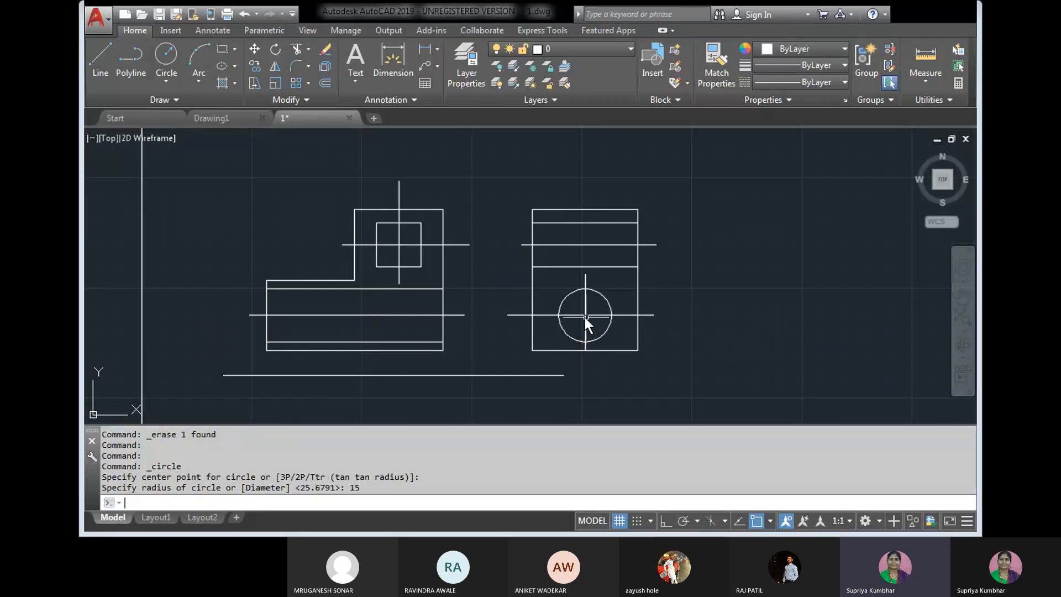
left_click(101, 57)
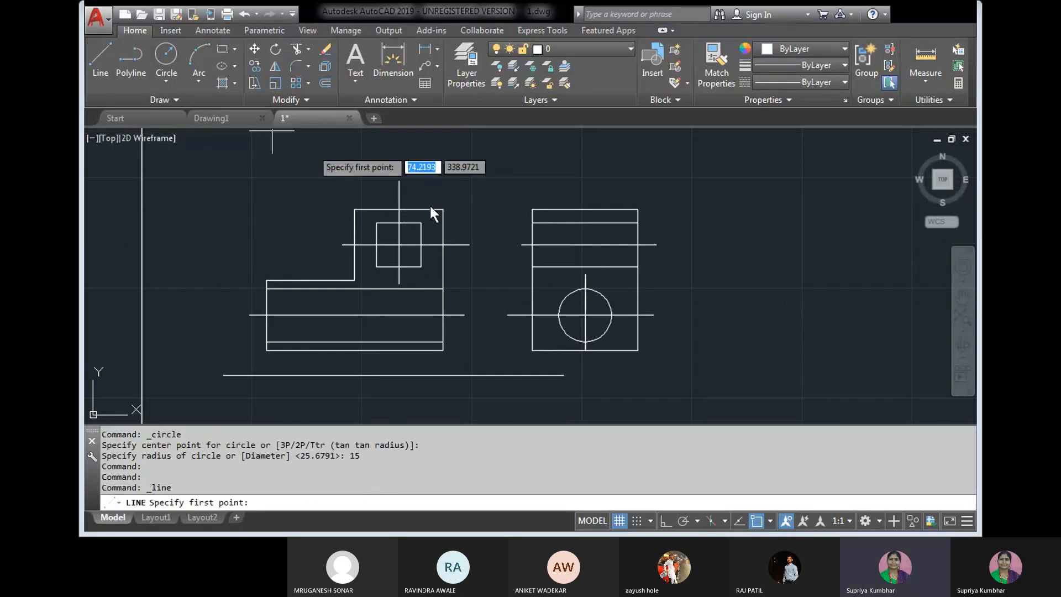
left_click(589, 296)
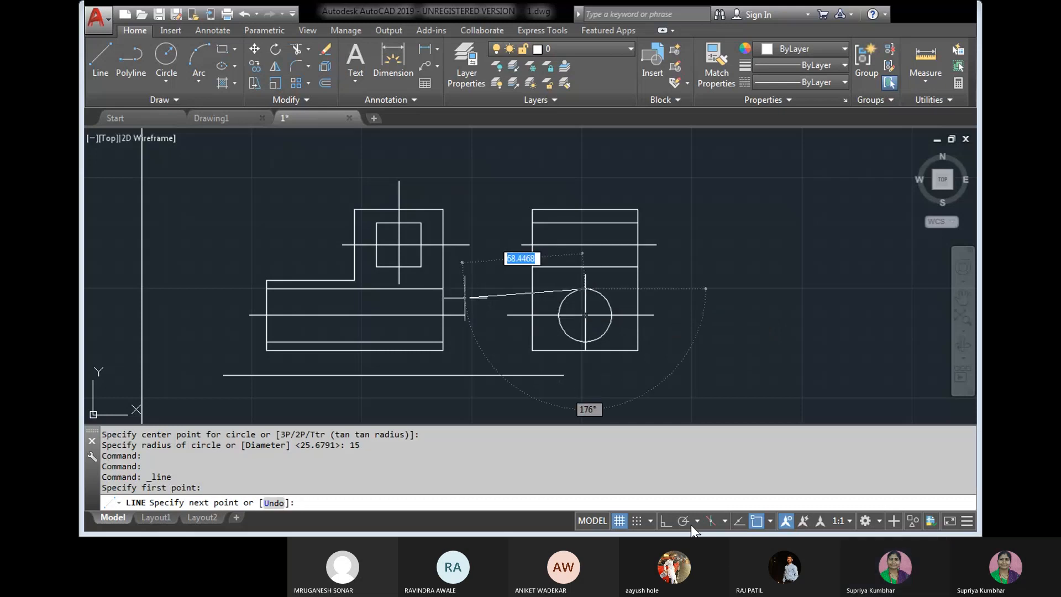
left_click(665, 521)
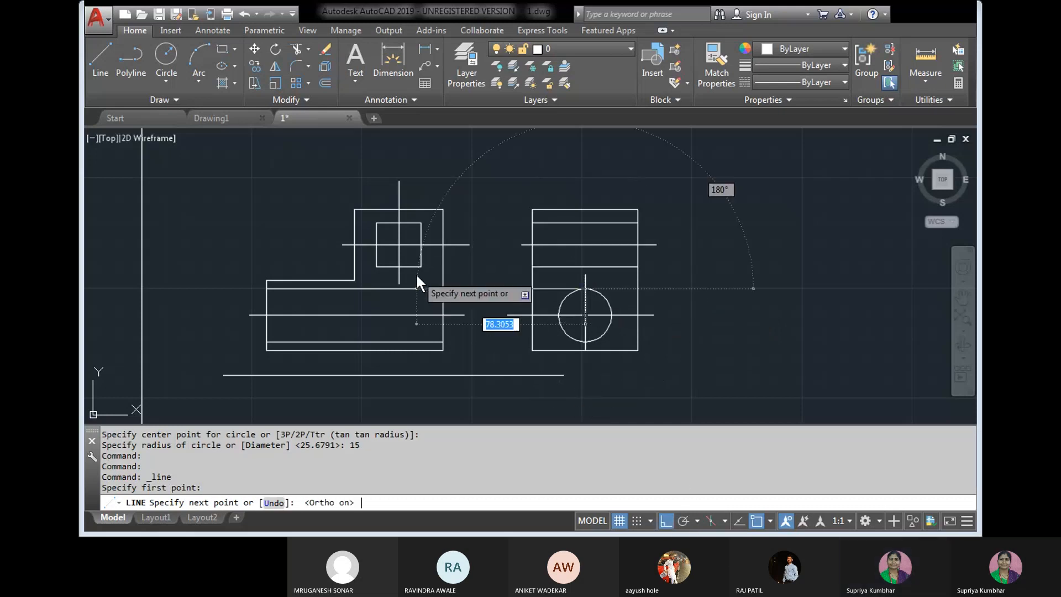
scroll(466, 306, "up", 2)
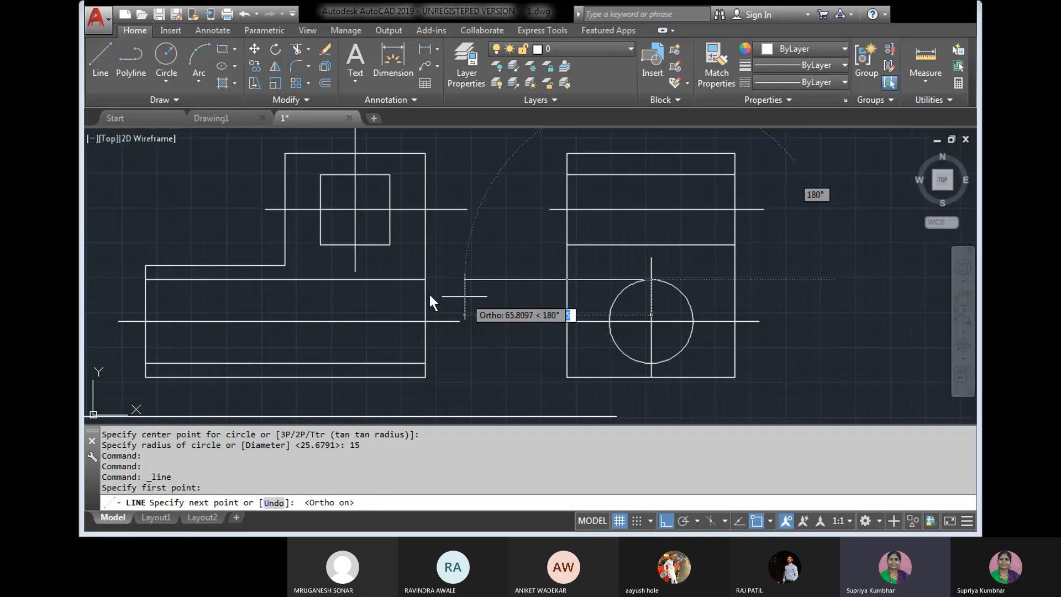
left_click(425, 285)
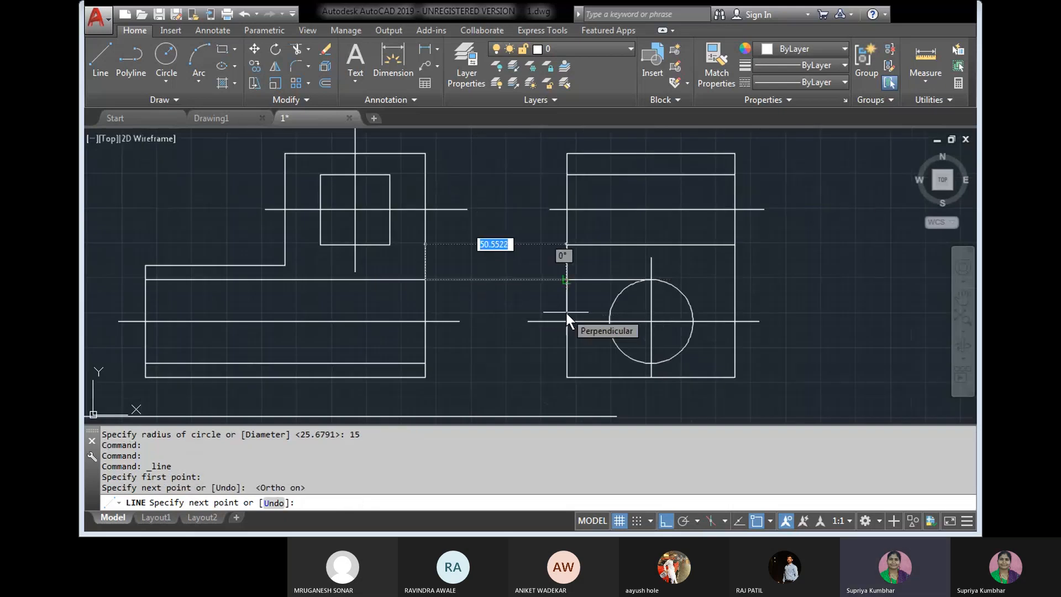
key("Escape")
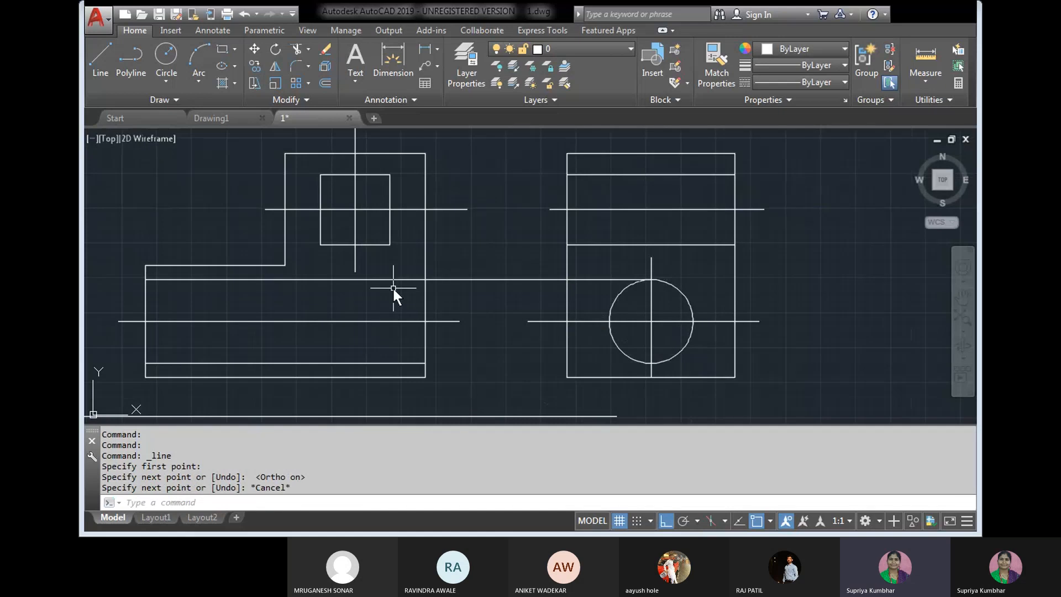
Step: Erase the horizontal projection line running between the side-view circle and the front view
left_click(483, 290)
left_click(462, 253)
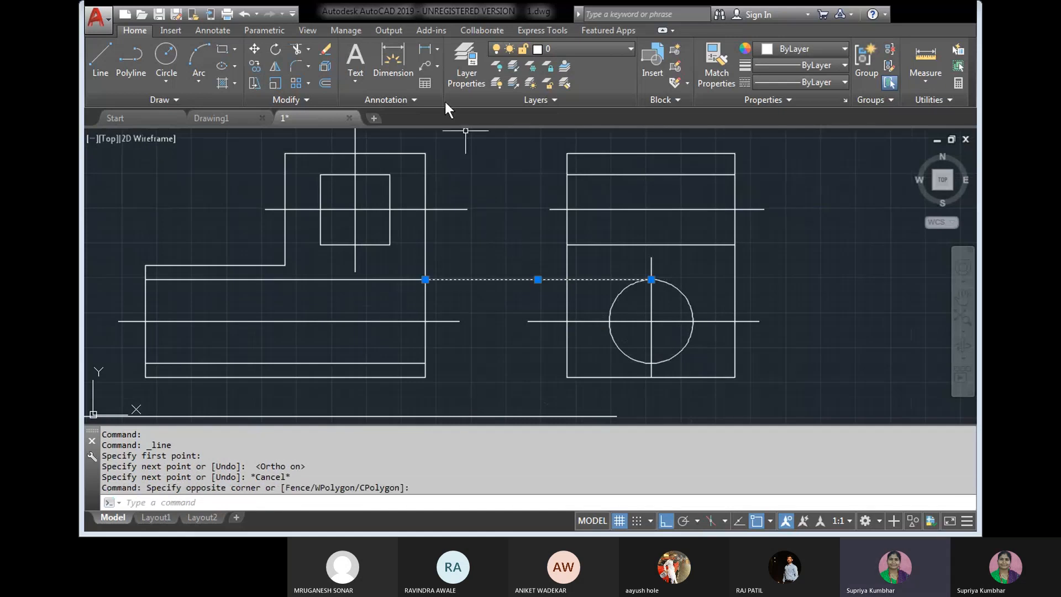
left_click(326, 50)
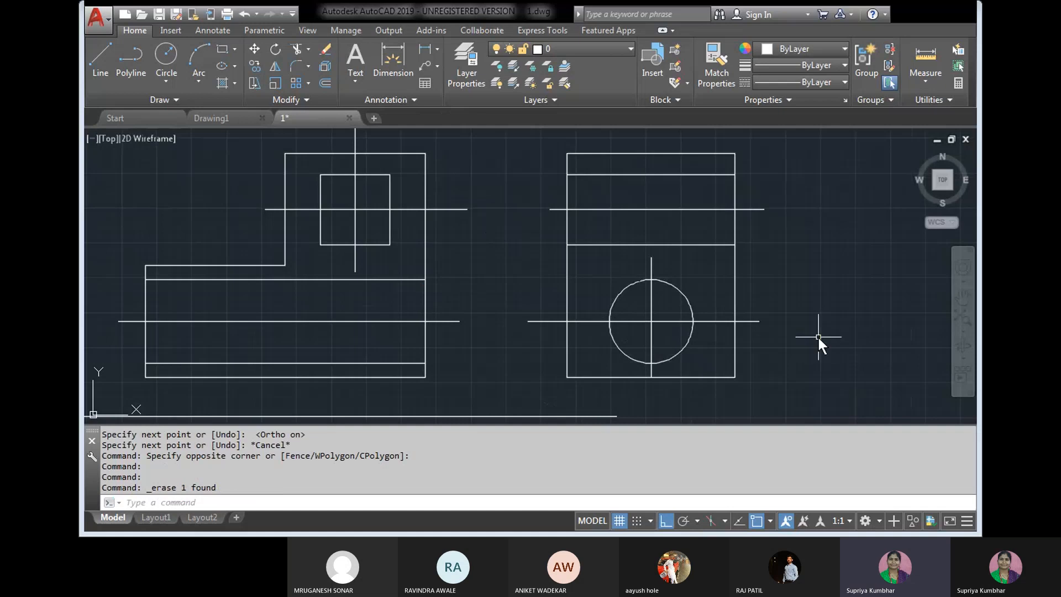
Step: Select the horizontal and vertical centre lines of both the front and side views
middle_click_drag(818, 338, 781, 329)
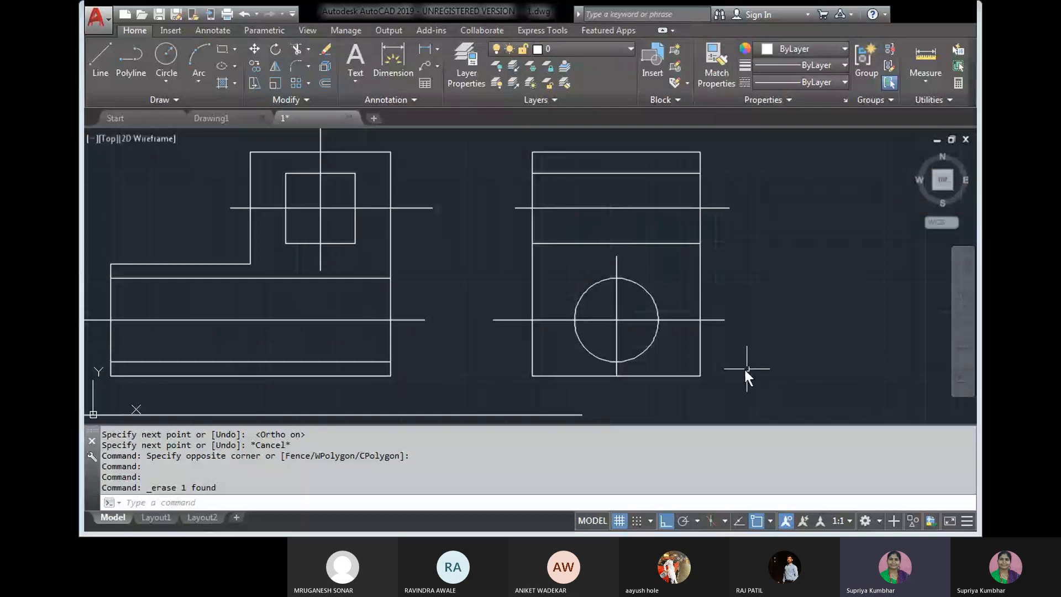
mouse_move(744, 367)
left_mouse_down()
mouse_move(642, 214)
mouse_move(419, 217)
mouse_move(559, 215)
left_mouse_up()
left_click(414, 232)
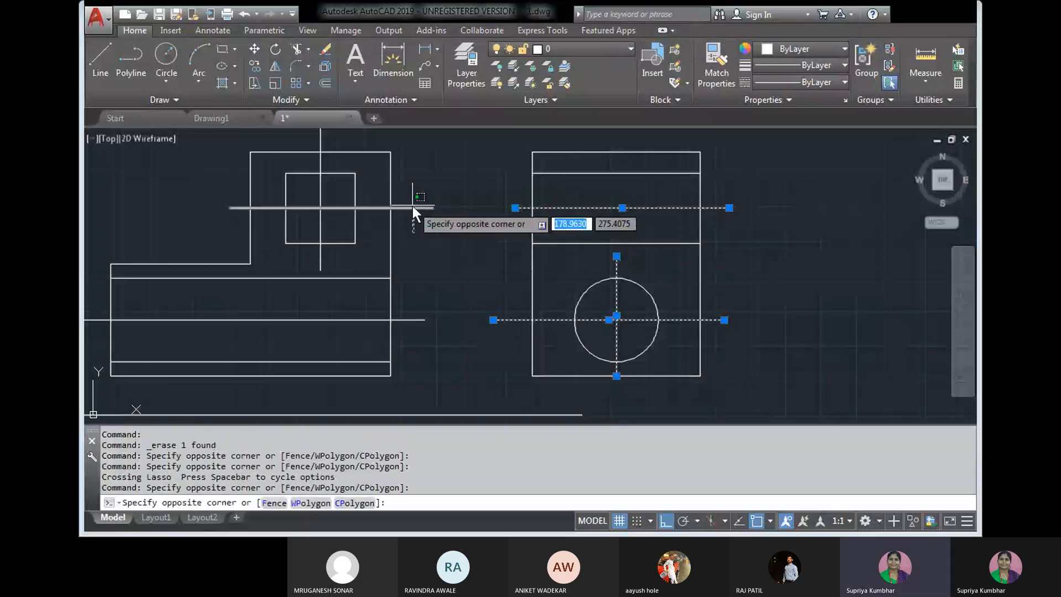
left_click(412, 206)
left_click(437, 348)
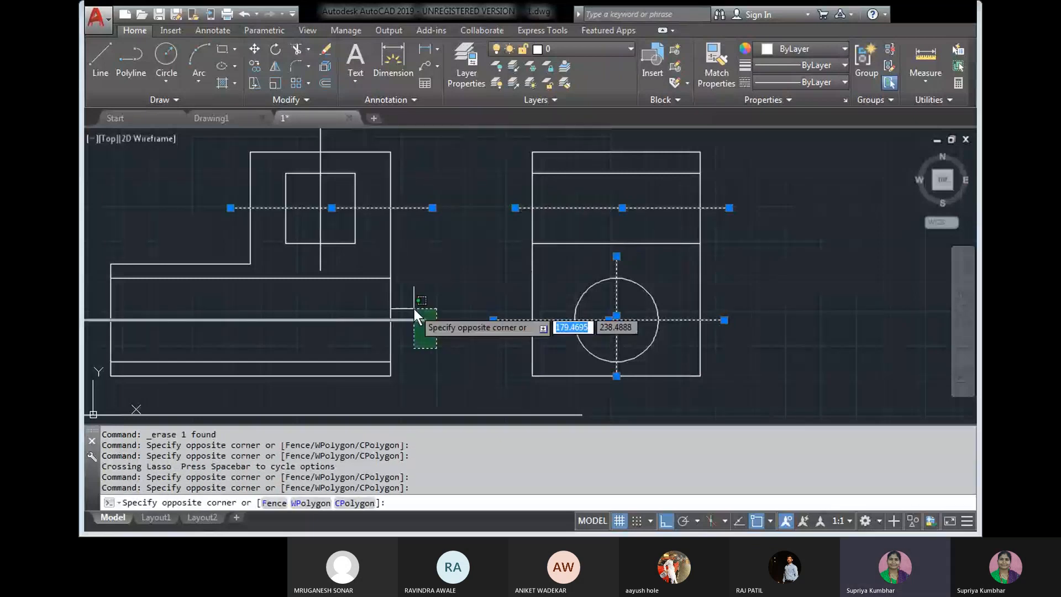
left_click(413, 309)
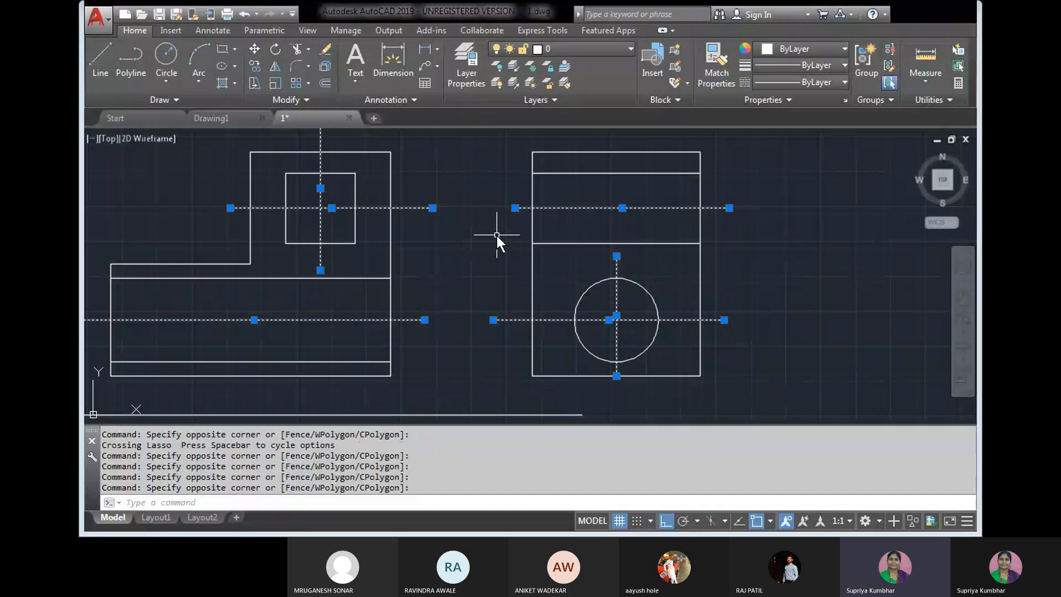
scroll(463, 224, "down", 2)
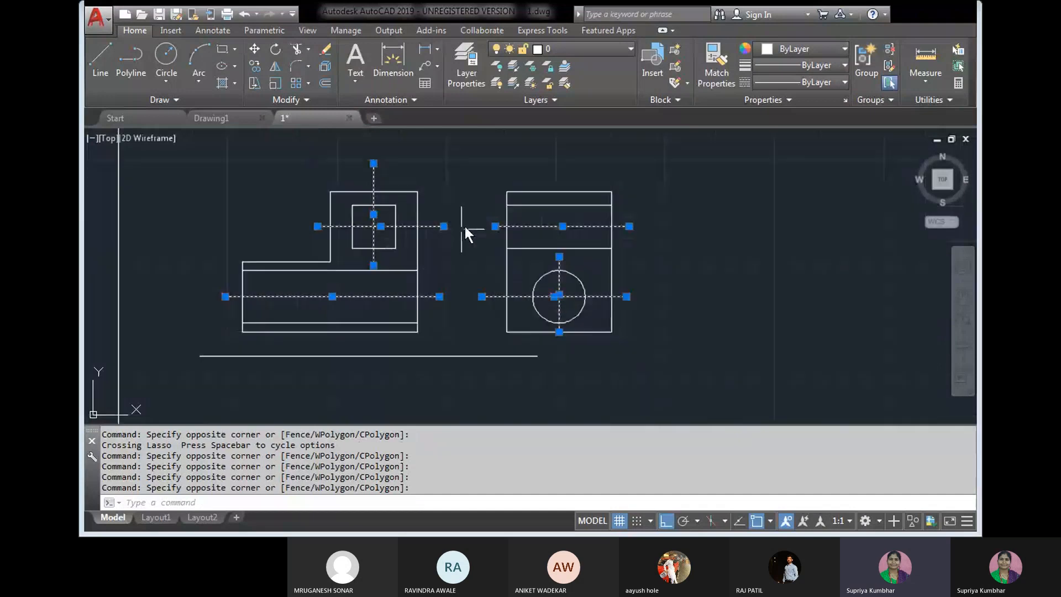
scroll(583, 228, "up", 6)
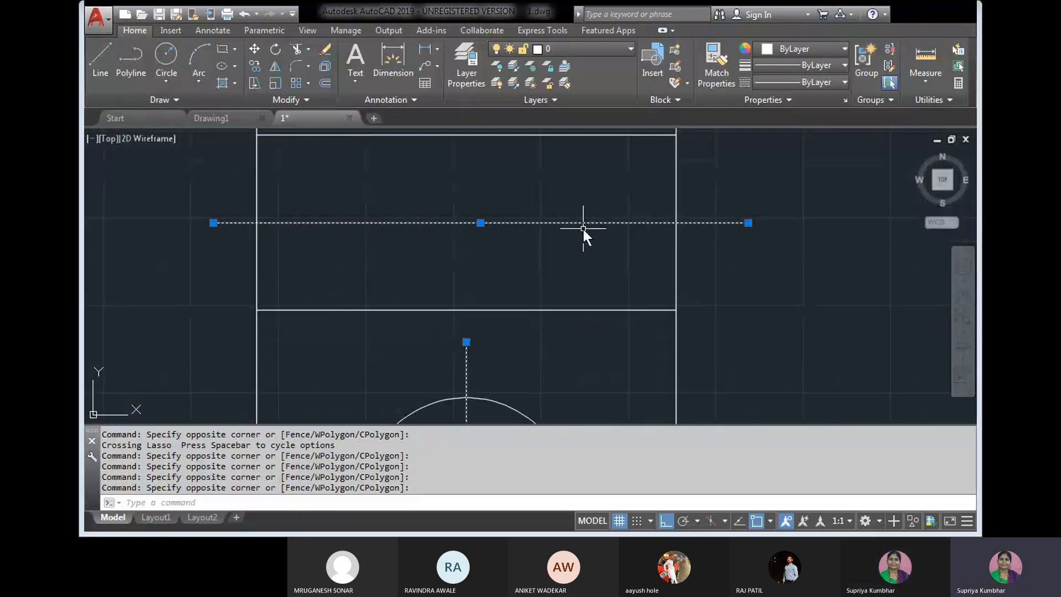
scroll(874, 271, "down", 2)
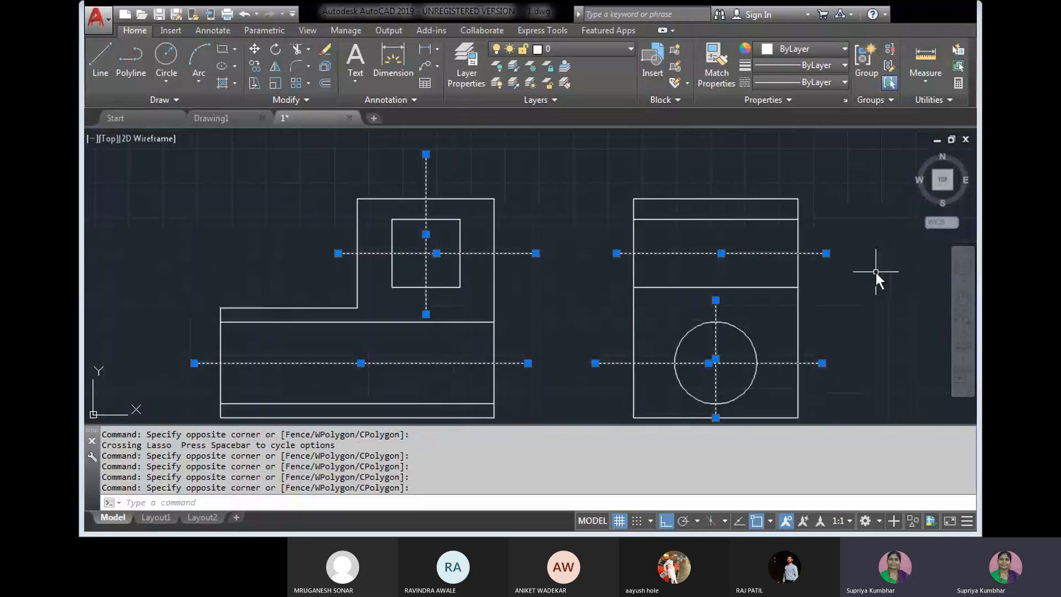
key("Escape")
Step: Try a 0.50 mm lineweight on the side view's outer rectangle, and undo that property change
middle_click_drag(854, 284, 818, 253)
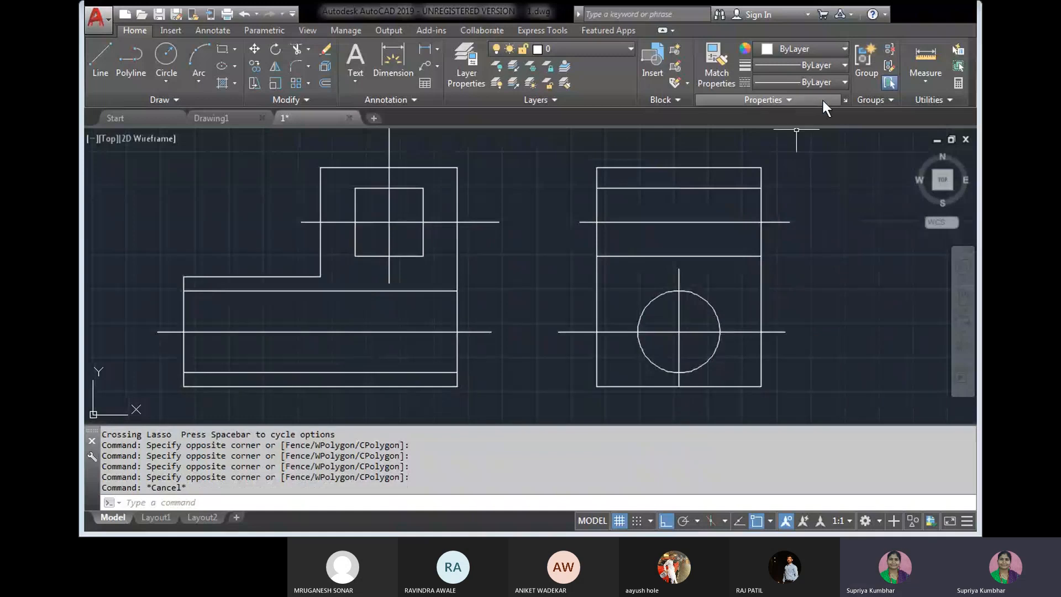
left_click(844, 66)
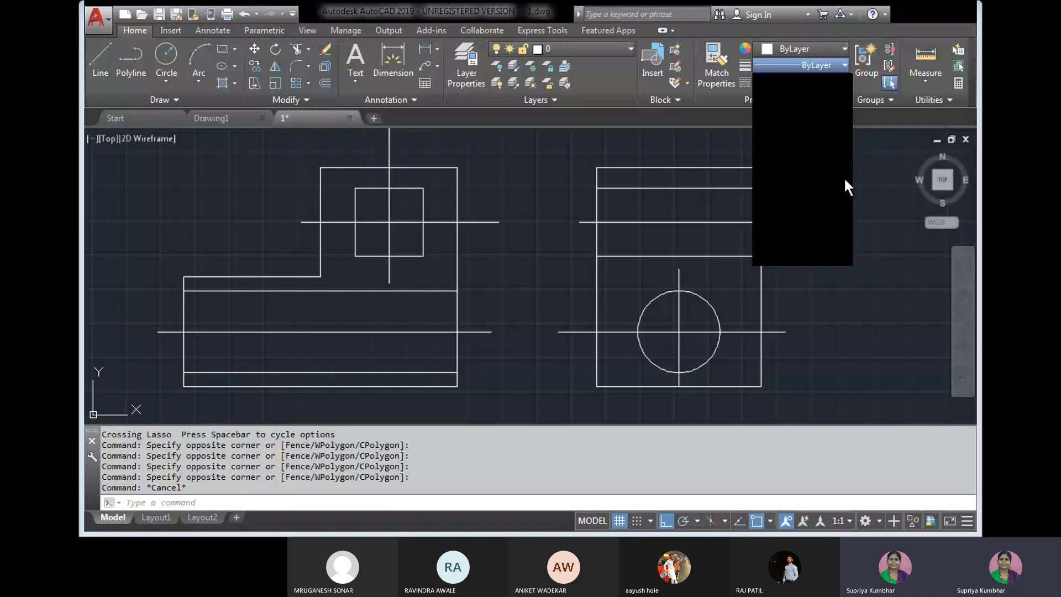
left_click(791, 115)
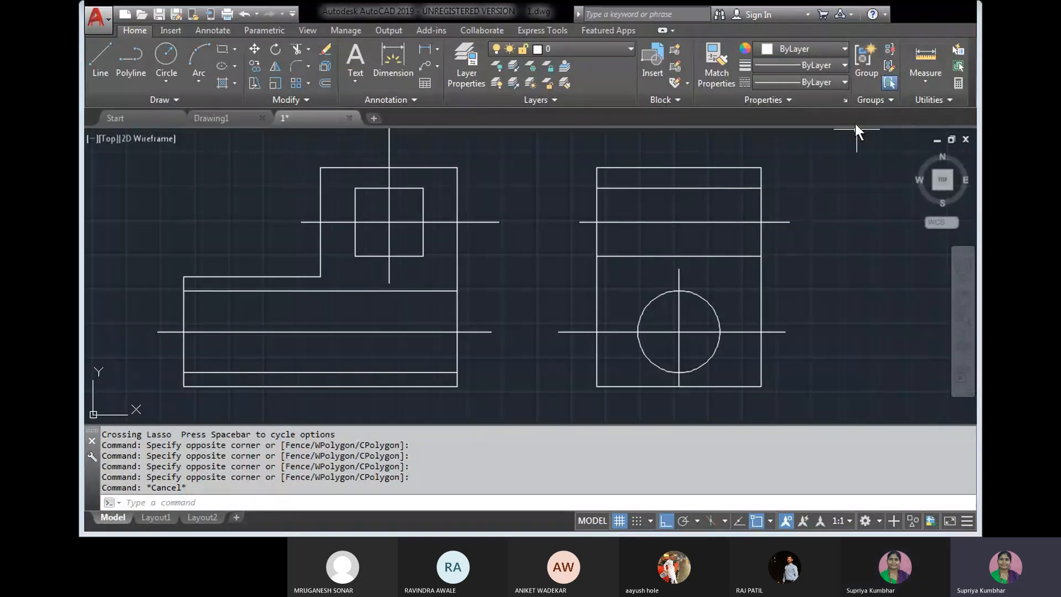
left_click(653, 167)
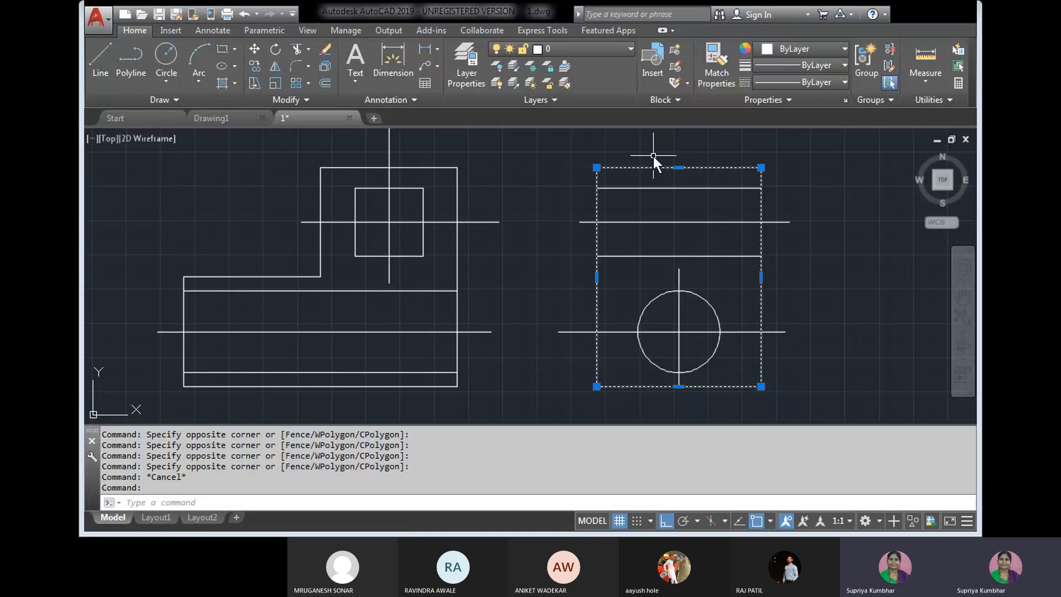
left_click(844, 65)
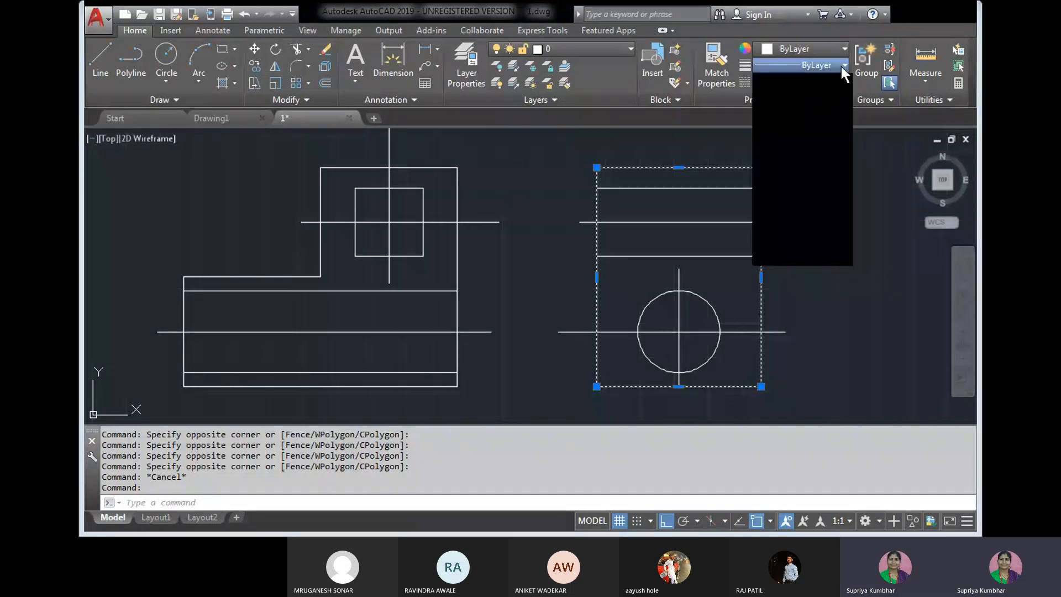
left_click(841, 178)
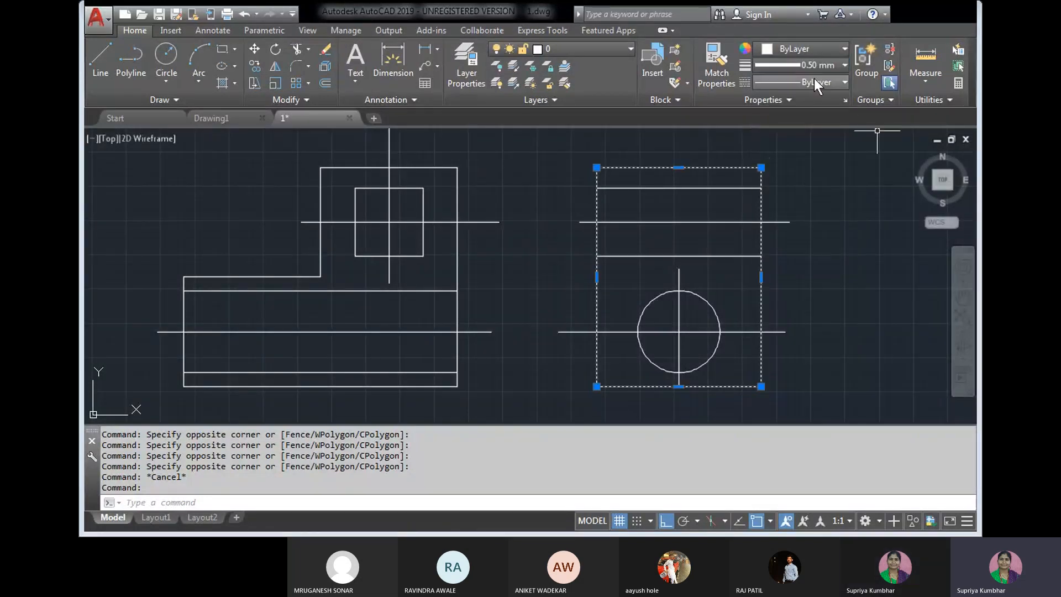
left_click(840, 77)
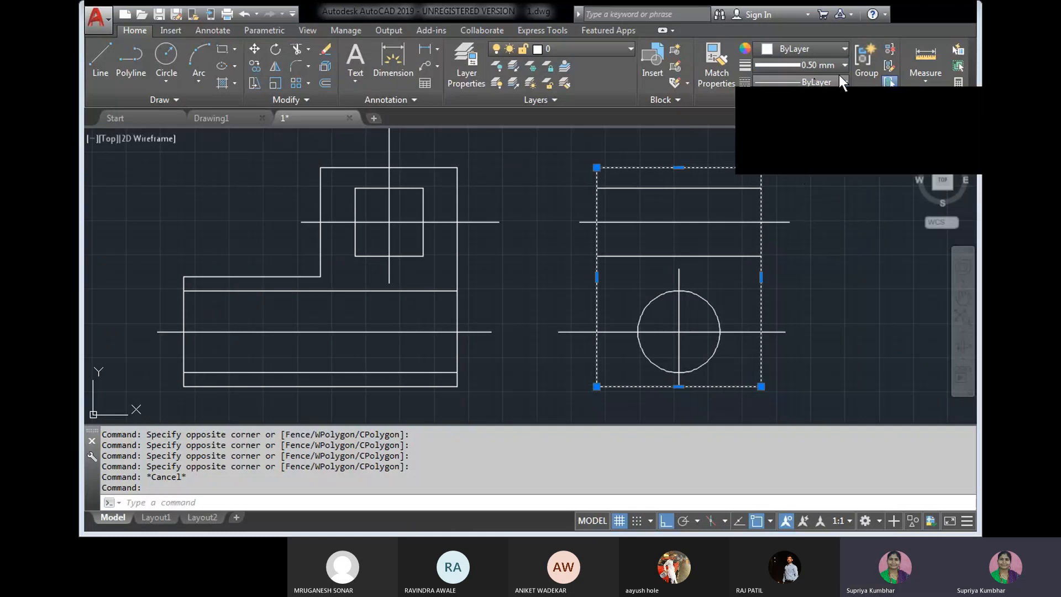
left_click(839, 76)
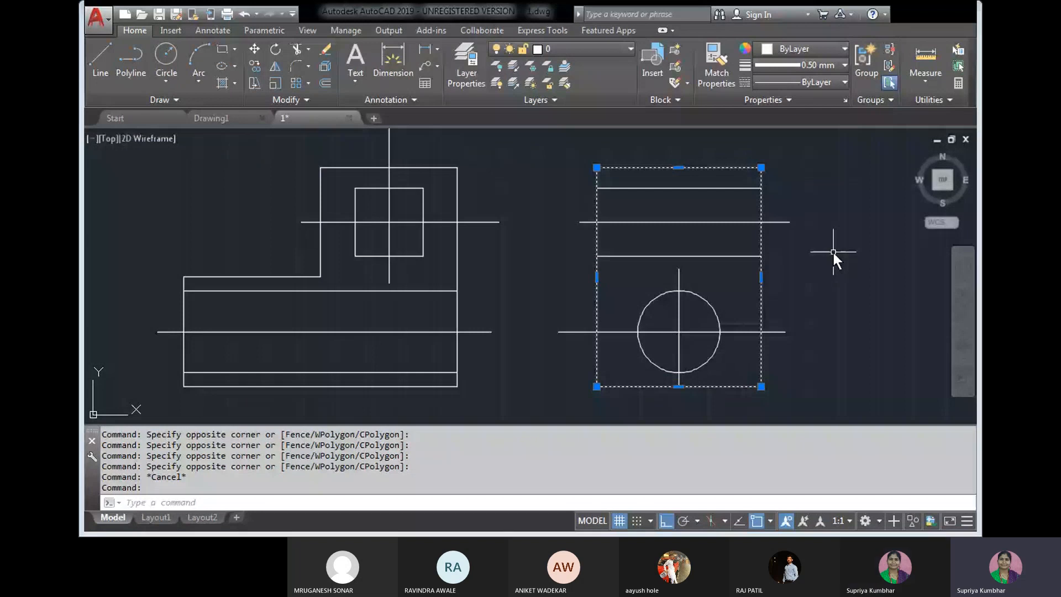
key("Escape")
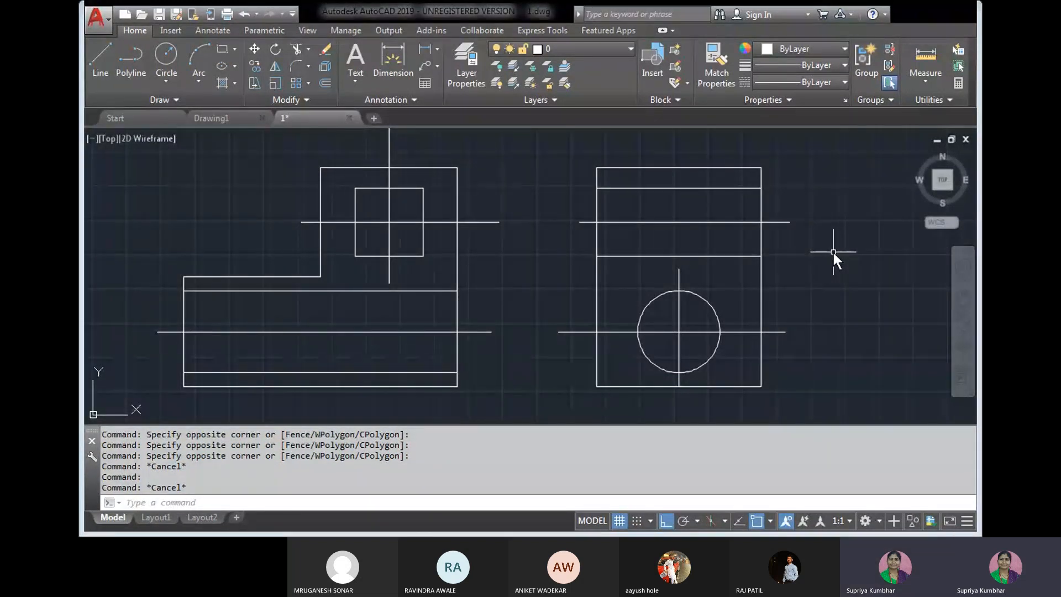
key("ctrl+z")
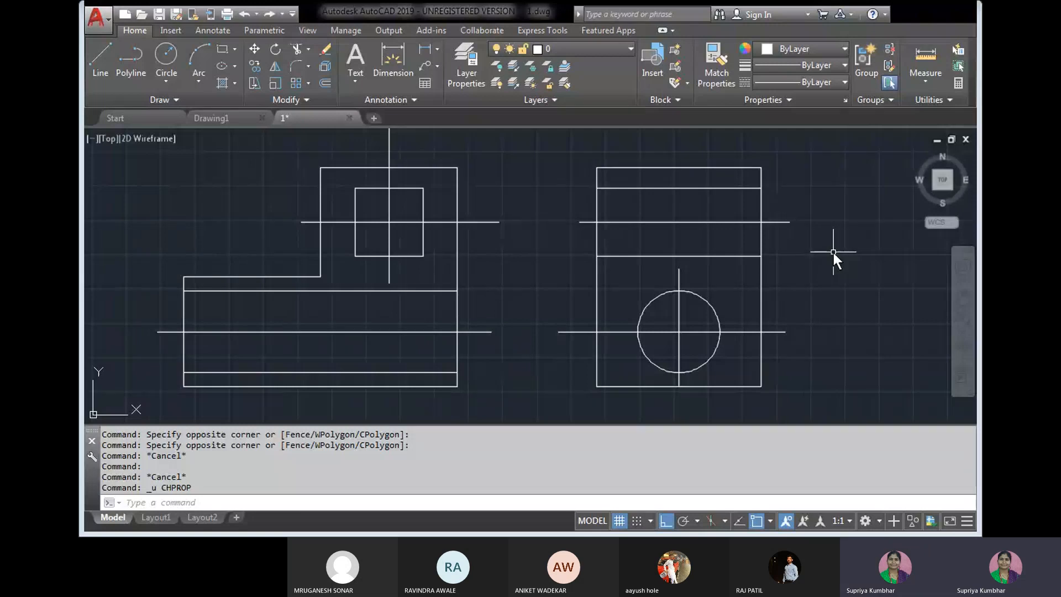
Step: Set the lineweight of the side view's outer rectangle to 0.50 mm and clear the selection
left_click(745, 169)
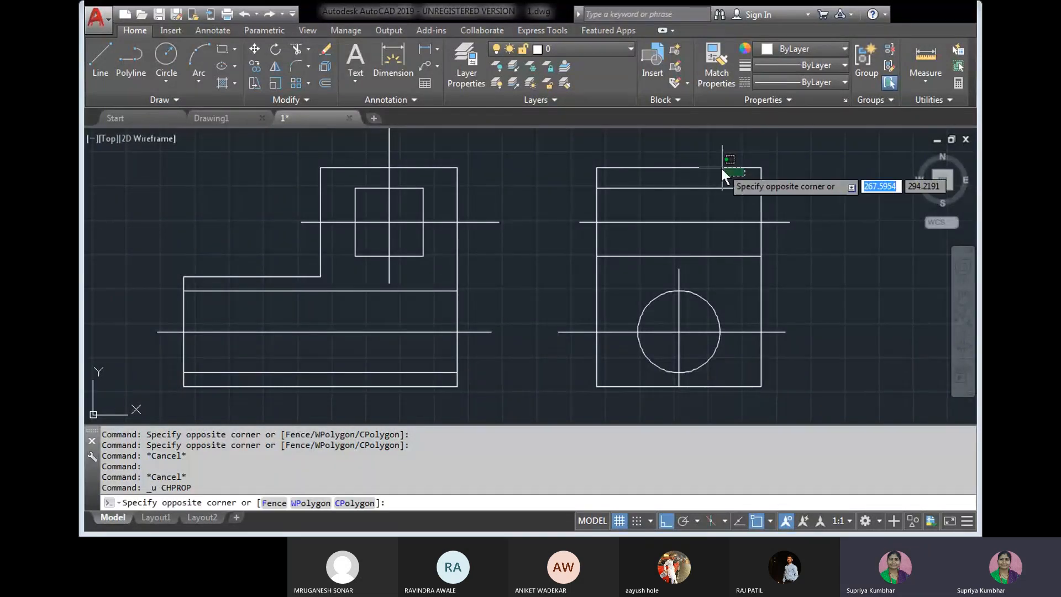
left_click(721, 160)
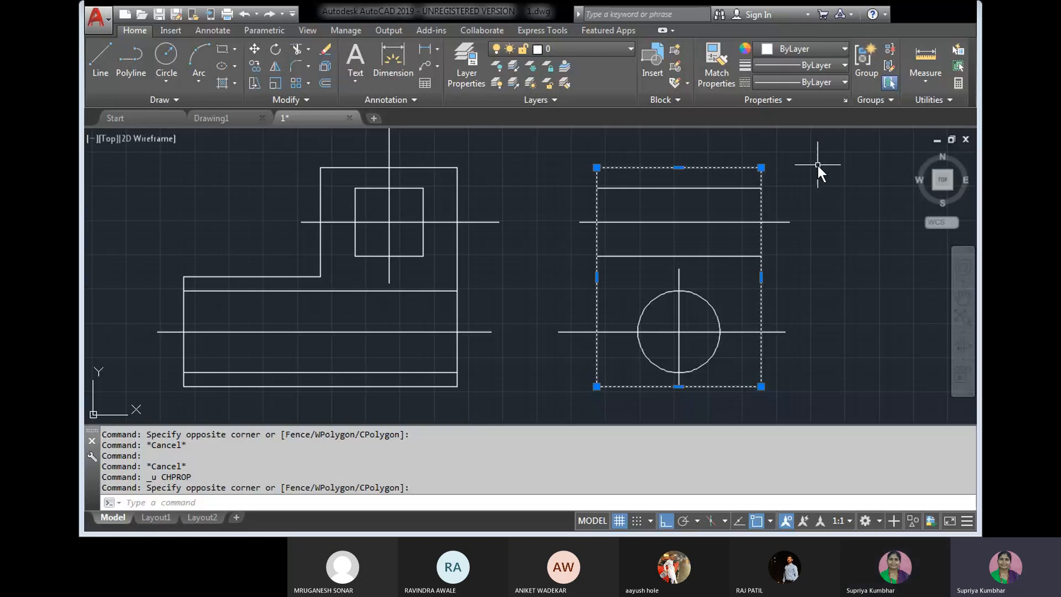
left_click(845, 65)
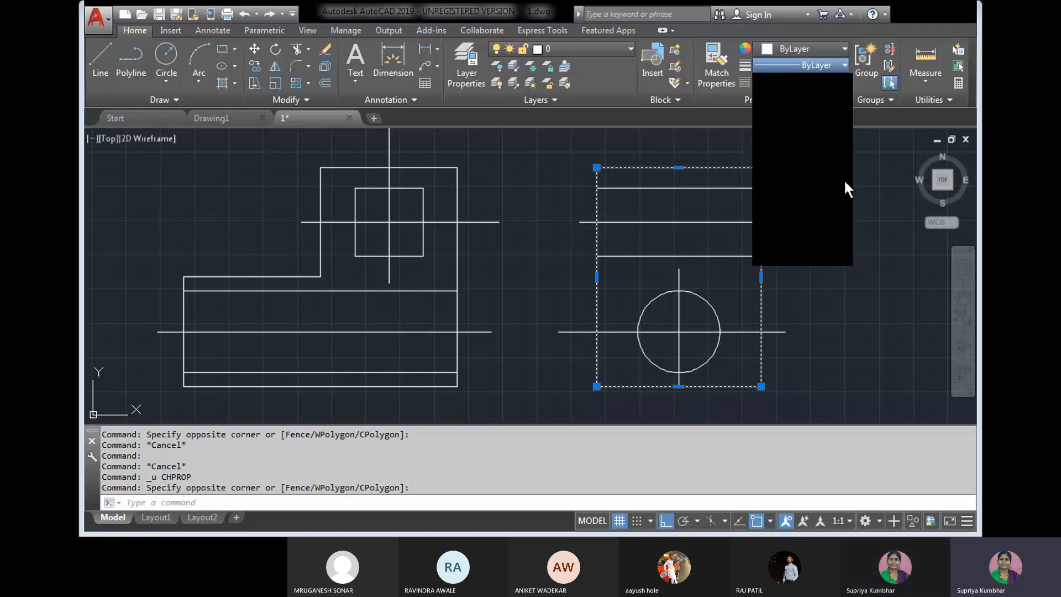
left_click(799, 178)
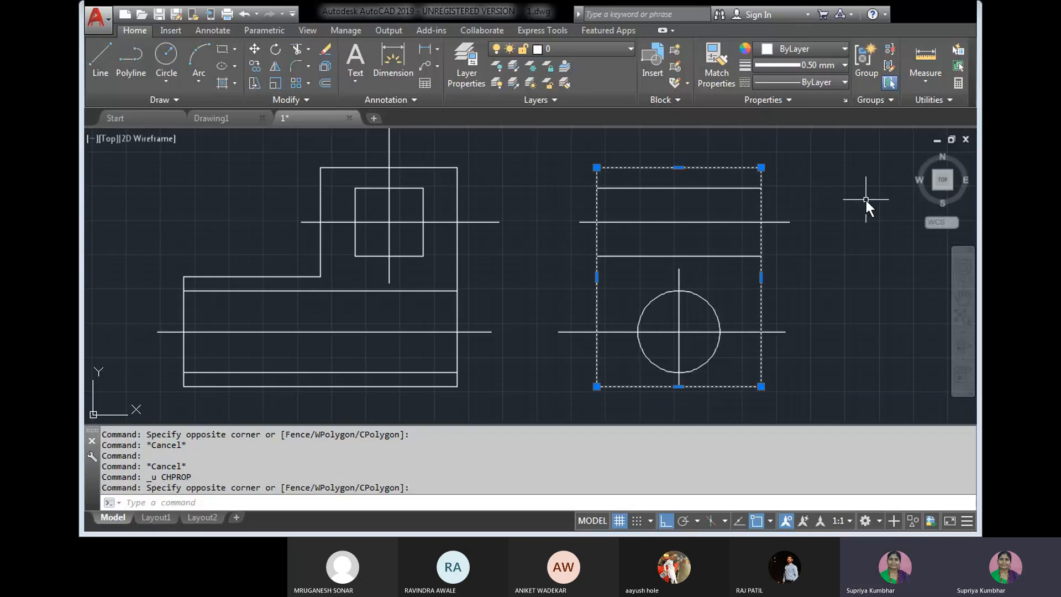
key("Escape")
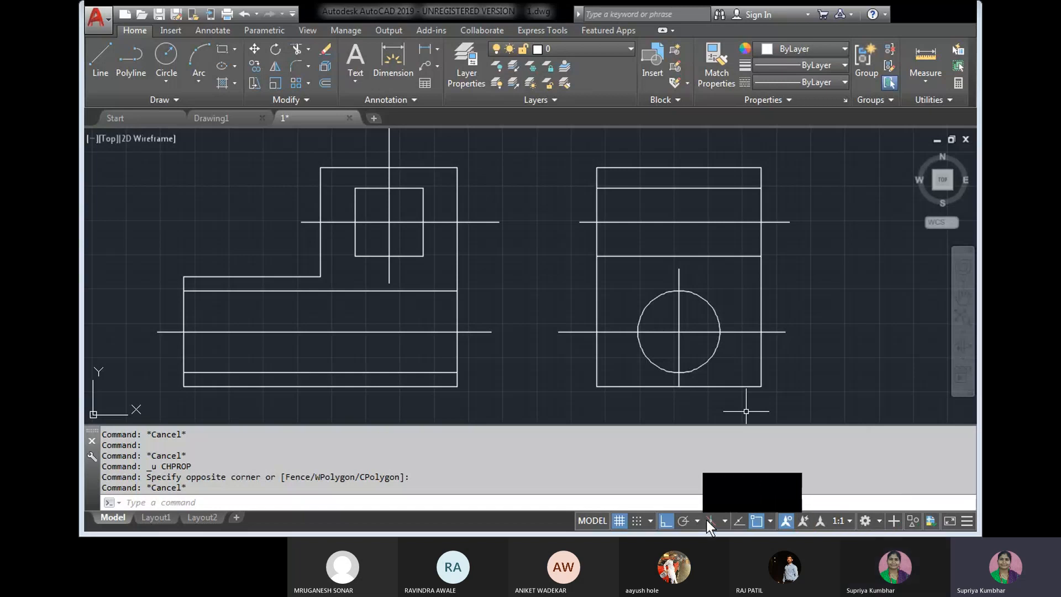
Step: Examine the drafting settings for snap and grid, polar tracking, object snaps, dynamic input, quick properties and selection cycling for a lineweight display option
left_click(770, 519)
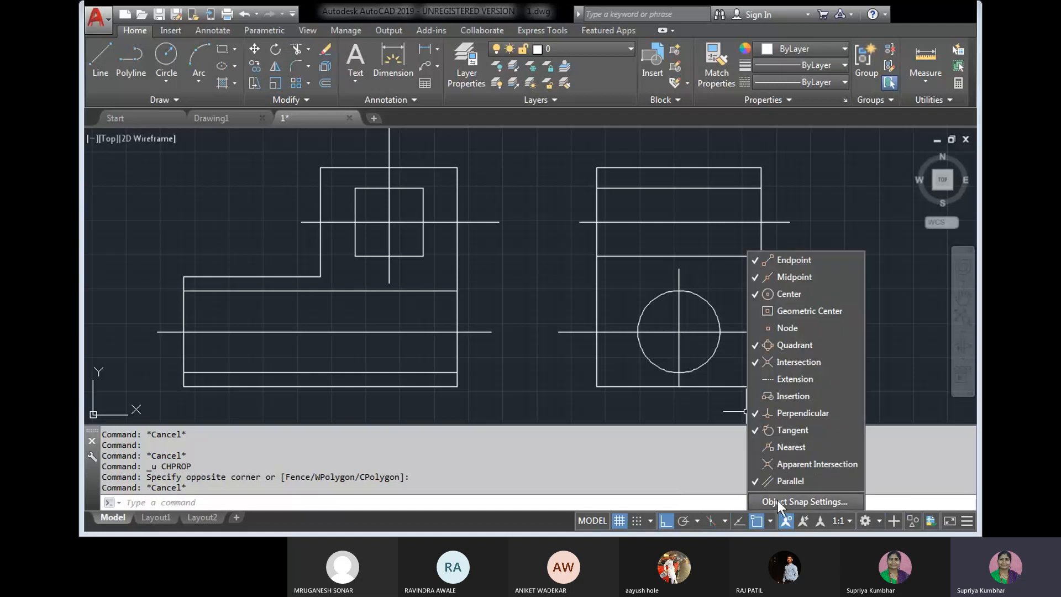
left_click(779, 500)
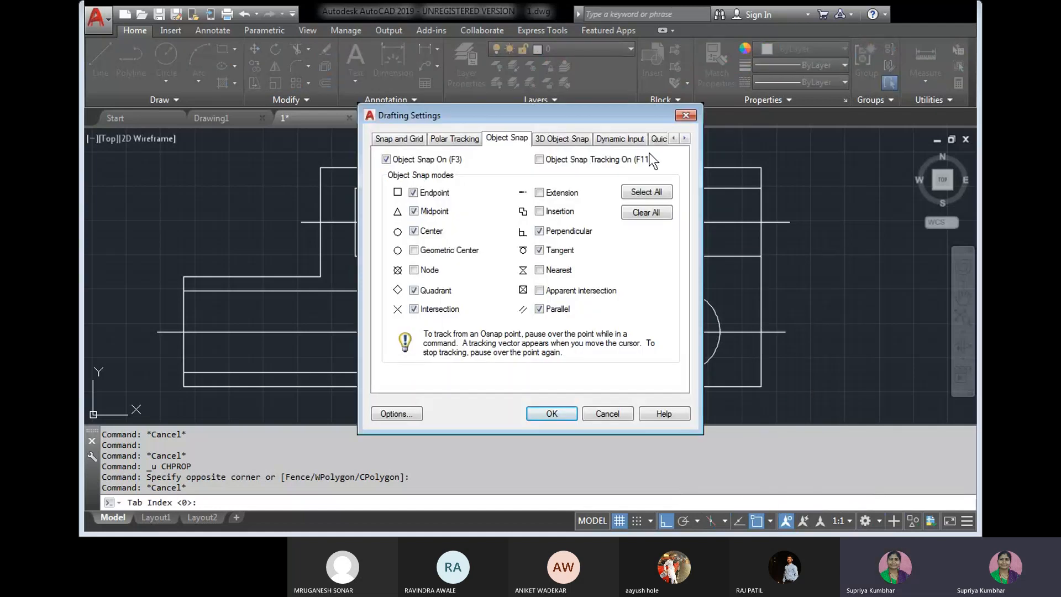
left_click(402, 140)
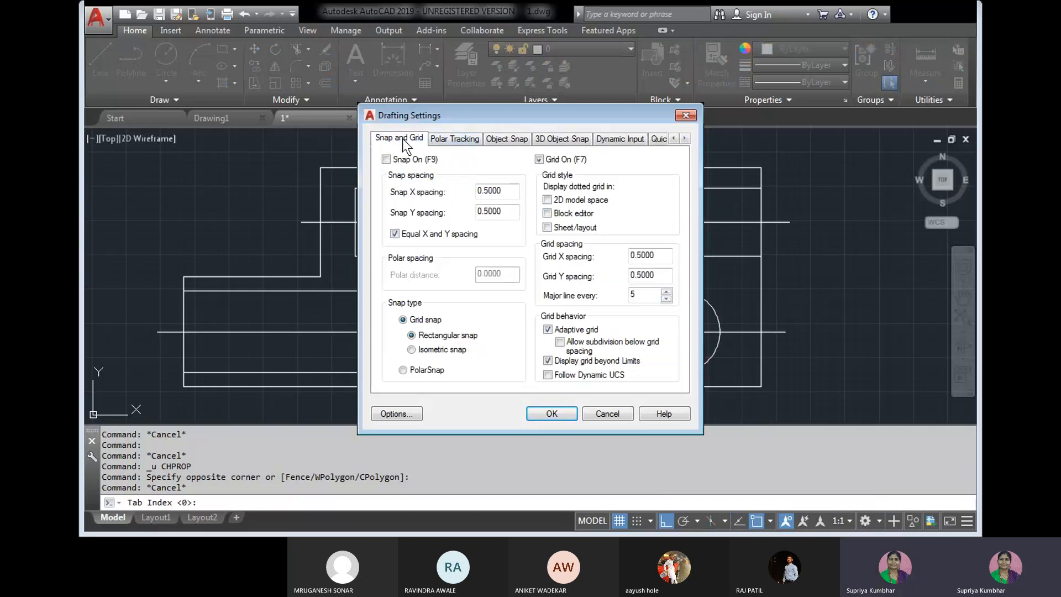
left_click(452, 138)
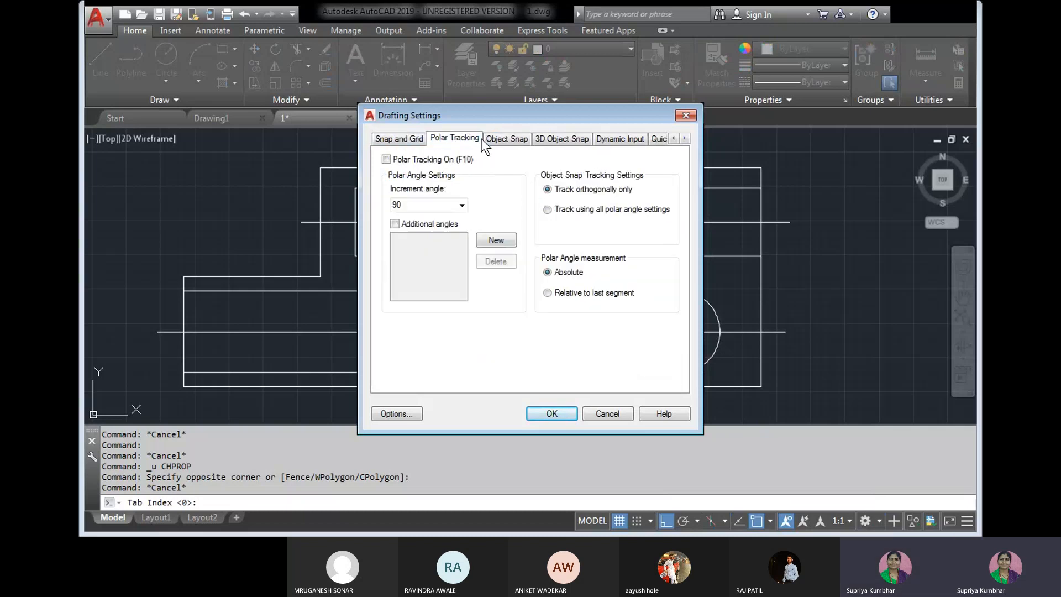
left_click(514, 138)
left_click(578, 138)
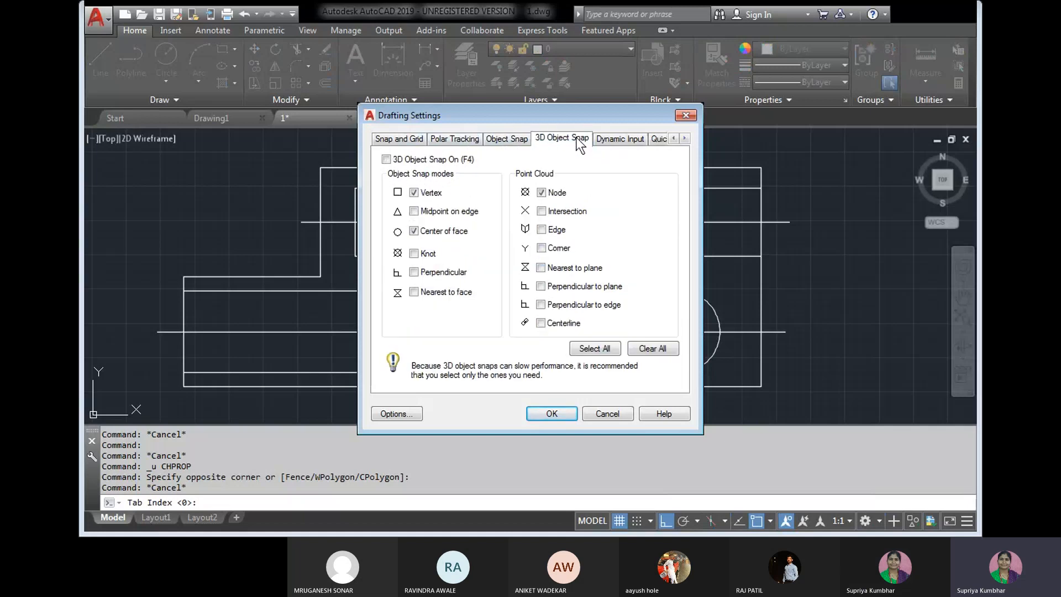
left_click(614, 138)
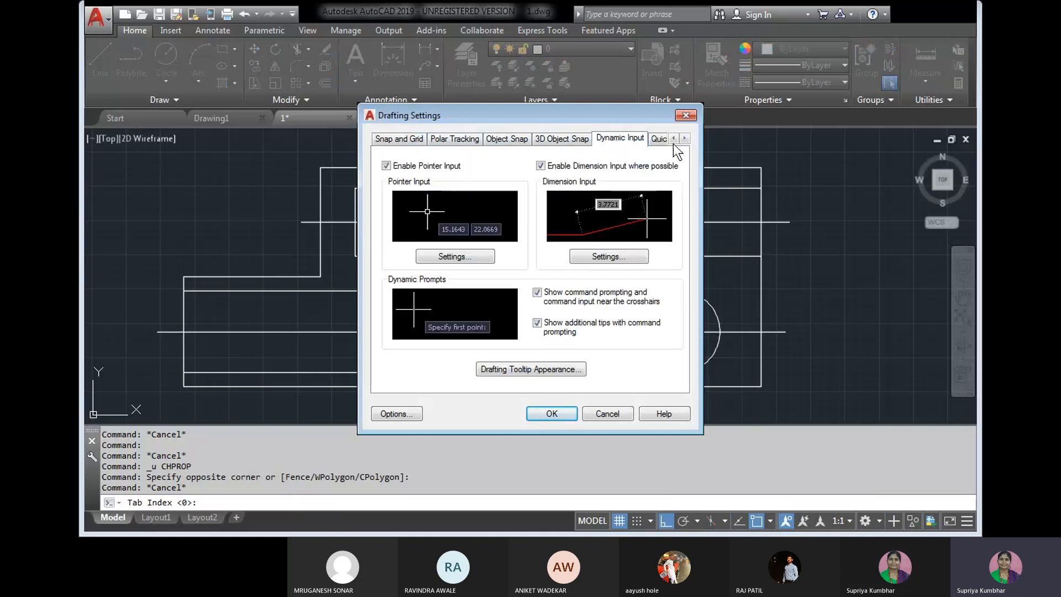
left_click(658, 139)
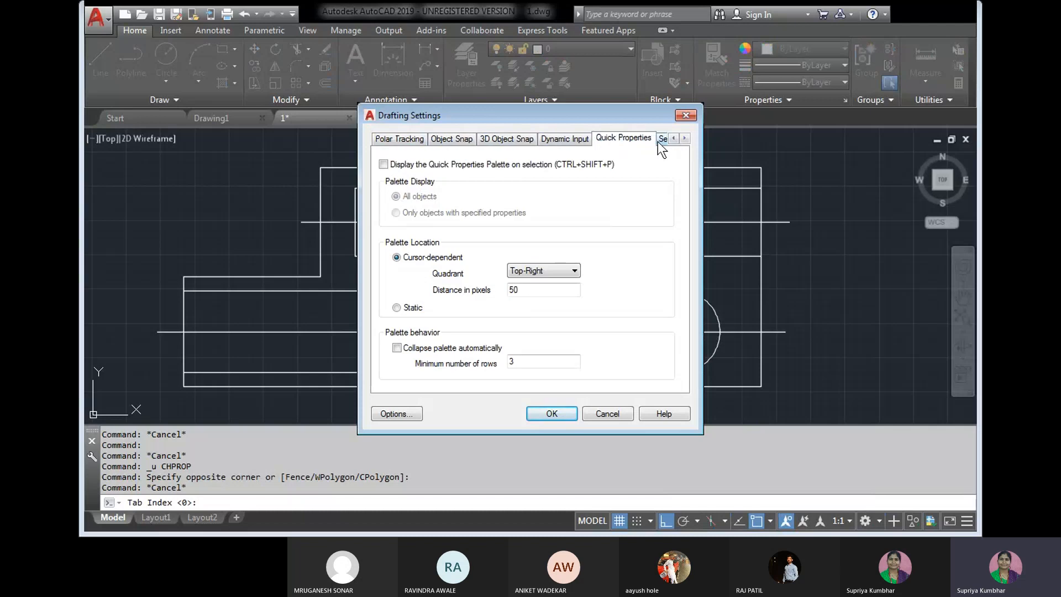
left_click(399, 139)
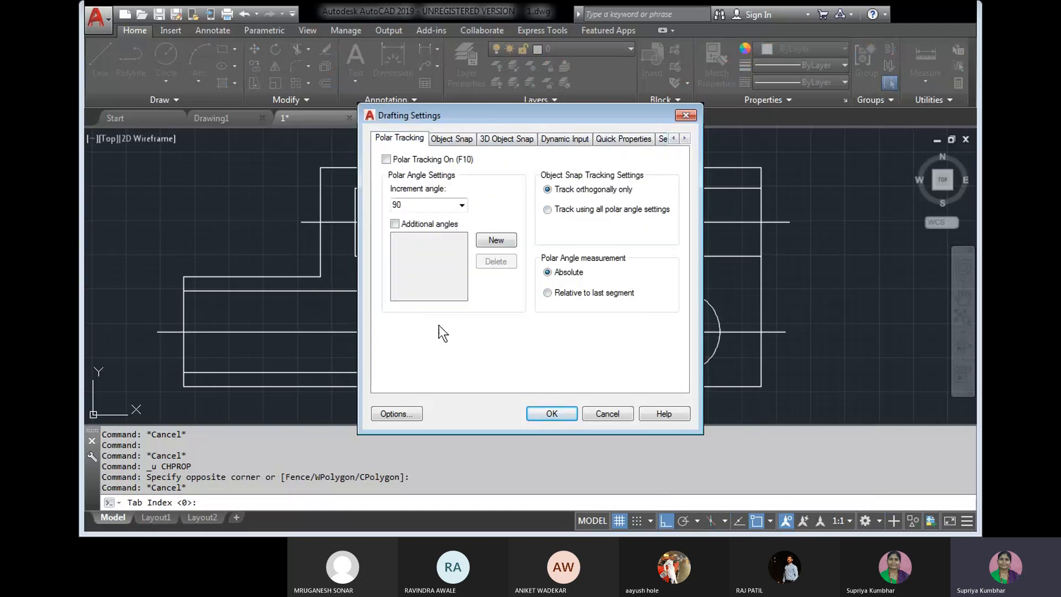
left_click(442, 142)
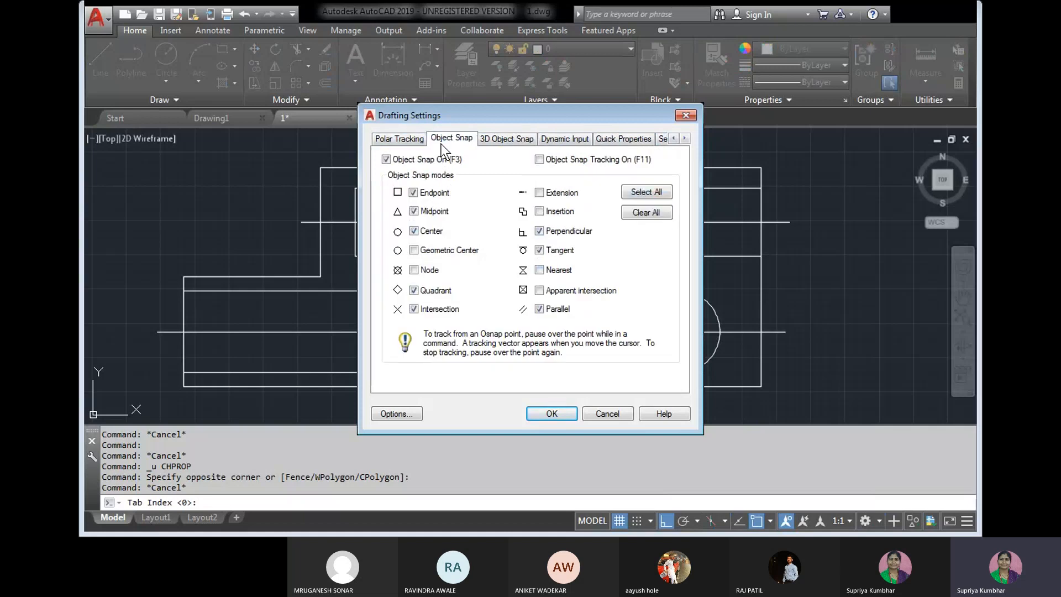
left_click(507, 139)
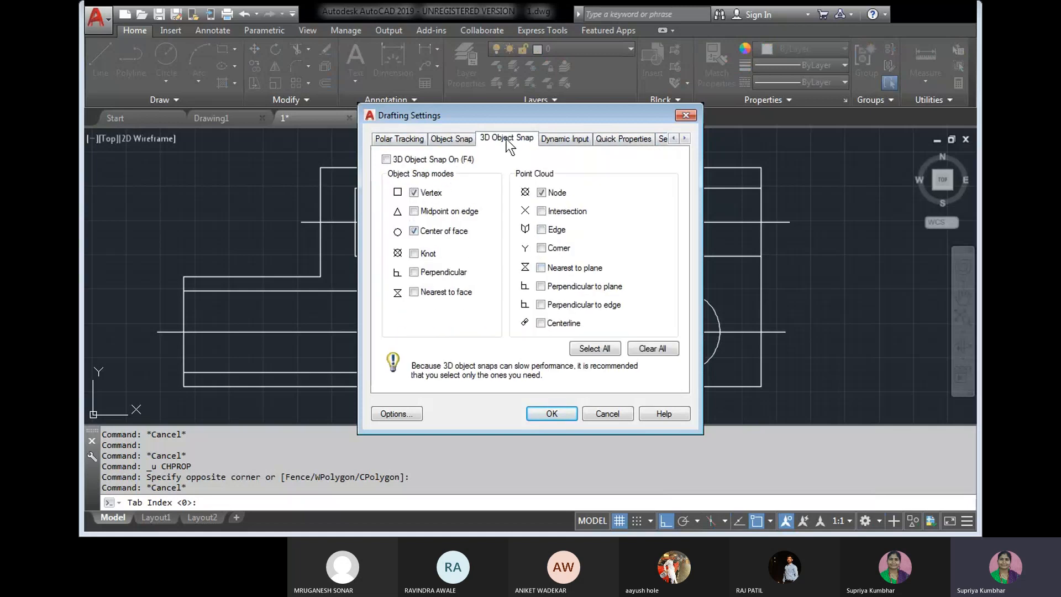
left_click(395, 139)
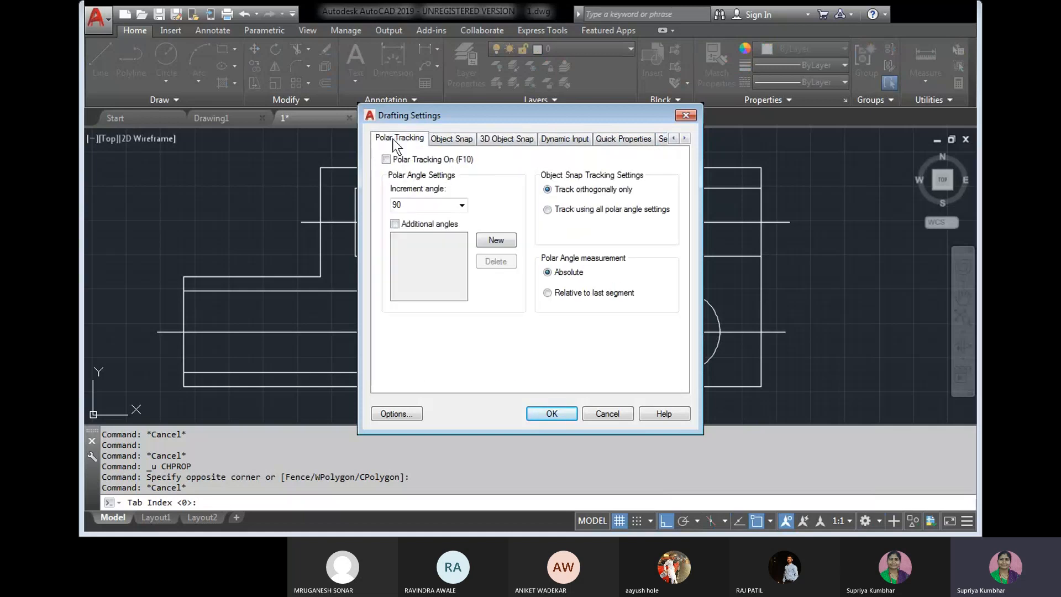
left_click(574, 141)
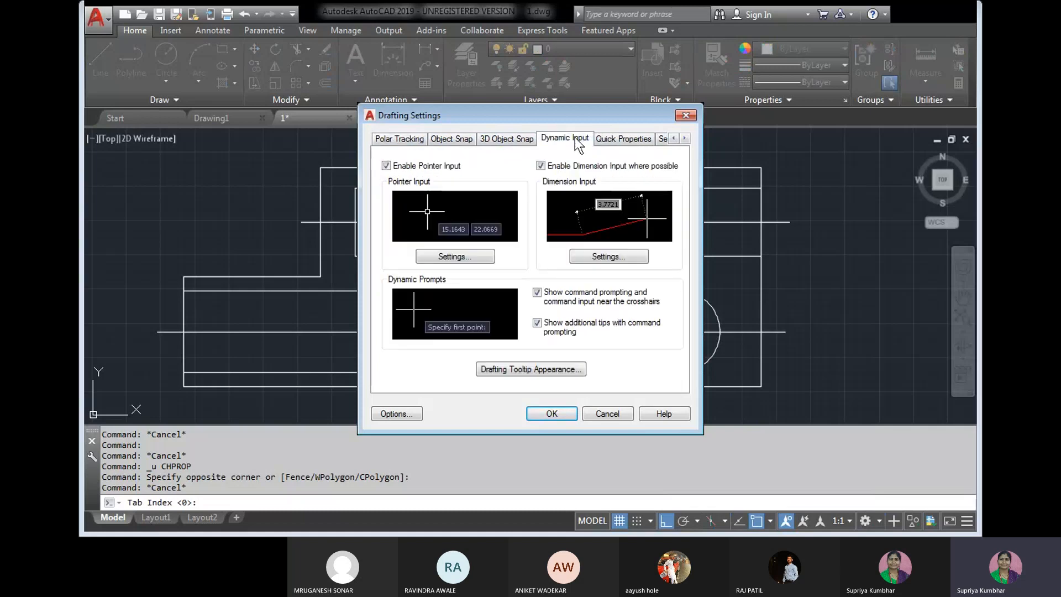
left_click(615, 141)
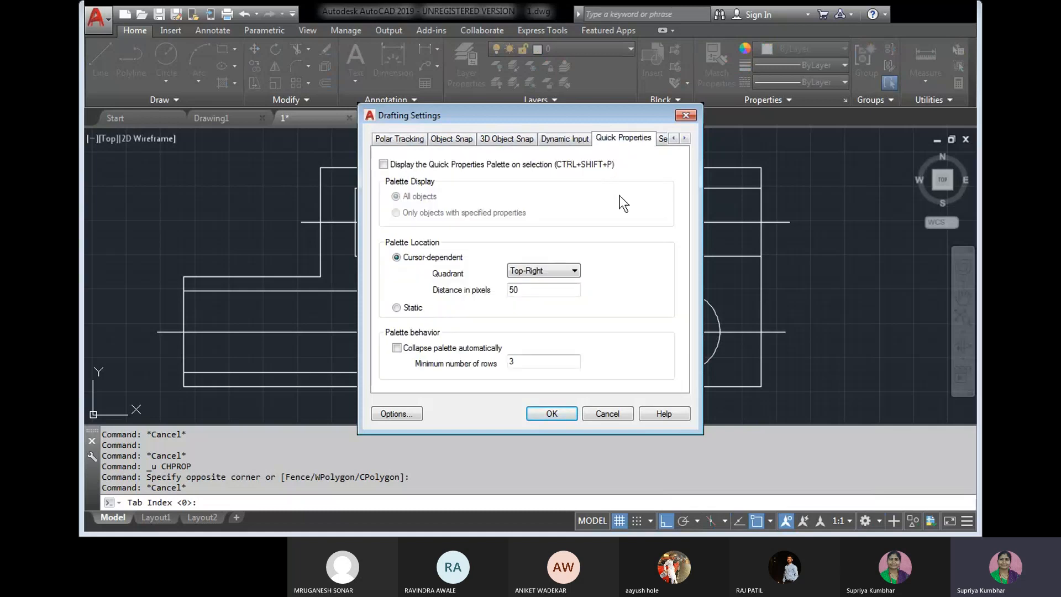
left_click(684, 139)
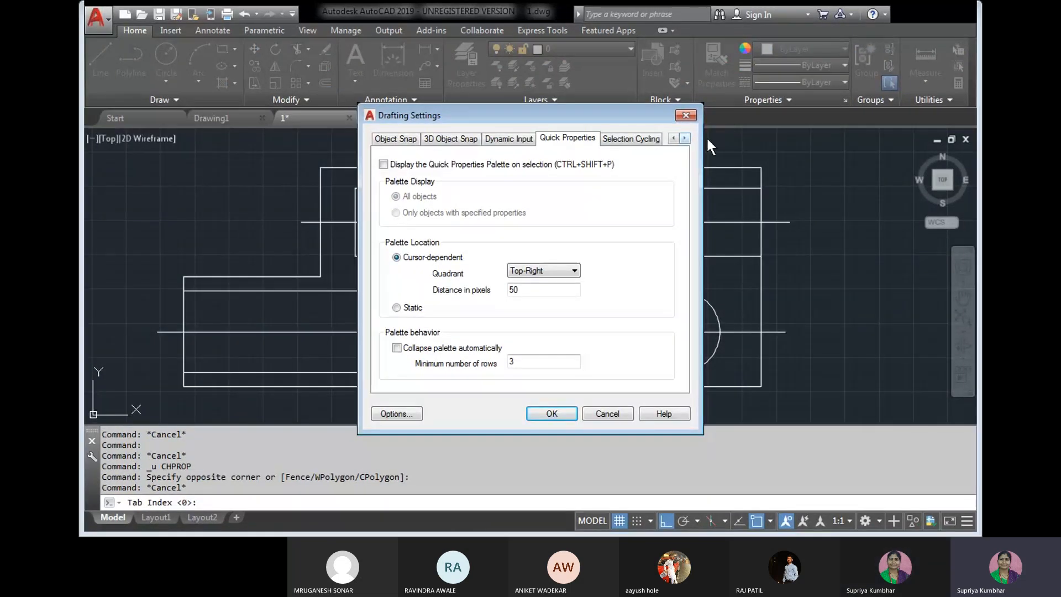
left_click(633, 138)
left_click(552, 138)
left_click(685, 114)
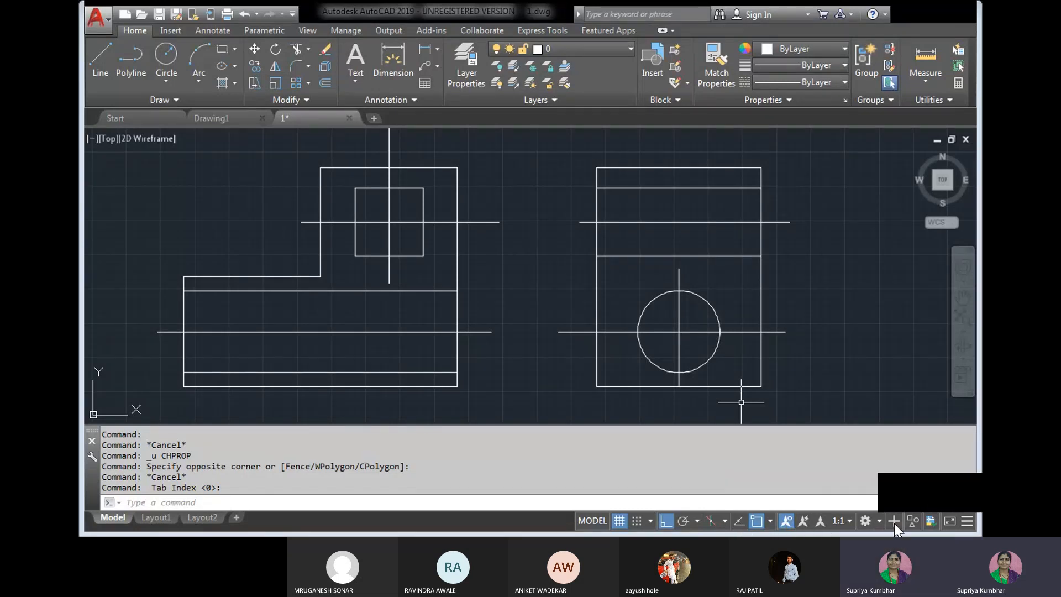
Step: Add the LineWeight toggle to the status bar and turn on lineweight display in the drawing
left_click(967, 519)
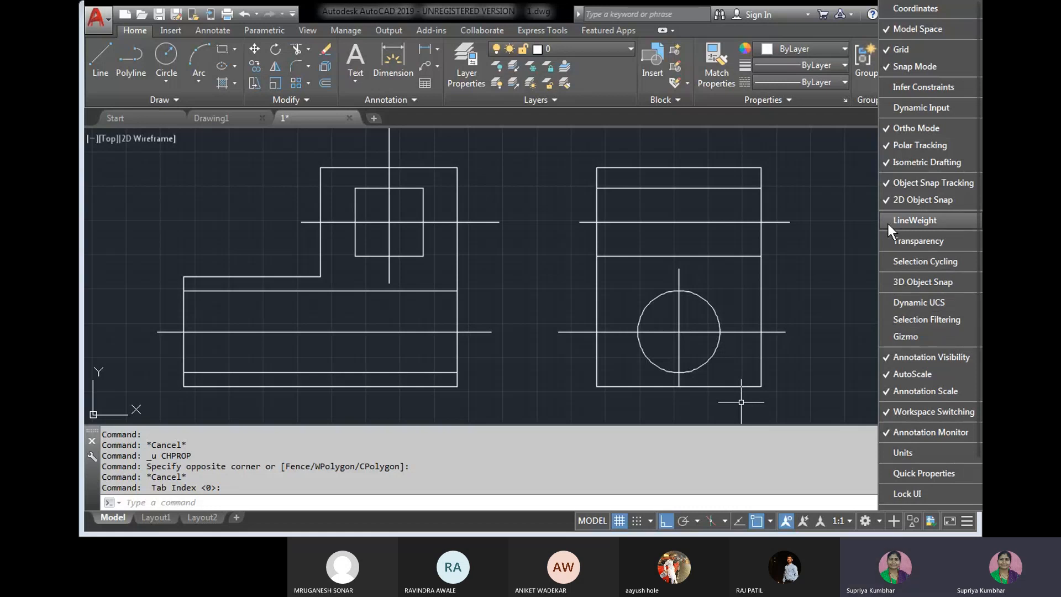
left_click(854, 262)
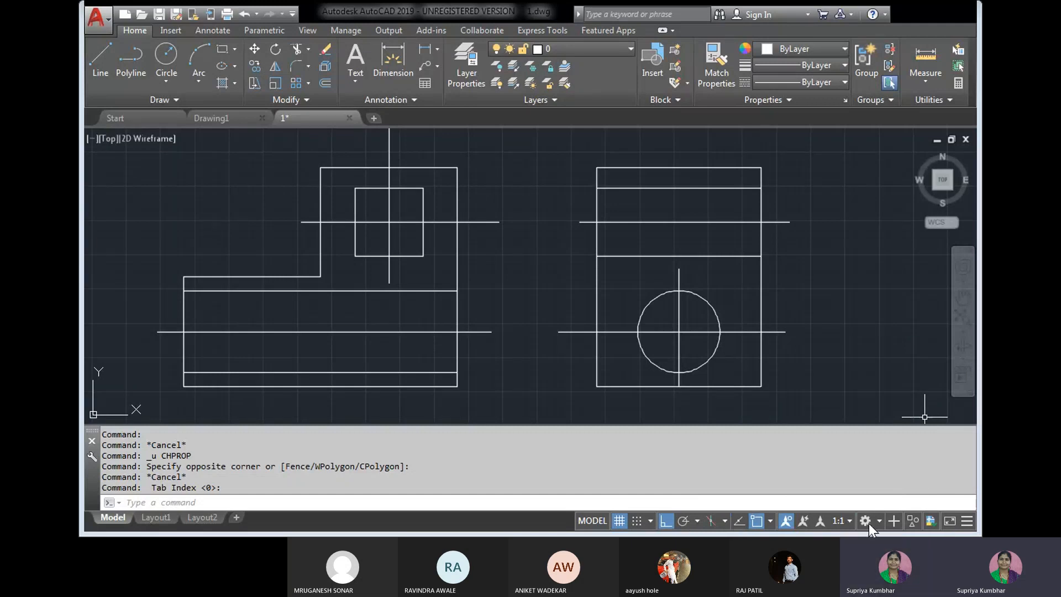
left_click(966, 520)
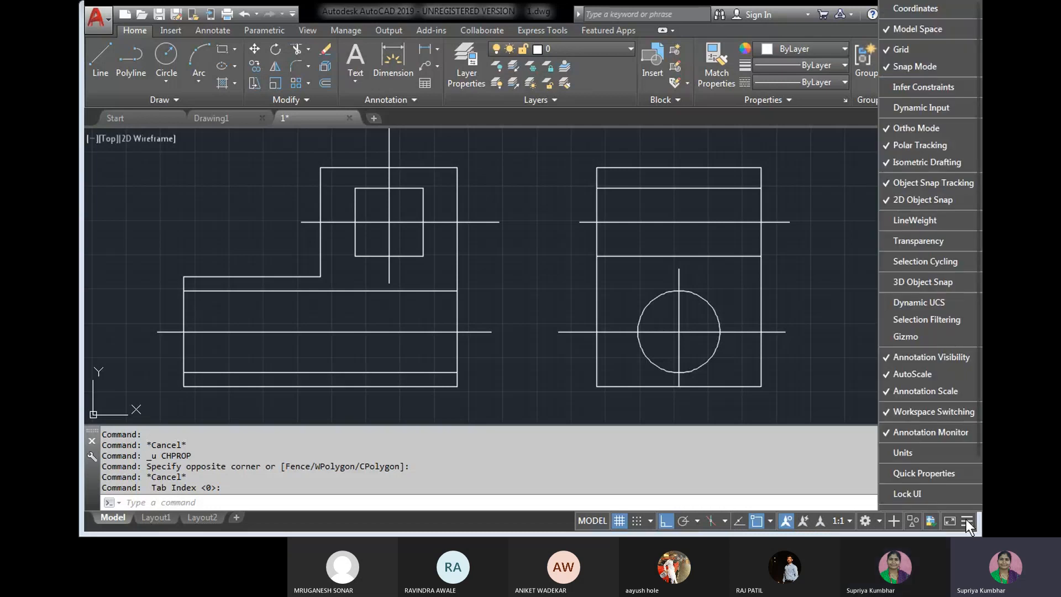
left_click(889, 220)
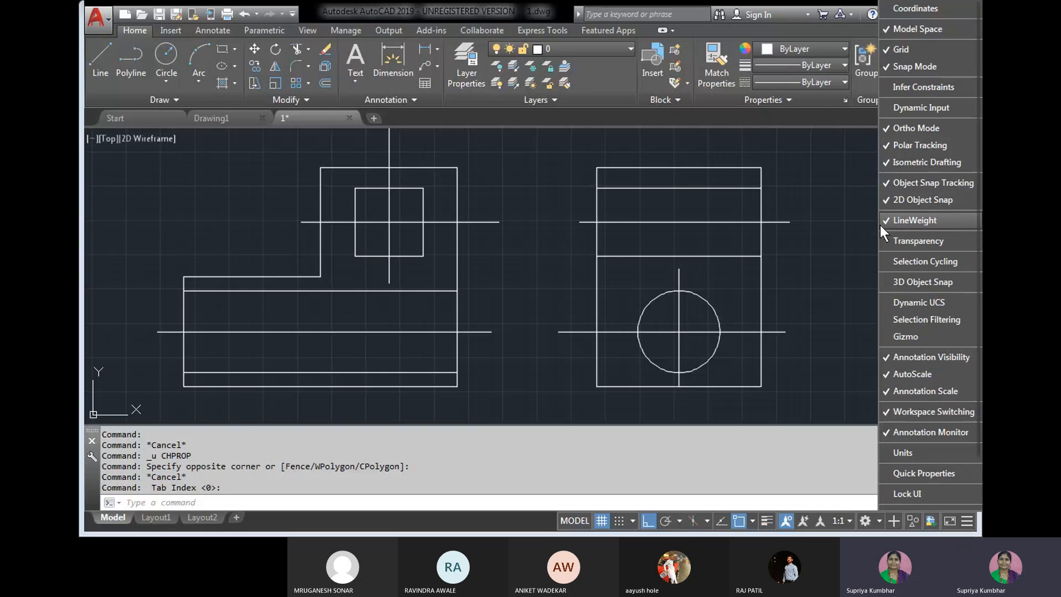
left_click(833, 230)
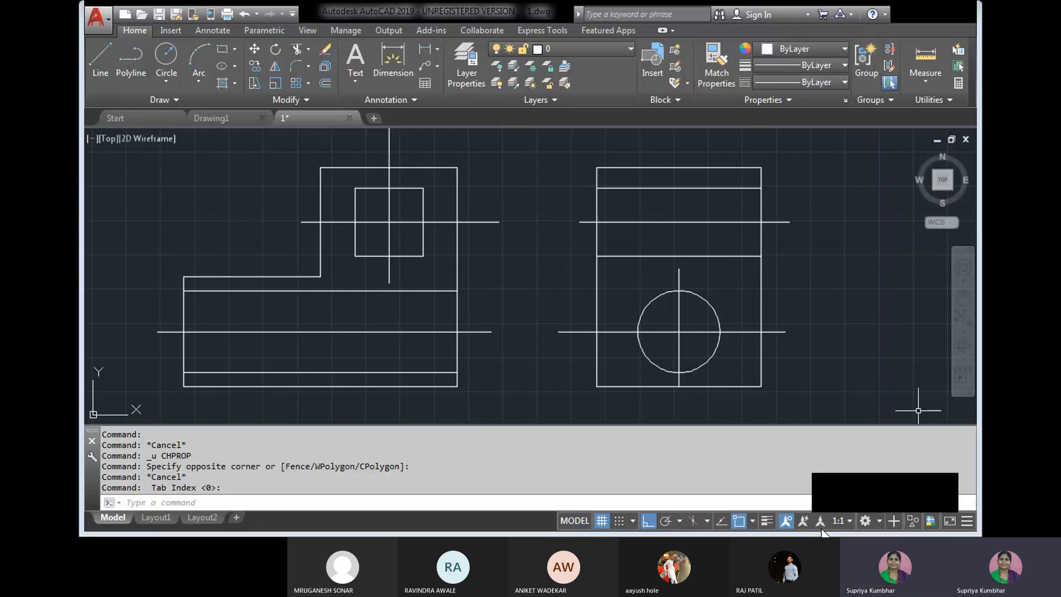
left_click(766, 521)
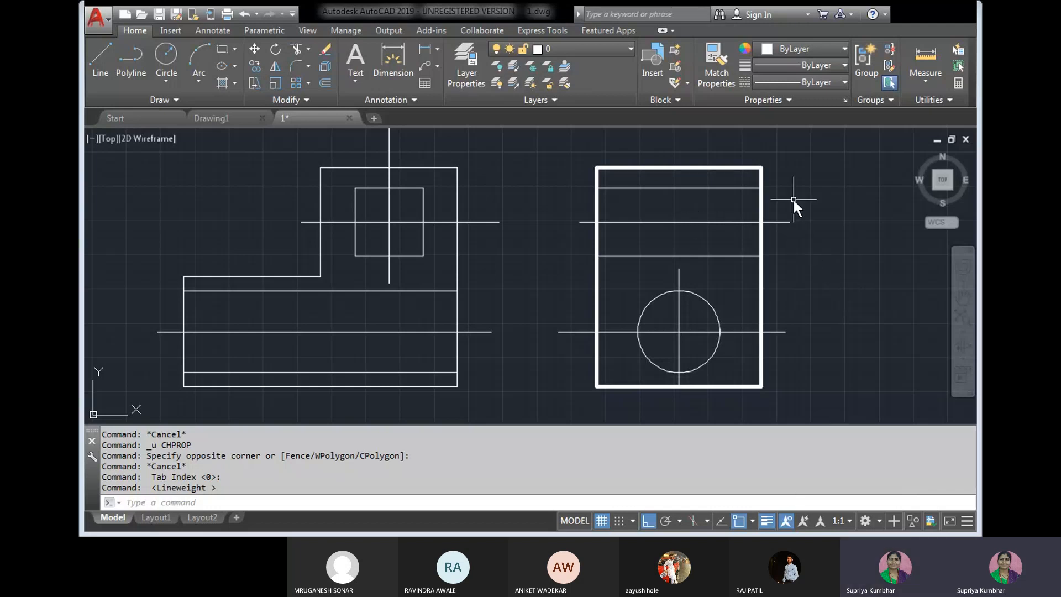
left_click(842, 83)
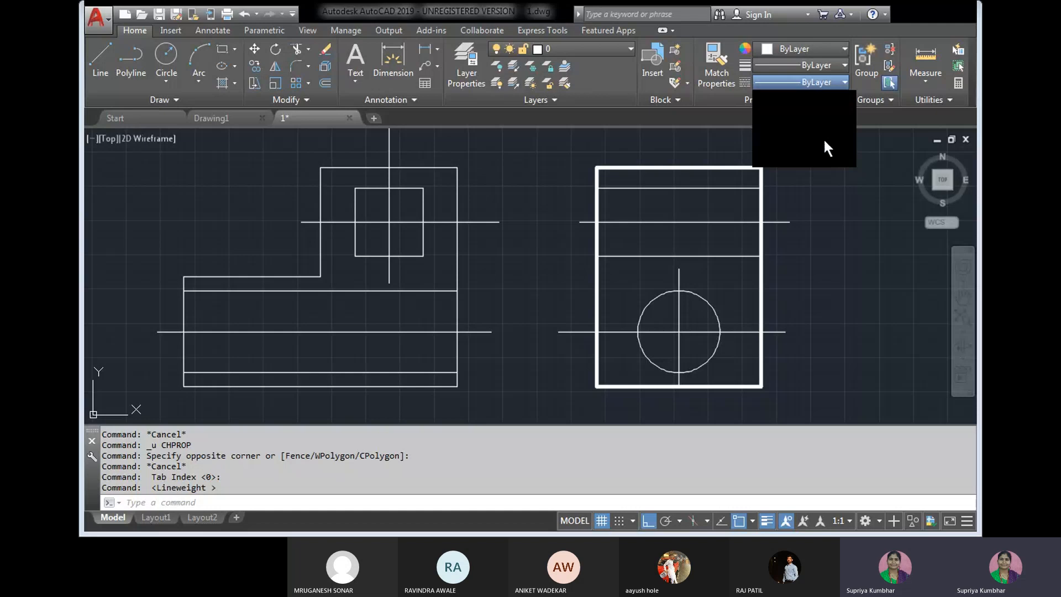
left_click(797, 155)
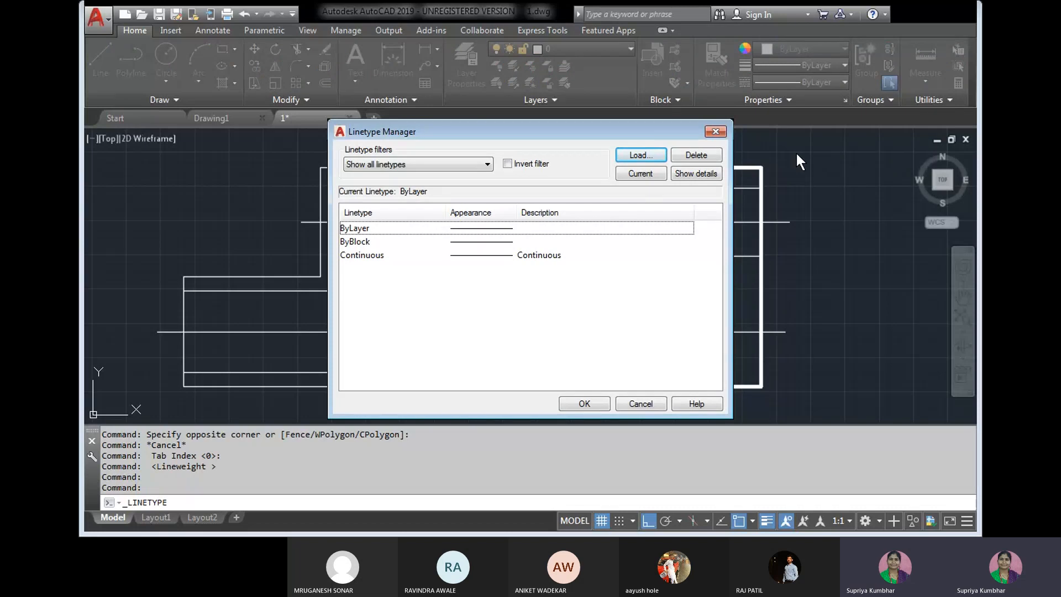
left_click_drag(630, 125, 578, 102)
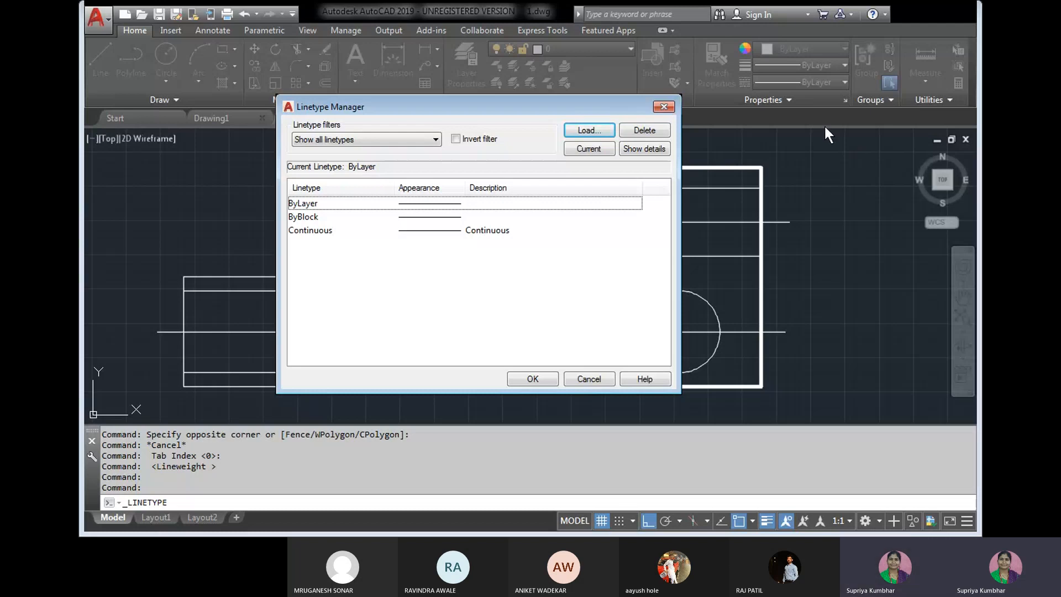
left_click(658, 105)
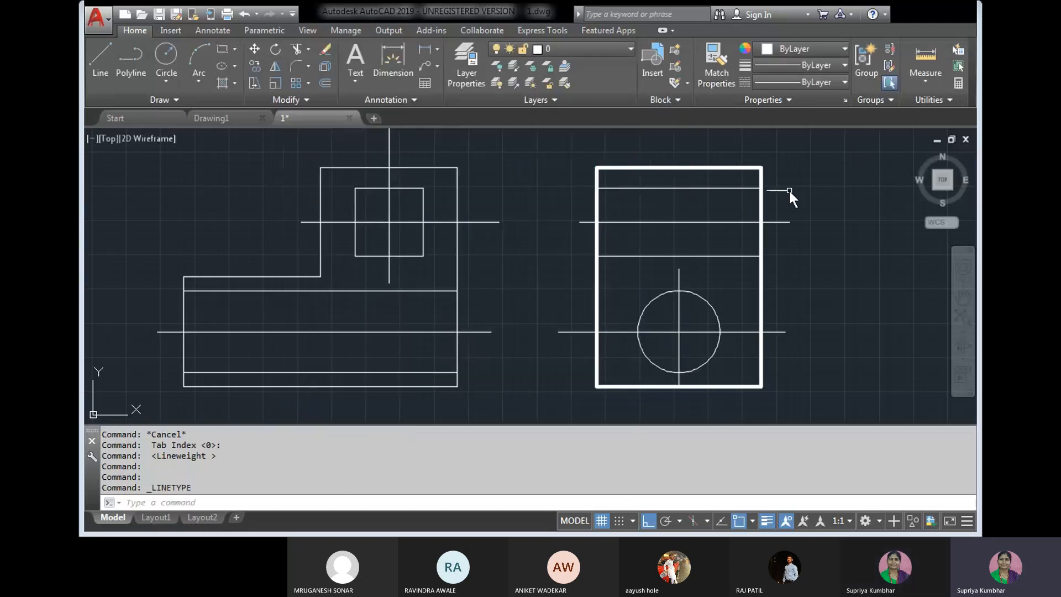
Step: Load the CENTER2 linetype from acad.lin into the drawing
left_click(844, 82)
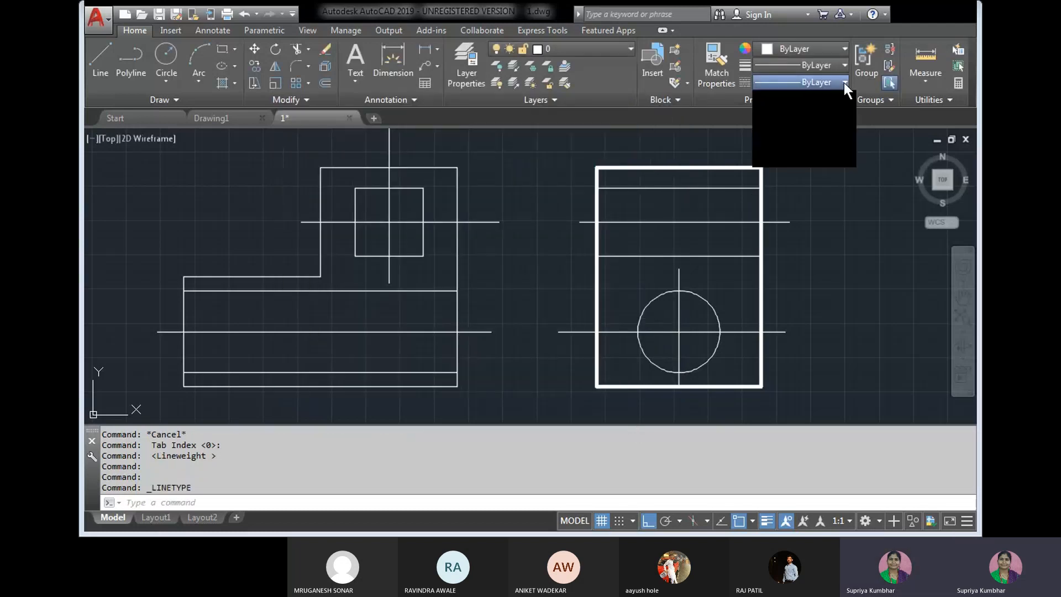
left_click(787, 152)
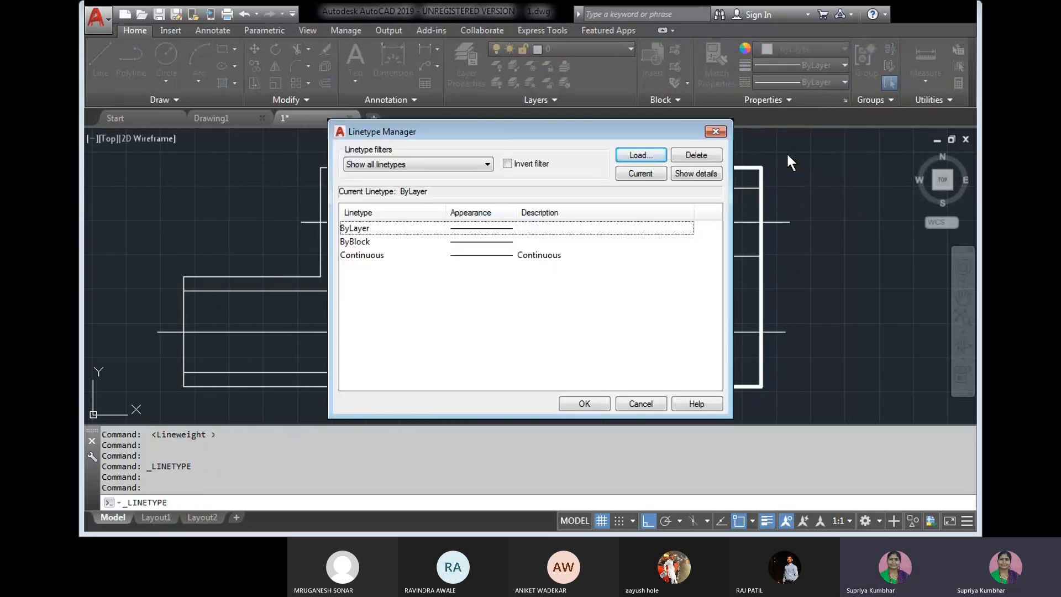
left_click(639, 154)
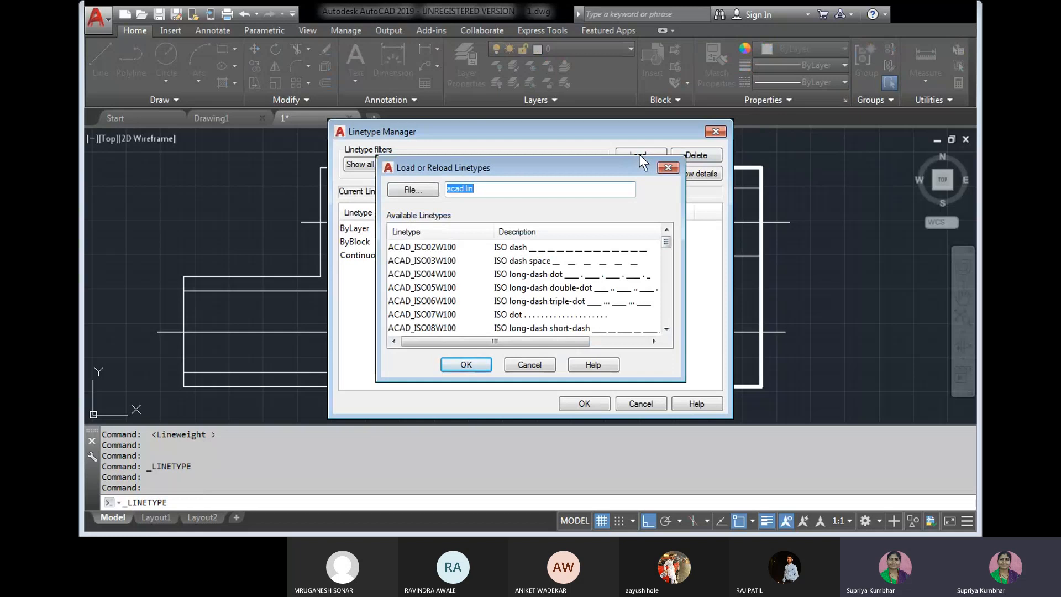
left_click_drag(665, 244, 665, 262)
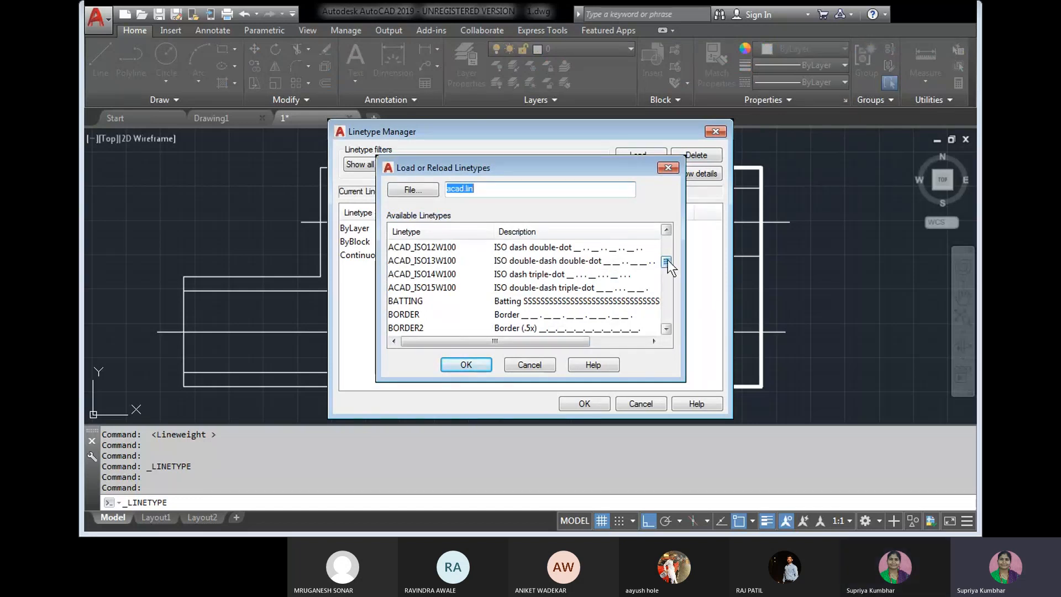
left_click_drag(663, 262, 666, 273)
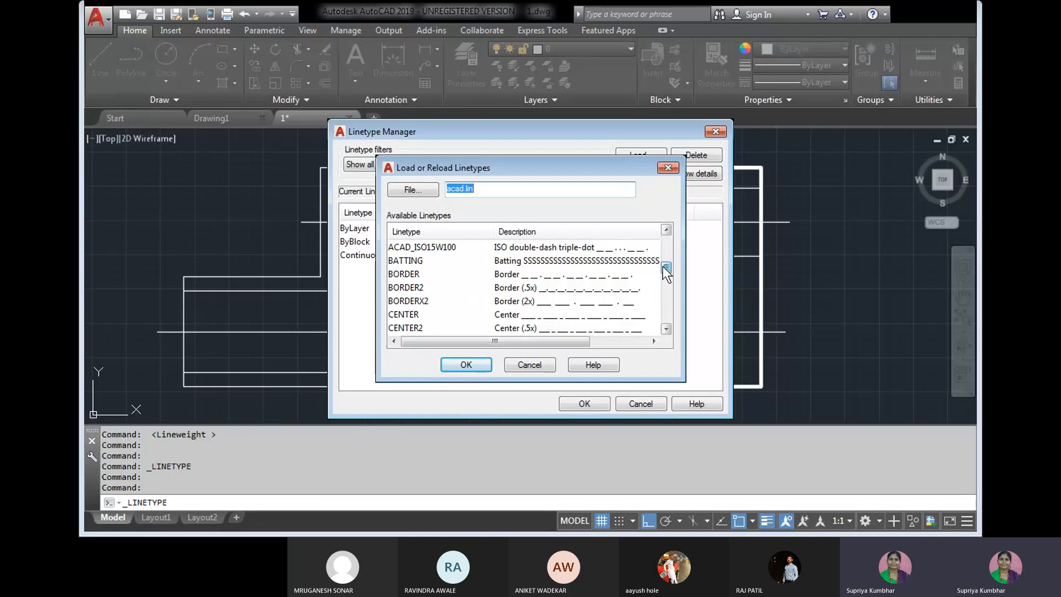
left_click(519, 316)
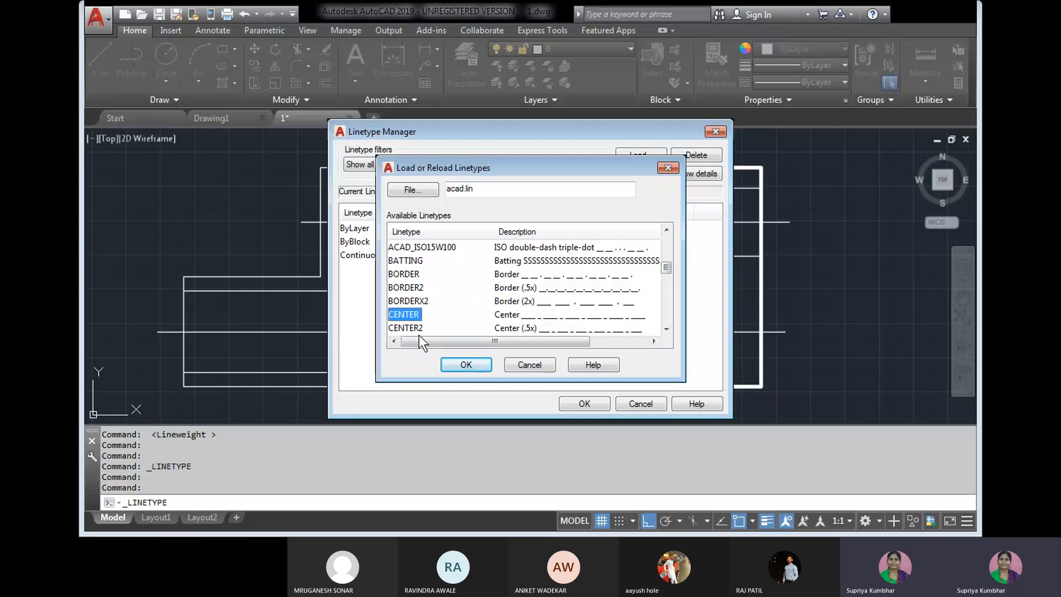
left_click(666, 329)
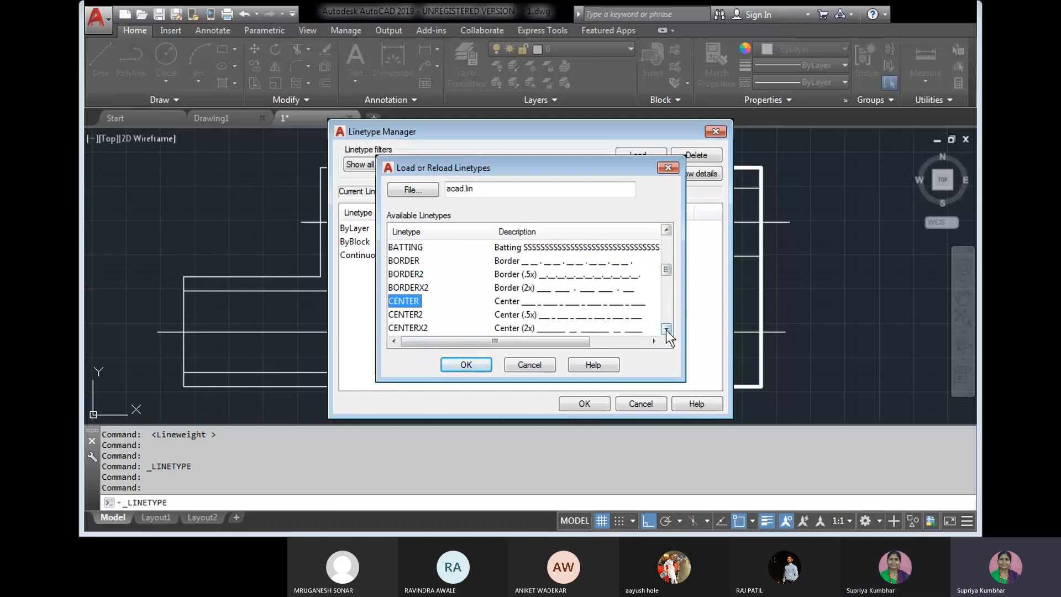
left_click(666, 330)
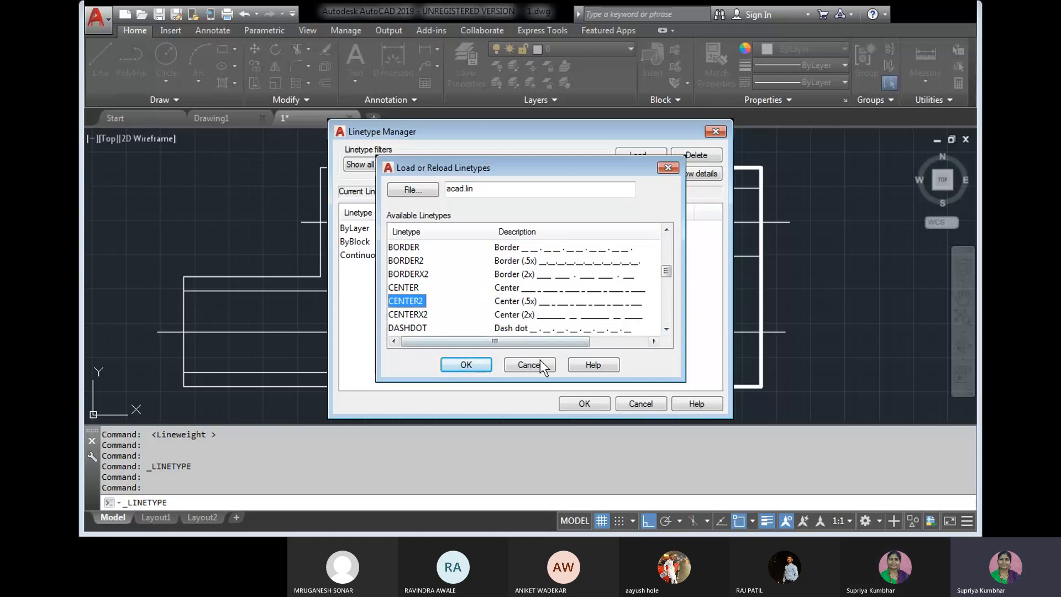
left_click(465, 365)
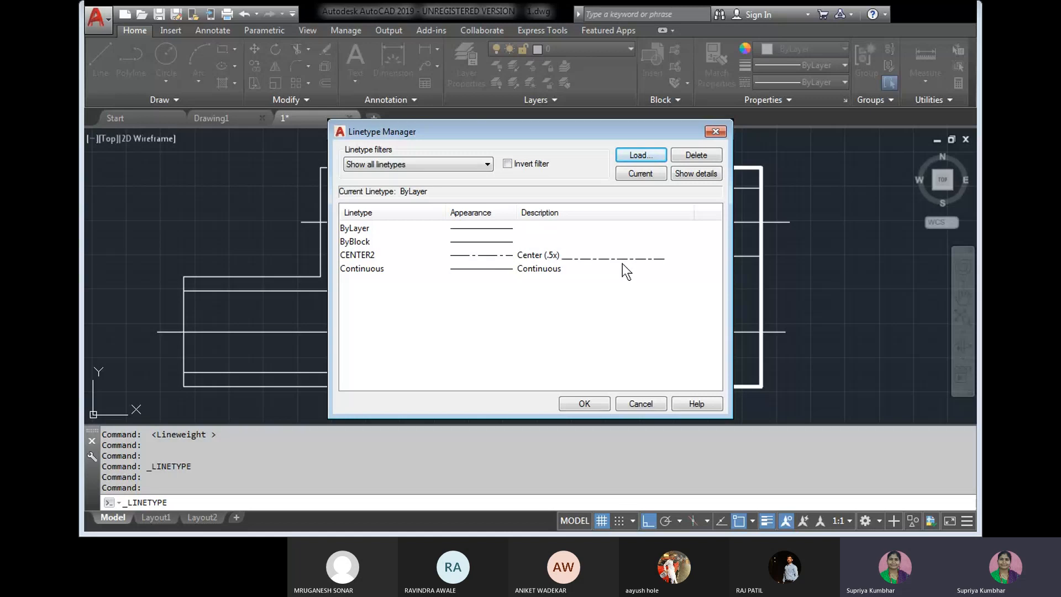
Step: Load the DASHED2 linetype from acad.lin as well and accept the linetype list
left_click(642, 157)
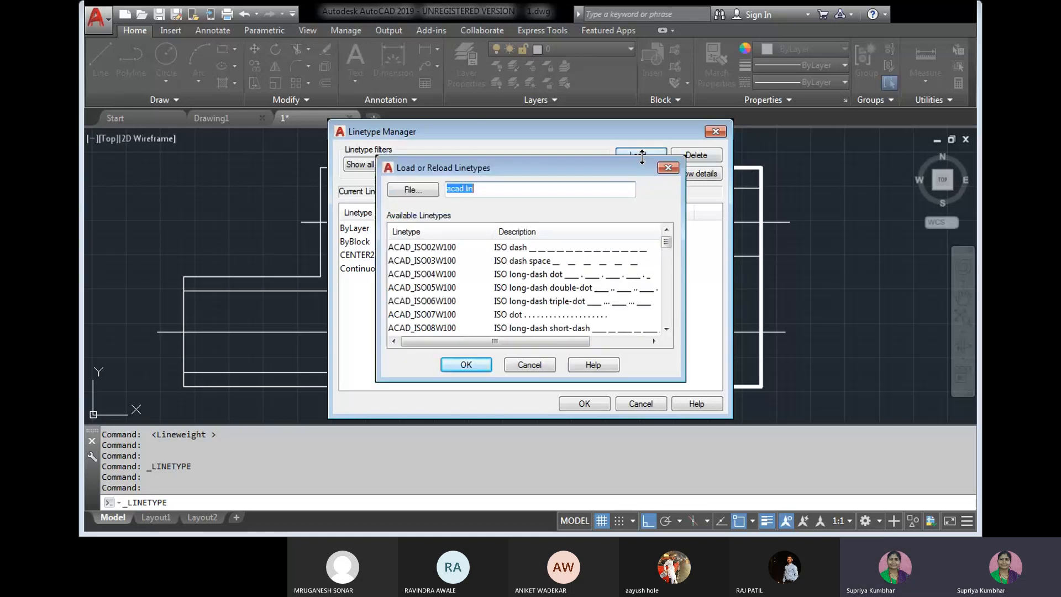
left_click(665, 329)
left_click(665, 329)
left_click(665, 329)
left_click(665, 329)
left_click(665, 330)
left_click(666, 329)
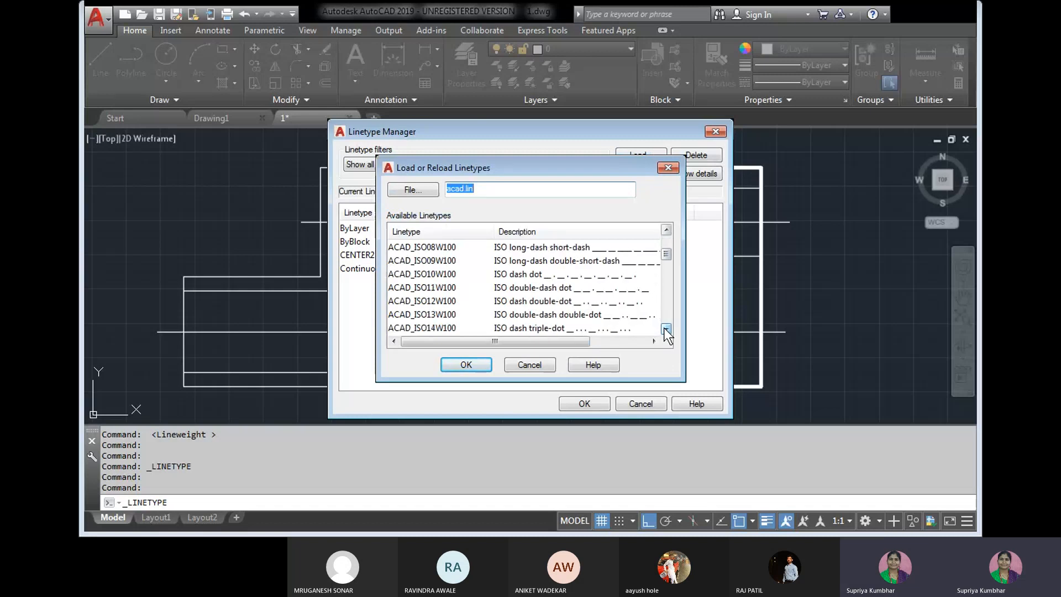
left_click_drag(666, 255, 667, 285)
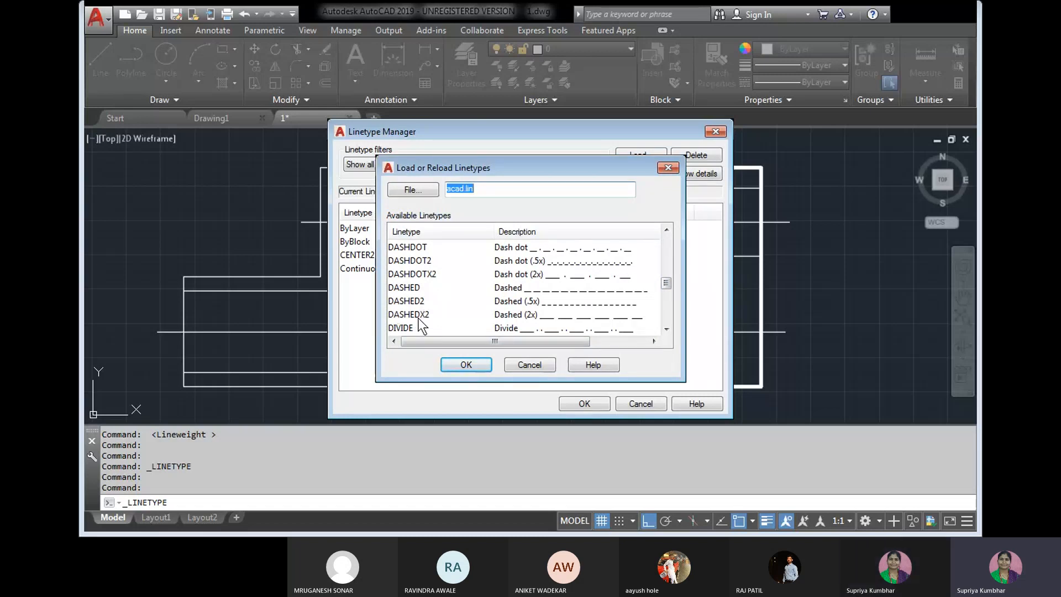
left_click(412, 302)
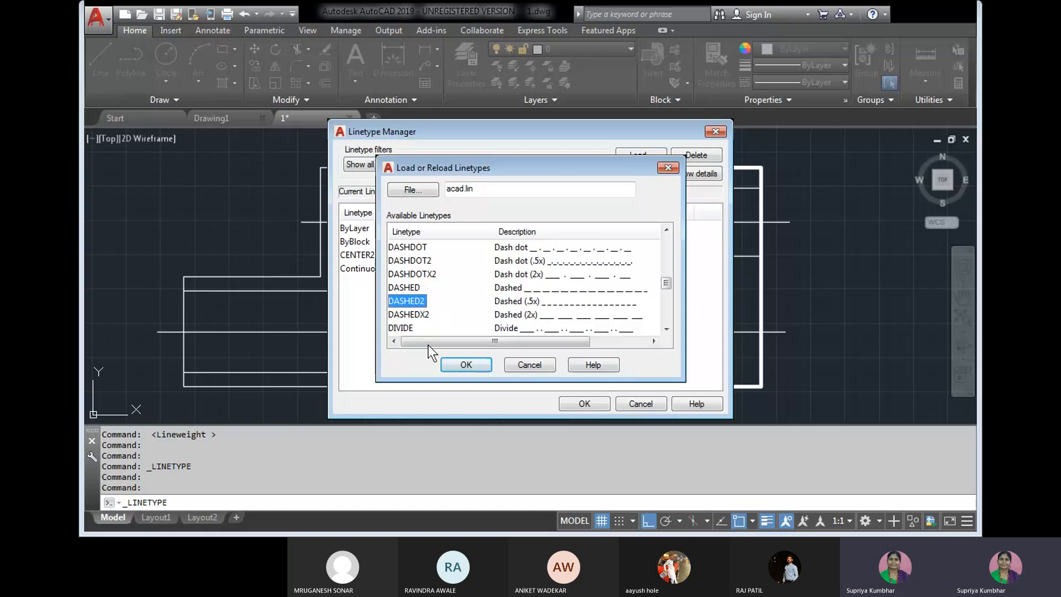
left_click(473, 363)
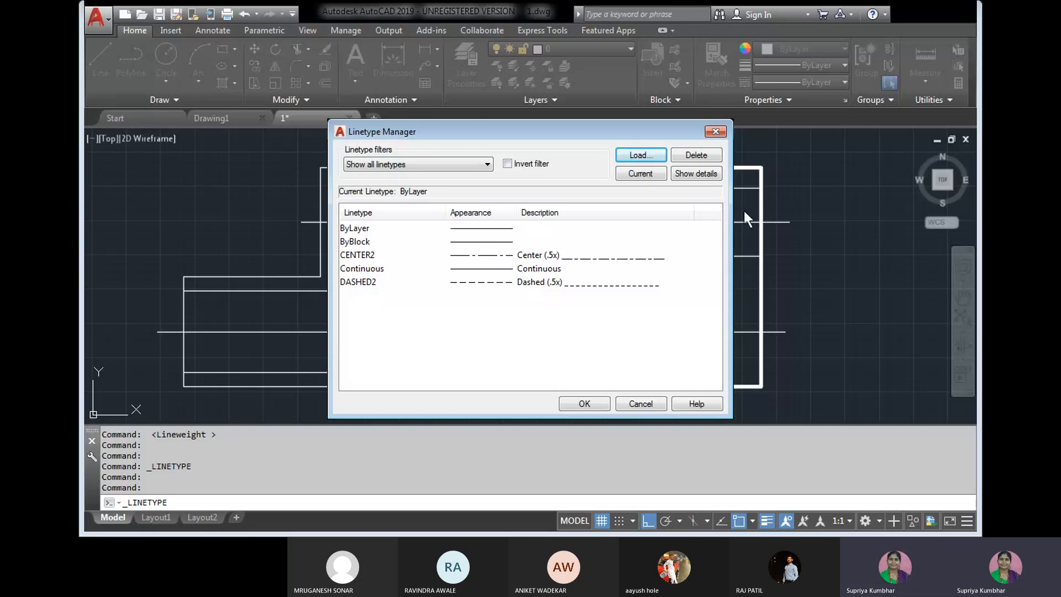
left_click(588, 403)
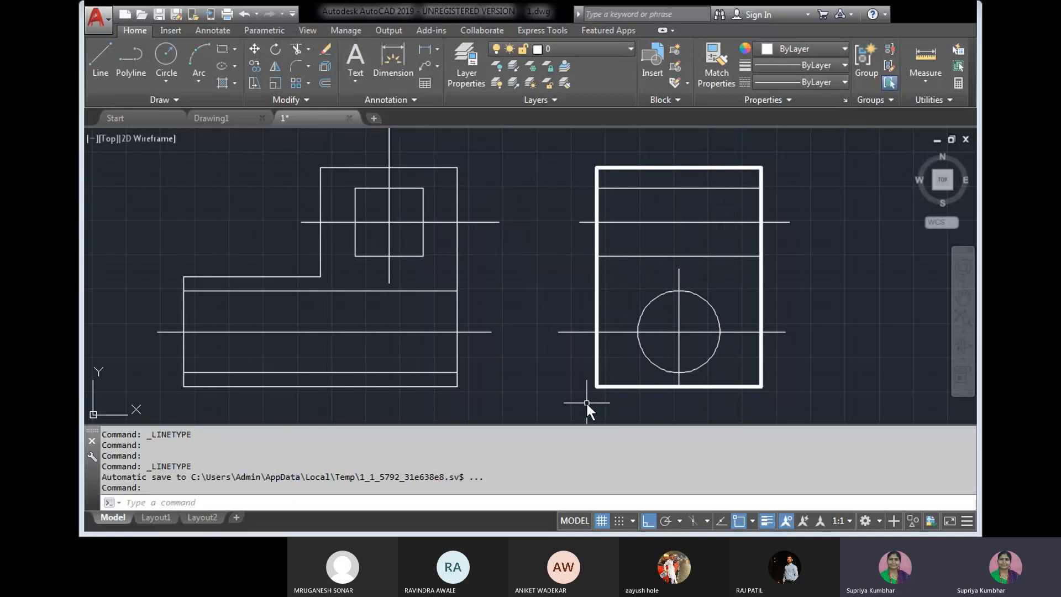
Step: Assign the CENTER2 linetype to the side view's three centre lines and the two centre lines through the front view's square, and clear the selection
left_click(823, 237)
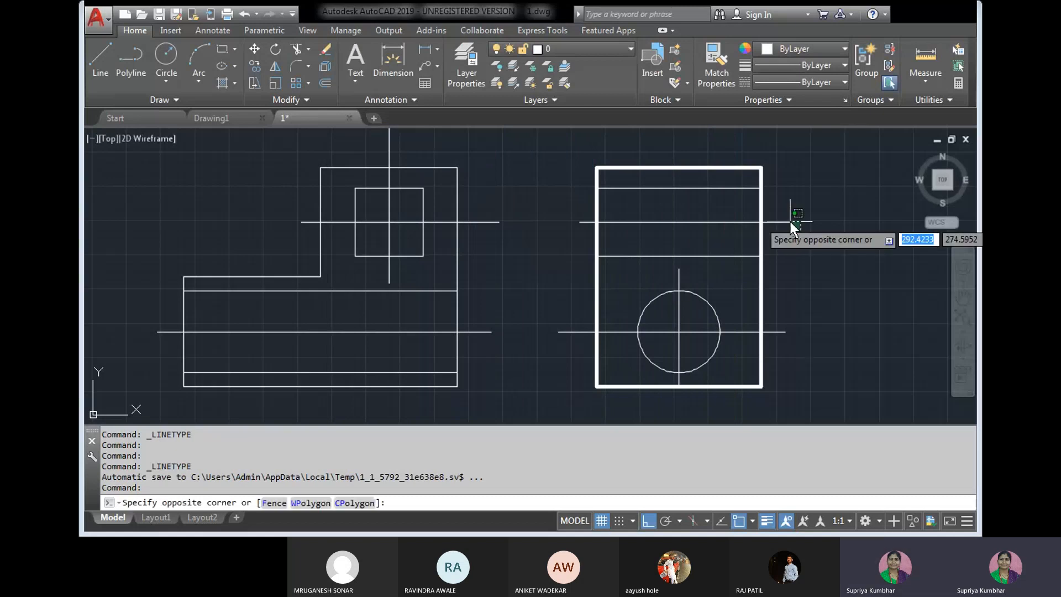
left_click(784, 203)
left_click(836, 310)
left_click(784, 334)
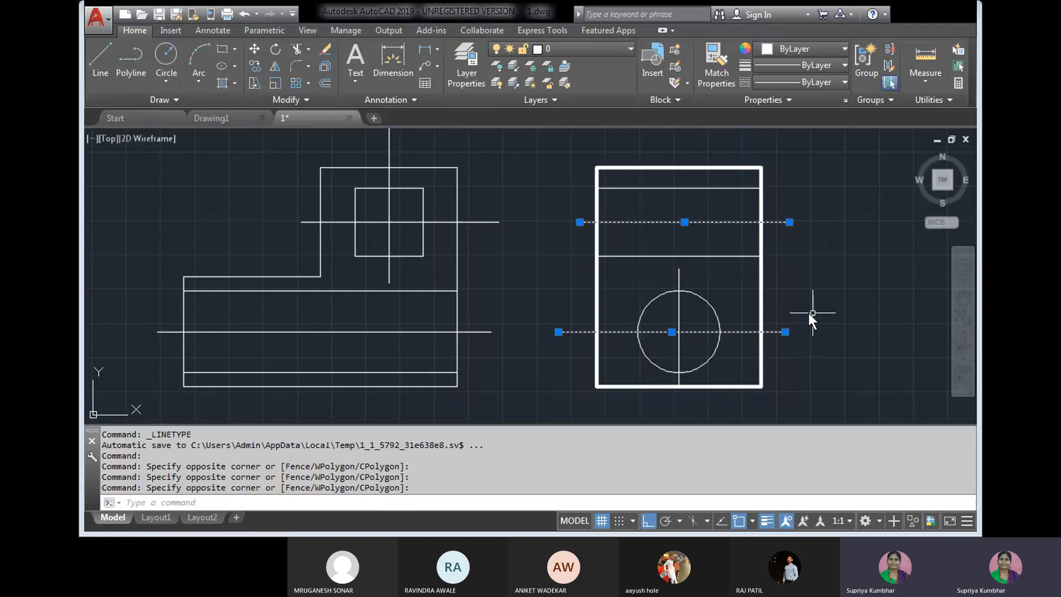
left_click(671, 273)
left_click(679, 270)
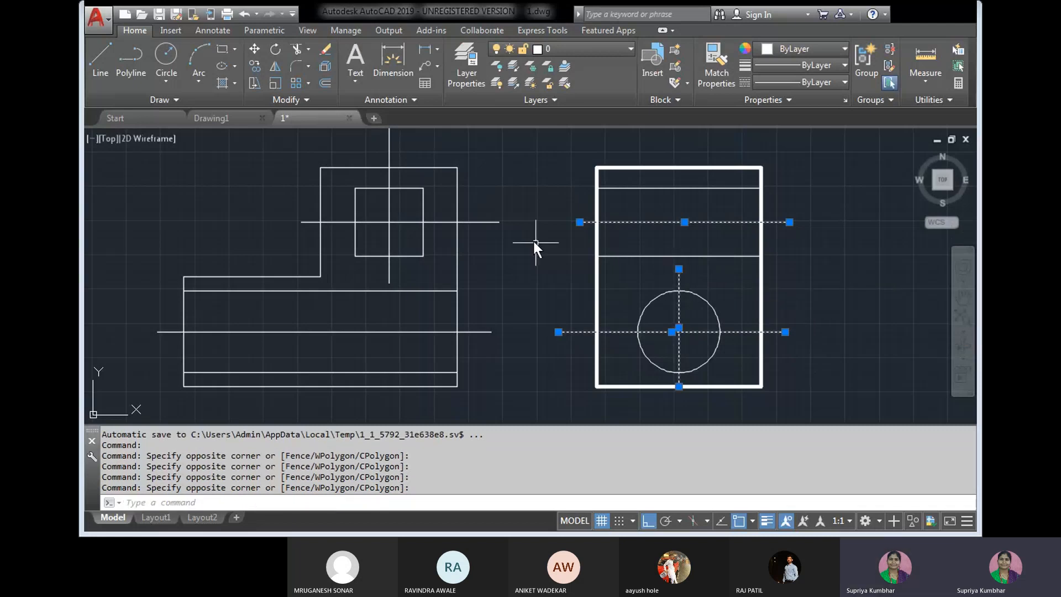
left_click(499, 226)
left_click(386, 144)
left_click(400, 146)
left_click(400, 146)
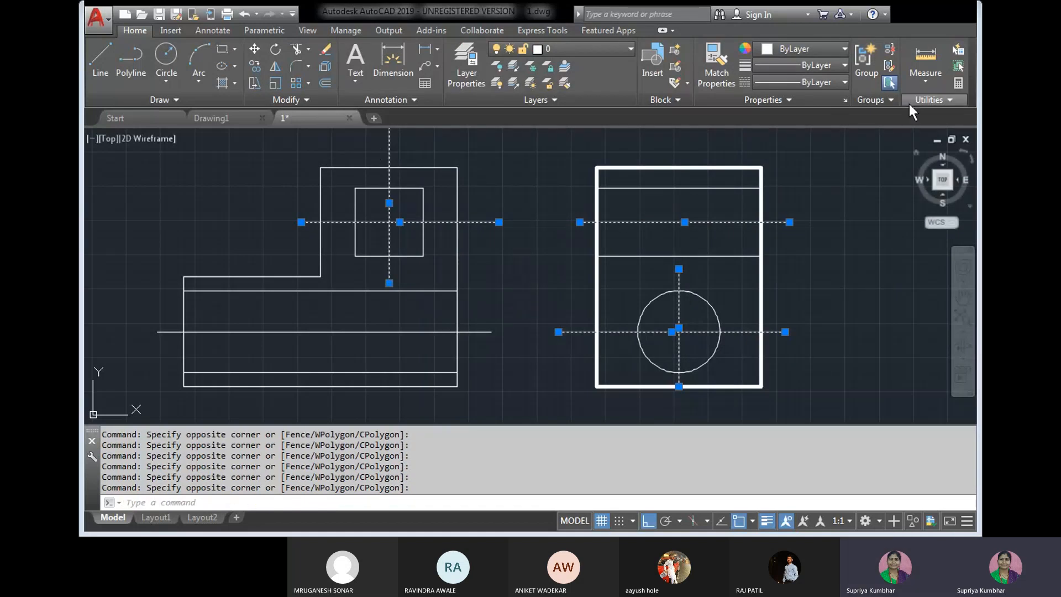
left_click(843, 83)
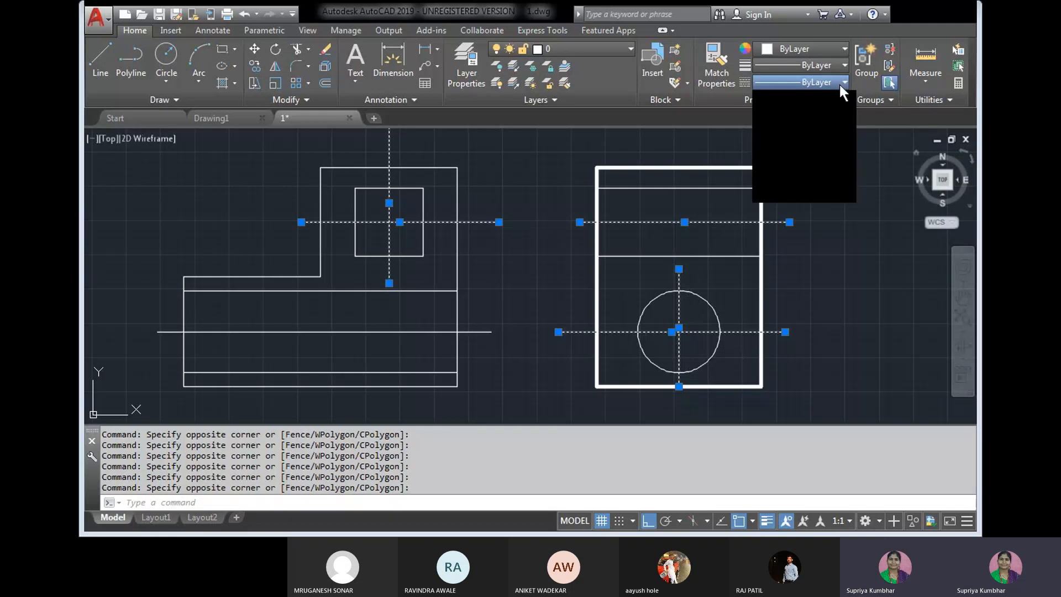
left_click(820, 133)
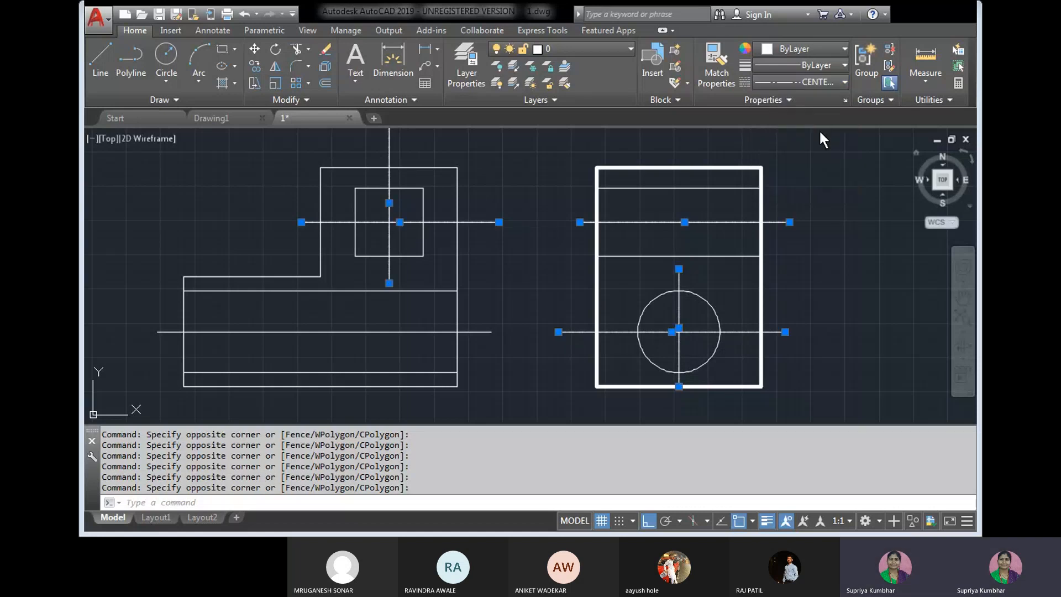
scroll(721, 227, "up", 4)
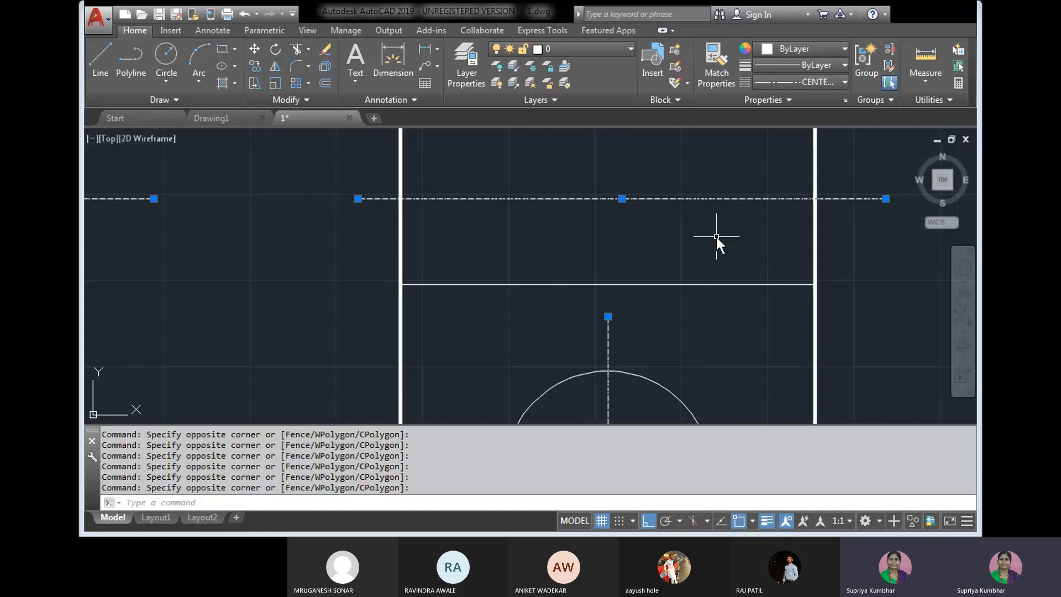
key("Escape")
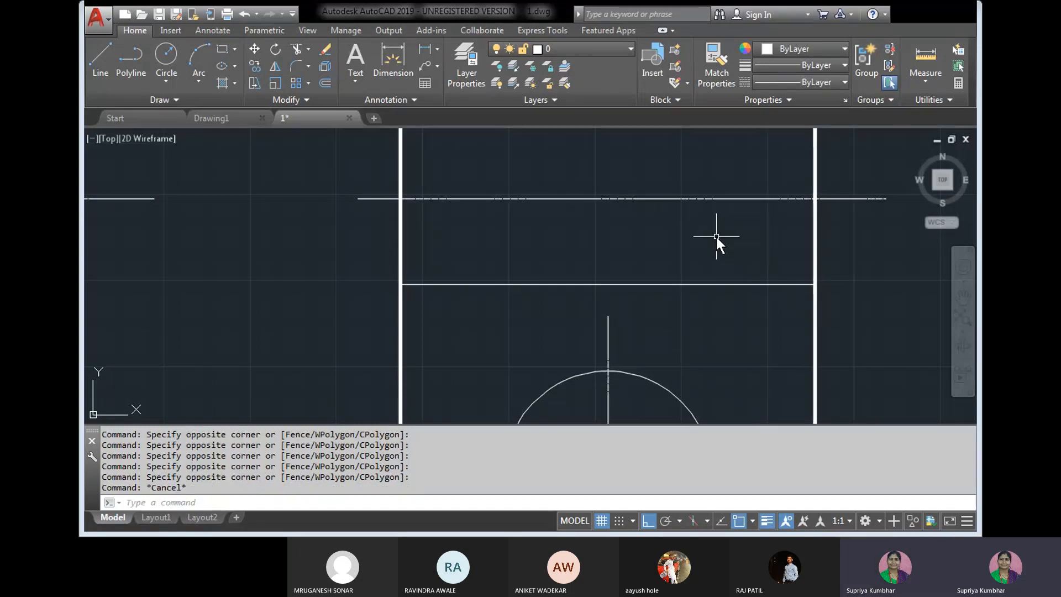
Step: Examine the dash pattern of the side view's upper centre line up close and at full-view scale
scroll(741, 211, "up", 2)
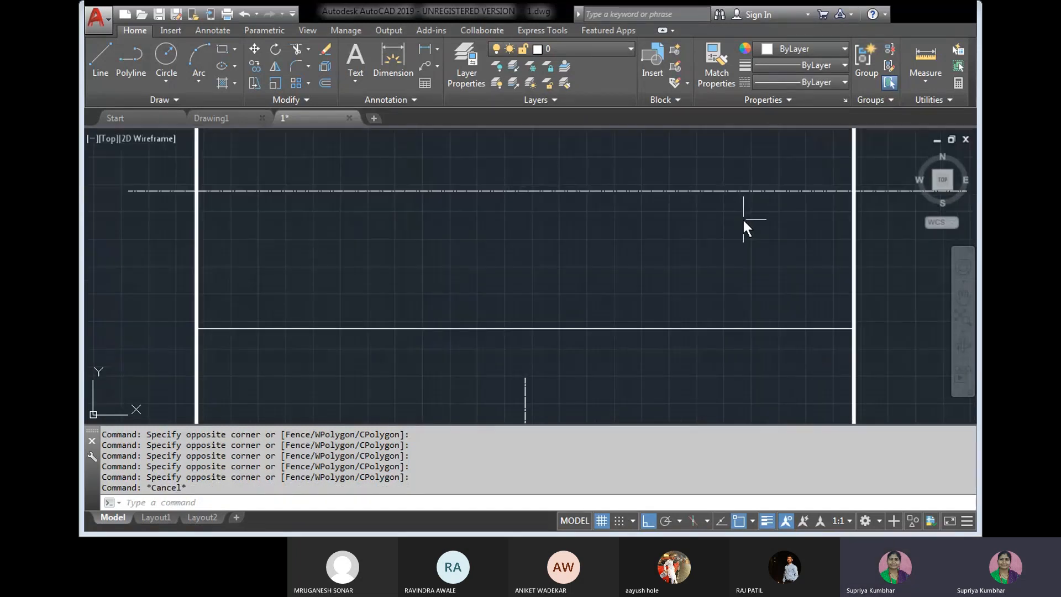
left_click_drag(743, 219, 699, 177)
scroll(764, 264, "down", 5)
scroll(741, 251, "up", 8)
middle_click_drag(734, 196, 737, 315)
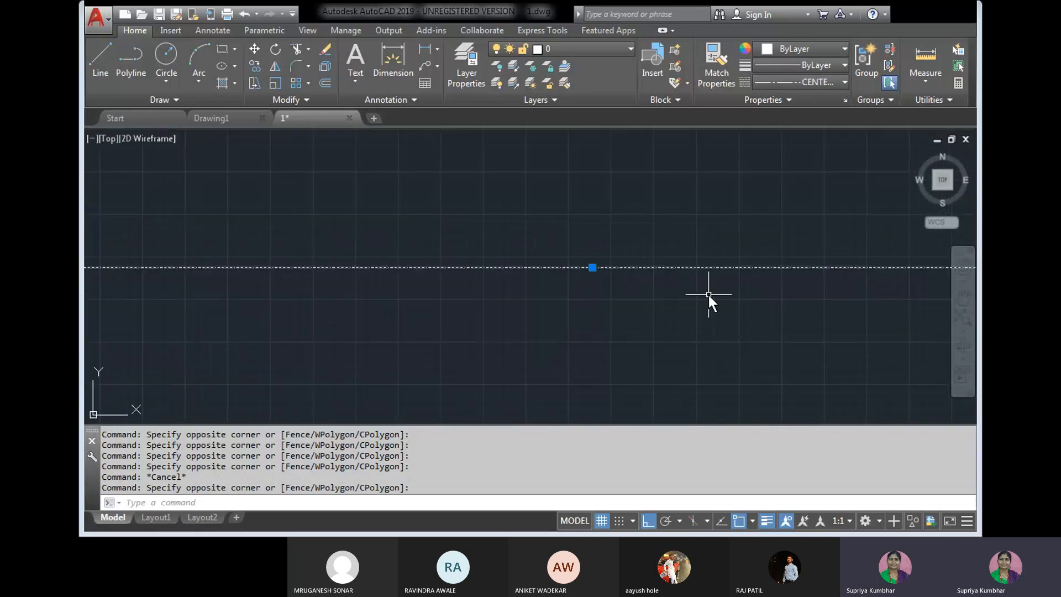
key("Escape")
scroll(719, 295, "up", 3)
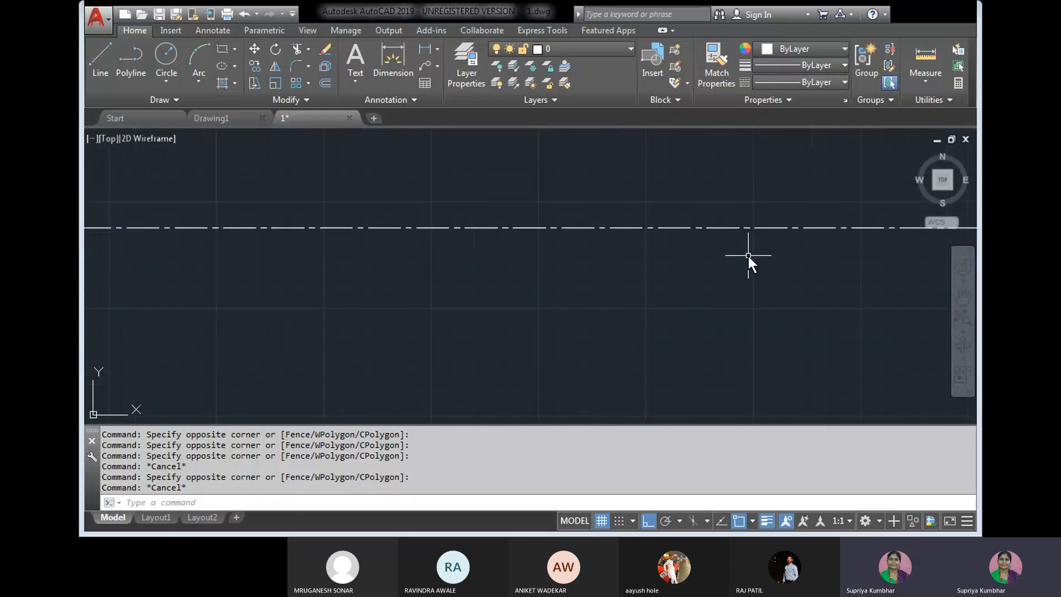
scroll(747, 256, "down", 5)
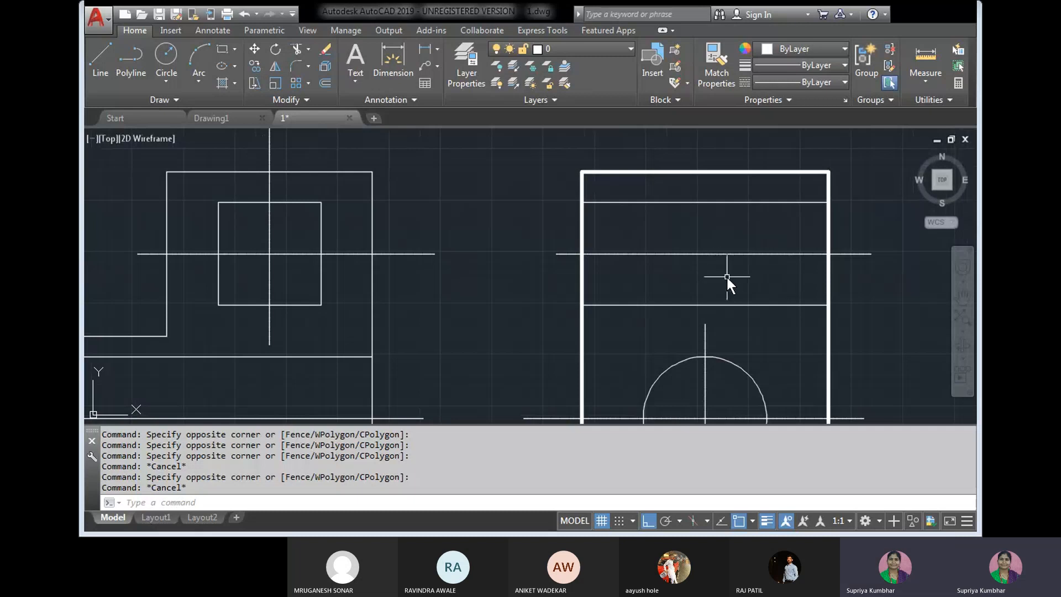
scroll(758, 279, "down", 4)
middle_click_drag(807, 316, 758, 246)
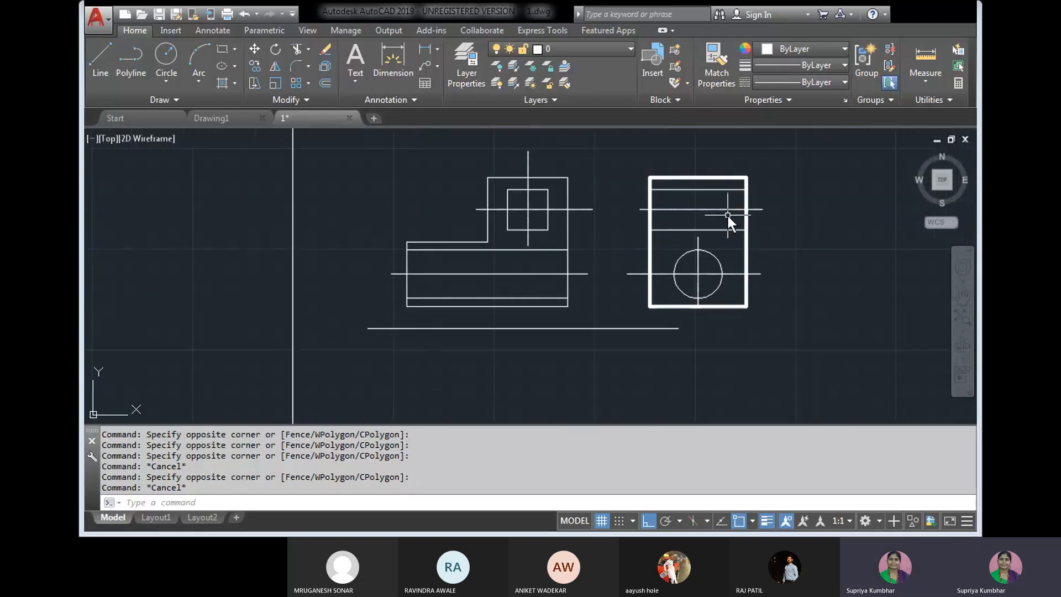
scroll(728, 213, "up", 2)
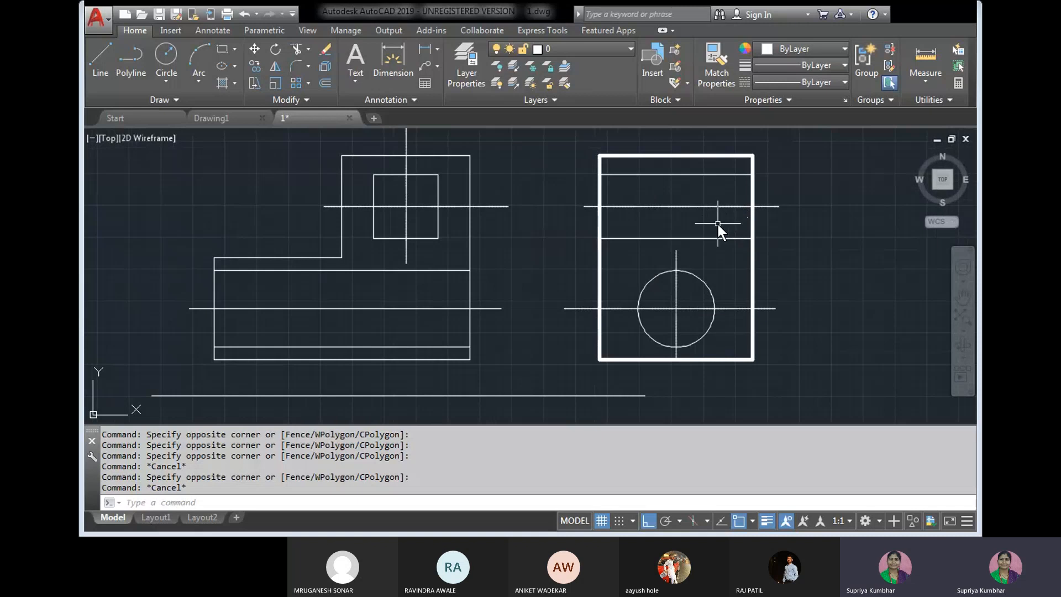
Step: Show the full properties of the side view's upper horizontal centre line, enlarging the palette to include all geometry values
left_click(718, 224)
left_click(704, 198)
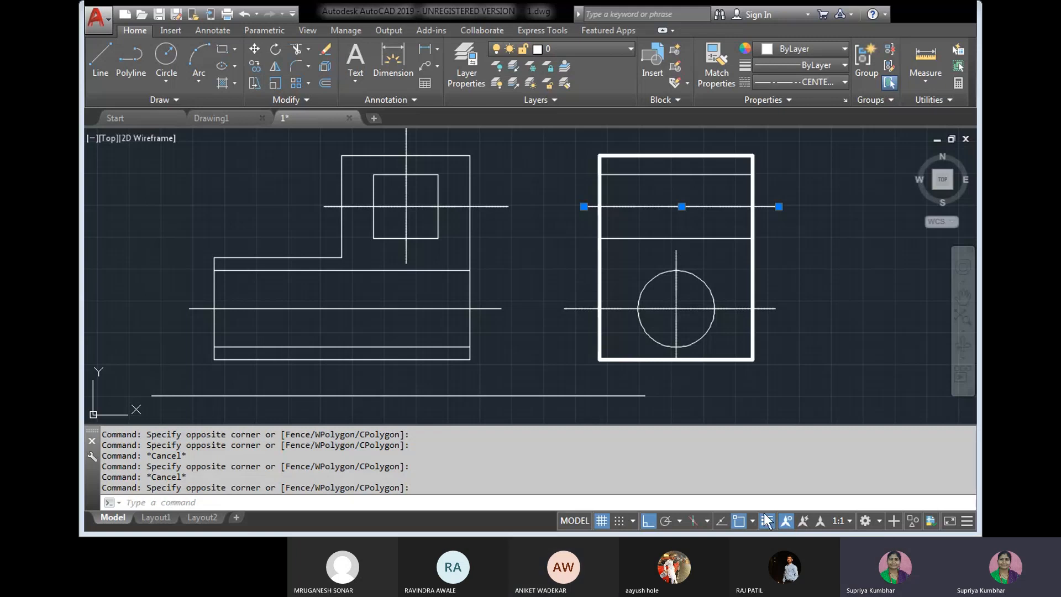
key("ctrl+1")
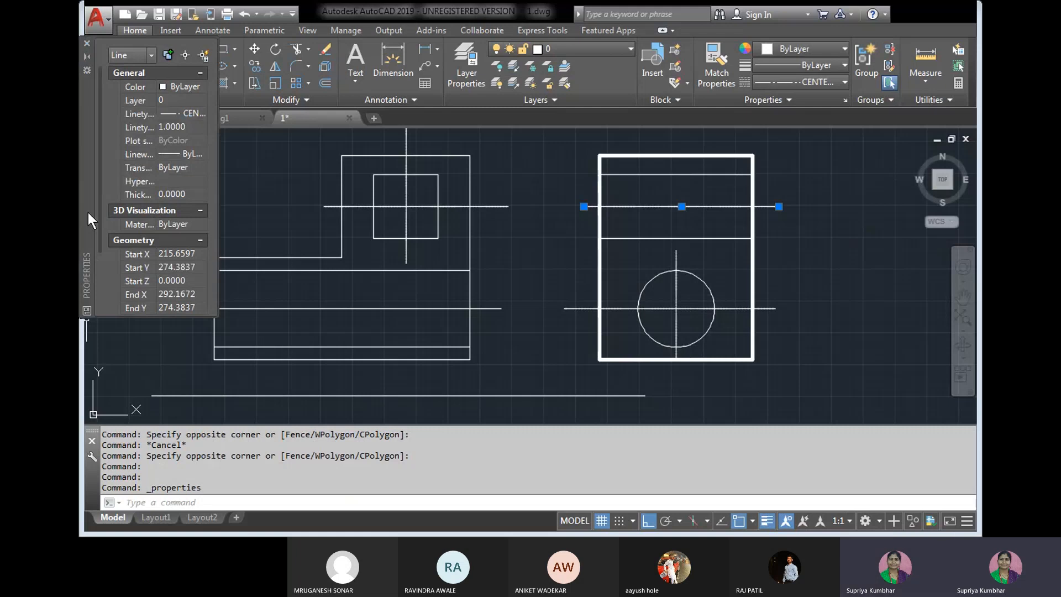
left_click_drag(121, 316, 118, 418)
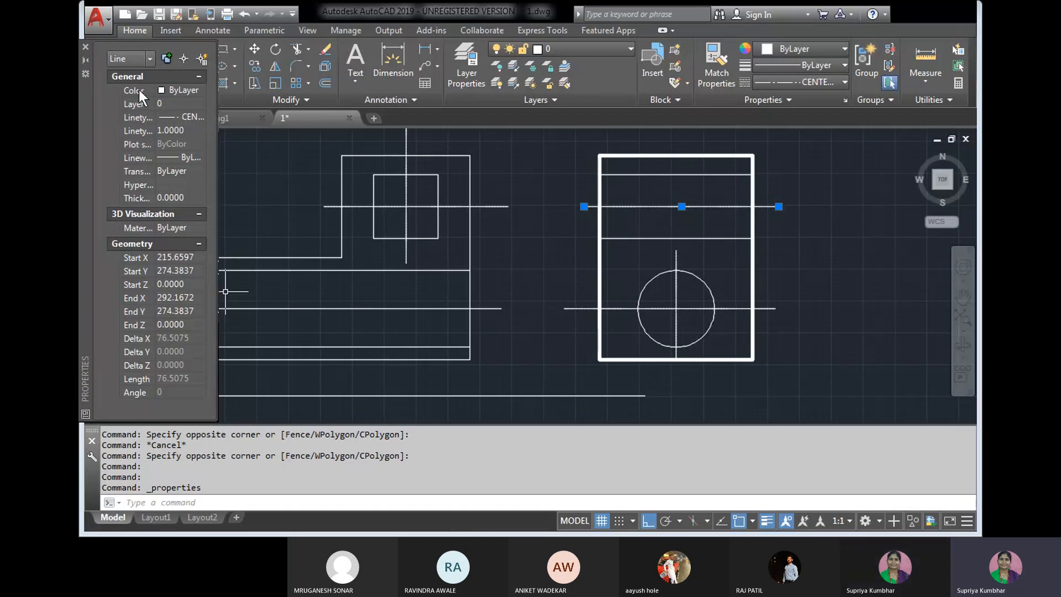
Step: Try the colour Yellow on the side view's upper centre line, and set it back to ByLayer
left_click(179, 89)
left_click(201, 89)
left_click(181, 142)
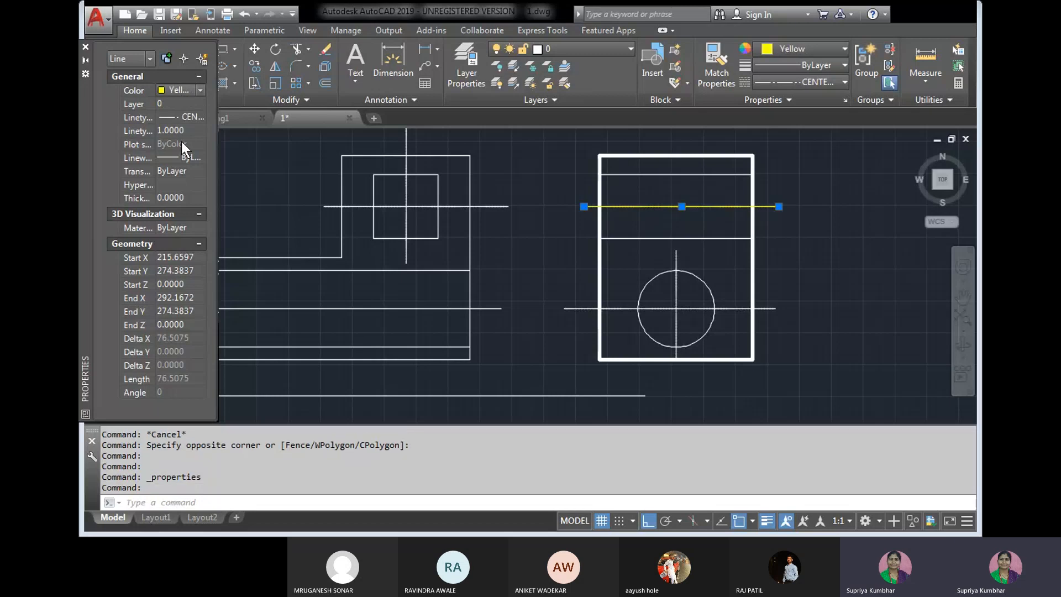
left_click(198, 89)
left_click(192, 101)
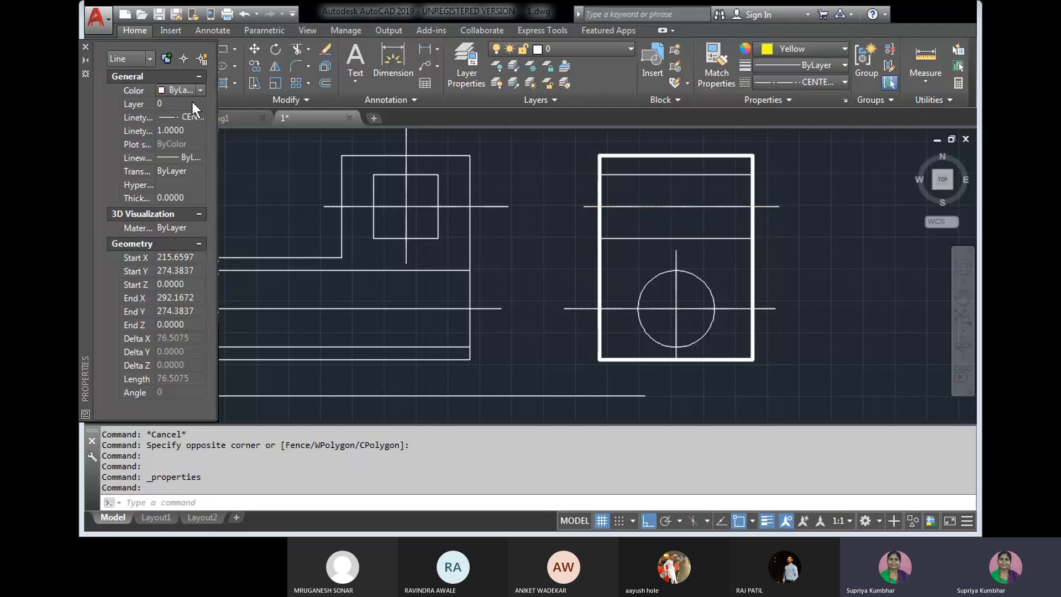
left_click(201, 90)
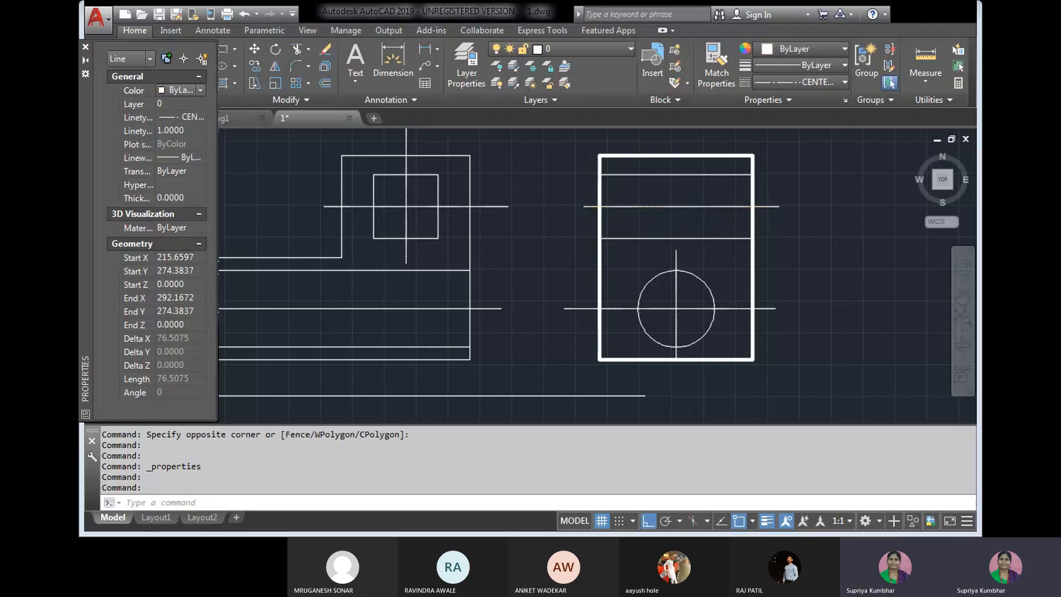
Step: Set the side view's upper centre line to Yellow with a linetype scale of 10, and clear the selection
left_click(196, 146)
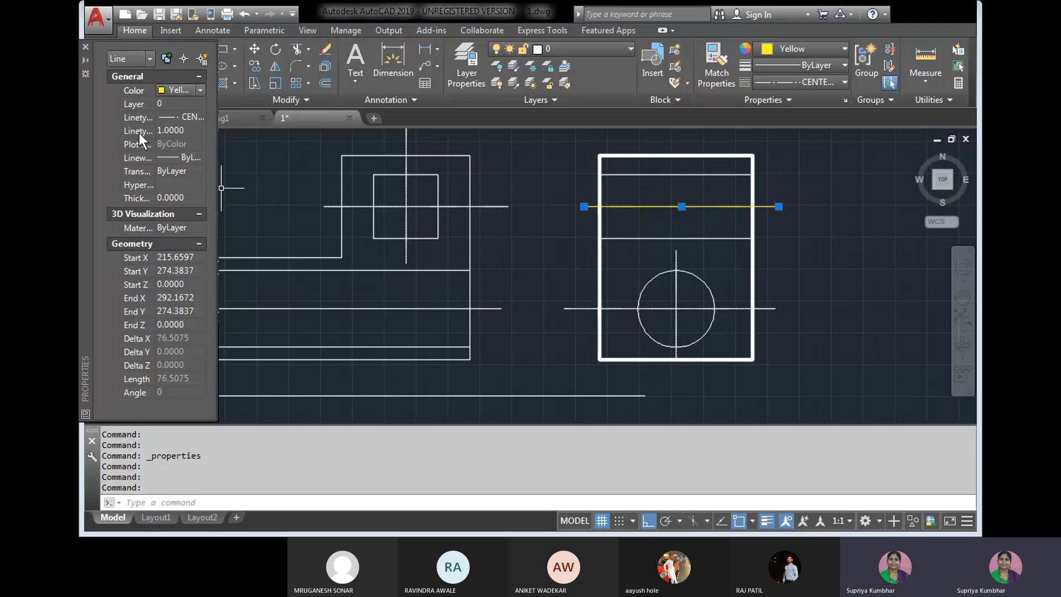
left_click(166, 131)
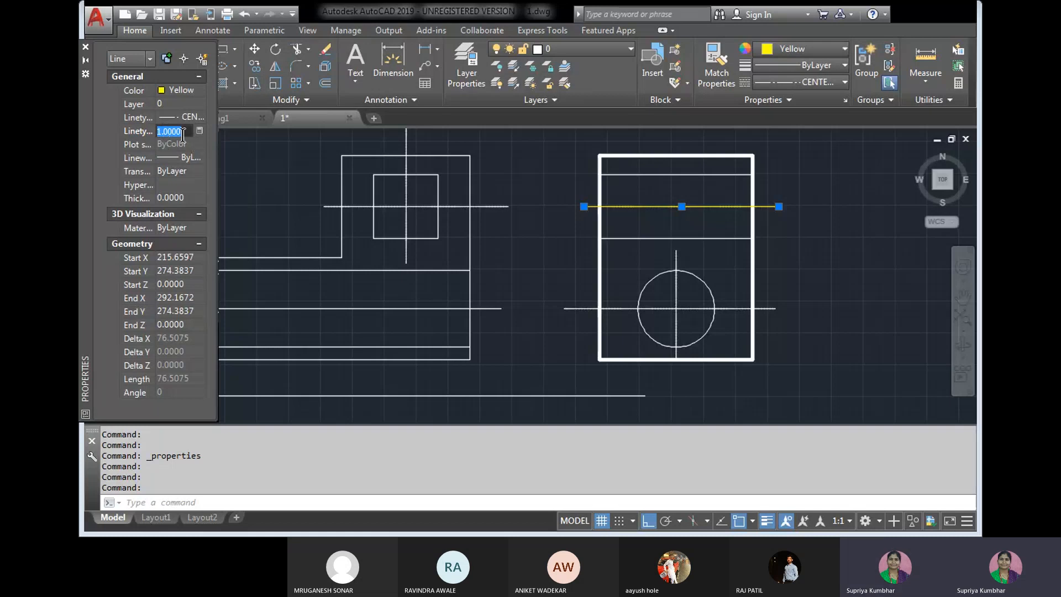
type("10")
key("Return")
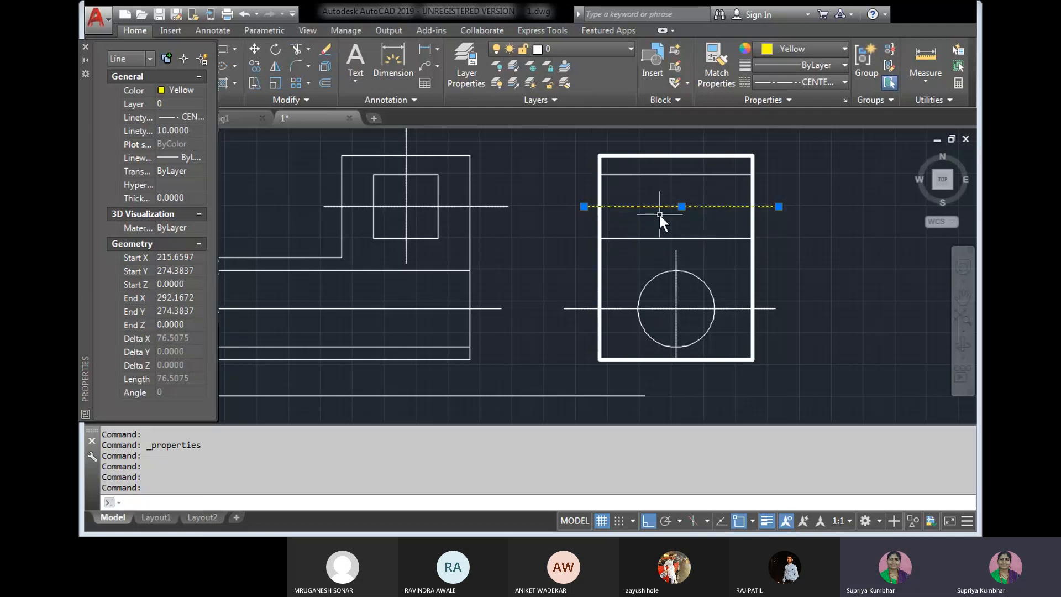
left_click(539, 255)
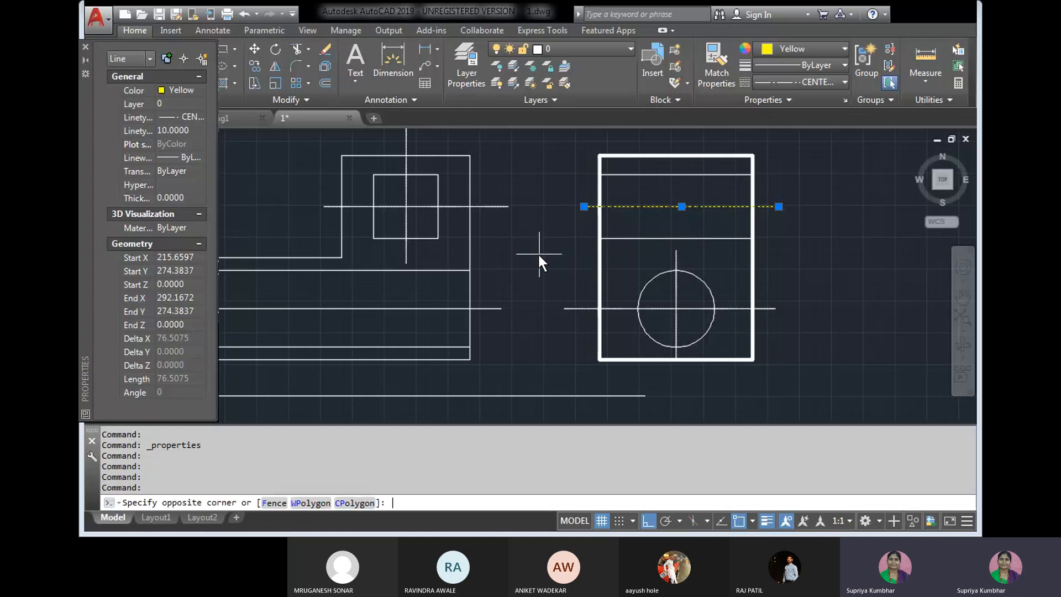
key("Escape")
key("Escape")
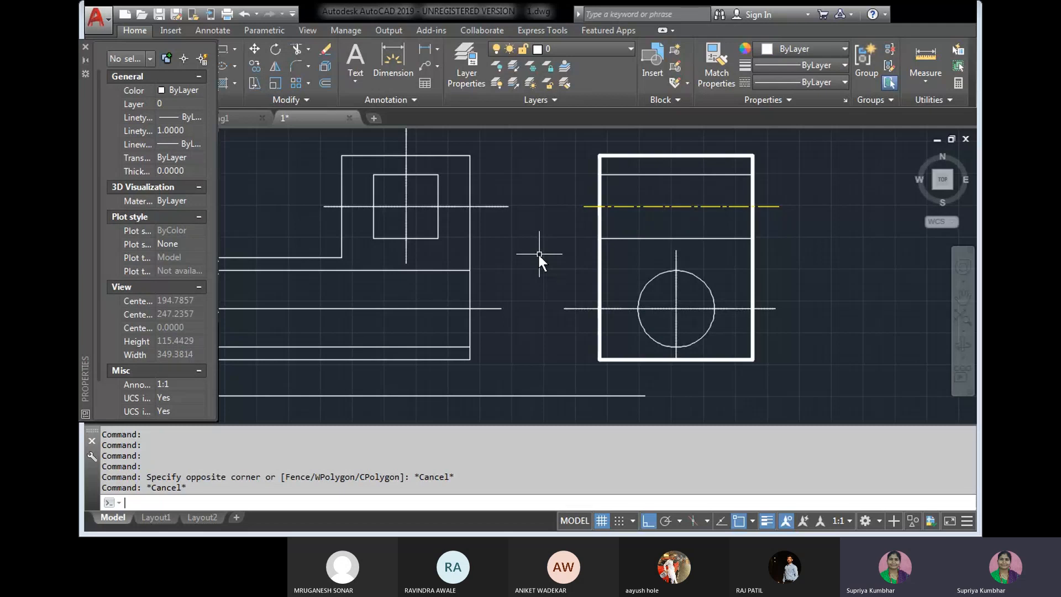
Step: Set the linetype scale of the side view's yellow centre line to 20 and clear the selection
left_click(699, 208)
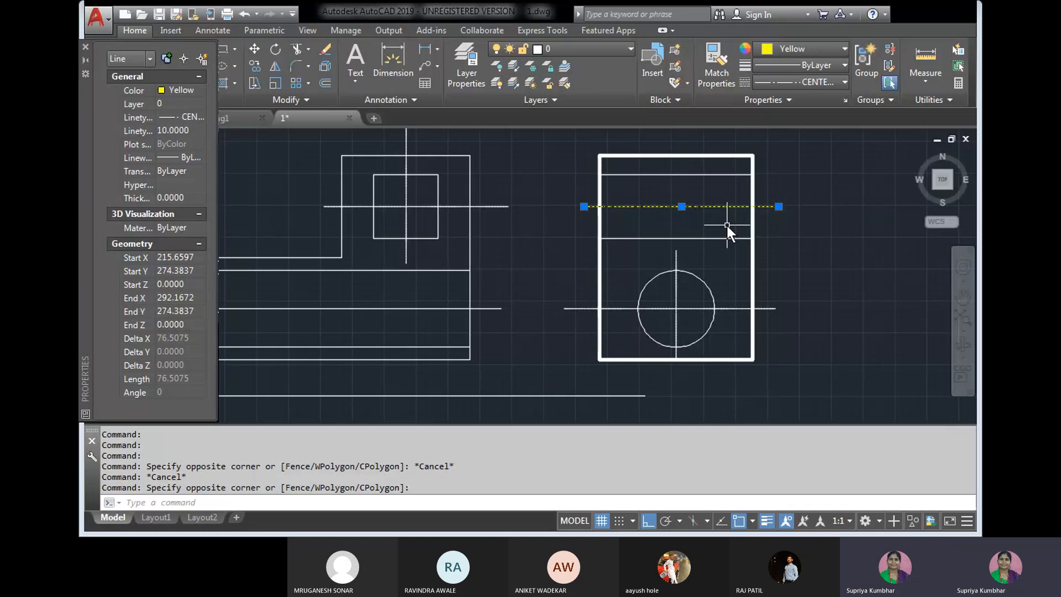
left_click(196, 132)
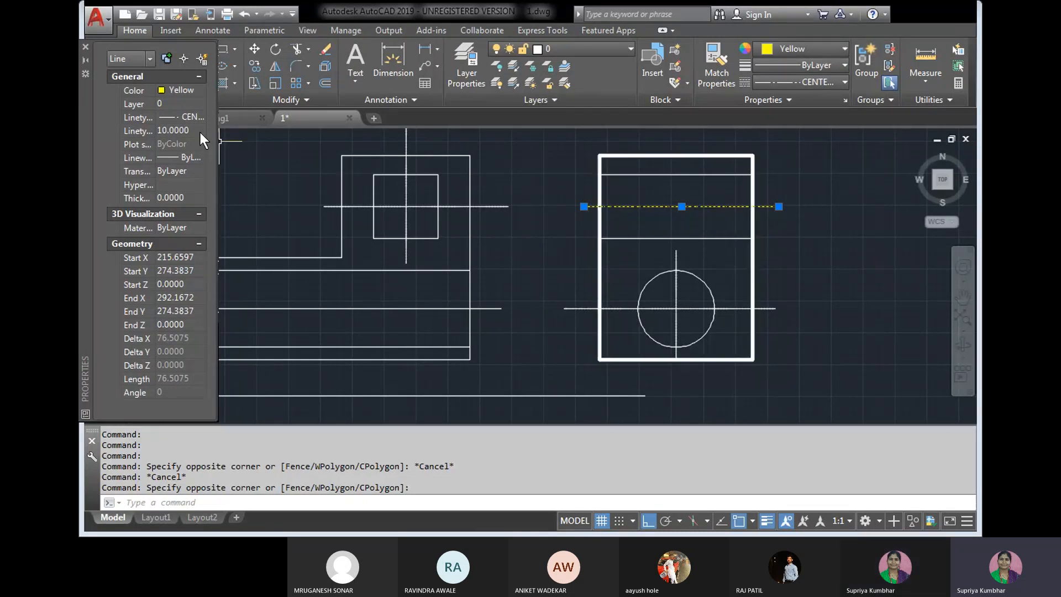
type("20")
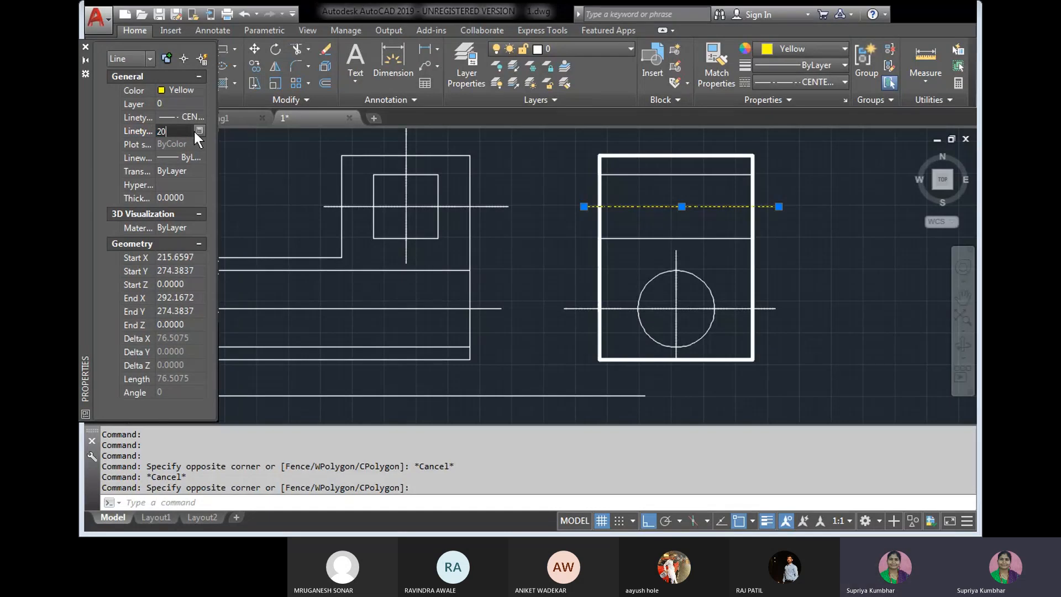
key("Return")
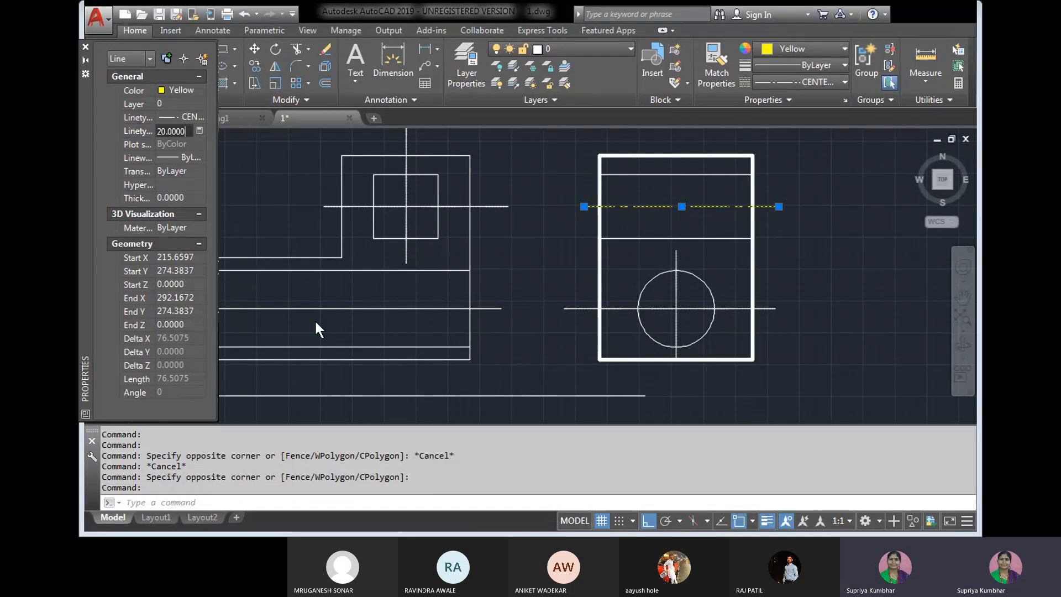
key("Escape")
key("Escape")
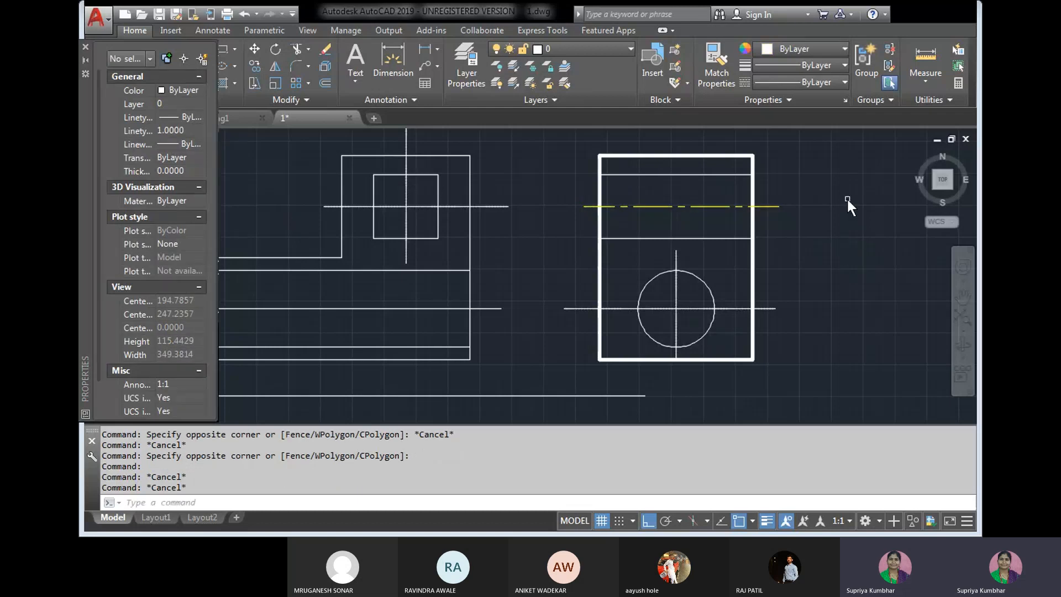
Step: Try matching the yellow centre line's properties onto the other centre lines of the side and front views, and undo the match
left_click(718, 60)
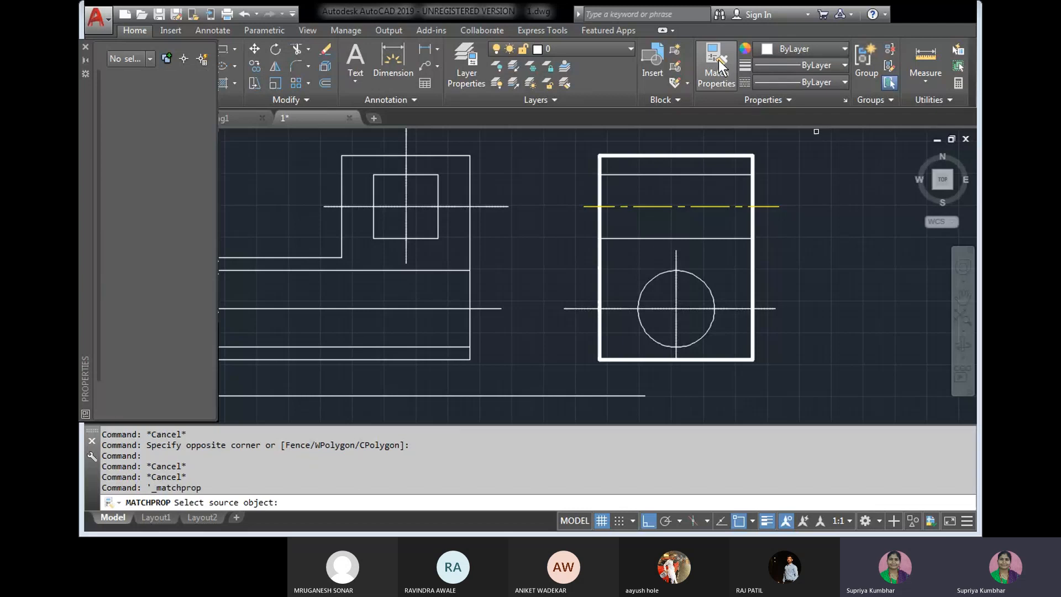
left_click(776, 204)
left_click(791, 323)
left_click(785, 297)
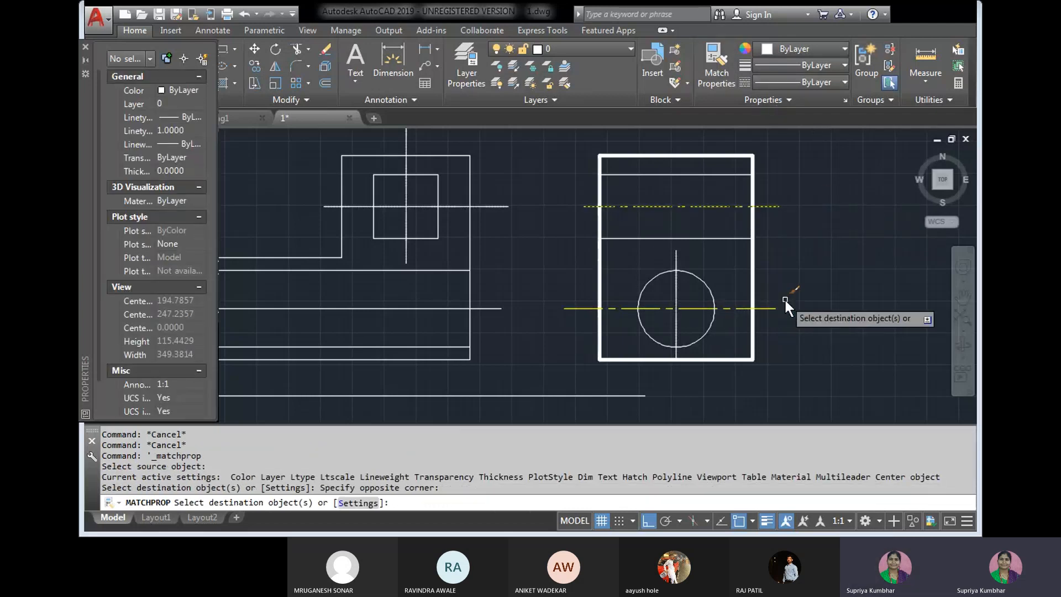
left_click(784, 298)
left_click(669, 249)
left_click(456, 210)
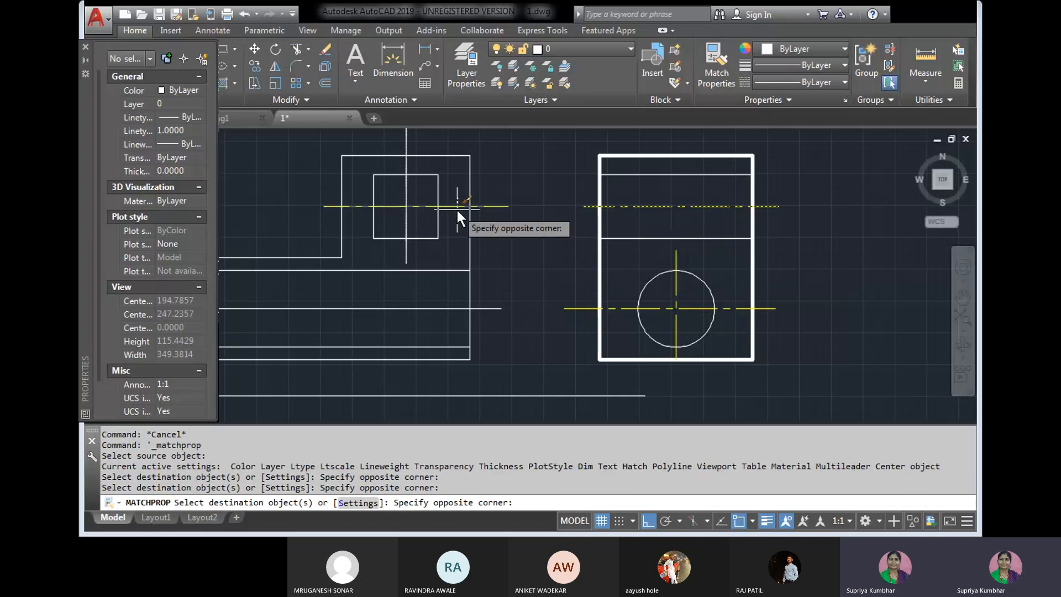
left_click(456, 214)
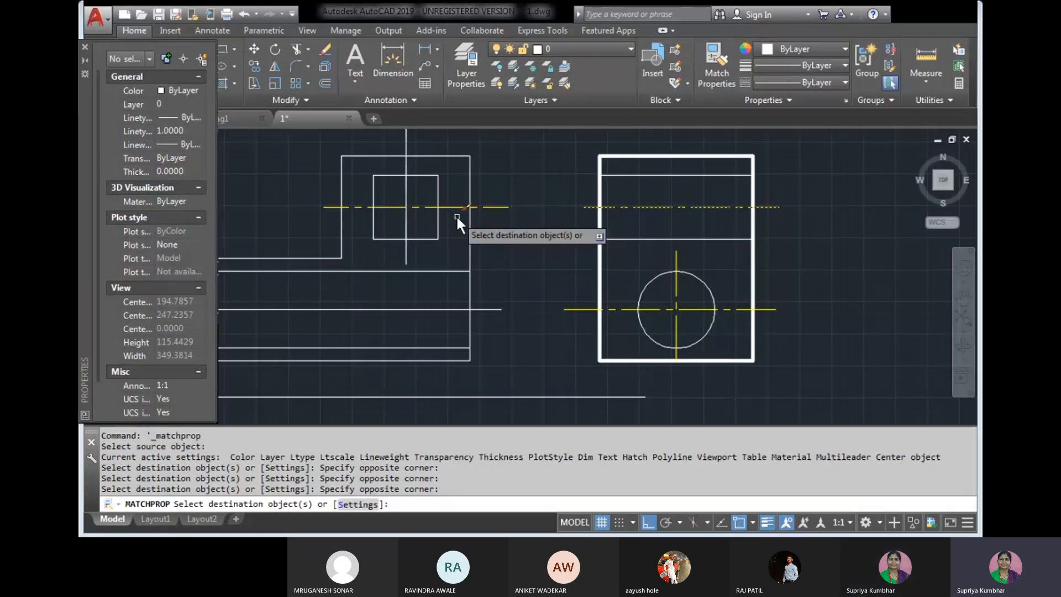
left_click(414, 190)
left_click(408, 216)
left_click(394, 320)
left_click(379, 299)
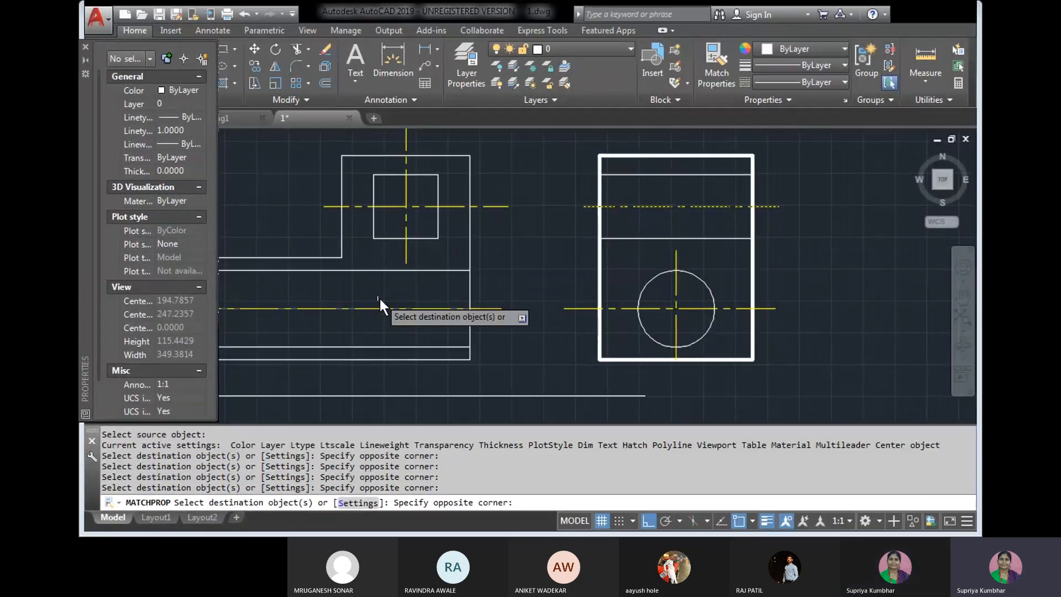
left_click(535, 249)
key("Return")
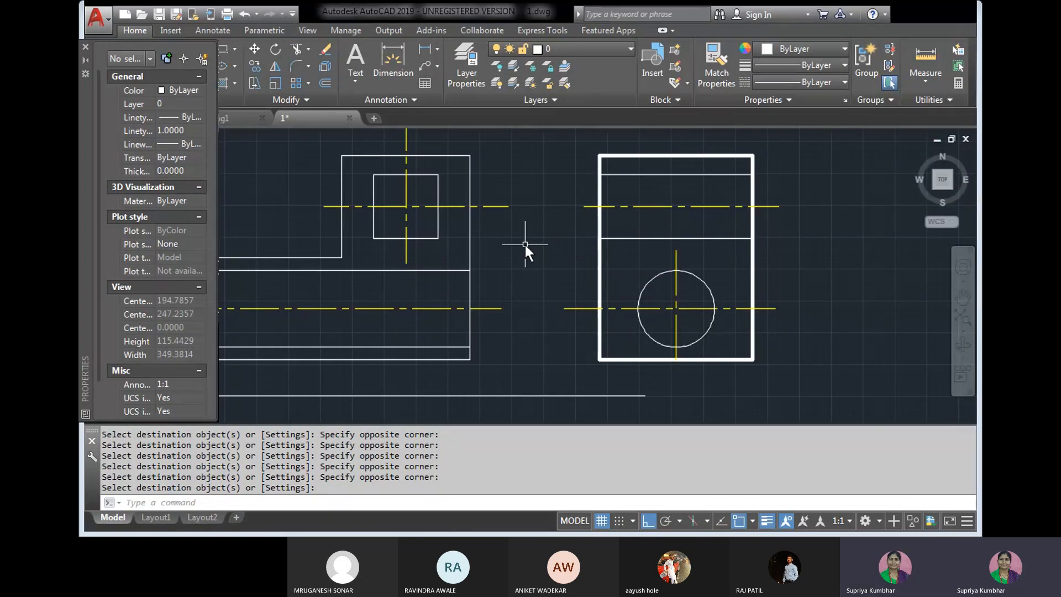
key("ctrl+z")
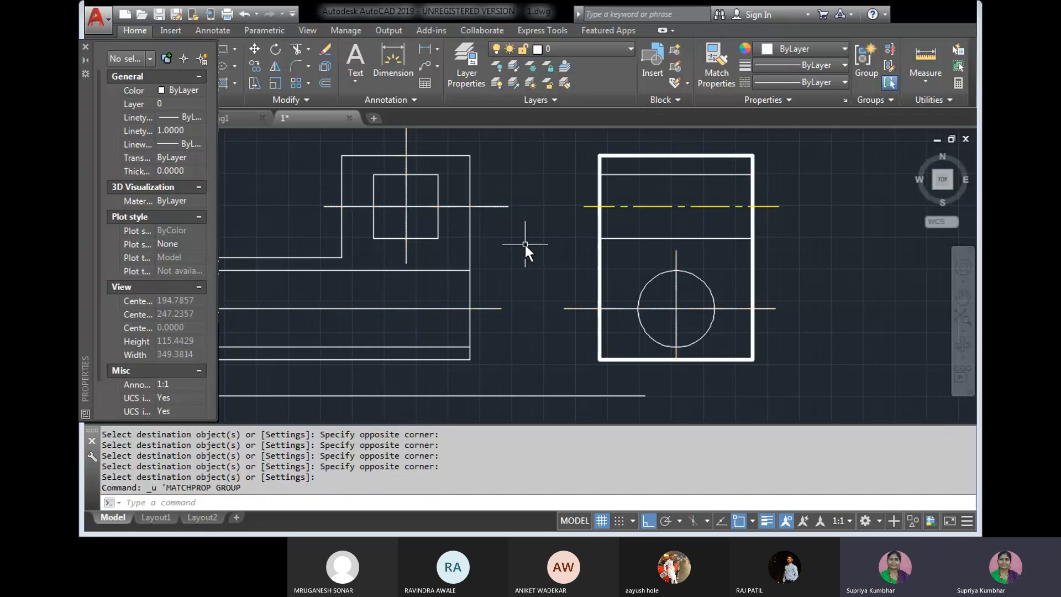
Step: Match the yellow centre line's properties onto the side view's two circle centre lines and the front view's three centre lines
left_click(715, 62)
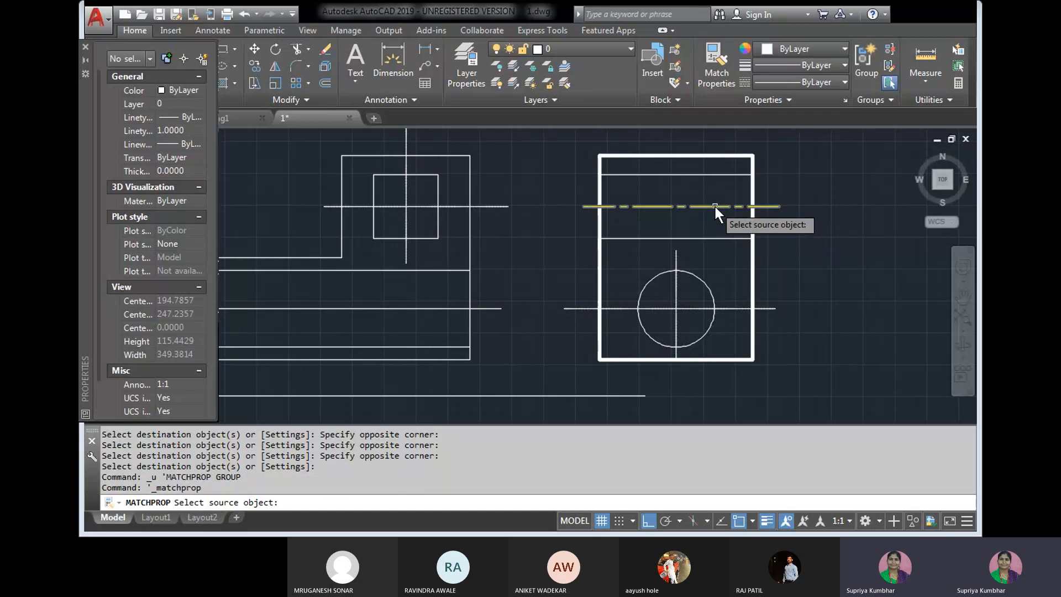
left_click(714, 205)
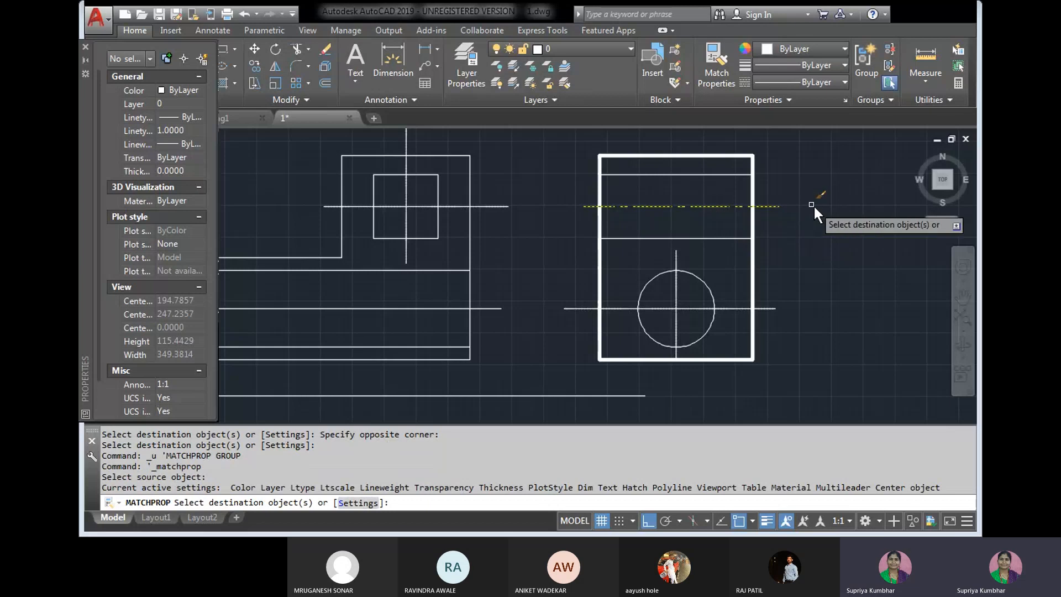
left_click_drag(754, 337, 500, 319)
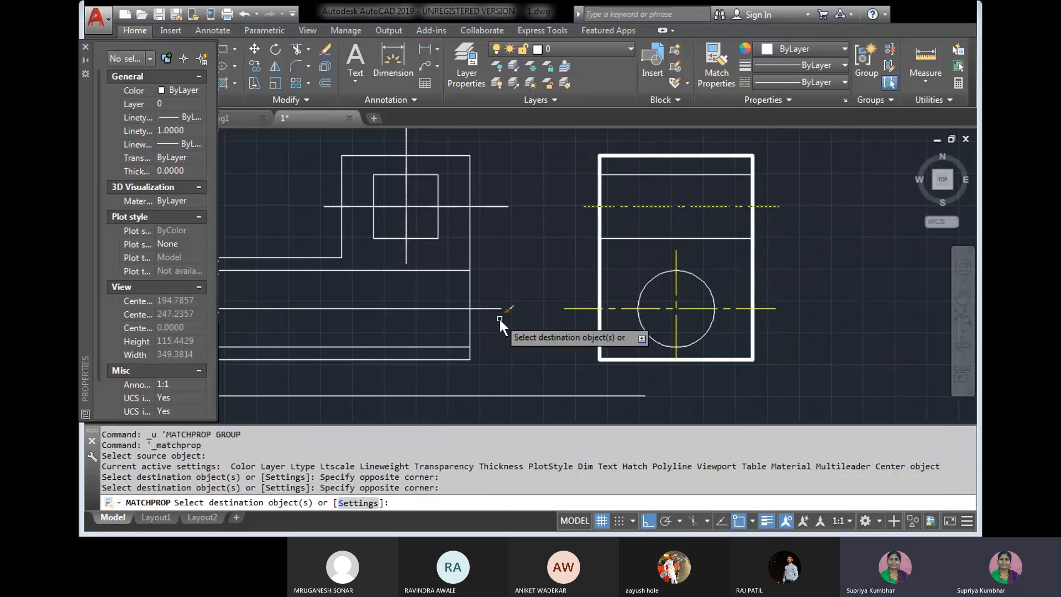
left_click(499, 319)
left_click(489, 296)
left_click(502, 219)
left_click(499, 193)
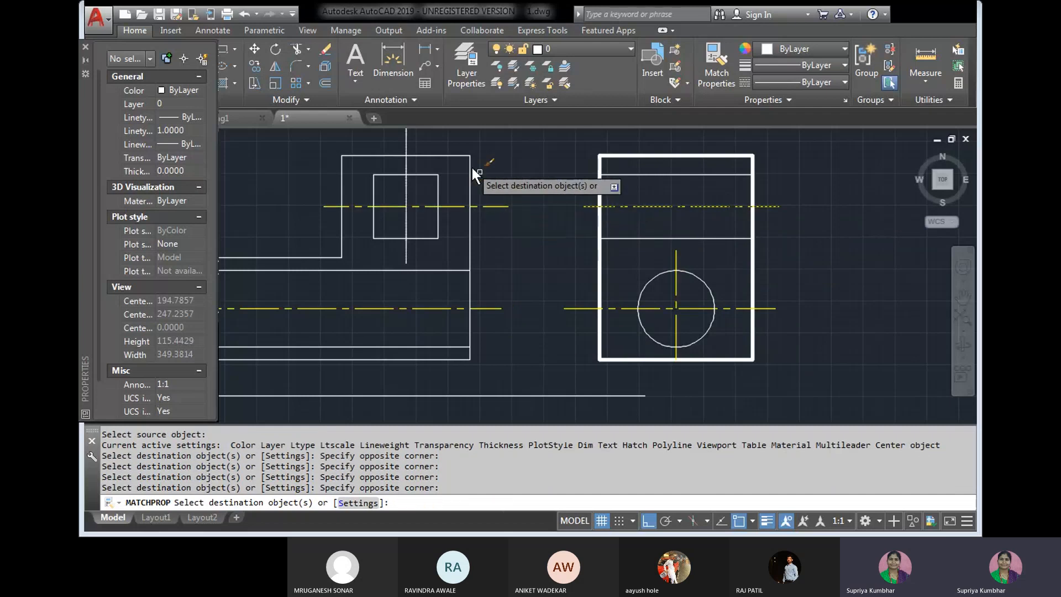
left_click(416, 130)
left_click(384, 136)
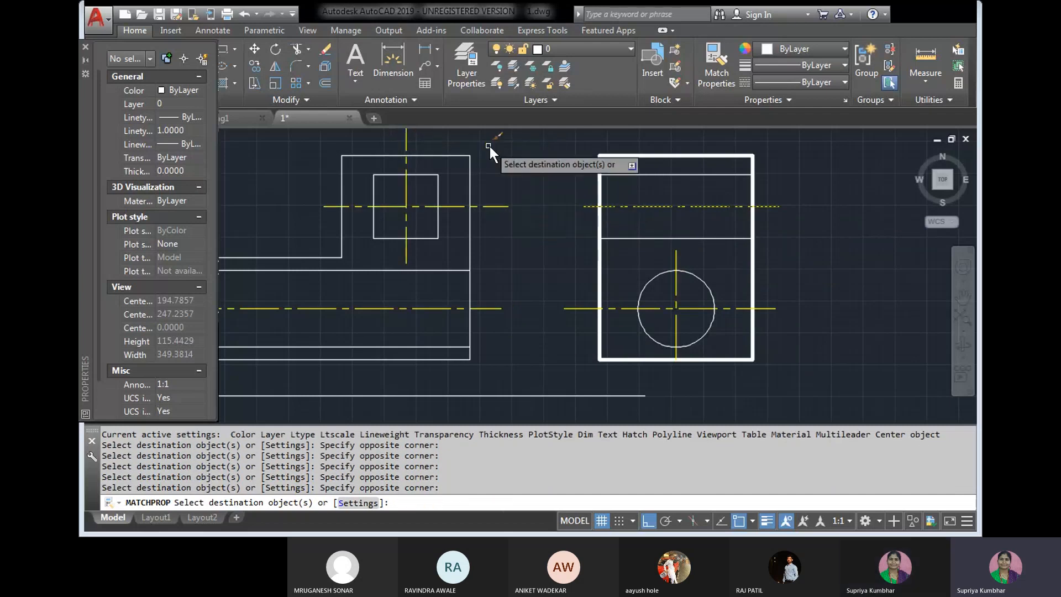
key("Return")
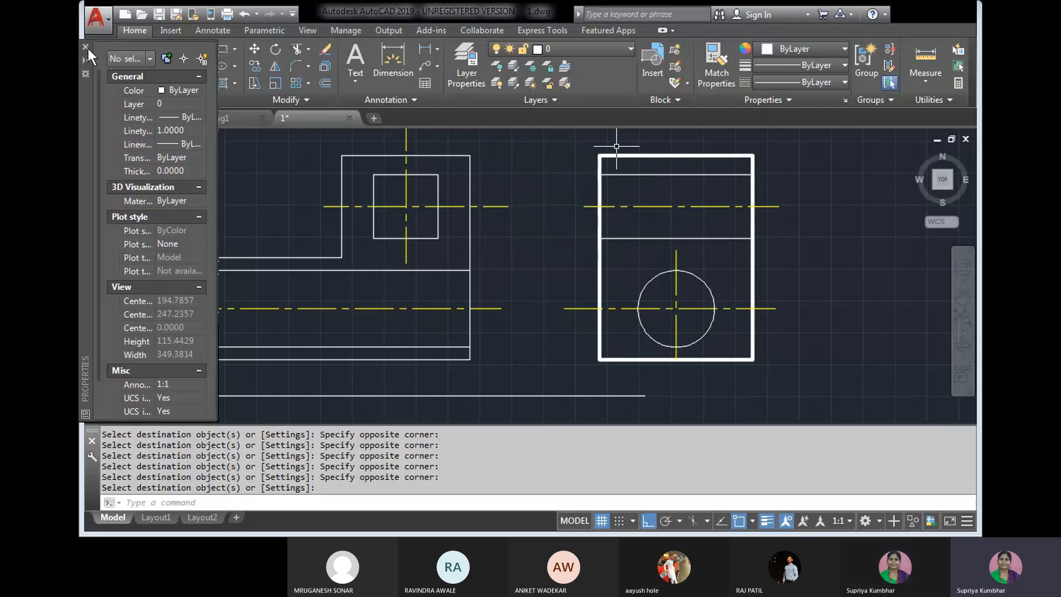
Step: Examine the properties of the side view's thick rectangular outline and clear the selection
left_click(624, 165)
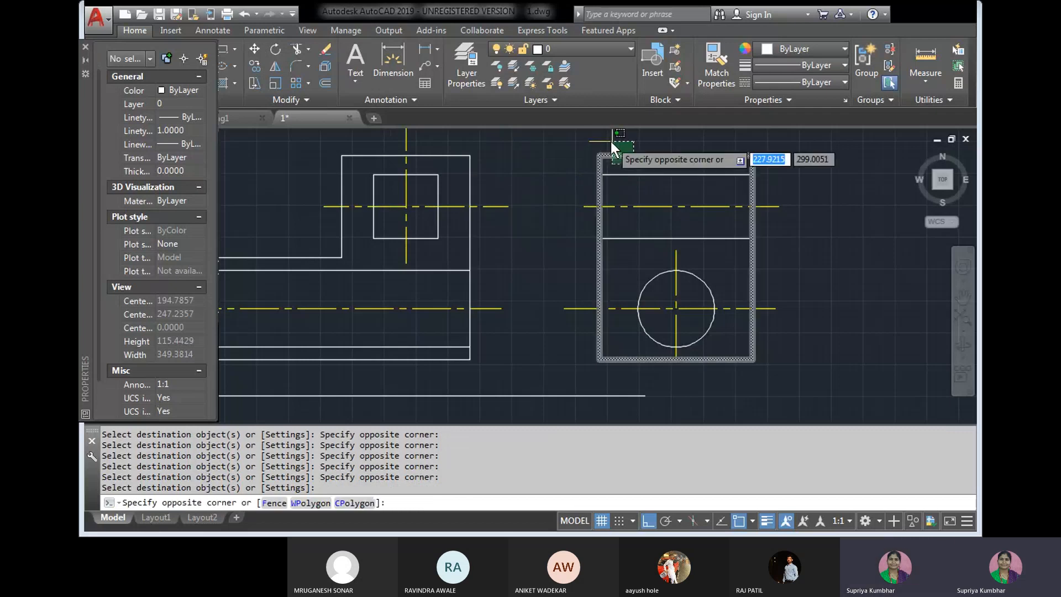
left_click(611, 142)
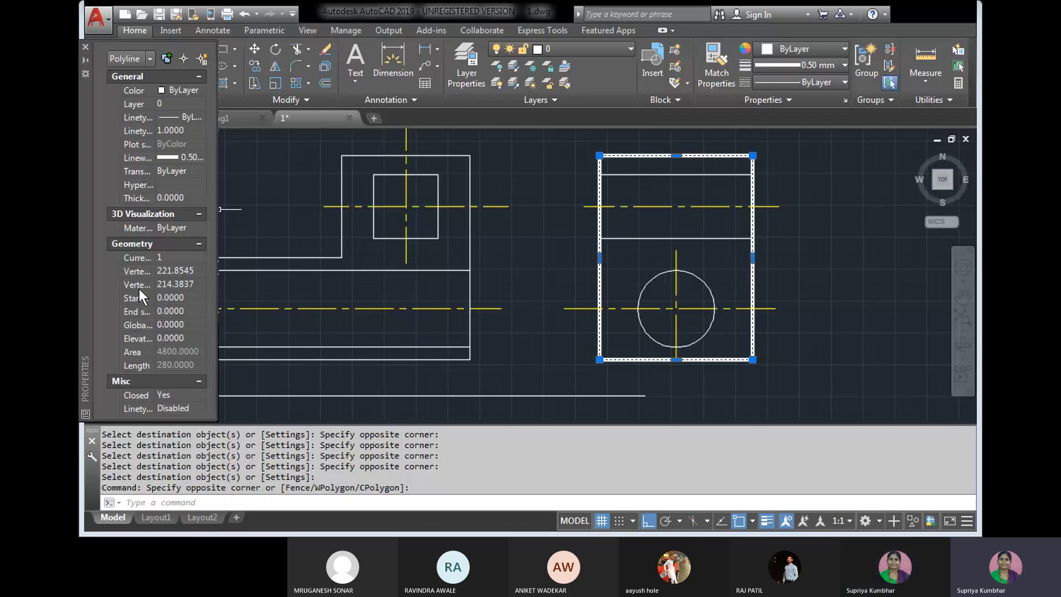
key("Escape")
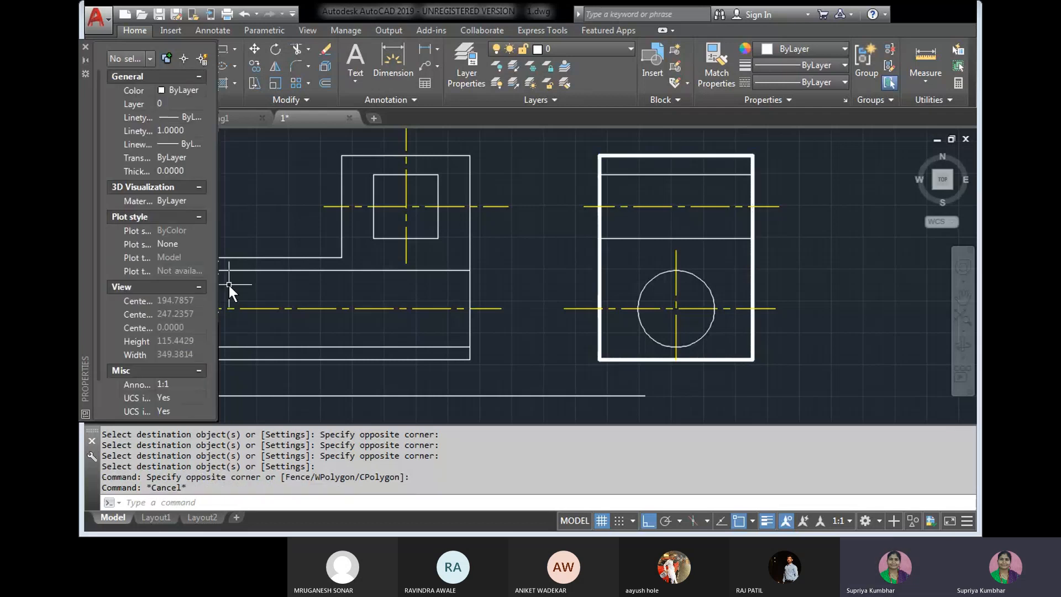
Step: Close the Properties palette and bring the complete front and side views into sight
left_click(85, 46)
scroll(787, 319, "down", 4)
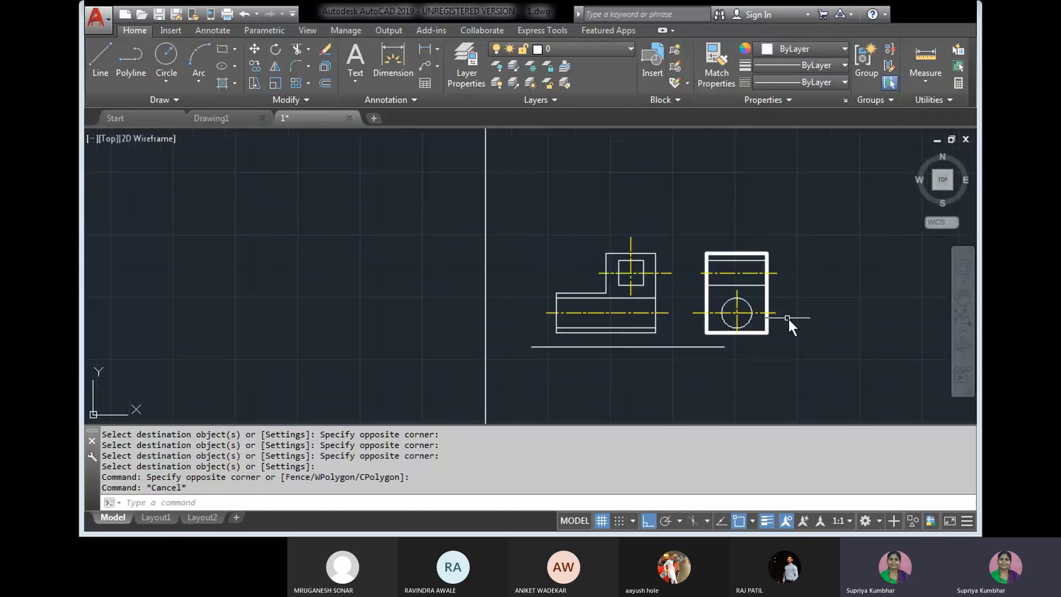
middle_click_drag(788, 317, 627, 278)
scroll(598, 312, "up", 2)
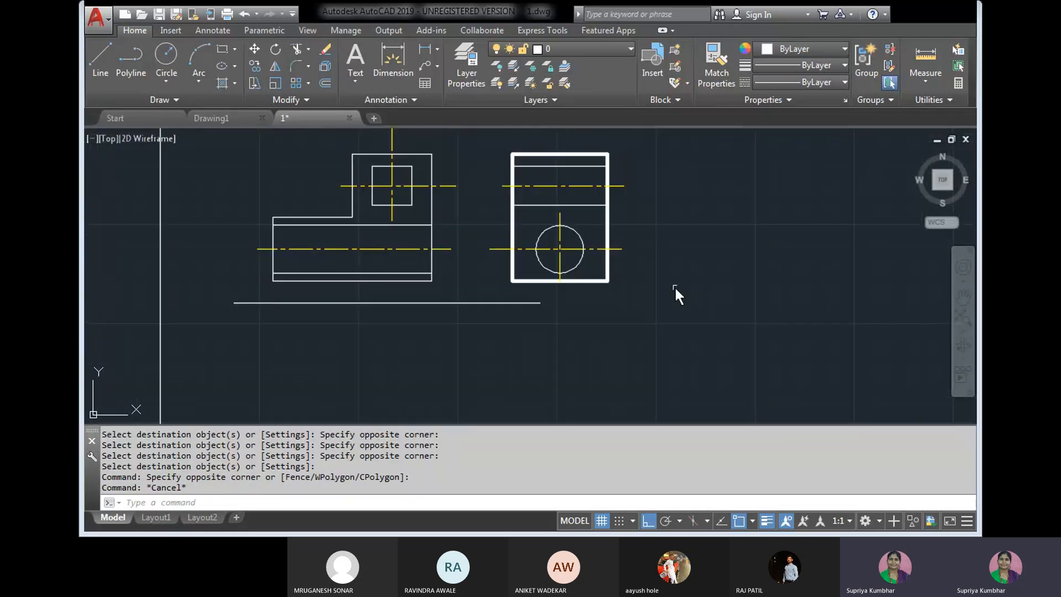